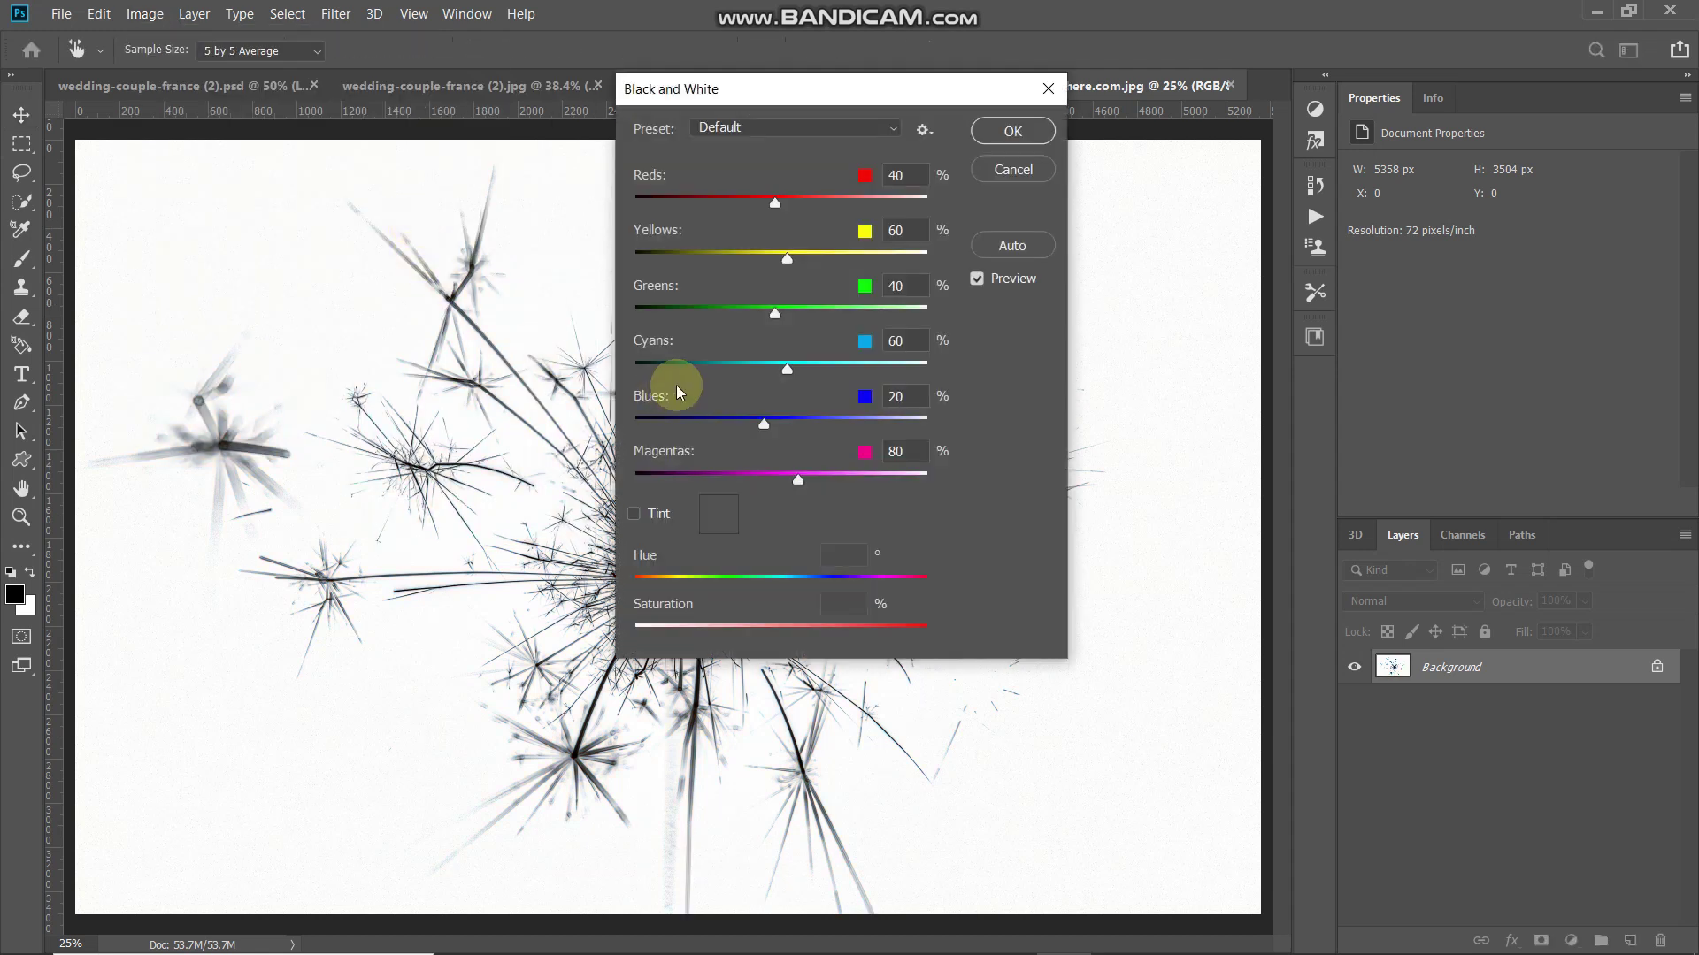
Apply the default Black & White conversion to the sparkler image and a Levels adjustment with the white input level at 220
left_click(1030, 136)
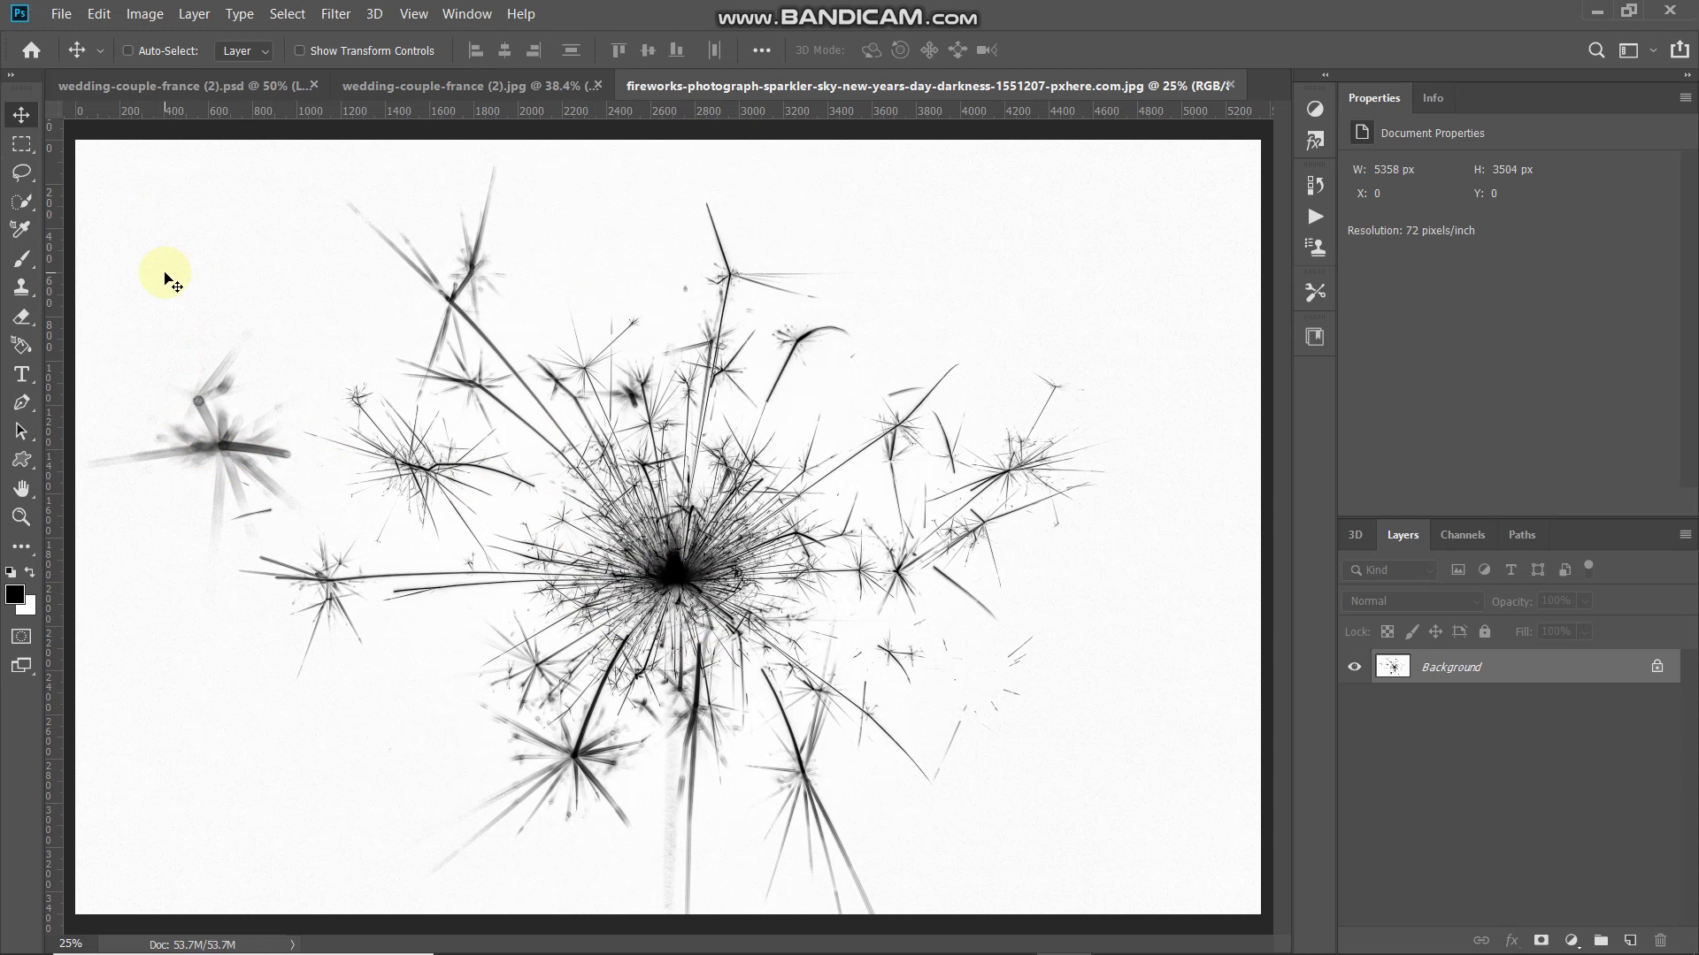
left_click(141, 13)
mouse_move(161, 68)
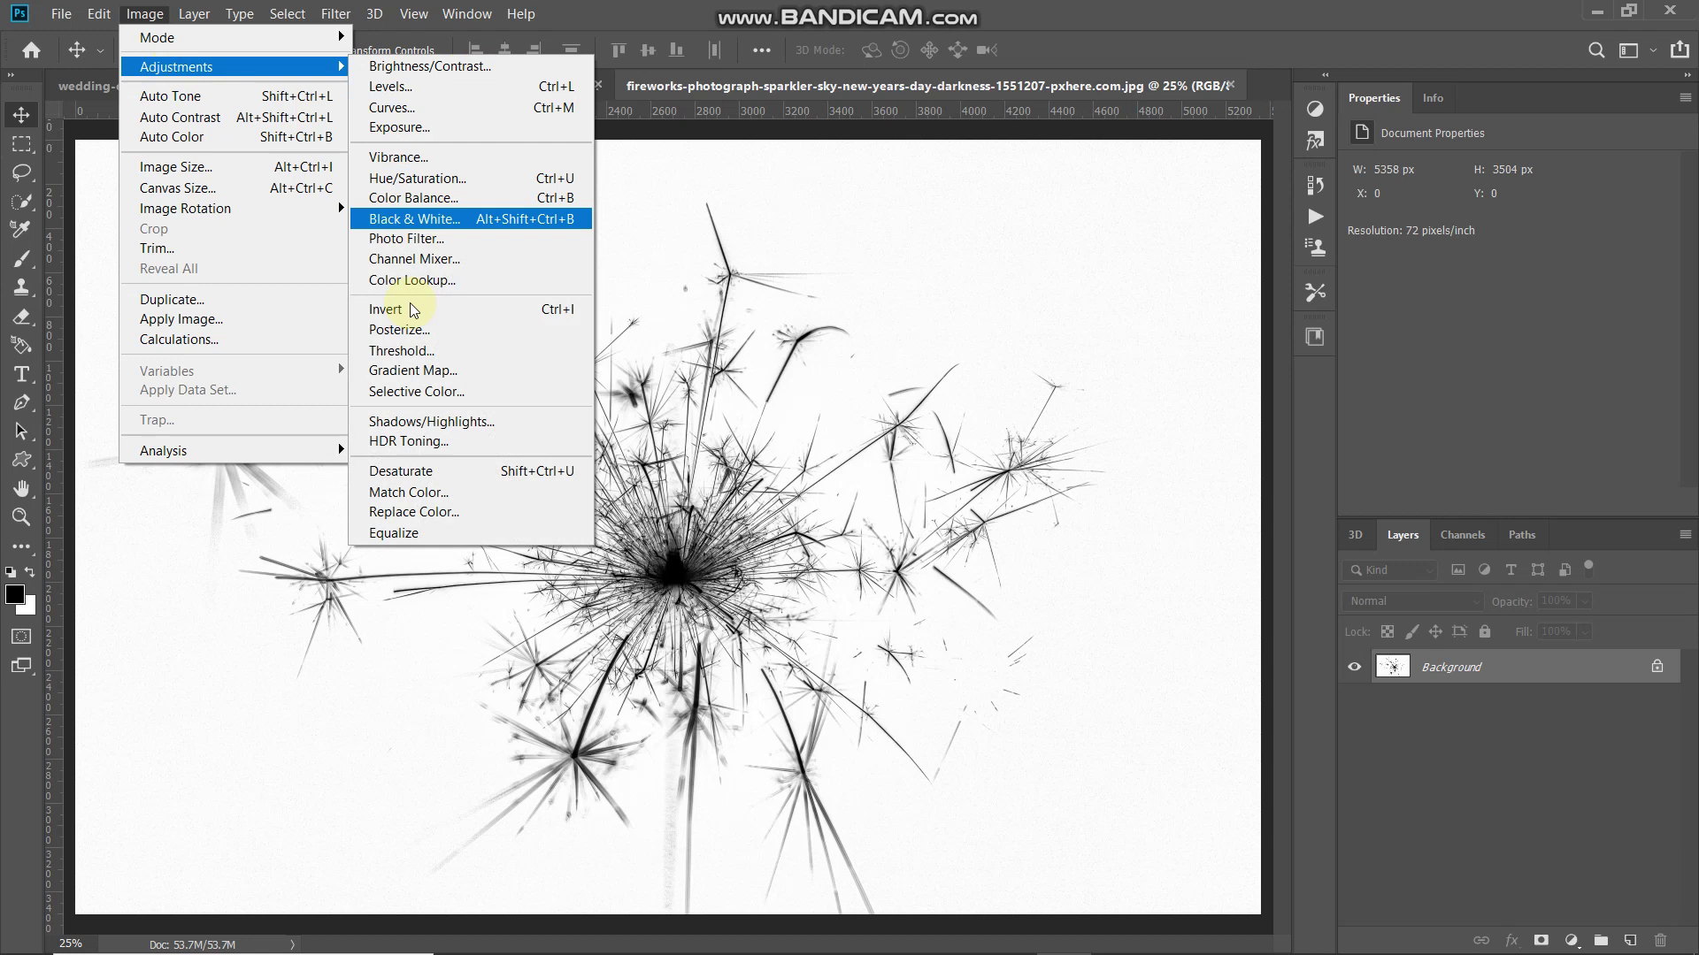
left_click(391, 85)
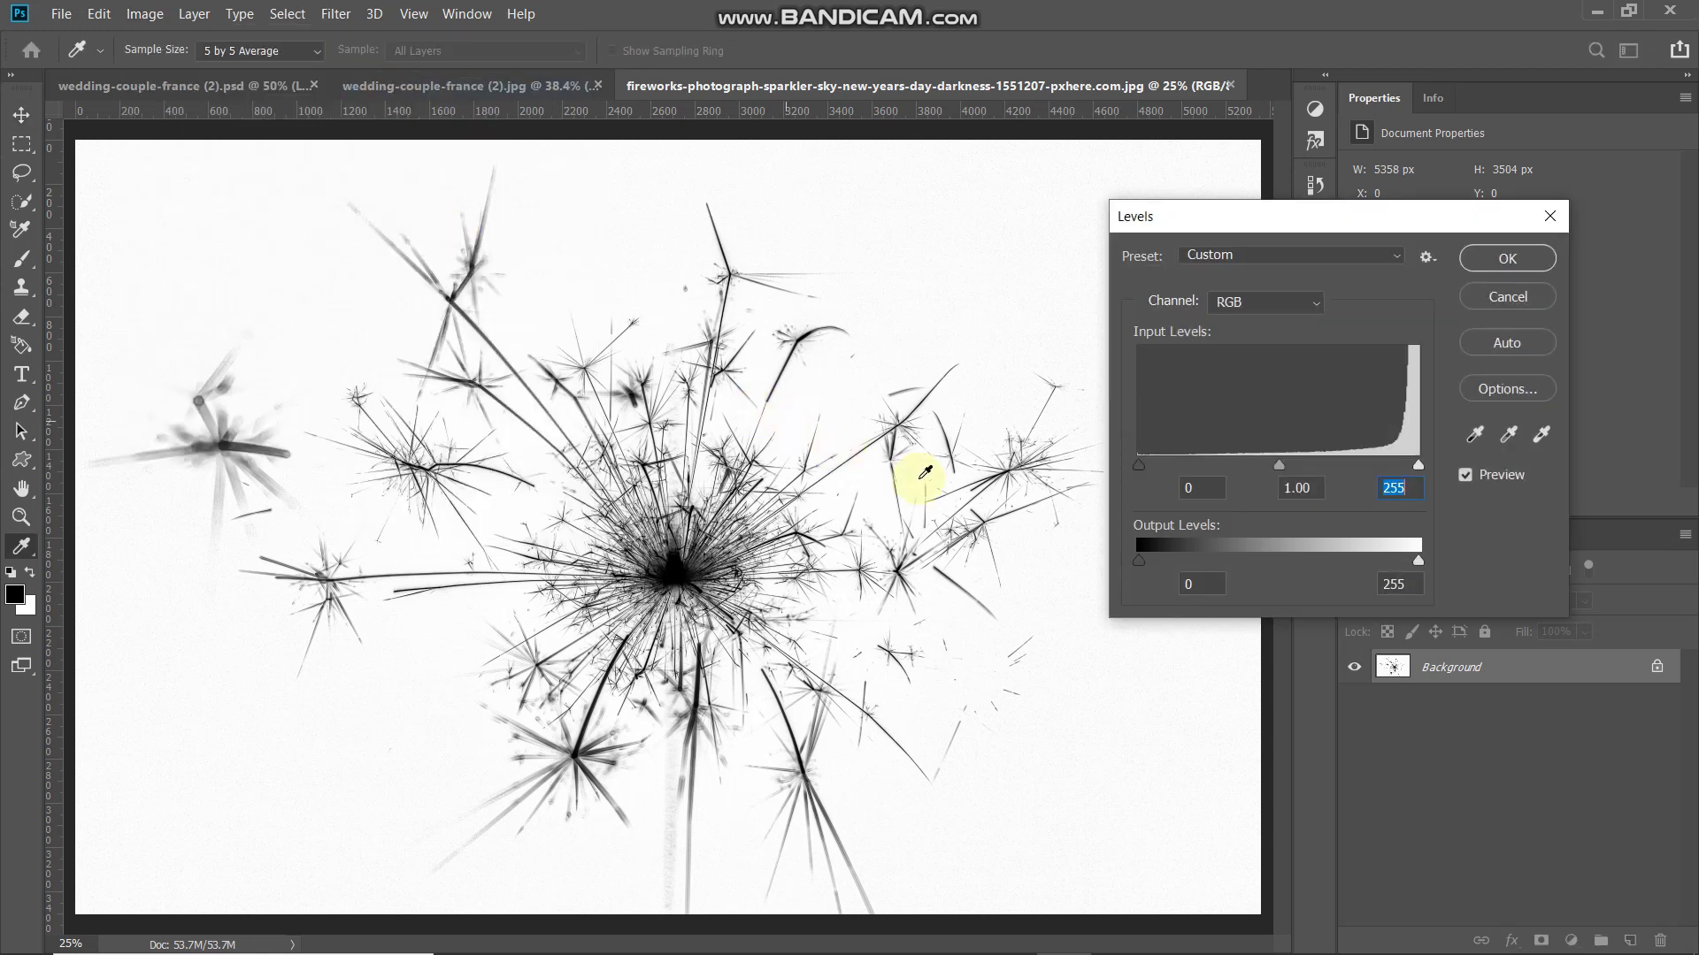
left_click_drag(1417, 466, 1379, 466)
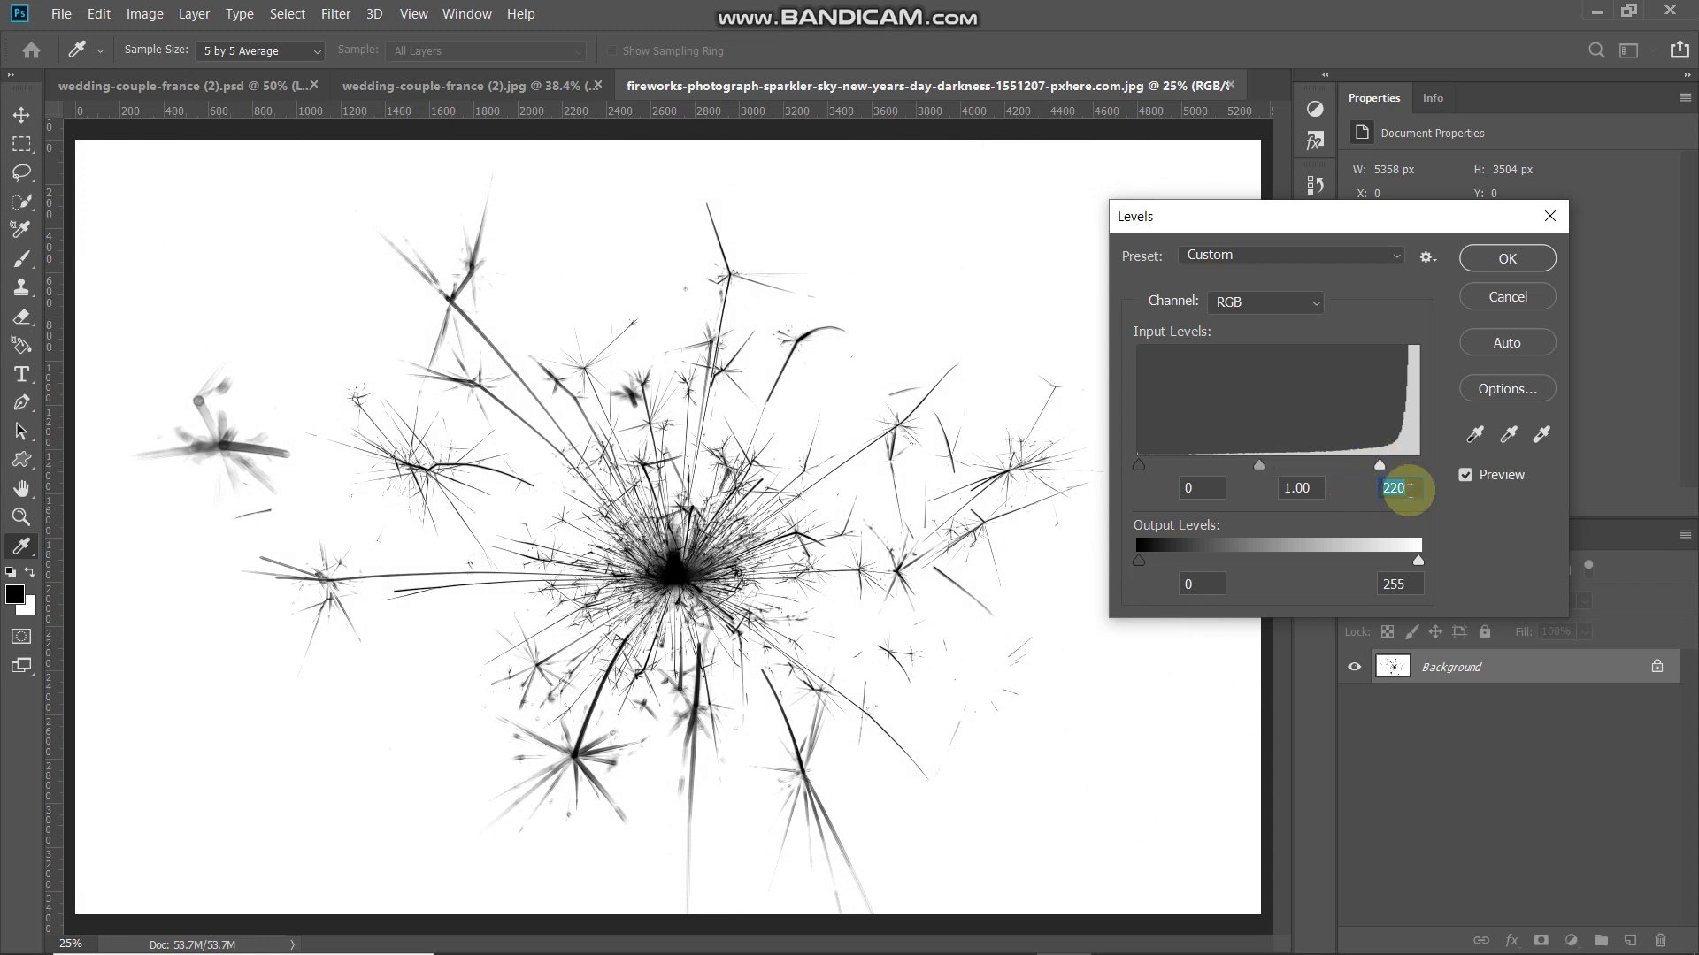
left_click(1410, 490)
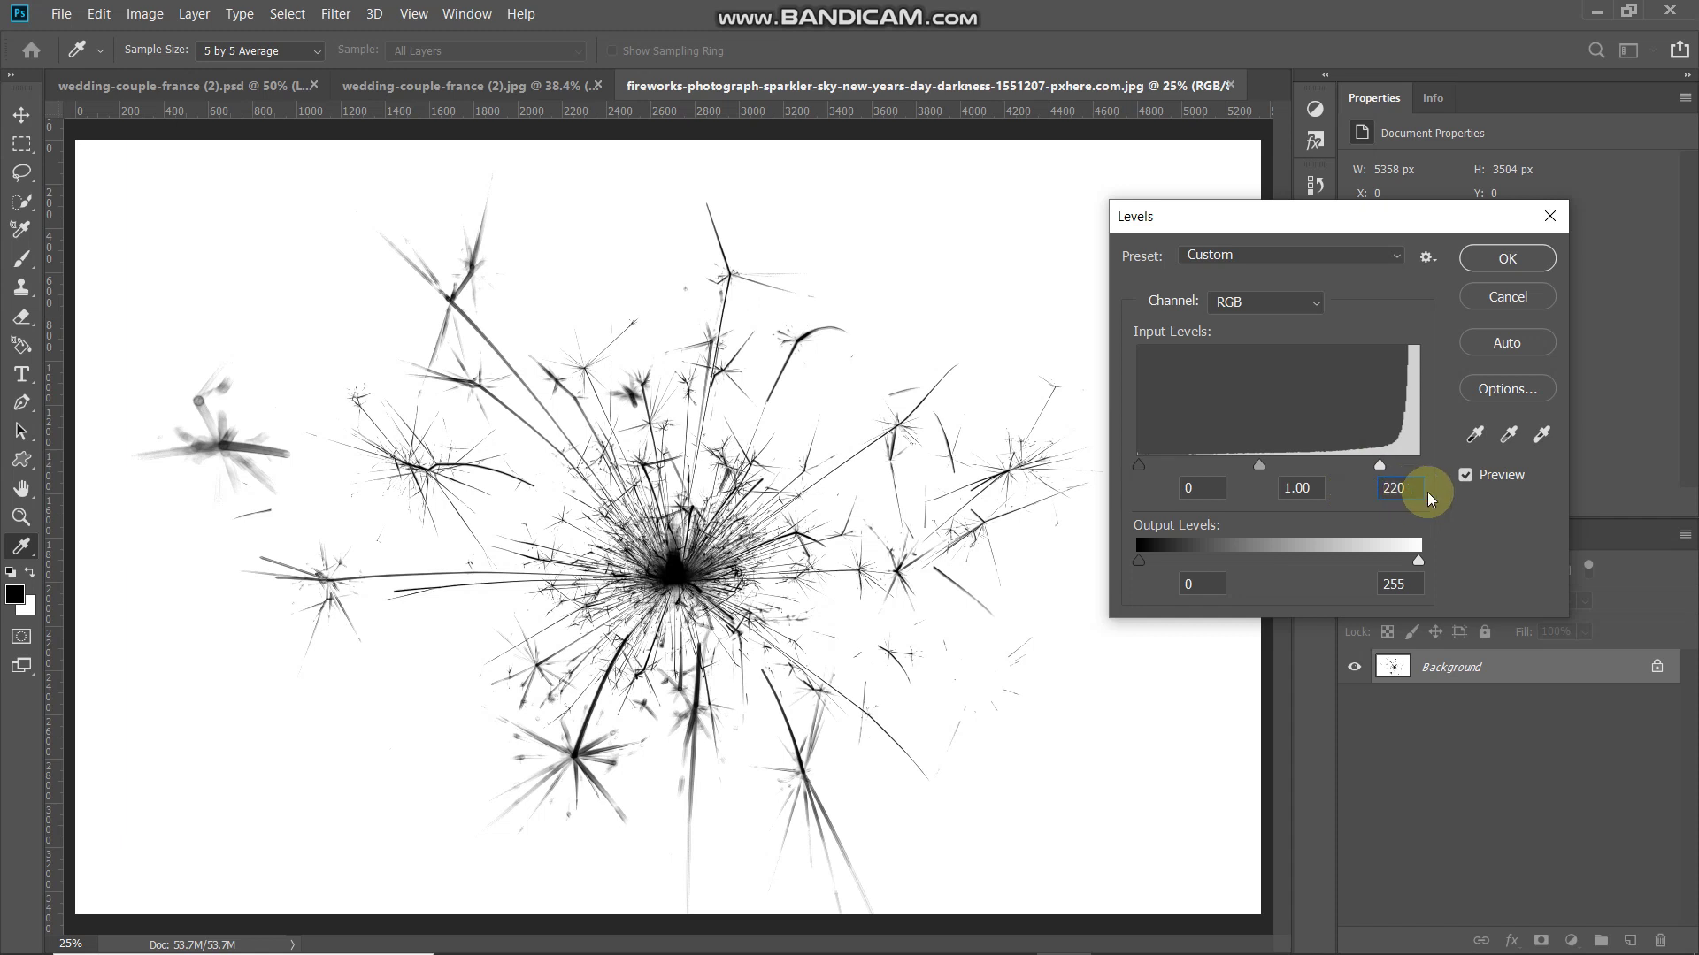
left_click(1465, 478)
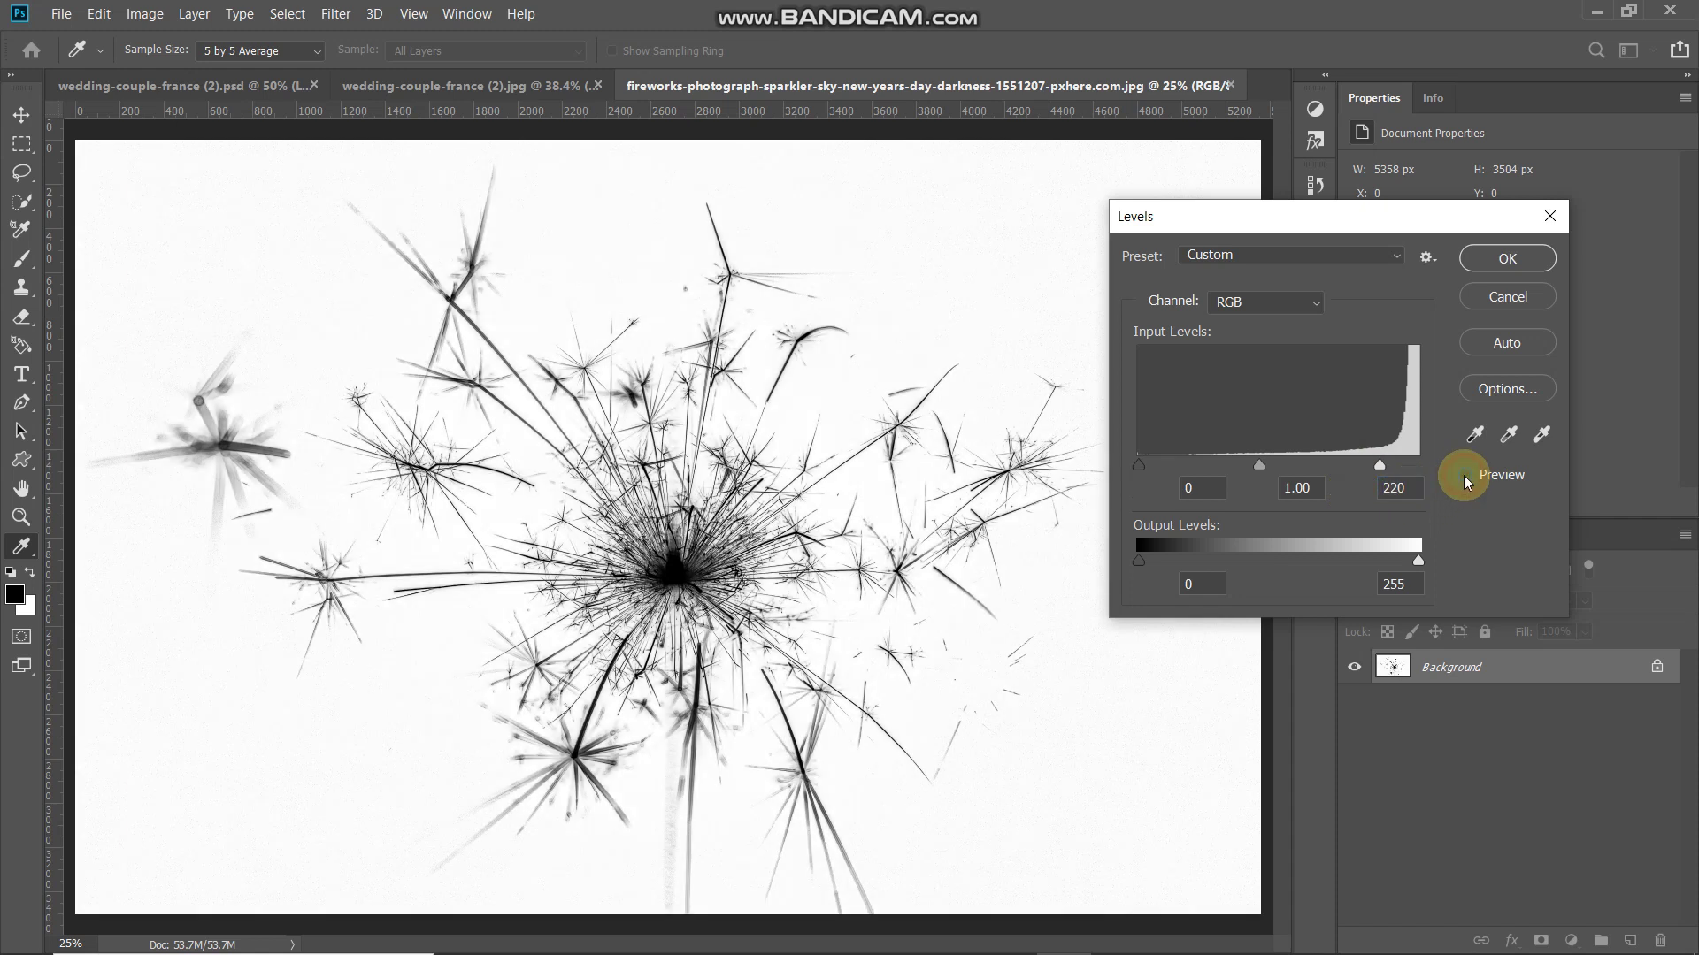
left_click(1465, 478)
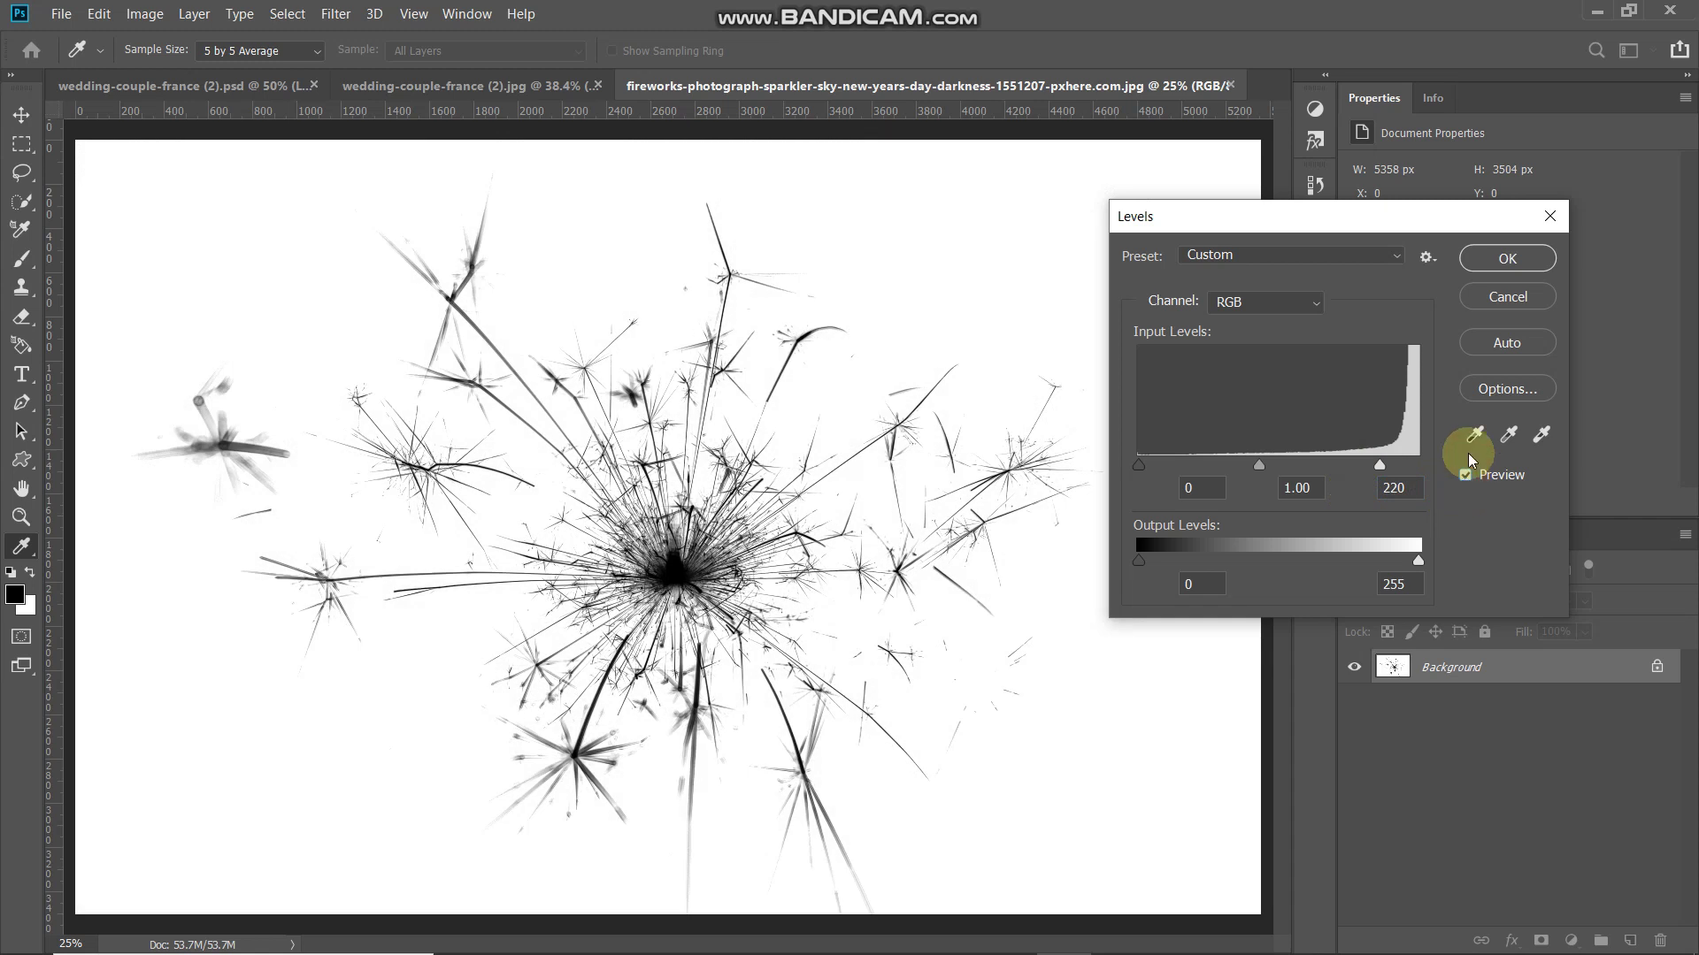
left_click(1504, 261)
key("v")
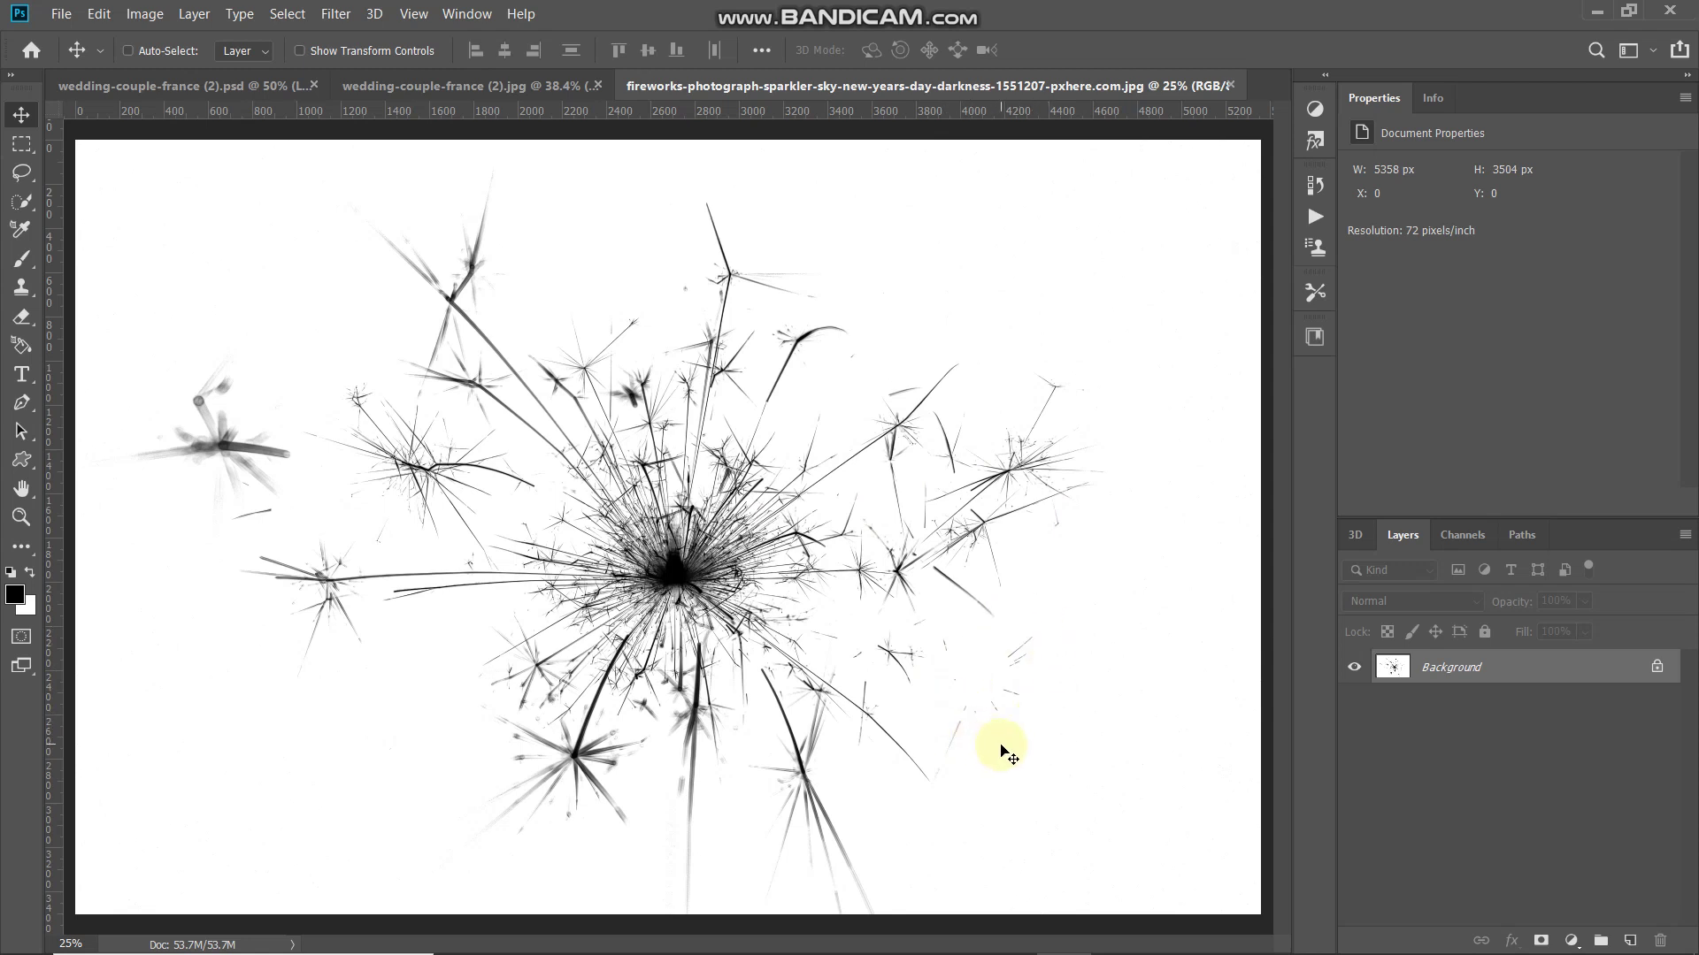
Set up the Brush tool at size 175 with 100% opacity and white (ffffff) as the foreground color
left_click(21, 258)
left_click(61, 266)
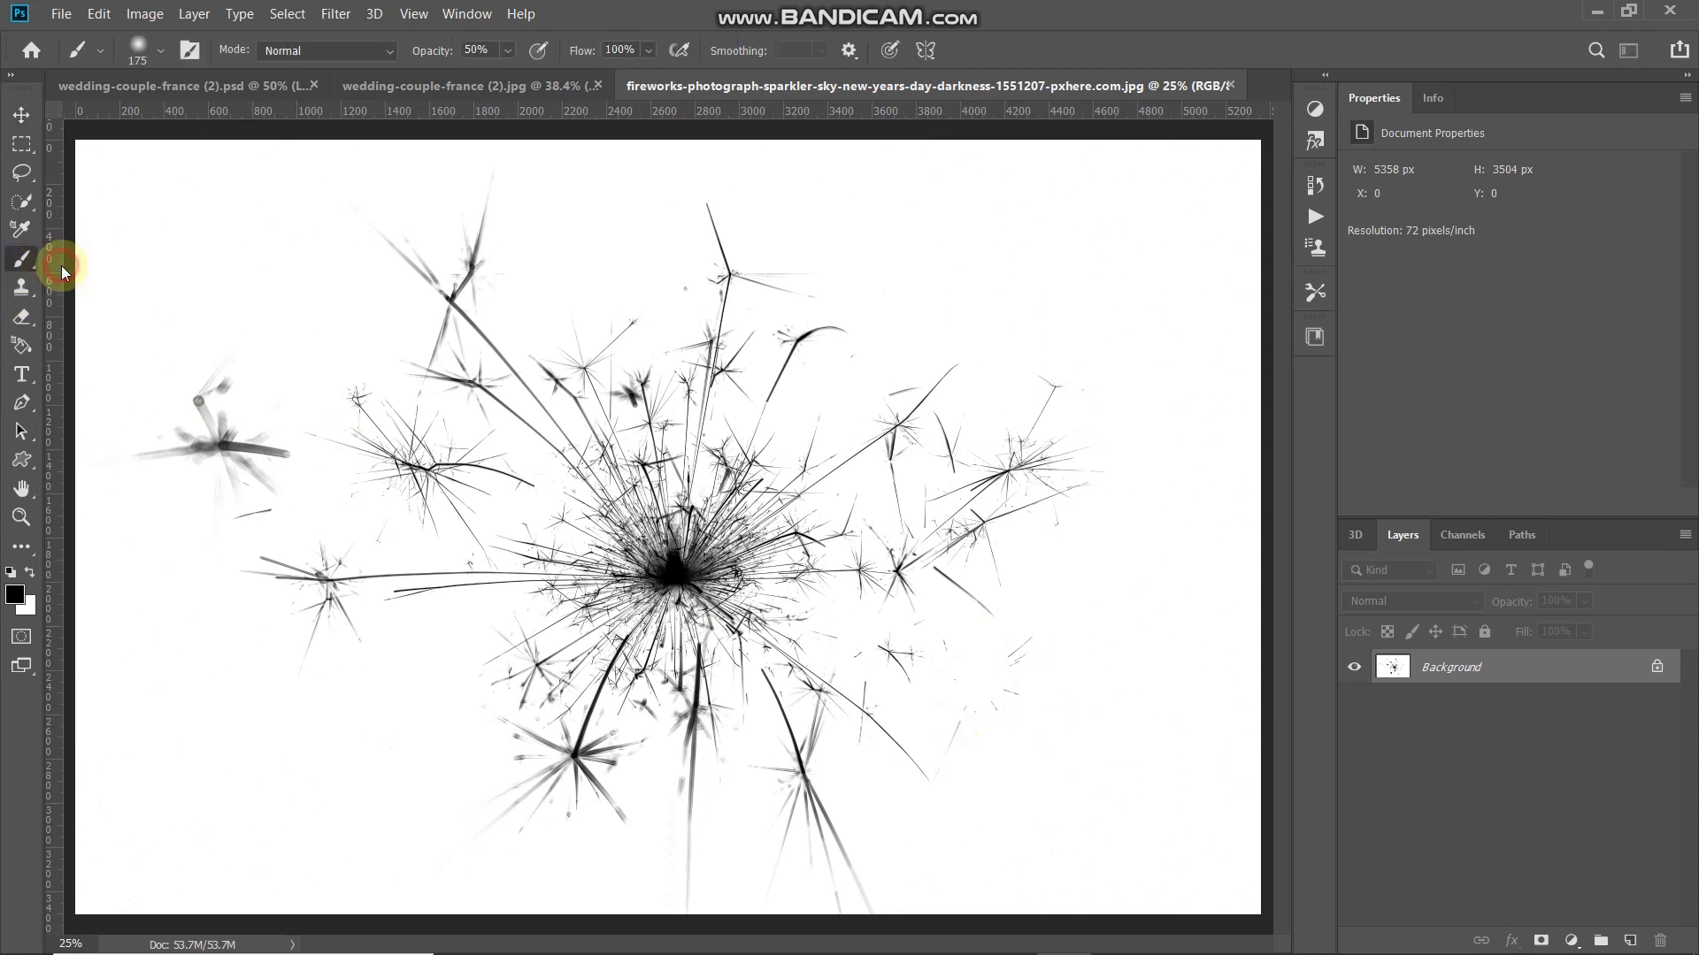
left_click(160, 59)
double_click(85, 322)
left_click_drag(408, 53, 569, 53)
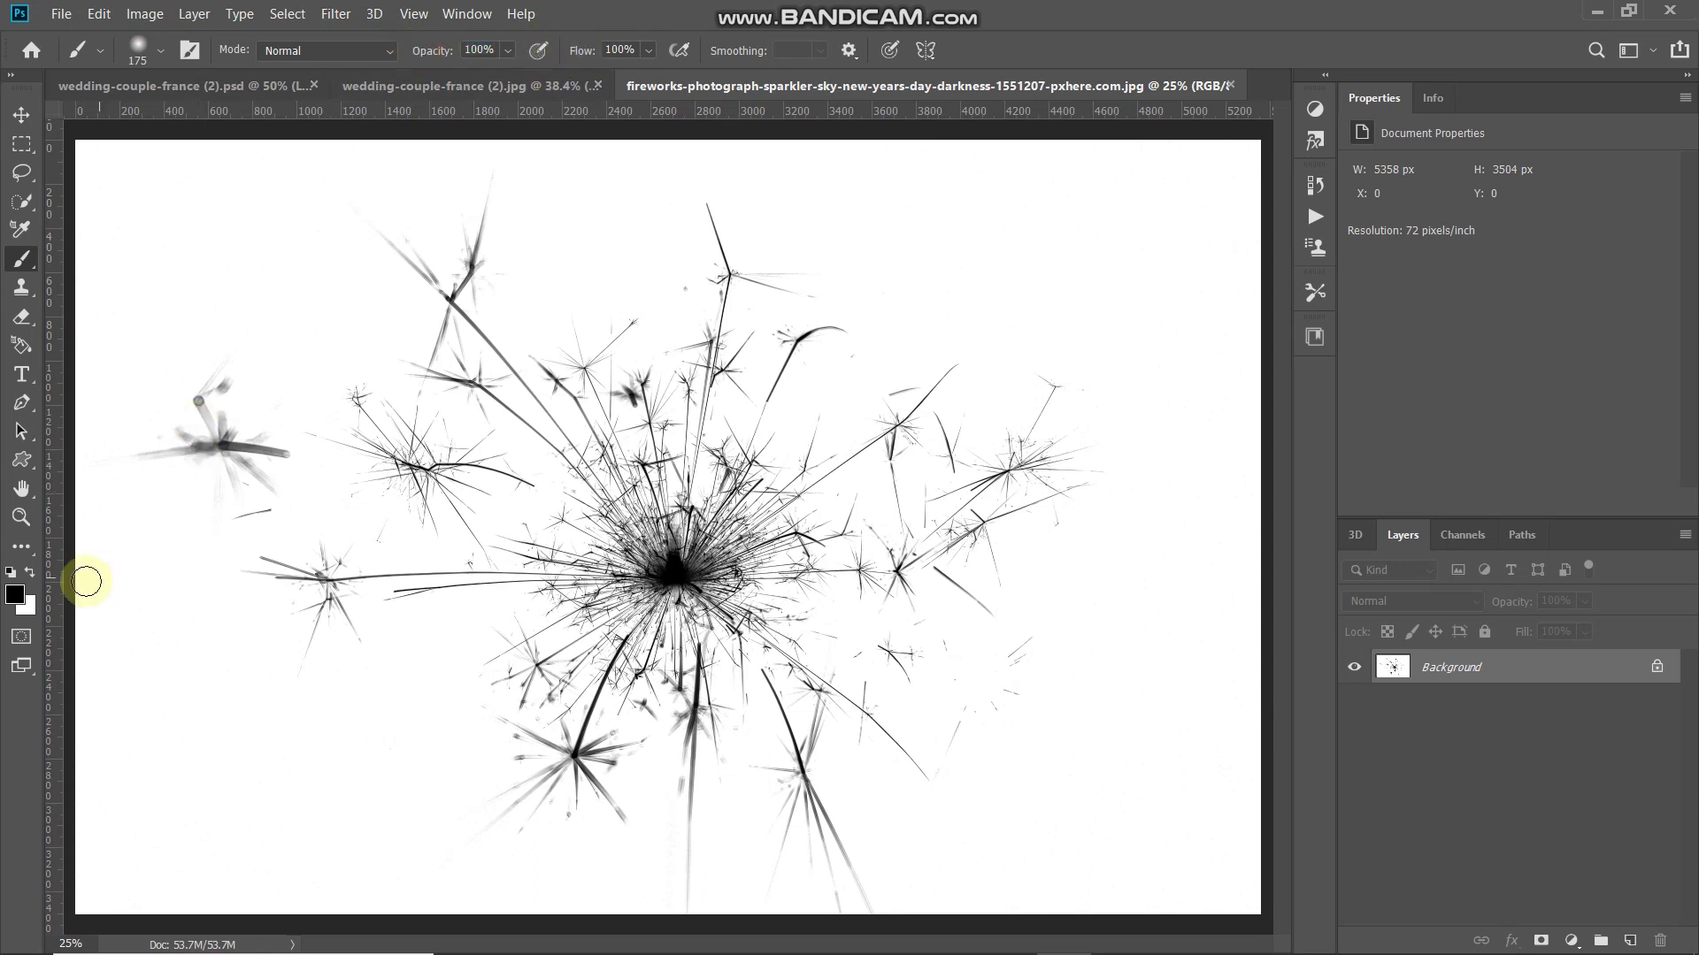
left_click(29, 573)
left_click(14, 592)
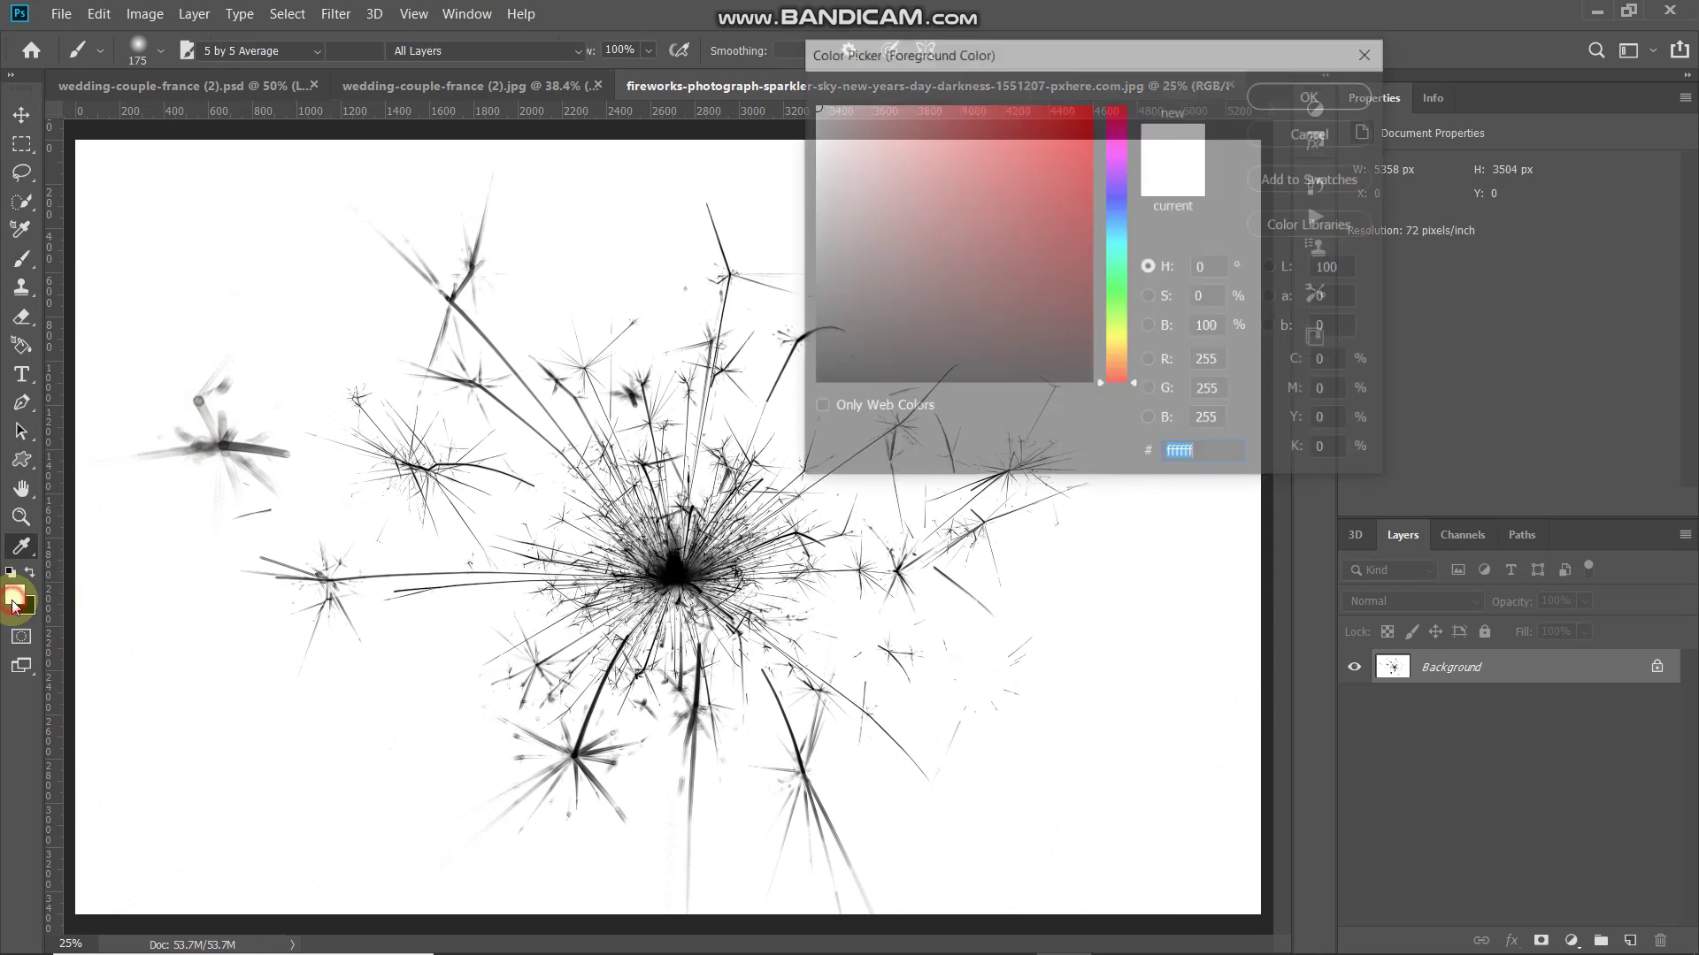
left_click(1300, 95)
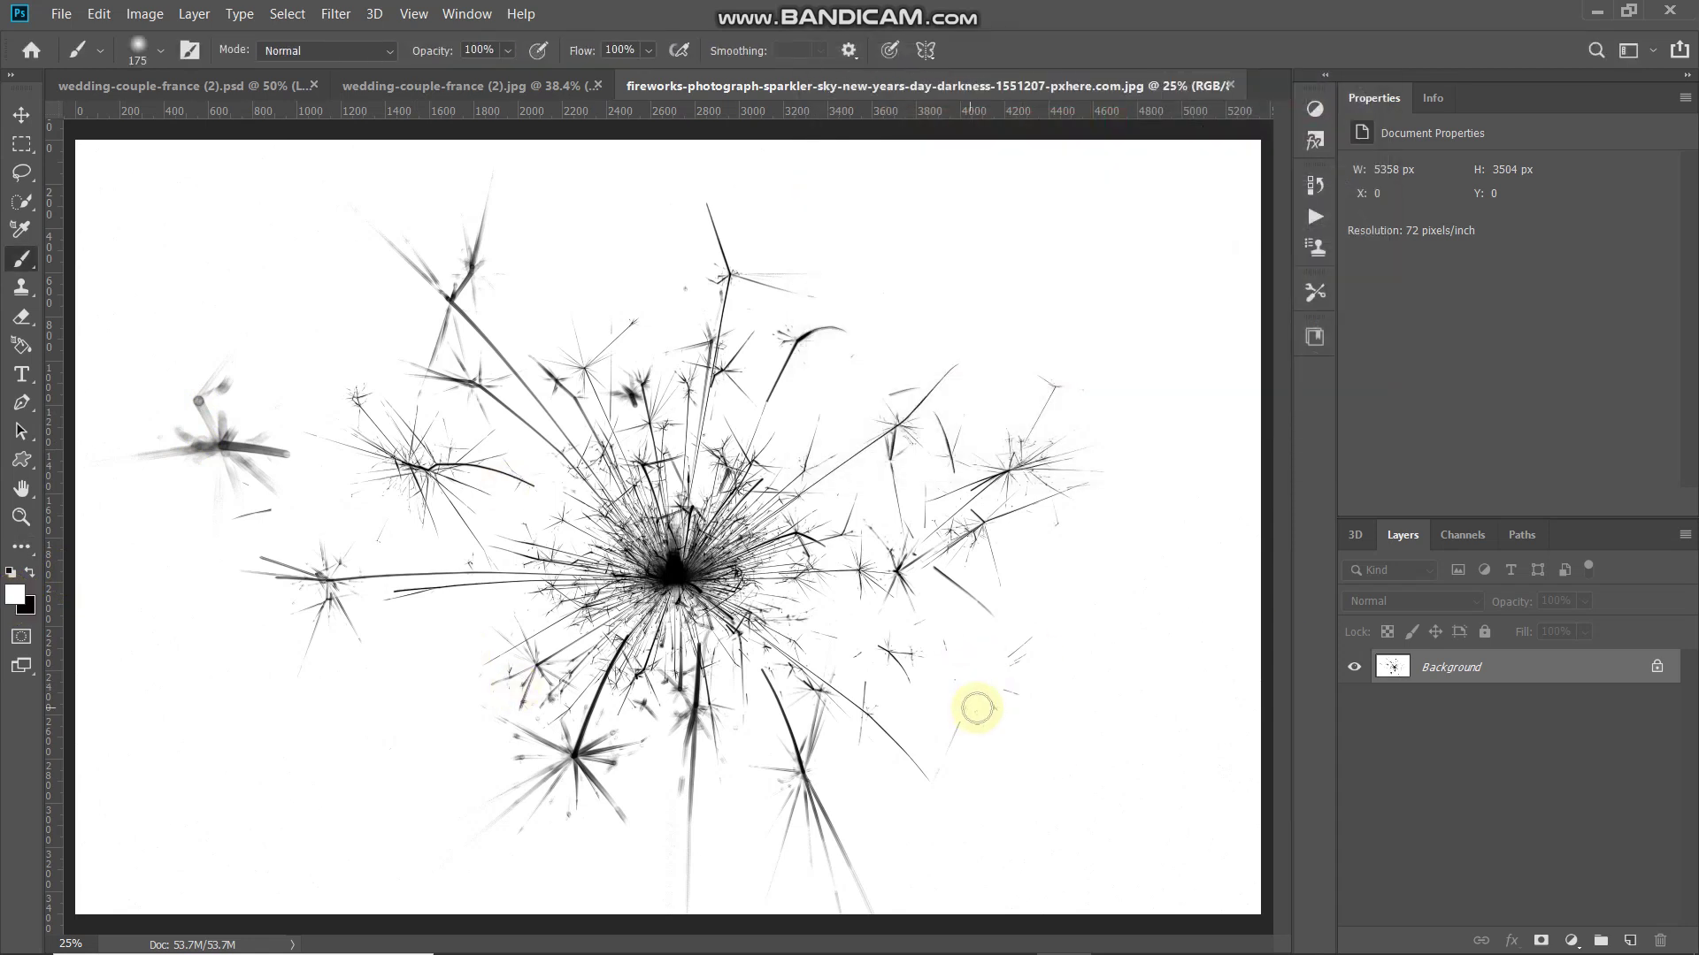
Paint out the stray sparks lower right of the burst and the isolated far-left cluster in white, enlarging the brush to 250
left_click_drag(968, 712, 1004, 674)
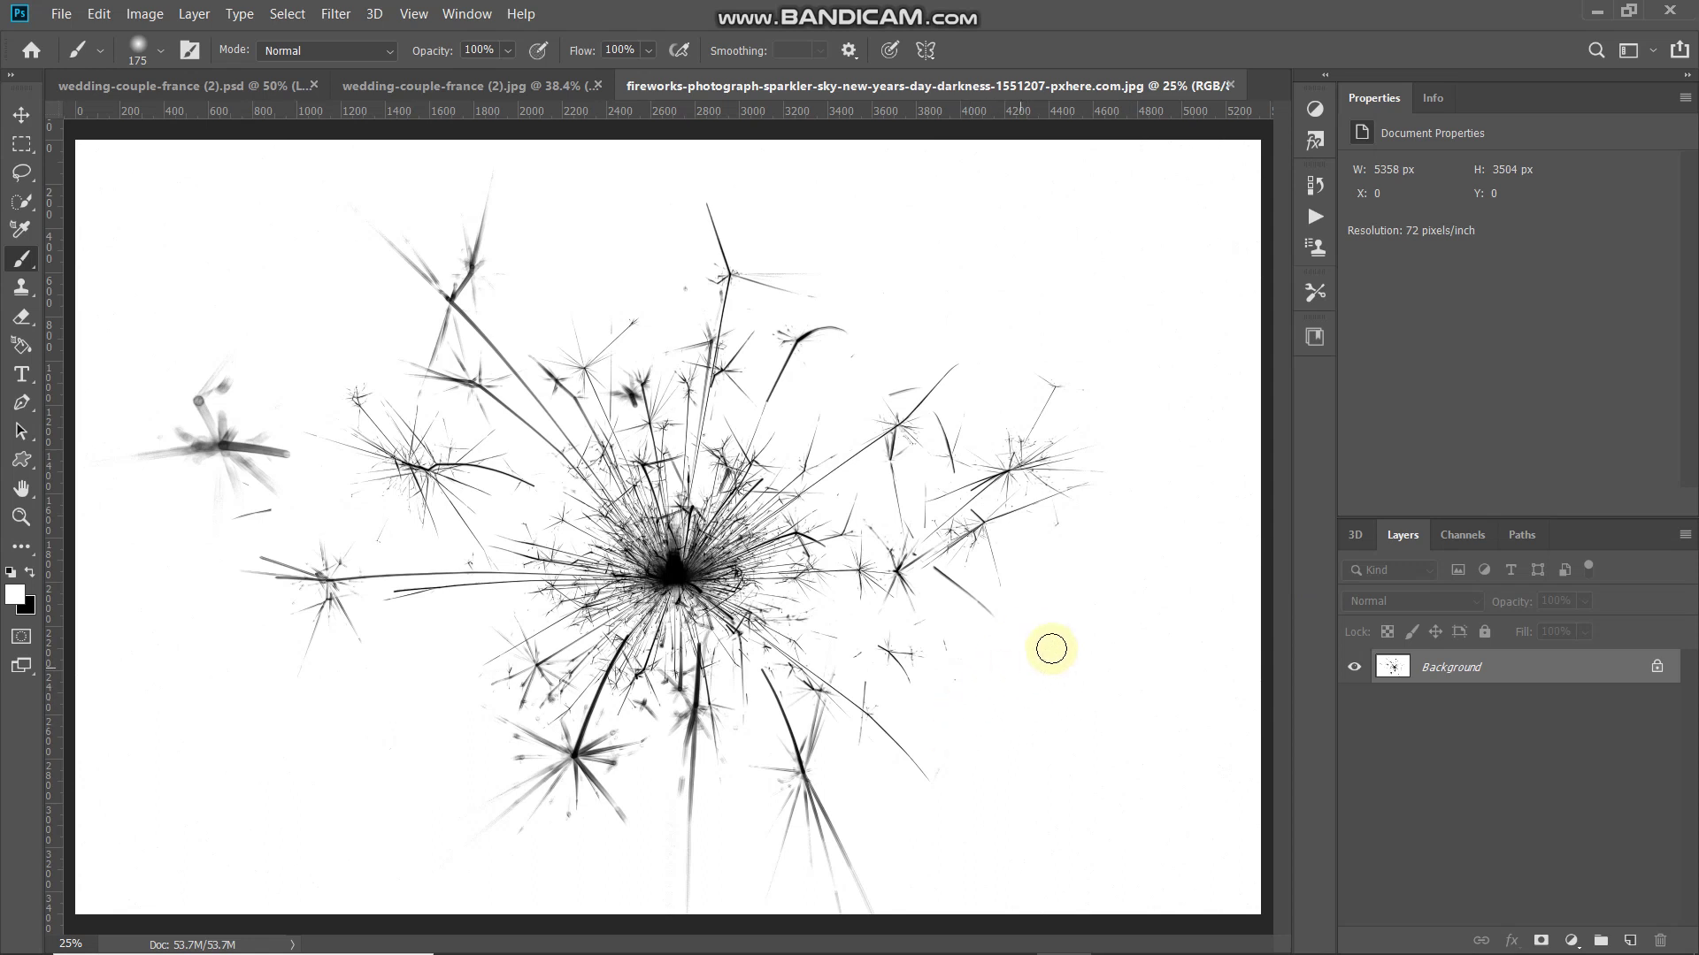
mouse_move(208, 367)
left_mouse_down()
mouse_move(228, 456)
mouse_move(308, 468)
mouse_move(285, 486)
mouse_move(380, 533)
mouse_move(274, 525)
left_mouse_up()
key("bracketright")
key("bracketright")
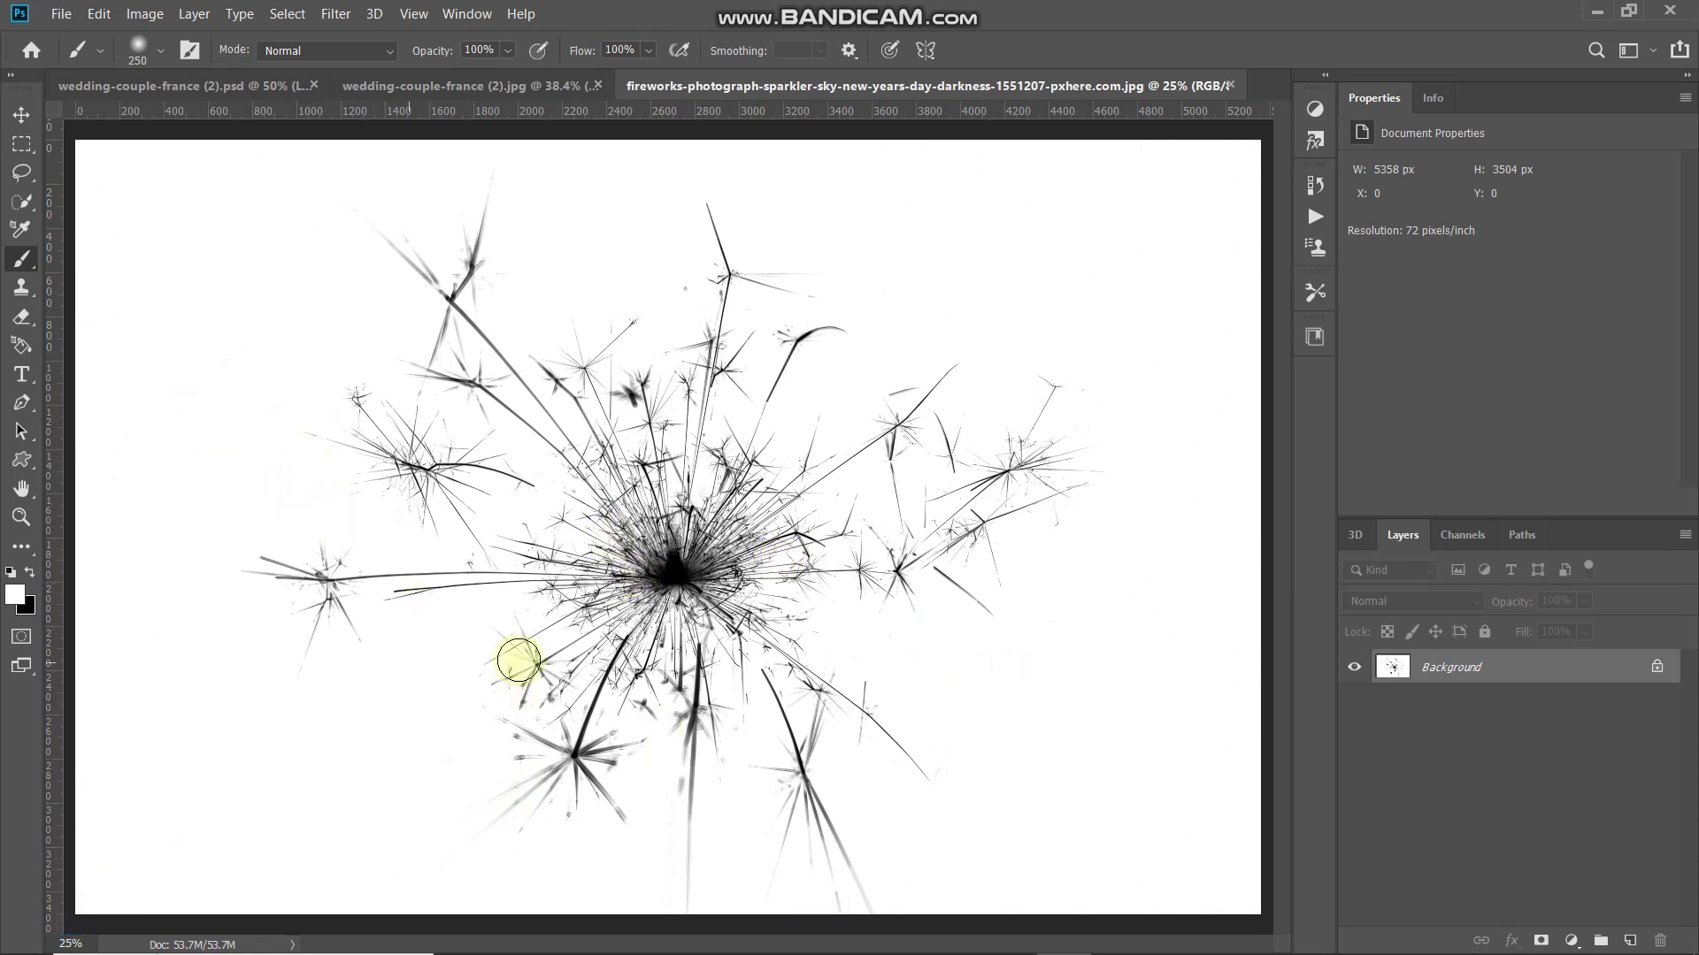
left_click_drag(400, 630, 304, 554)
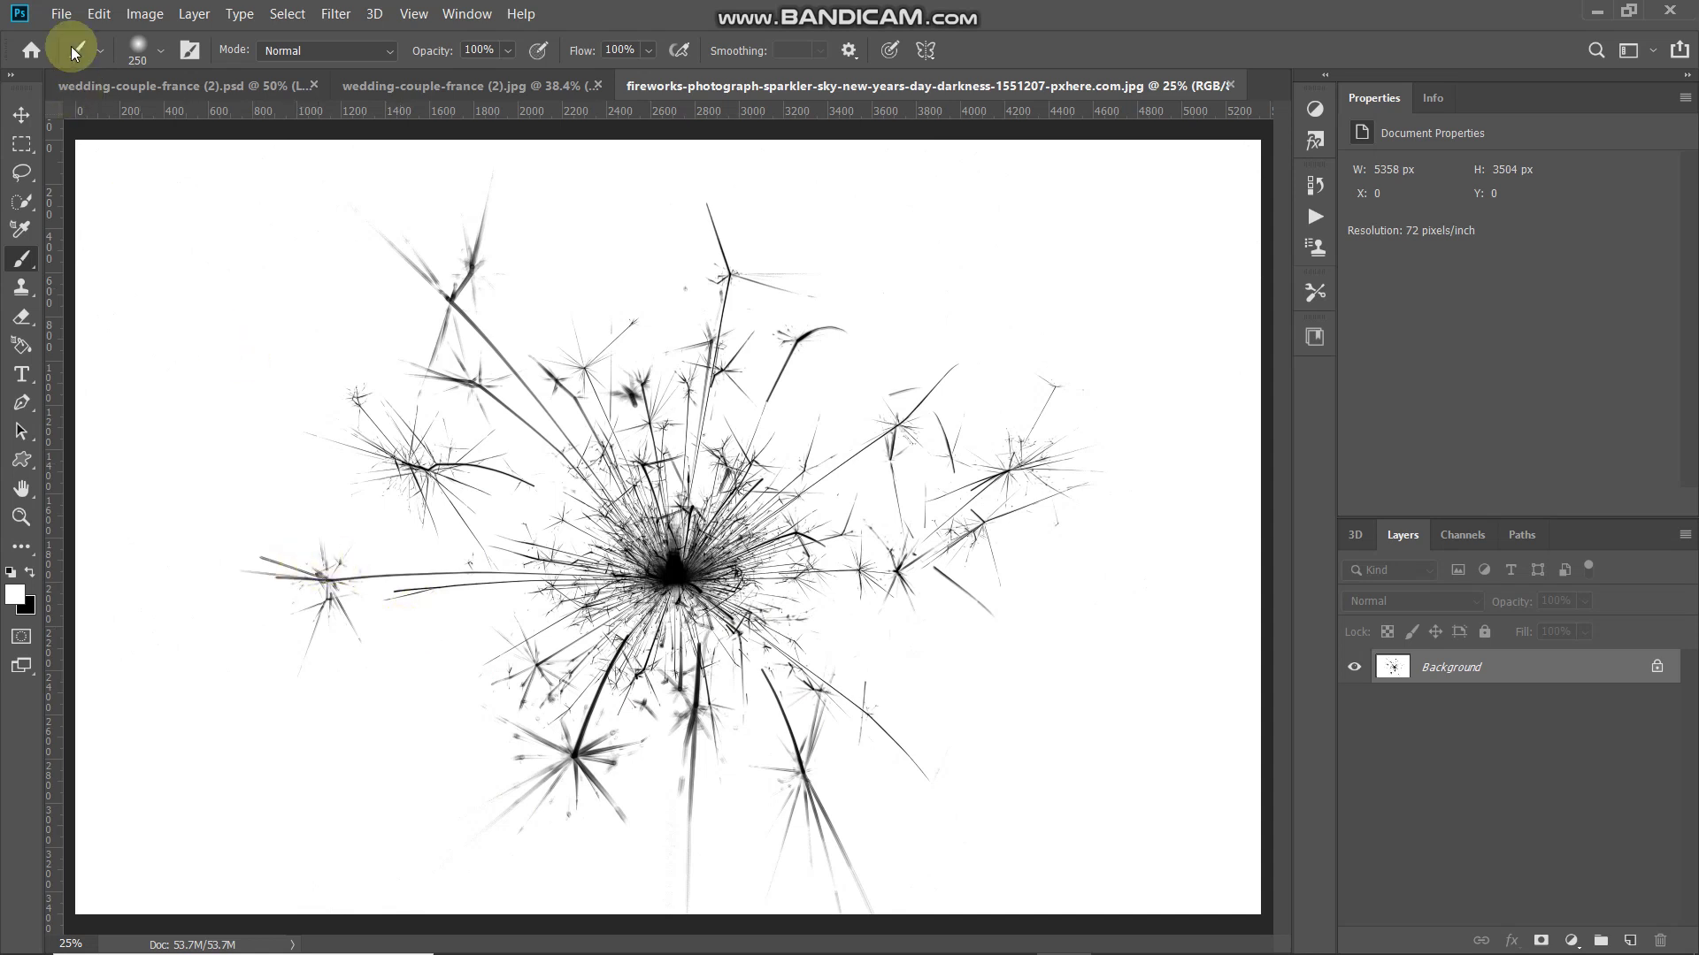
Resize the sparkler image to a width of 2500 pixels, keeping its proportions
left_click(96, 15)
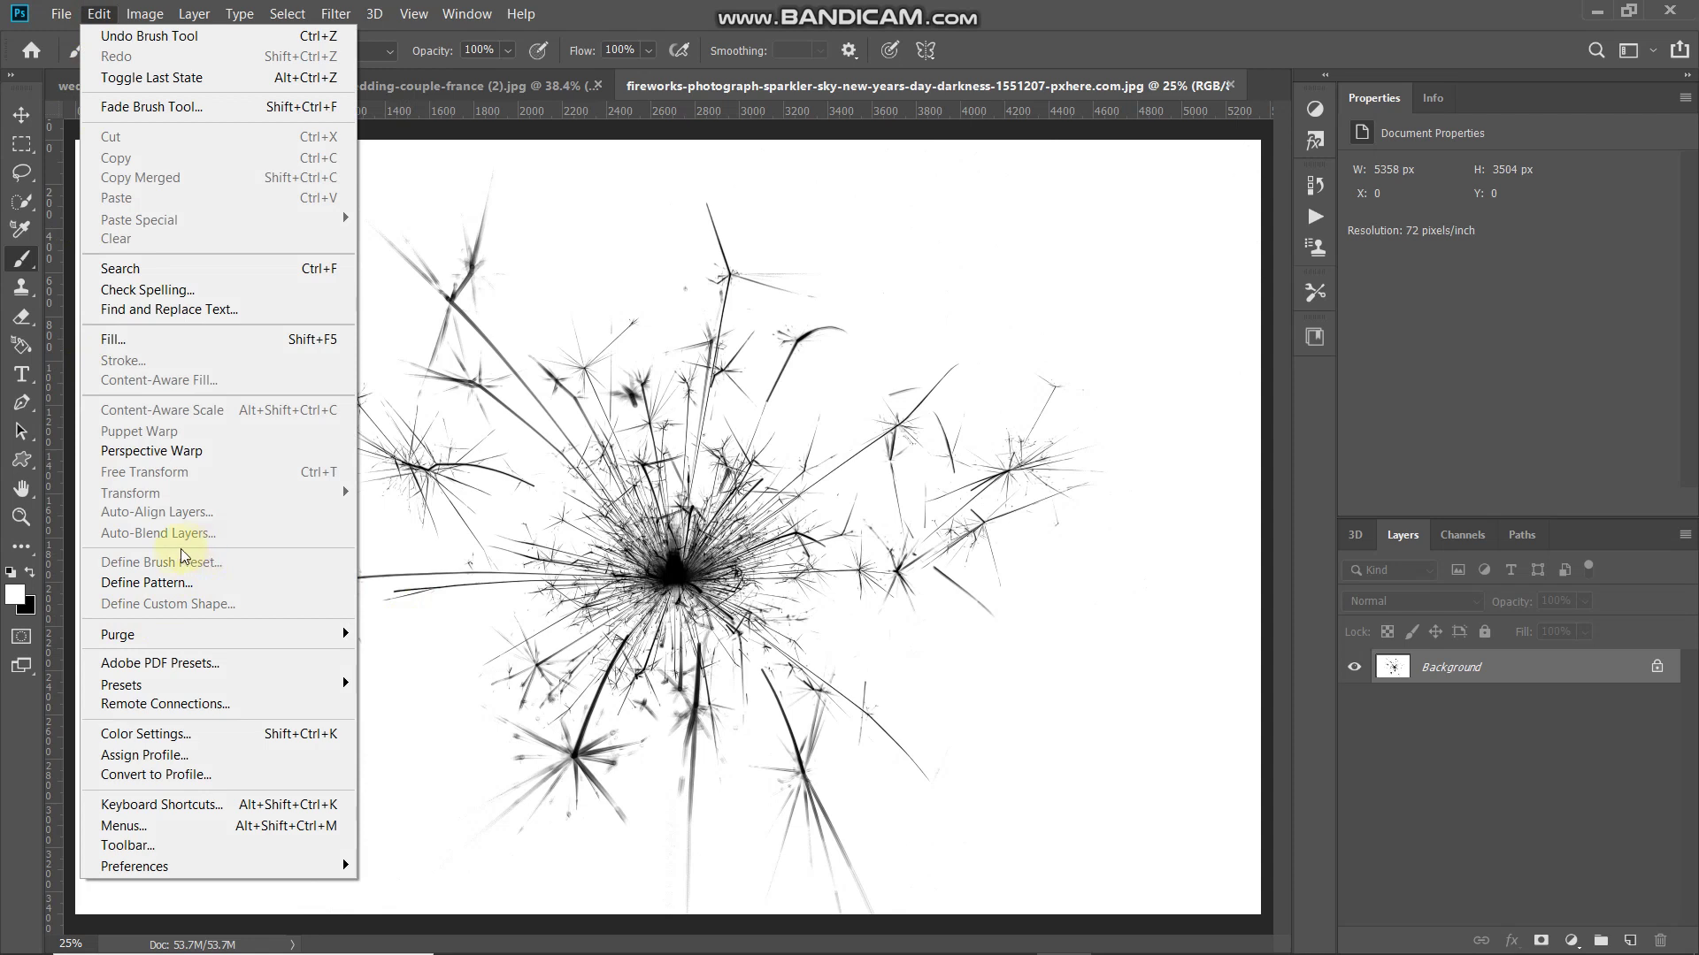
mouse_move(142, 13)
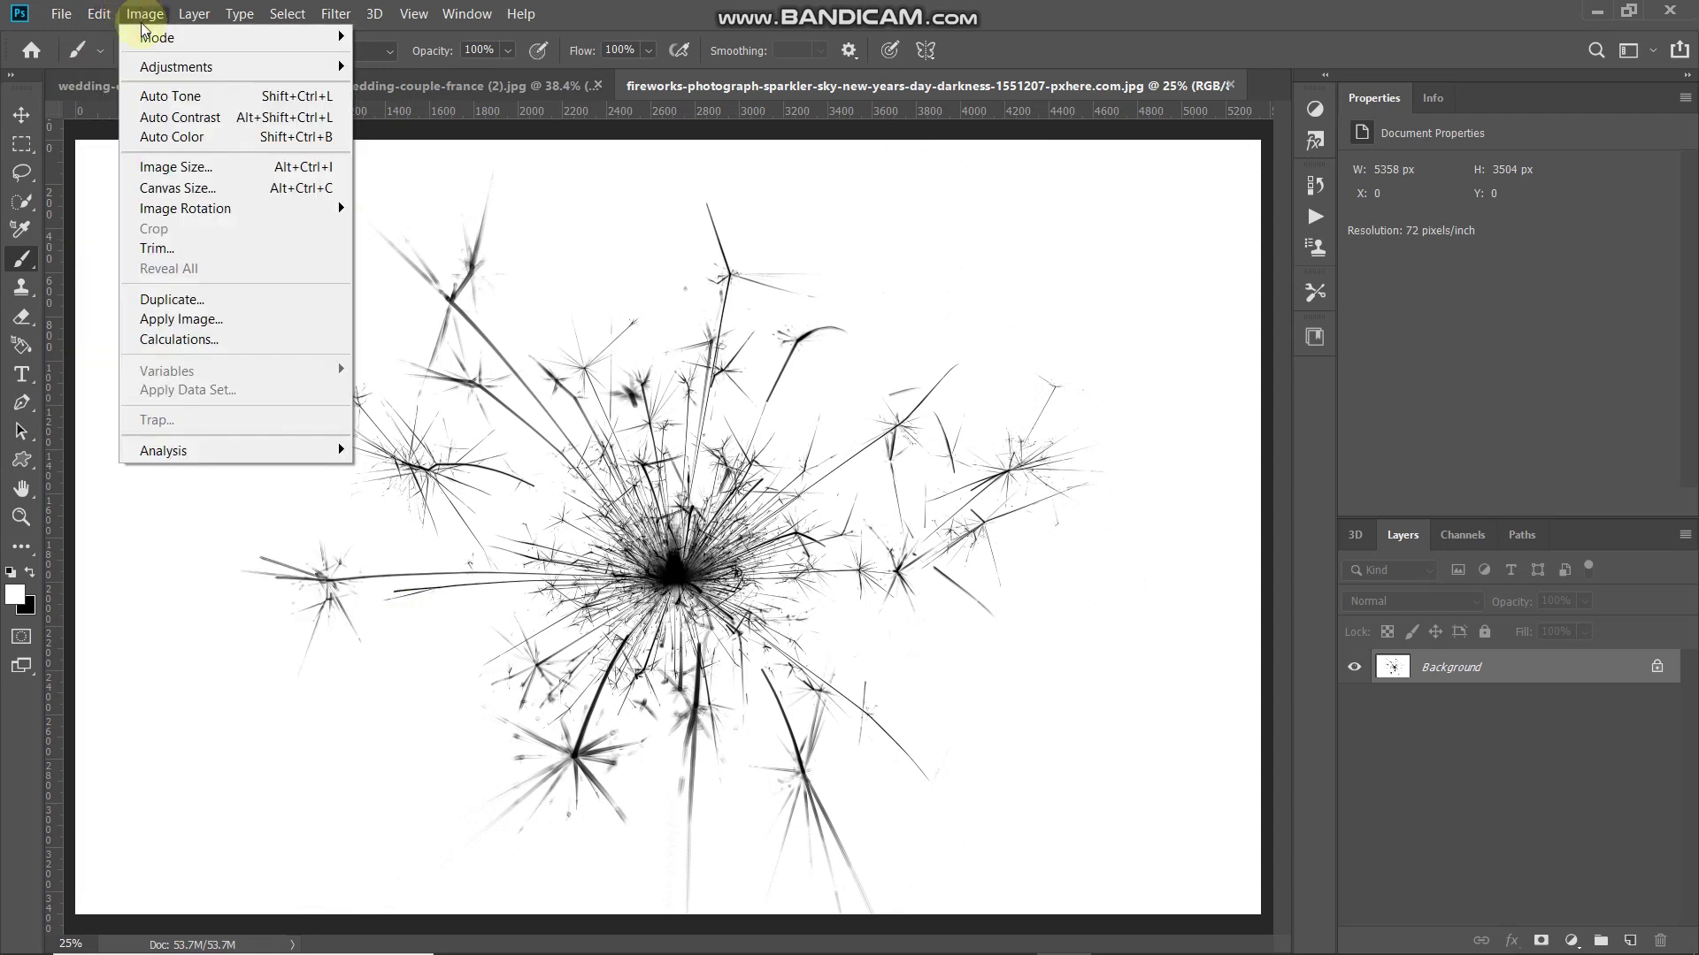
left_click(160, 168)
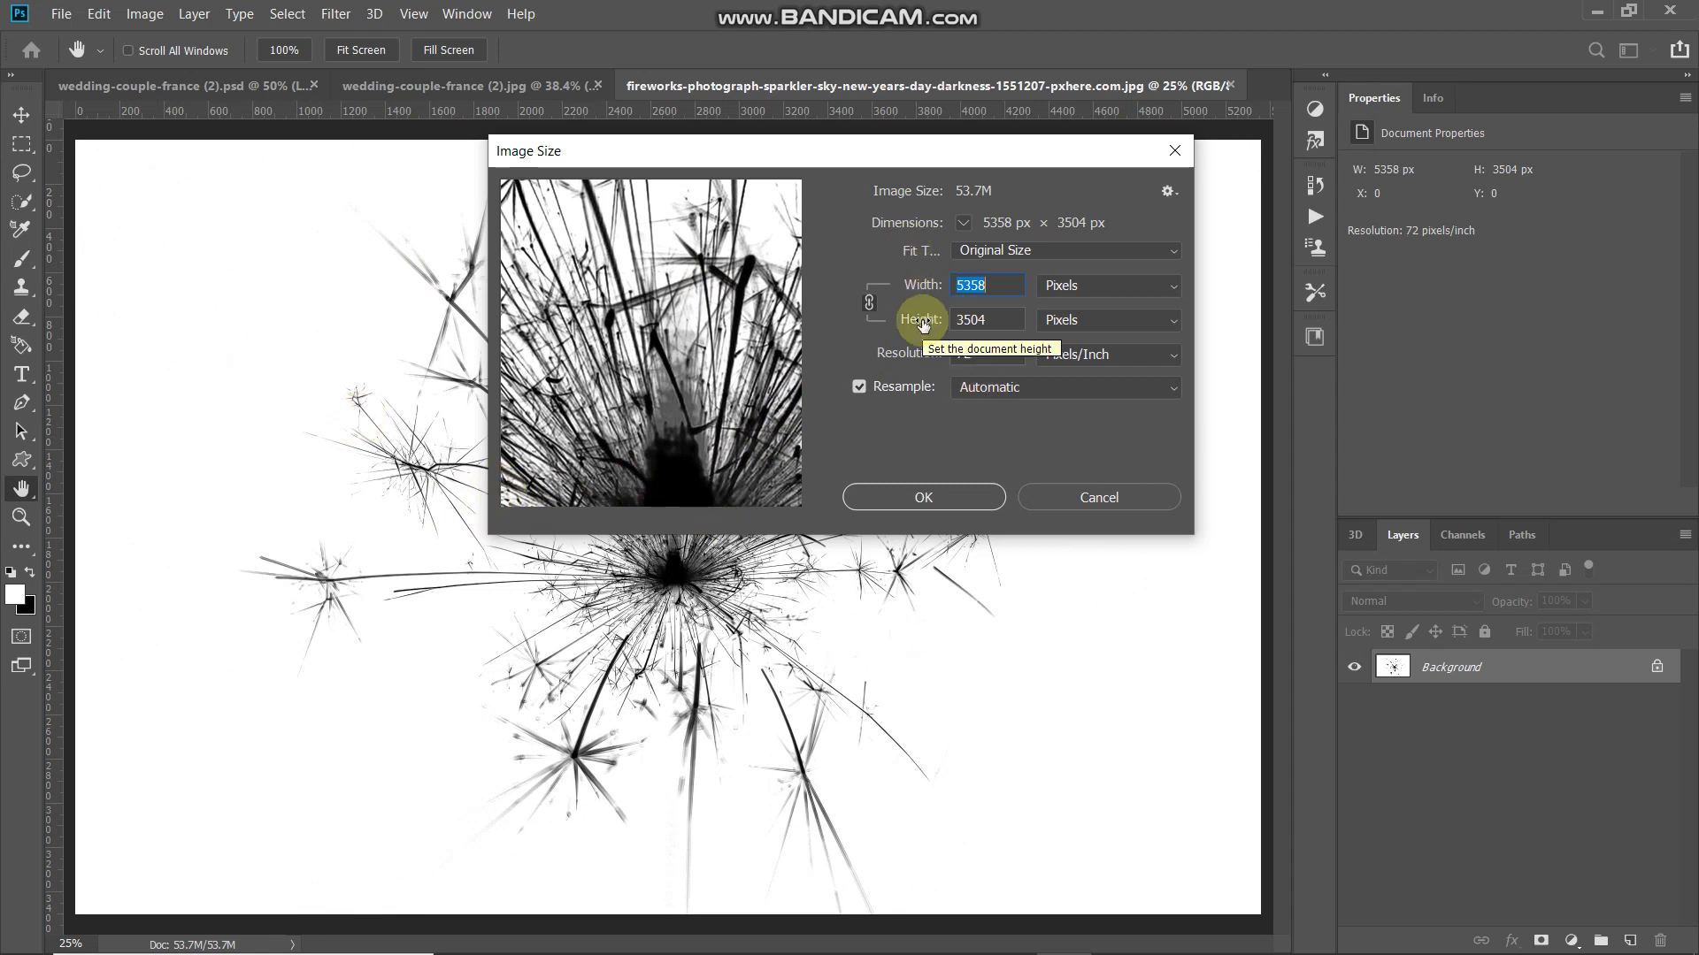
type("2500")
left_click(858, 388)
left_click(889, 494)
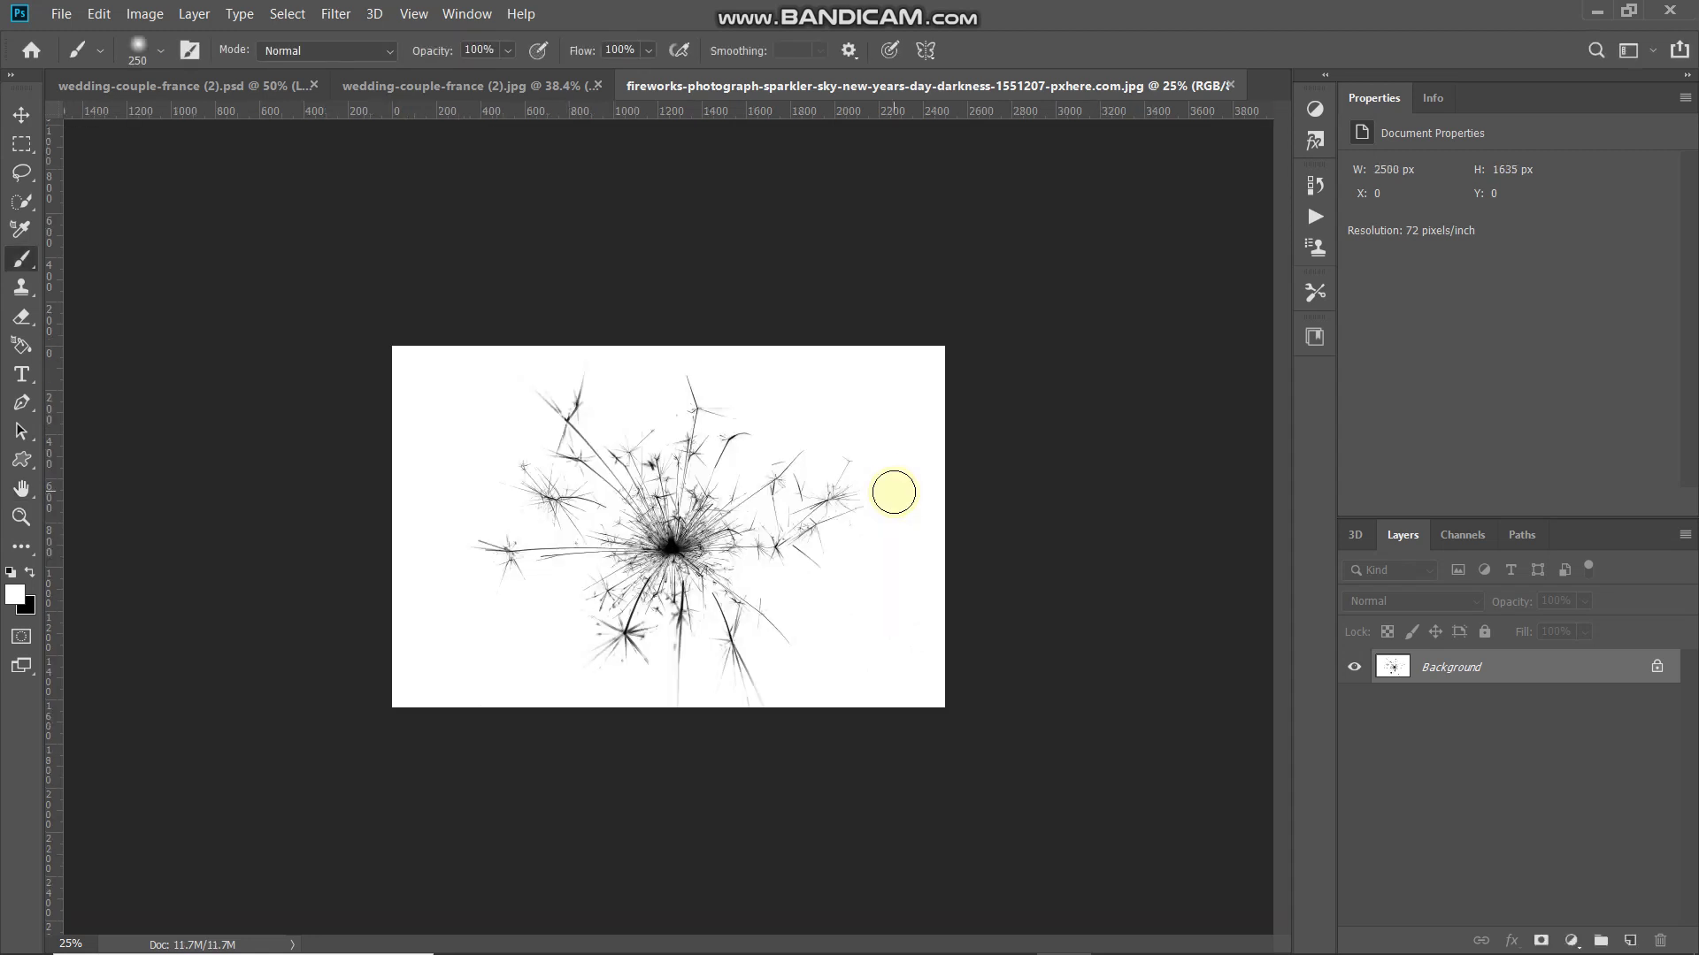
key("ctrl+0")
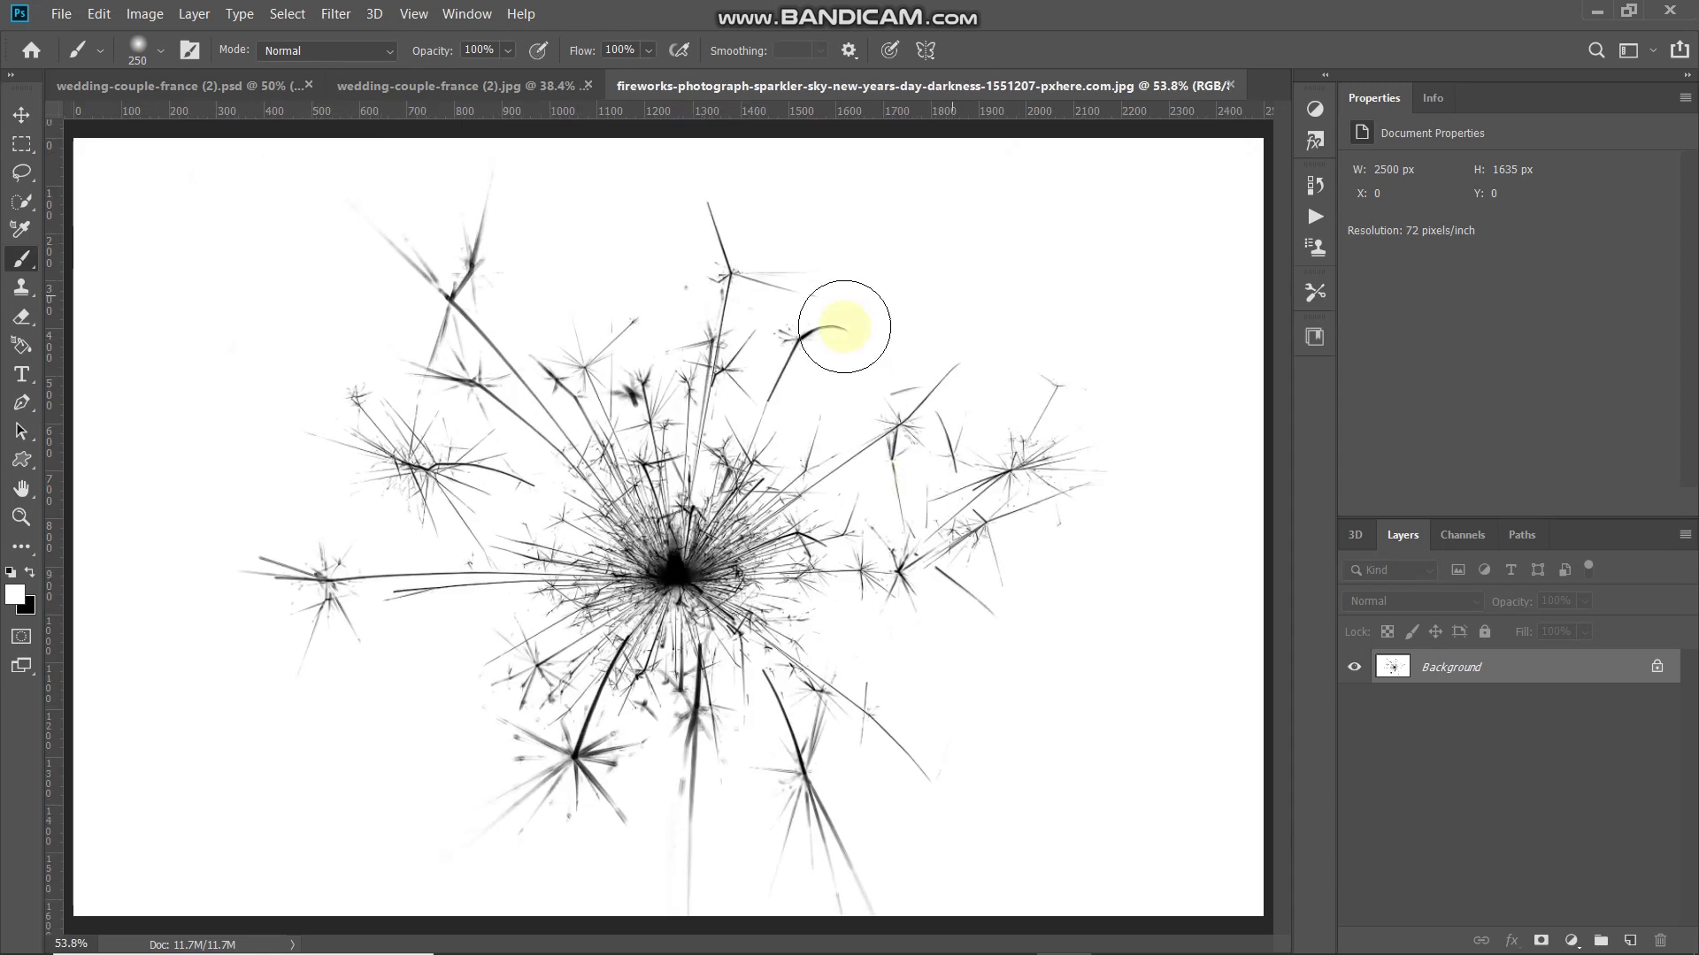
Try to define the whole sparkler image as a brush preset named Sparkle_Original
left_click(100, 14)
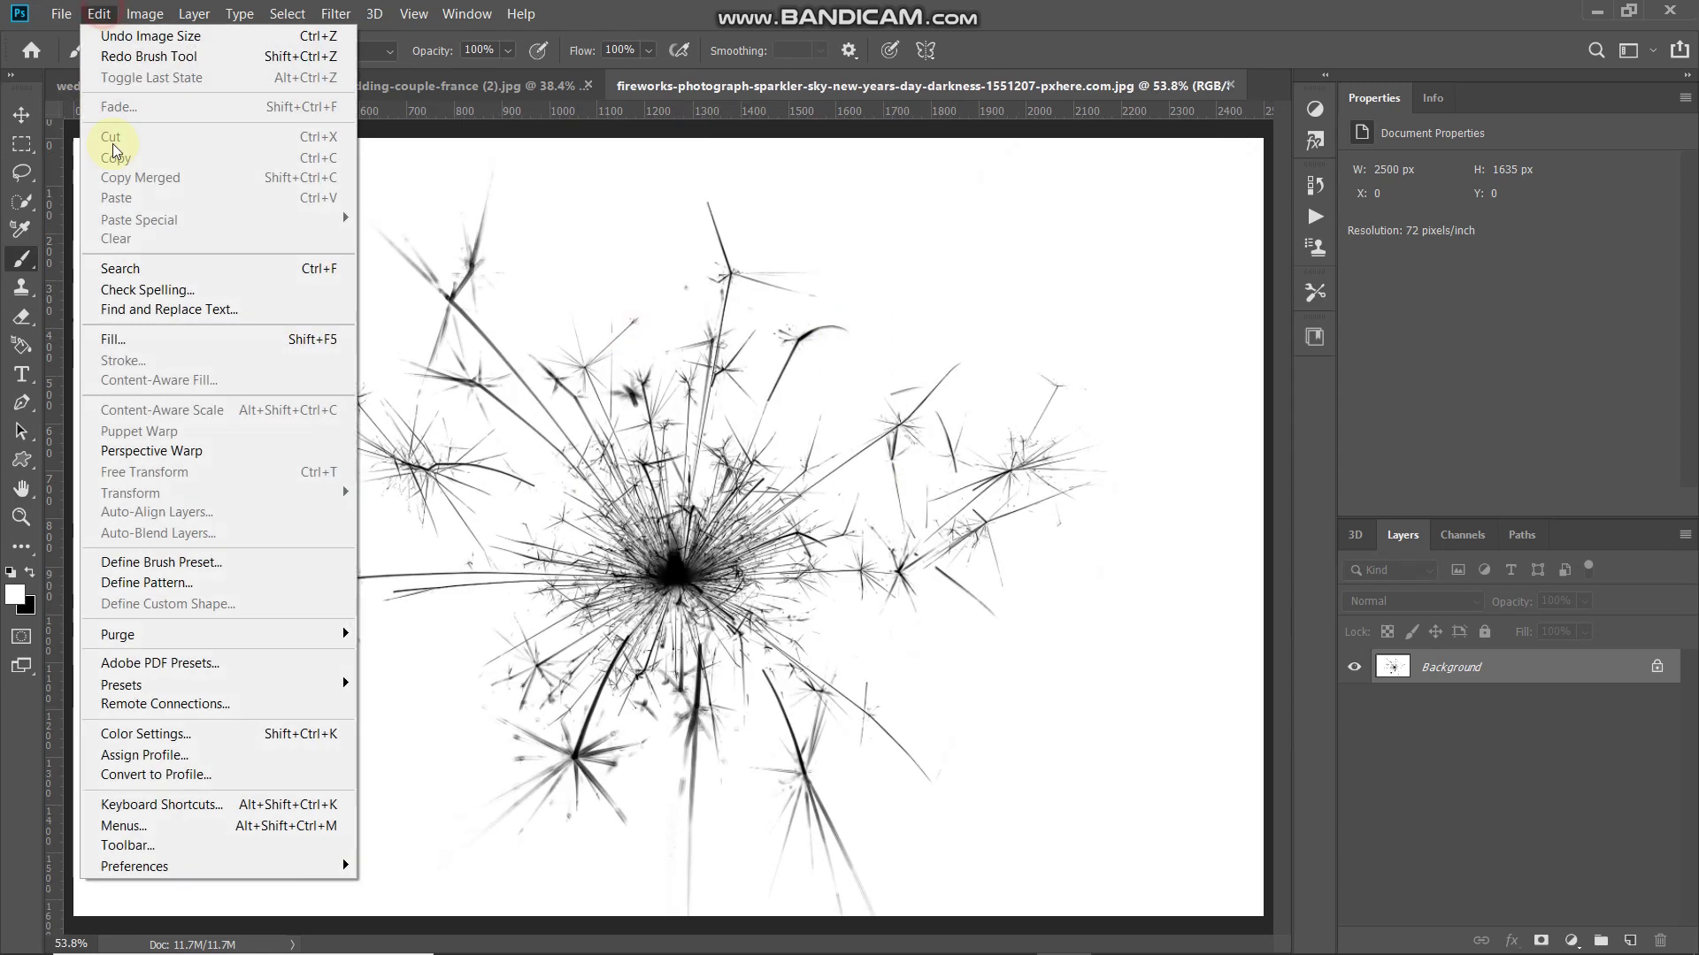
left_click(132, 563)
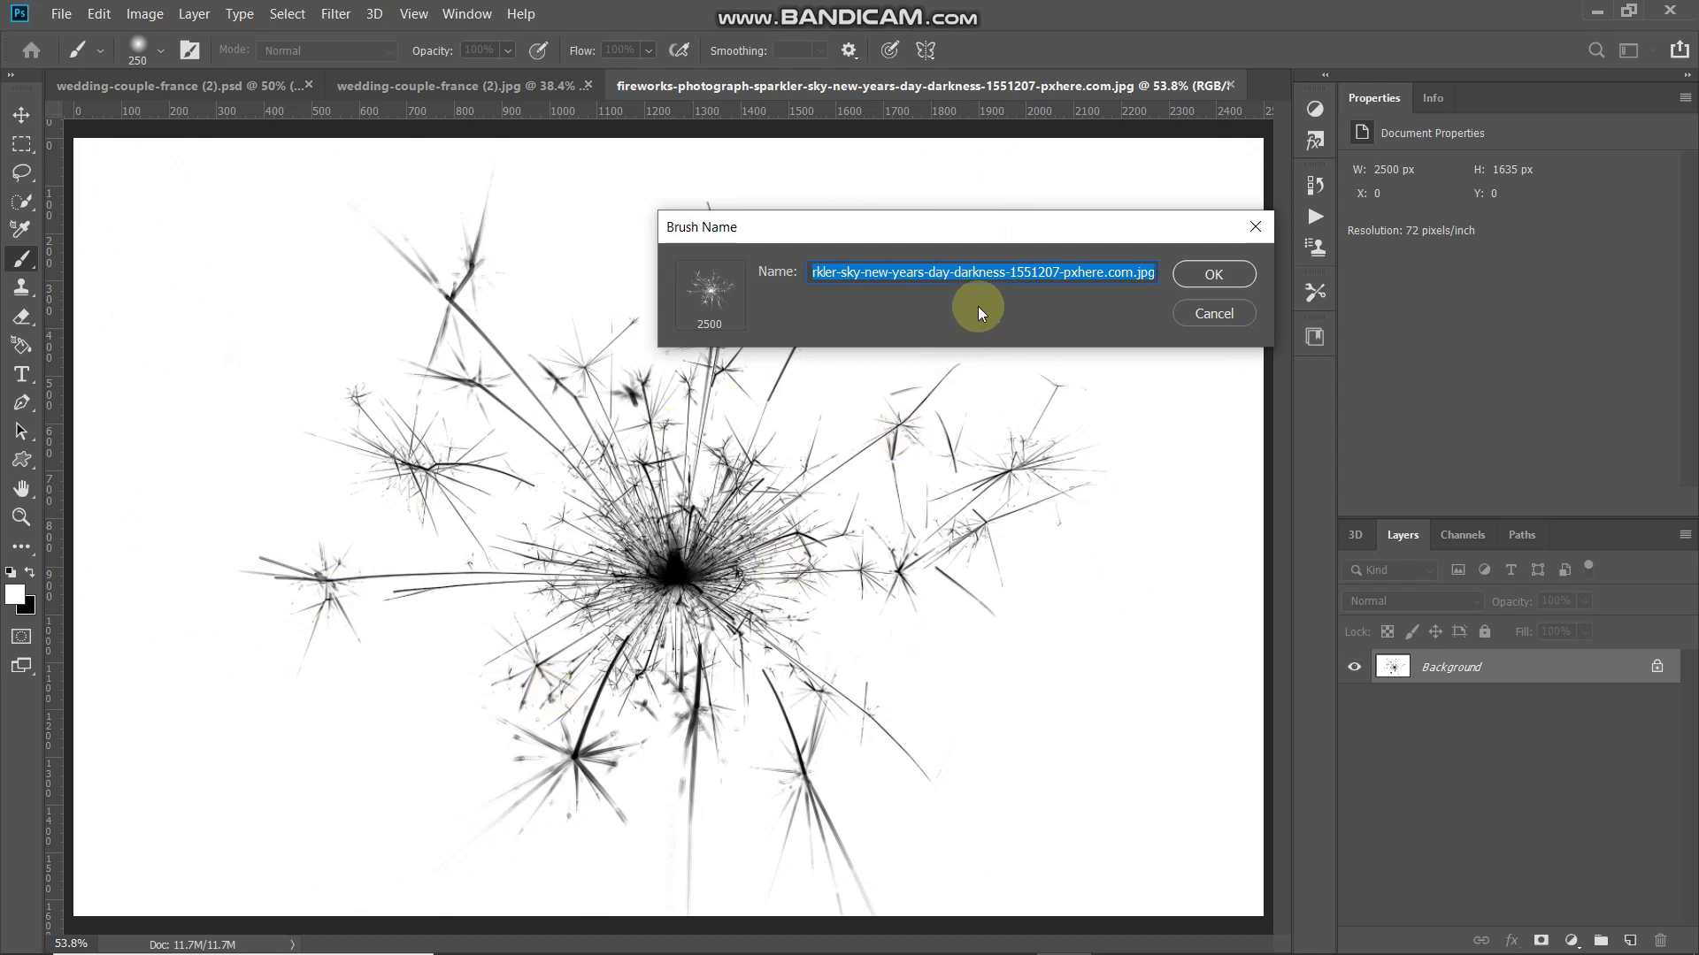
key("BackSpace")
type("Sparkle_Original")
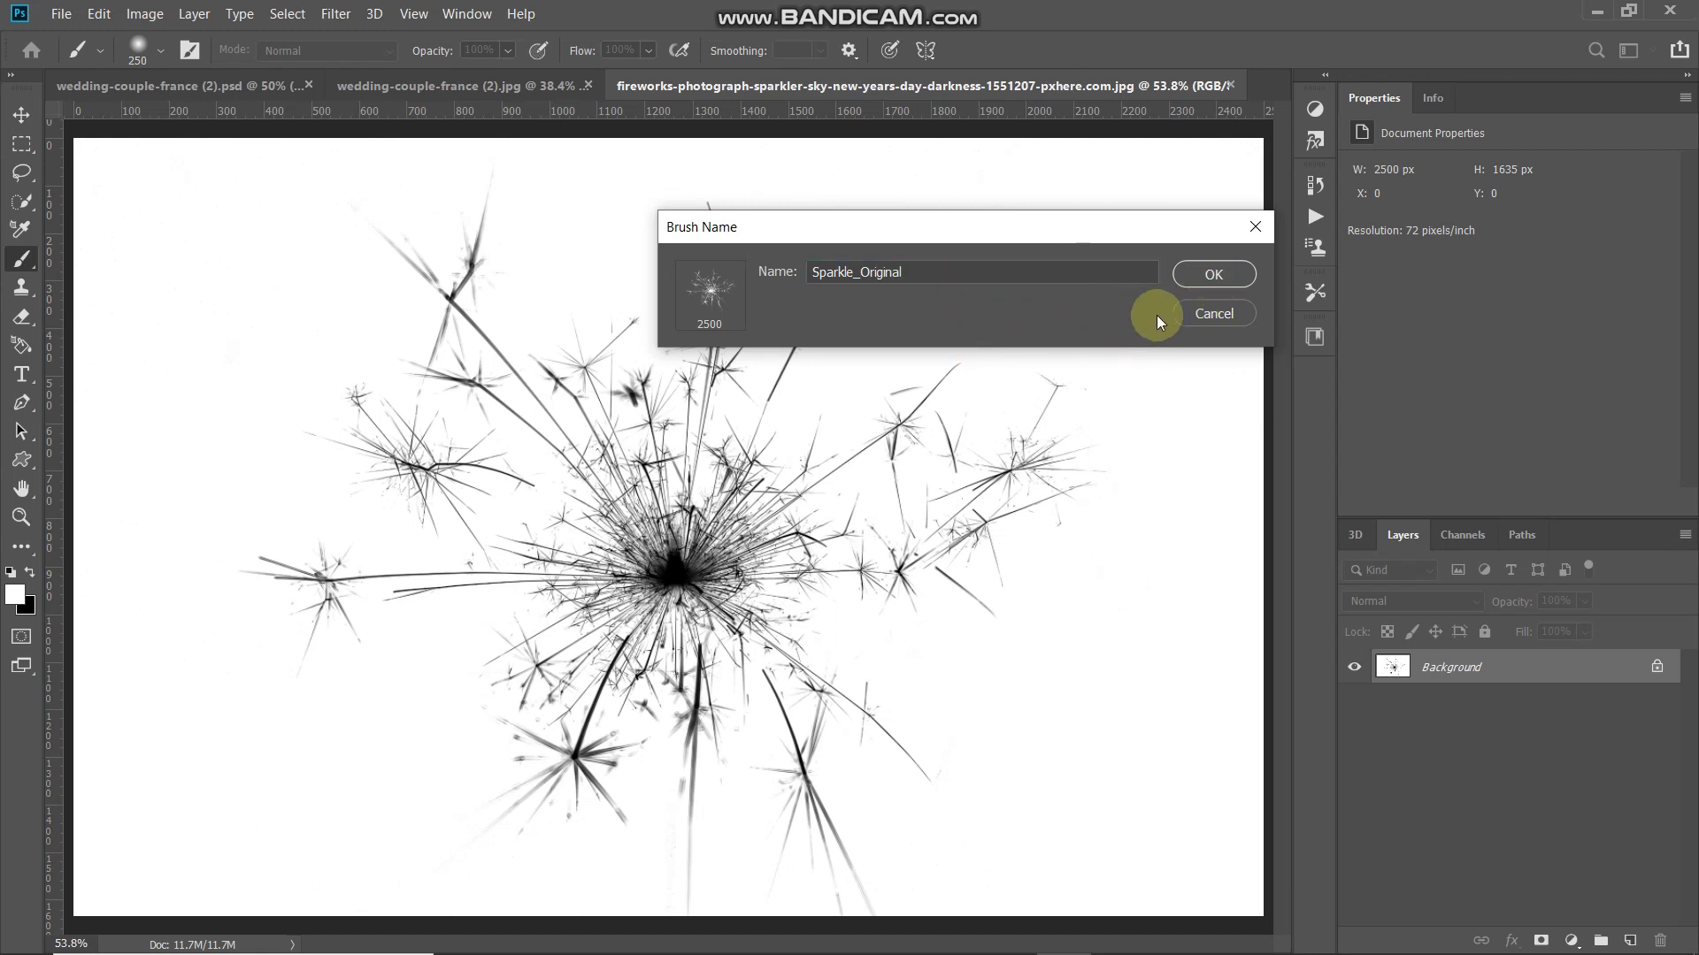
left_click(1193, 317)
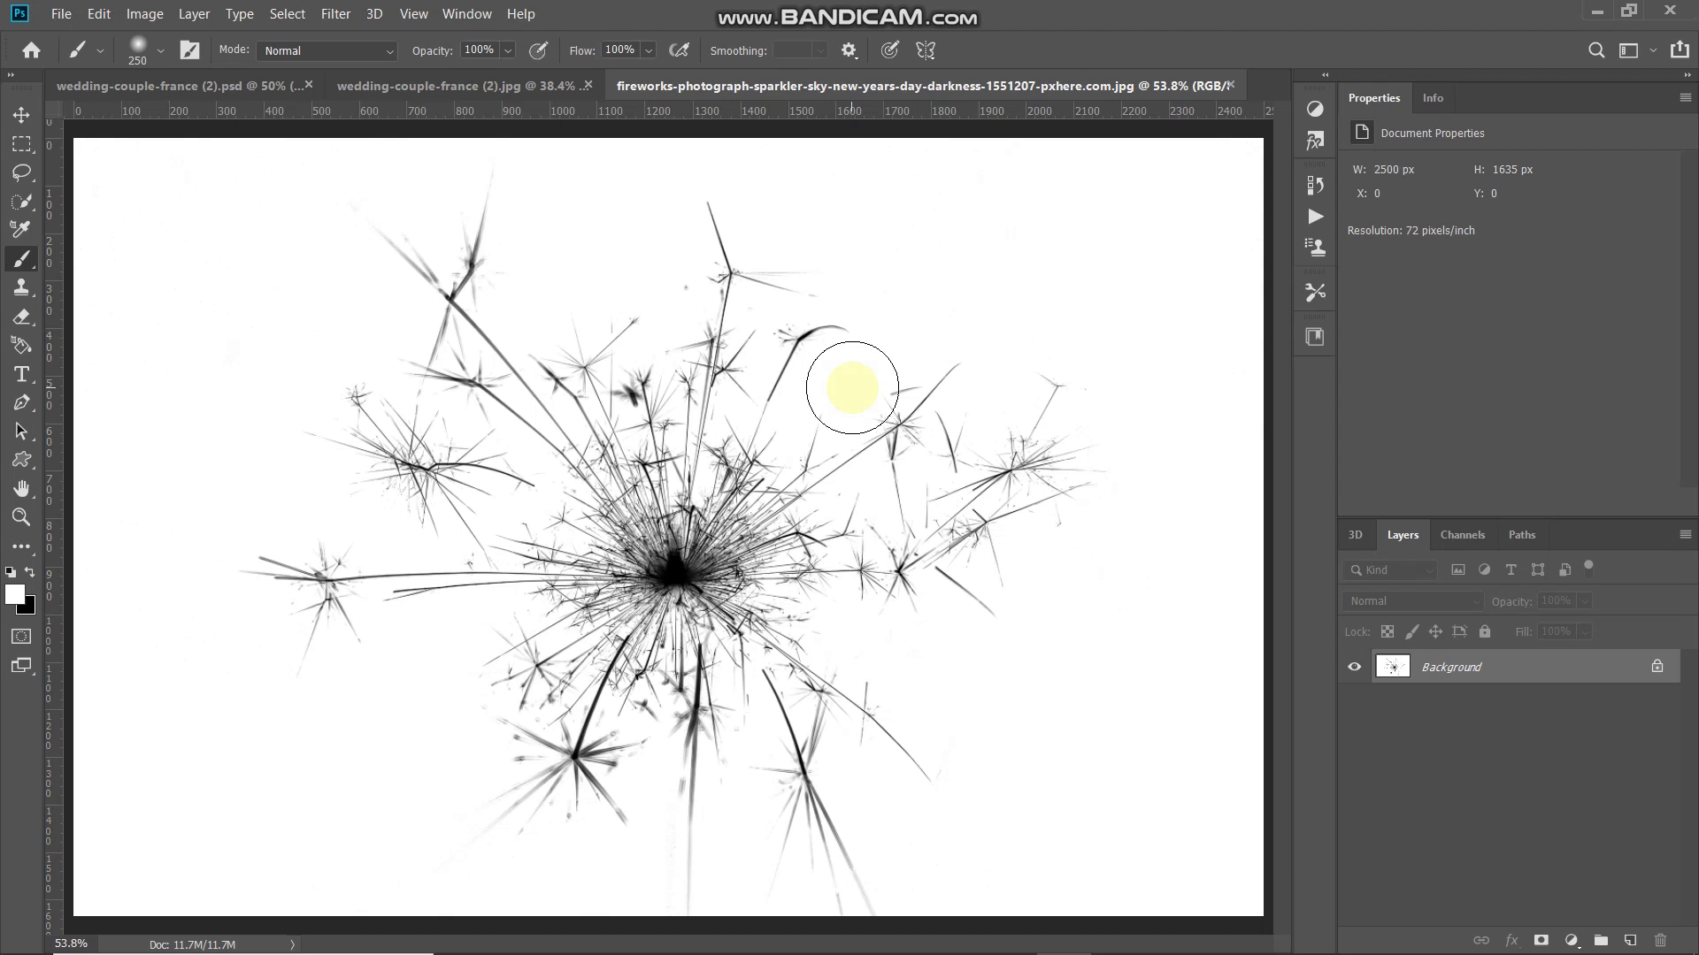
Lasso the small spark above the center of the burst and try to define it as a brush preset named Sparkle_Small
left_click(18, 171)
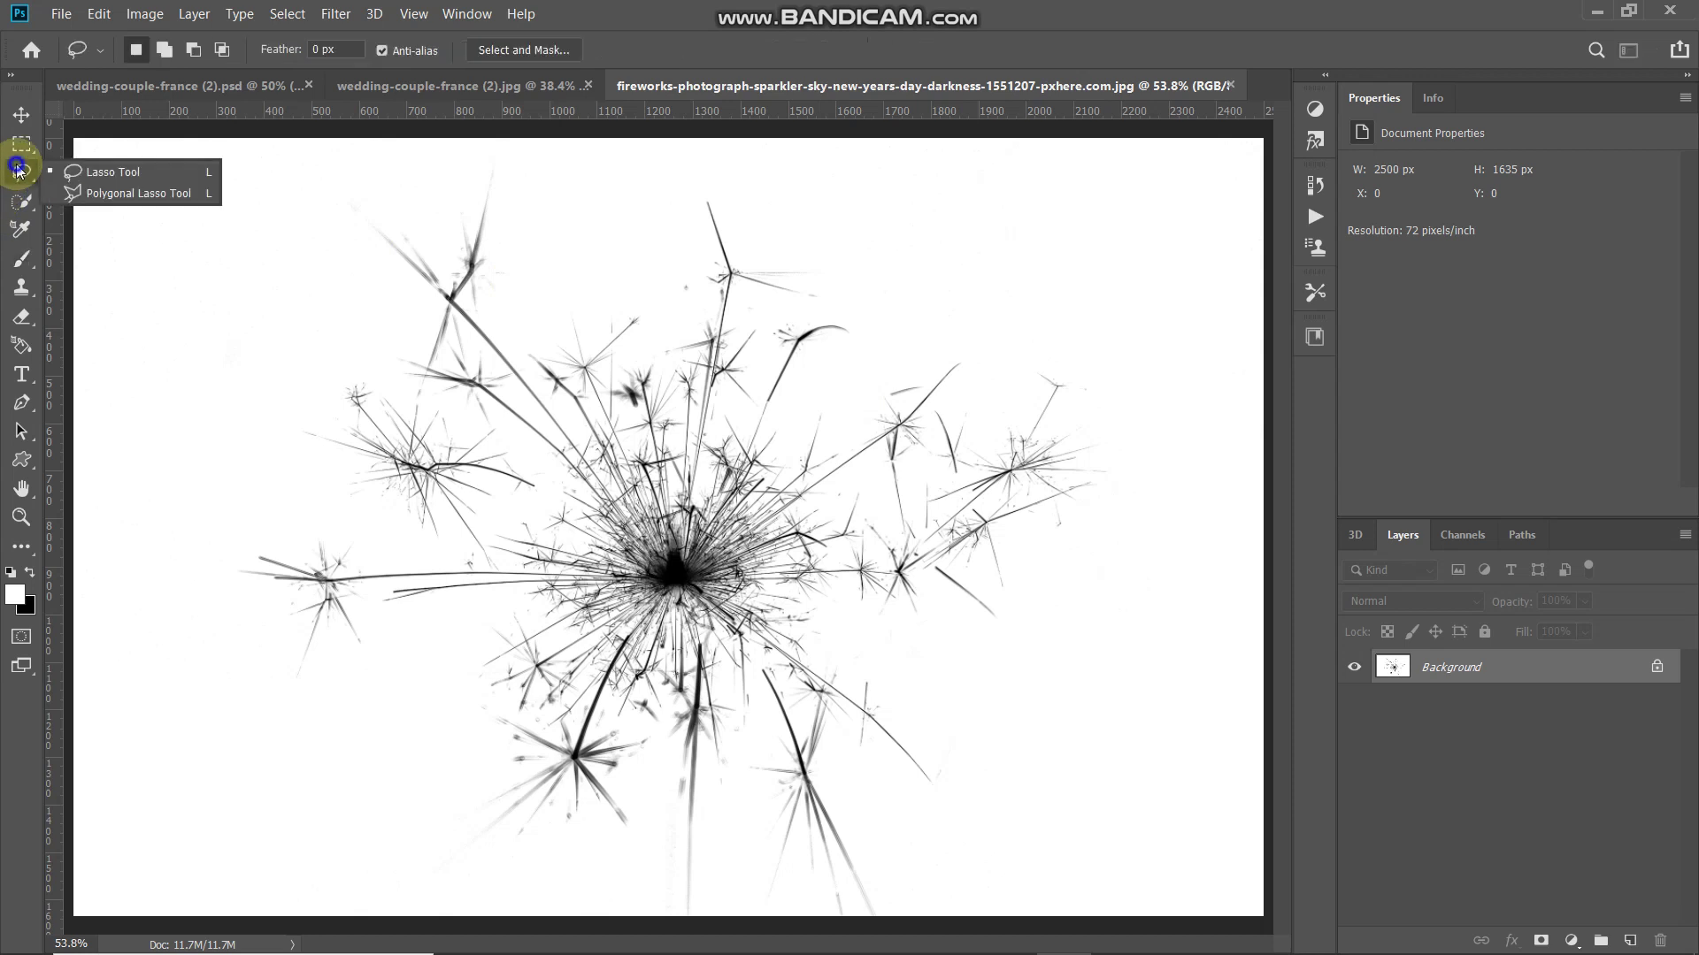
left_click(98, 172)
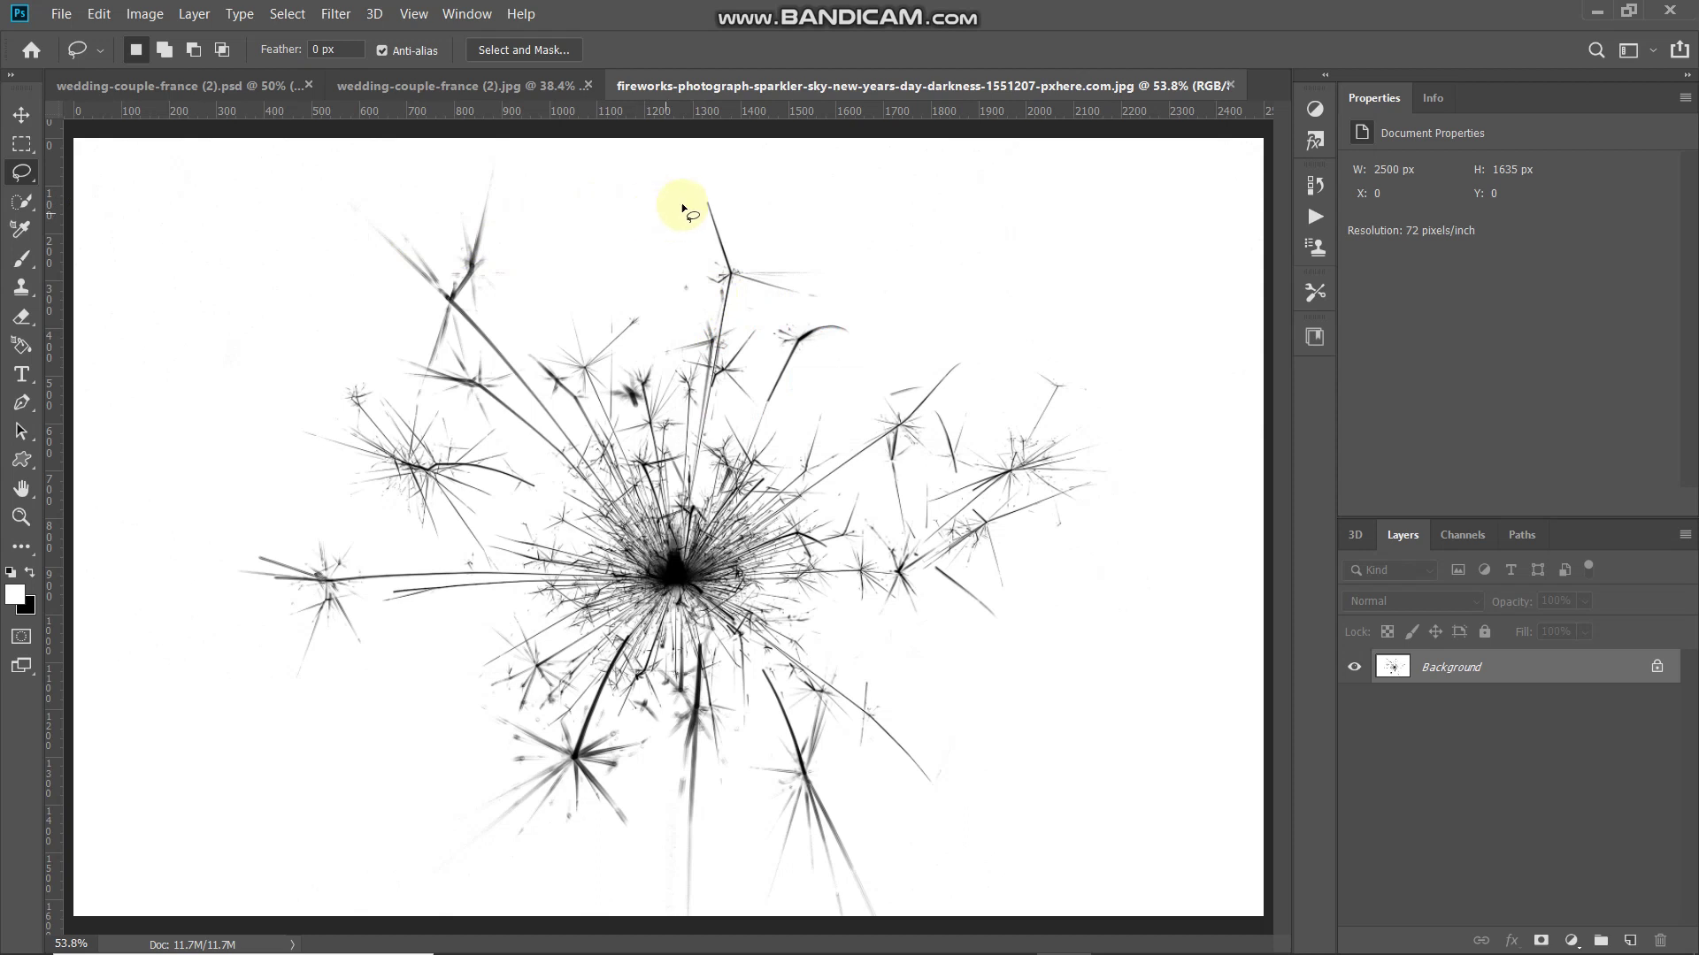
mouse_move(688, 193)
left_mouse_down()
mouse_move(693, 302)
mouse_move(725, 303)
mouse_move(751, 278)
mouse_move(687, 191)
left_mouse_up()
left_click(98, 14)
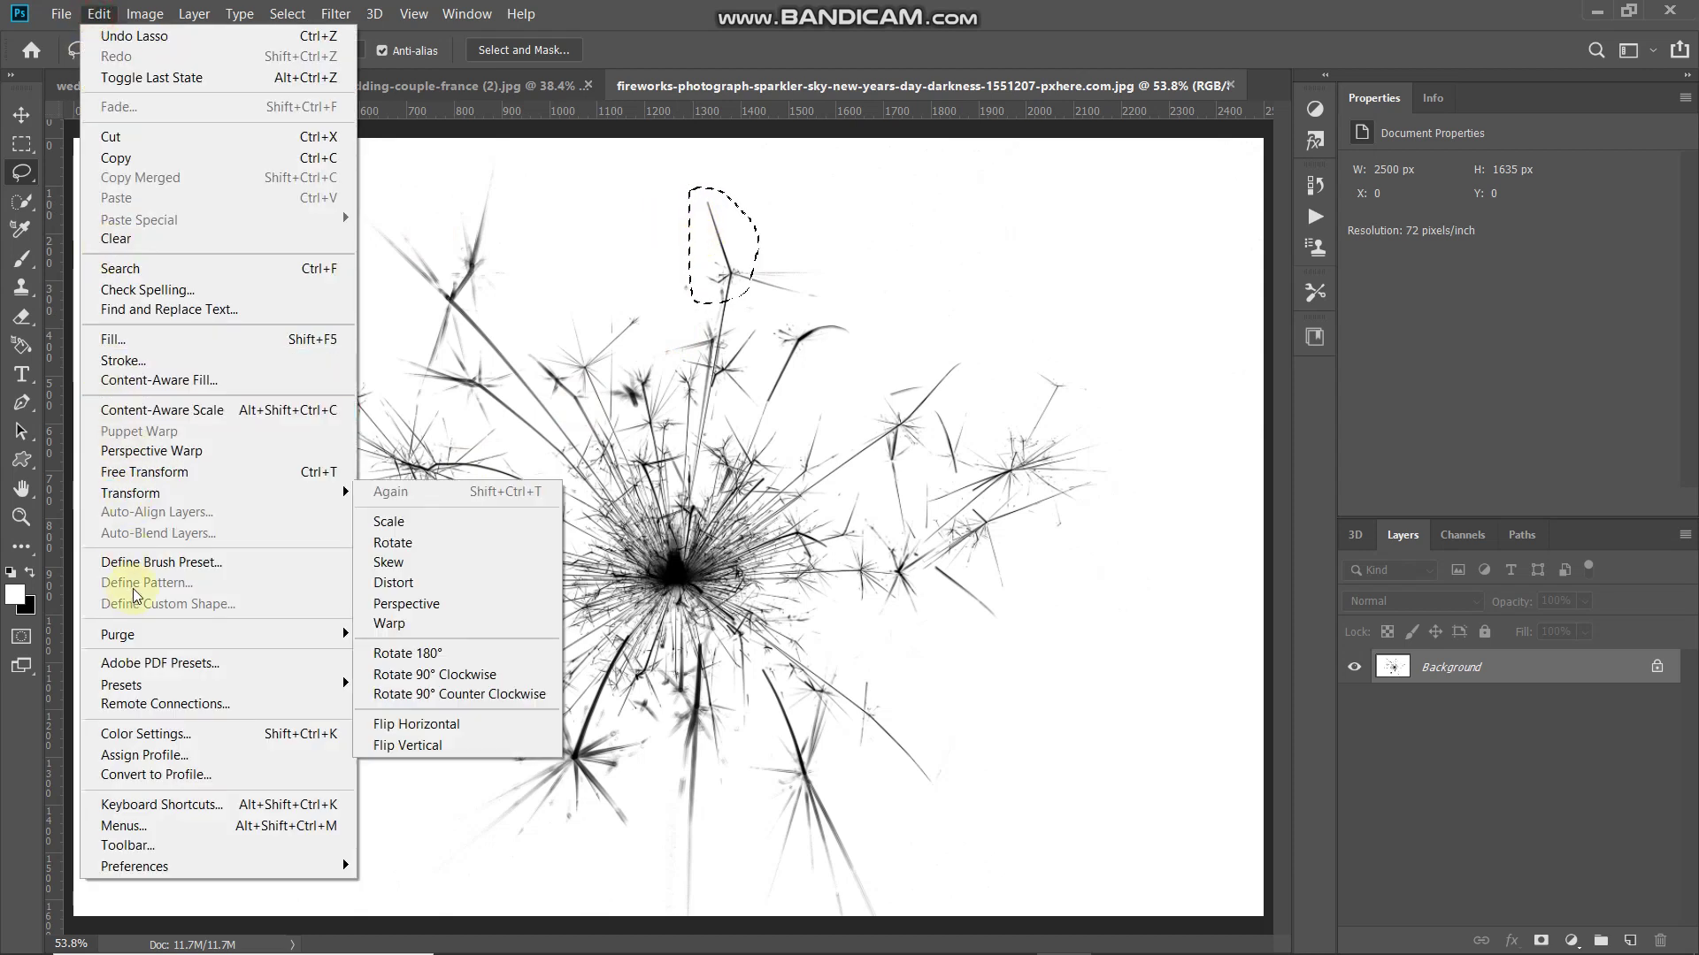
left_click(141, 563)
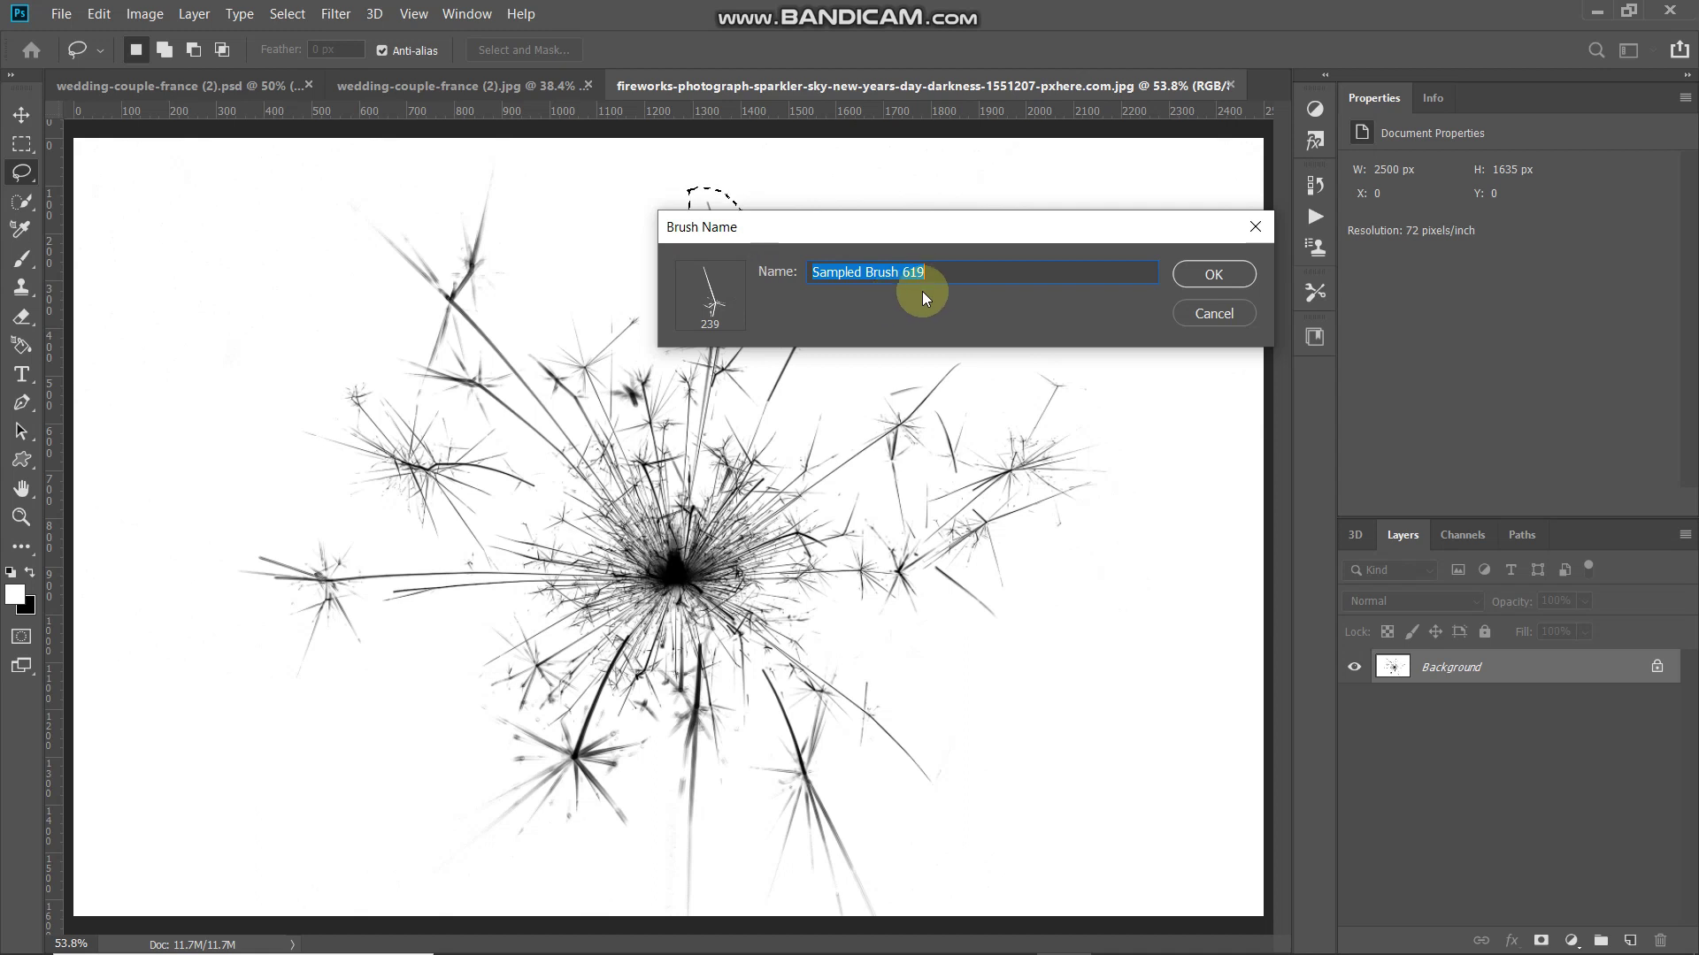
key("BackSpace")
type("Sparkle_Small")
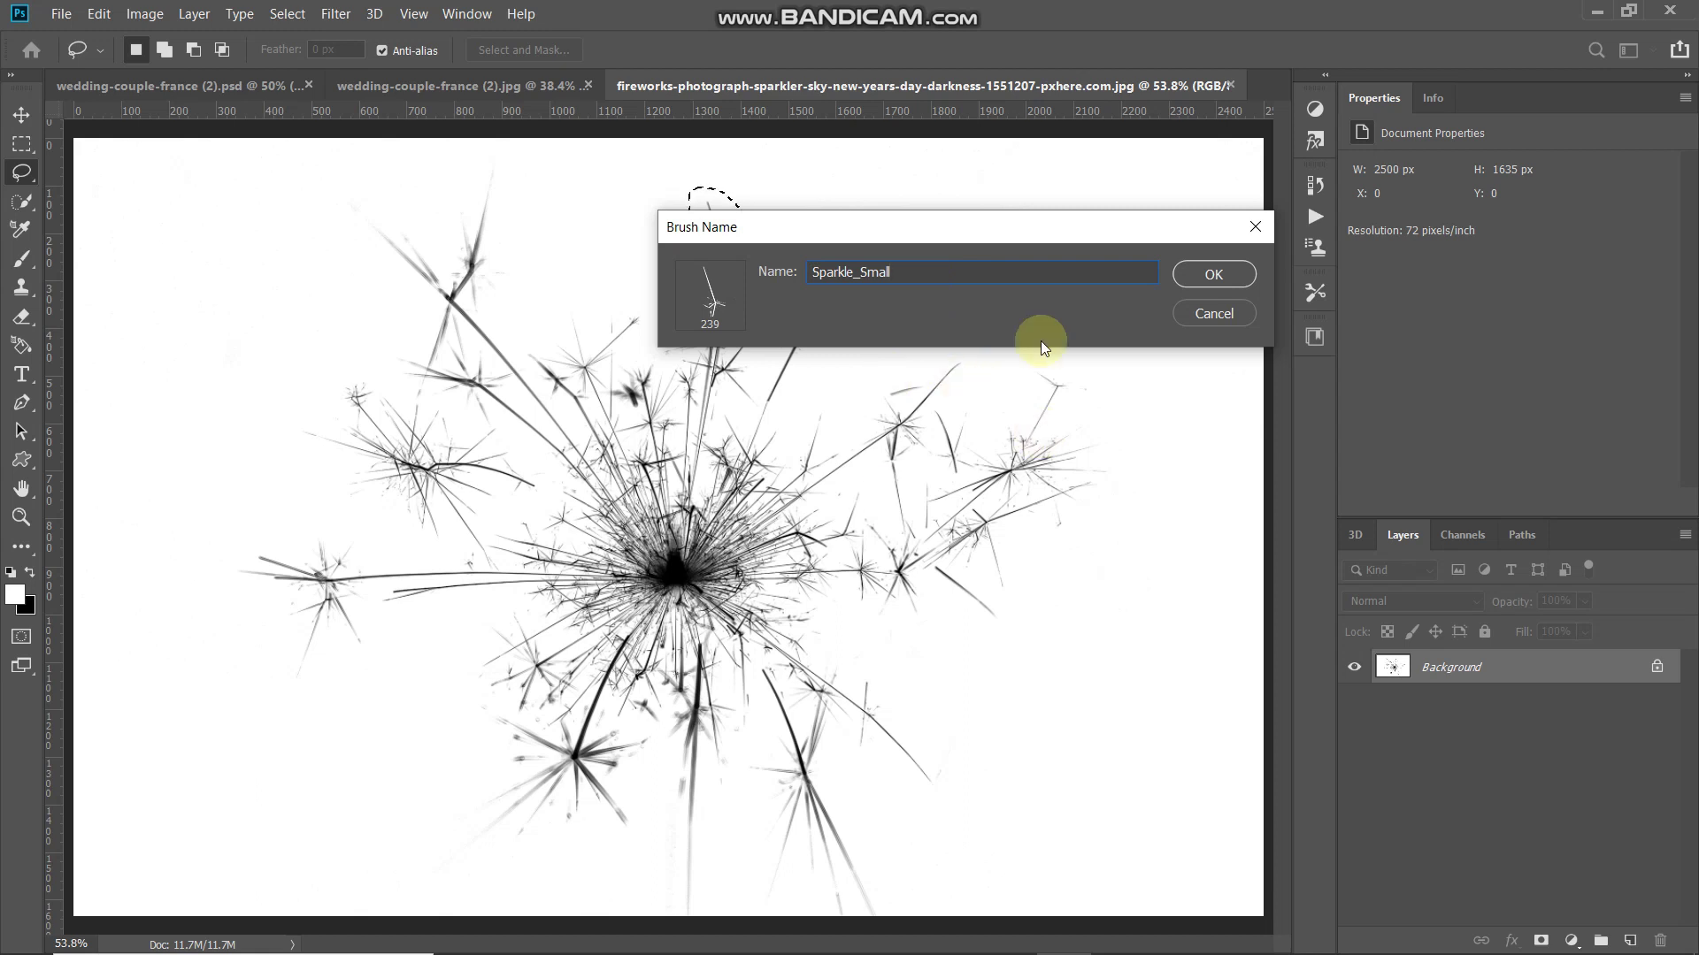
left_click(1212, 316)
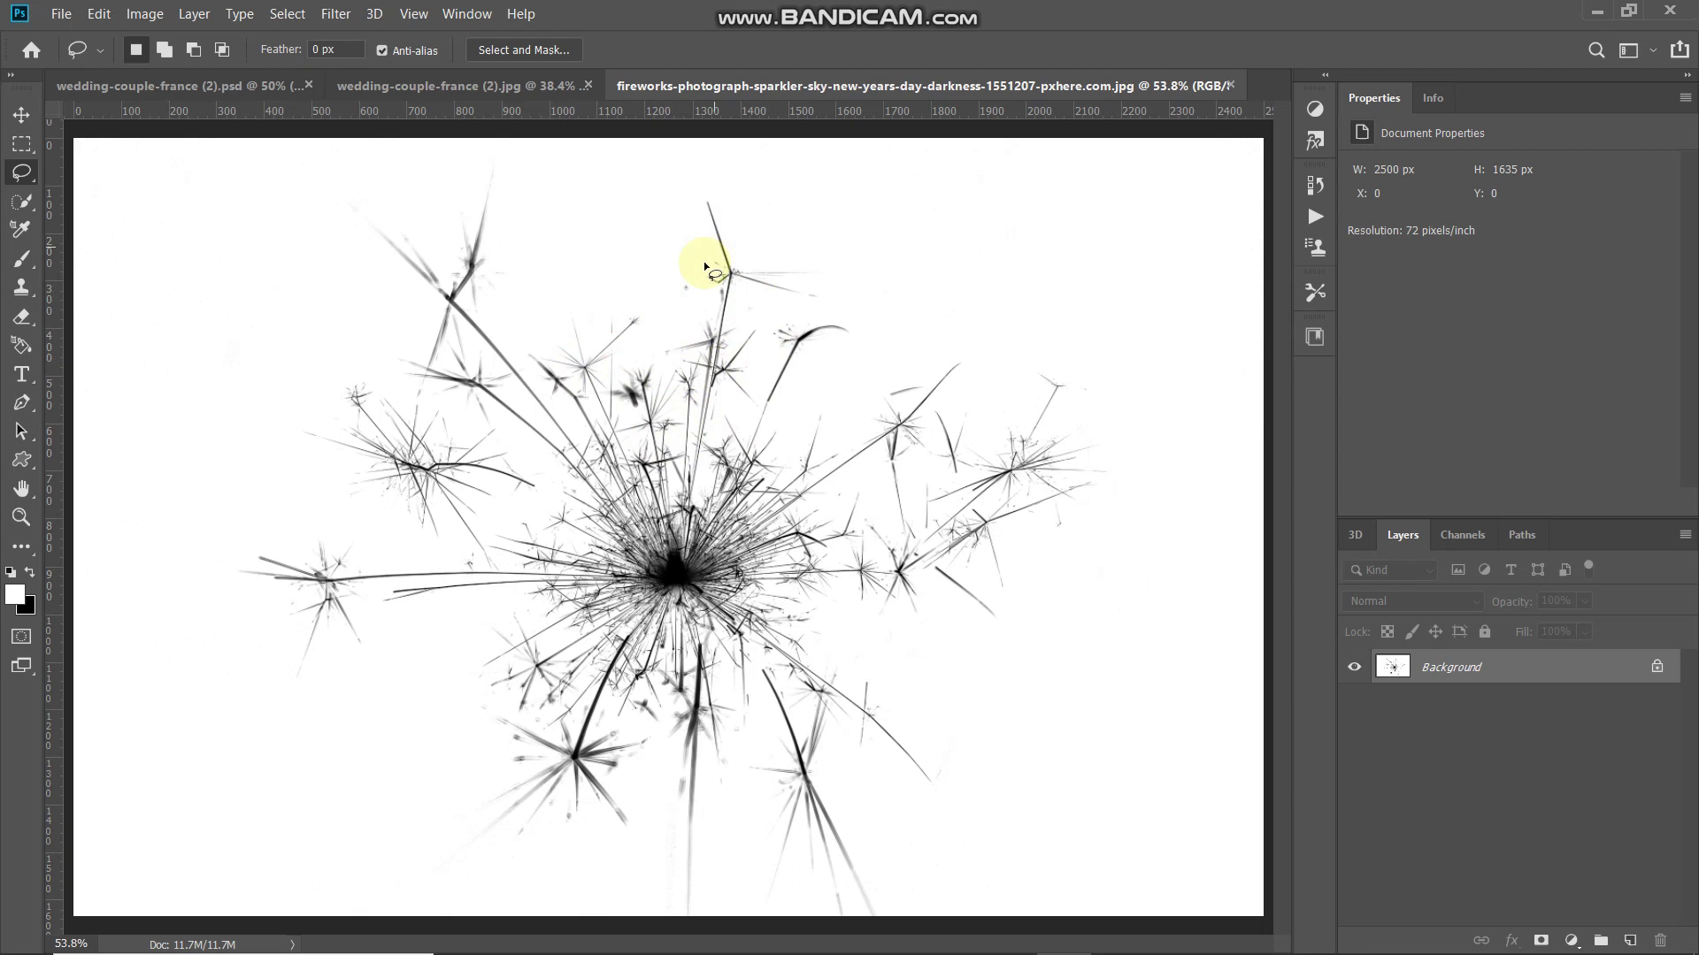
Lasso the spark at the far left of the burst and try to define it as a brush preset named Sparkle_Medium
mouse_move(215, 547)
left_mouse_down()
mouse_move(393, 590)
mouse_move(217, 548)
left_mouse_up()
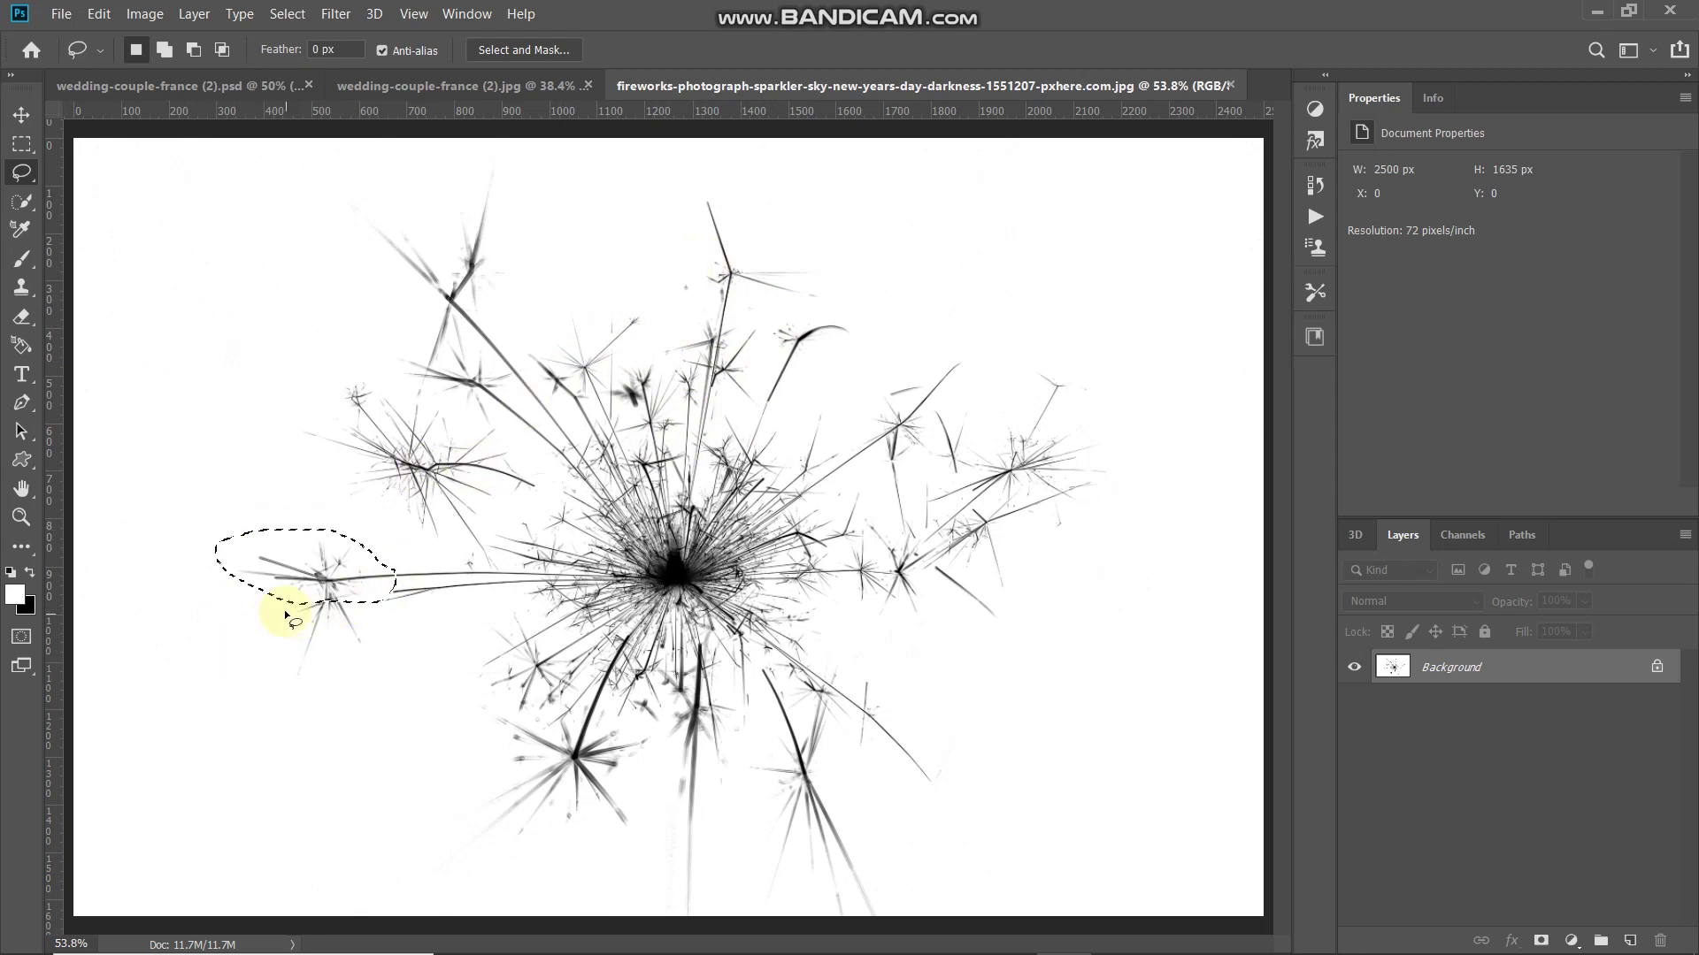
left_click(99, 13)
left_click(167, 573)
type("Sparkle_Medium")
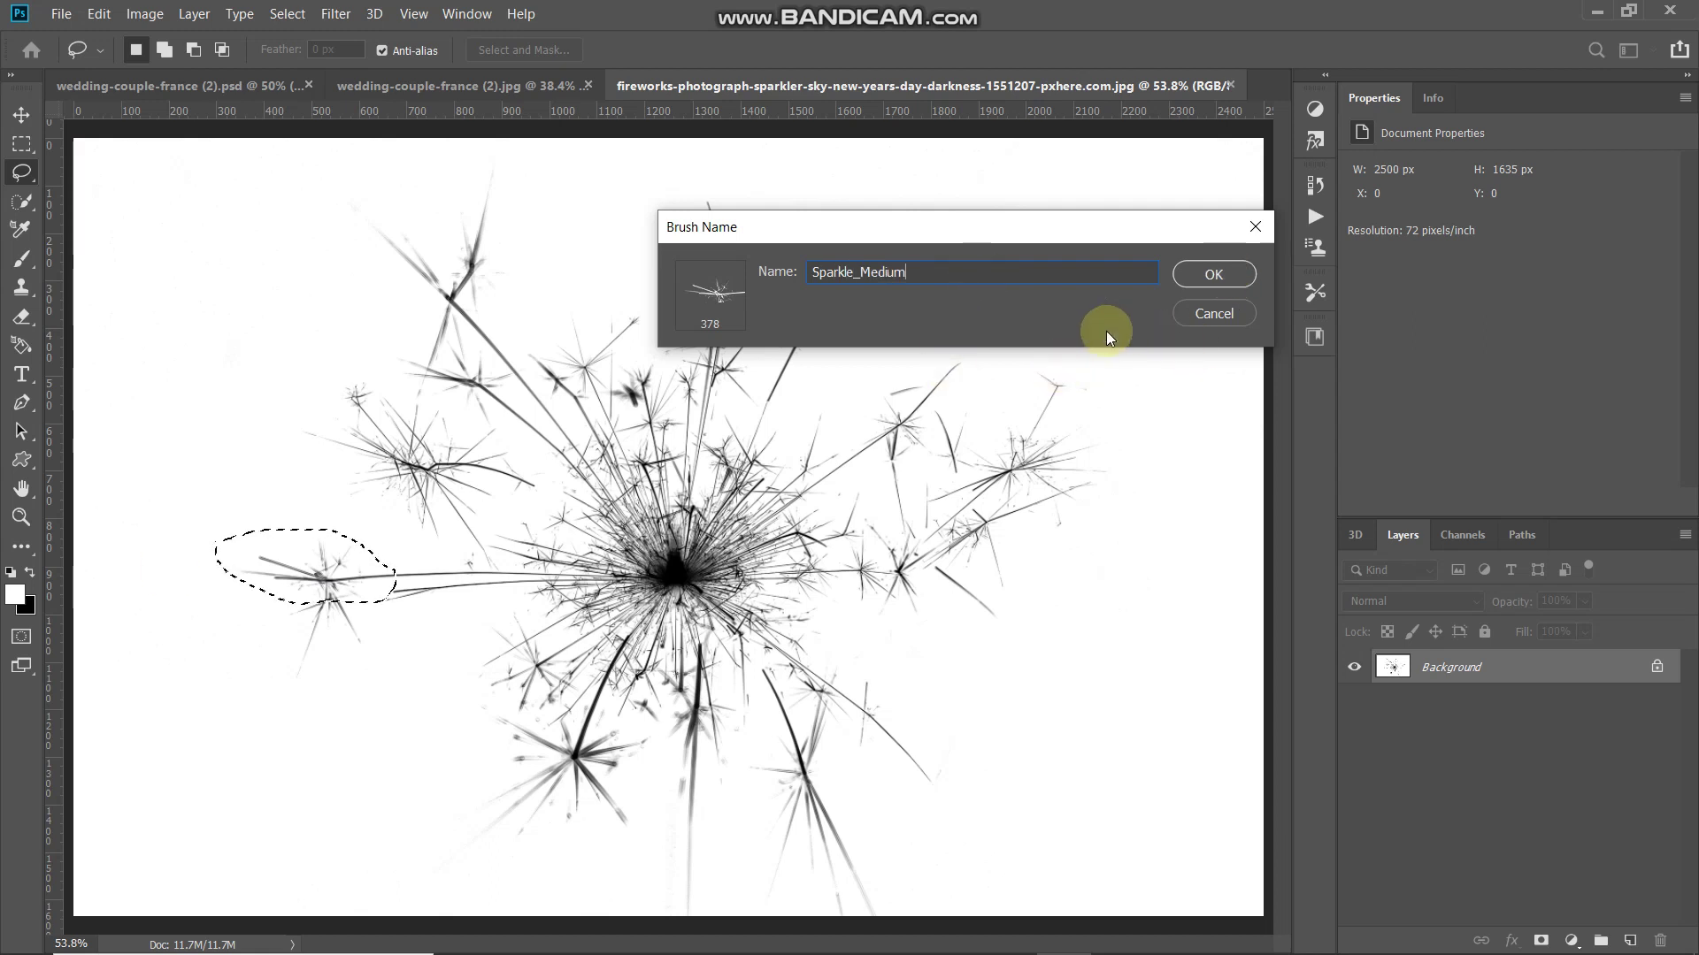
left_click(1212, 315)
left_click(228, 447)
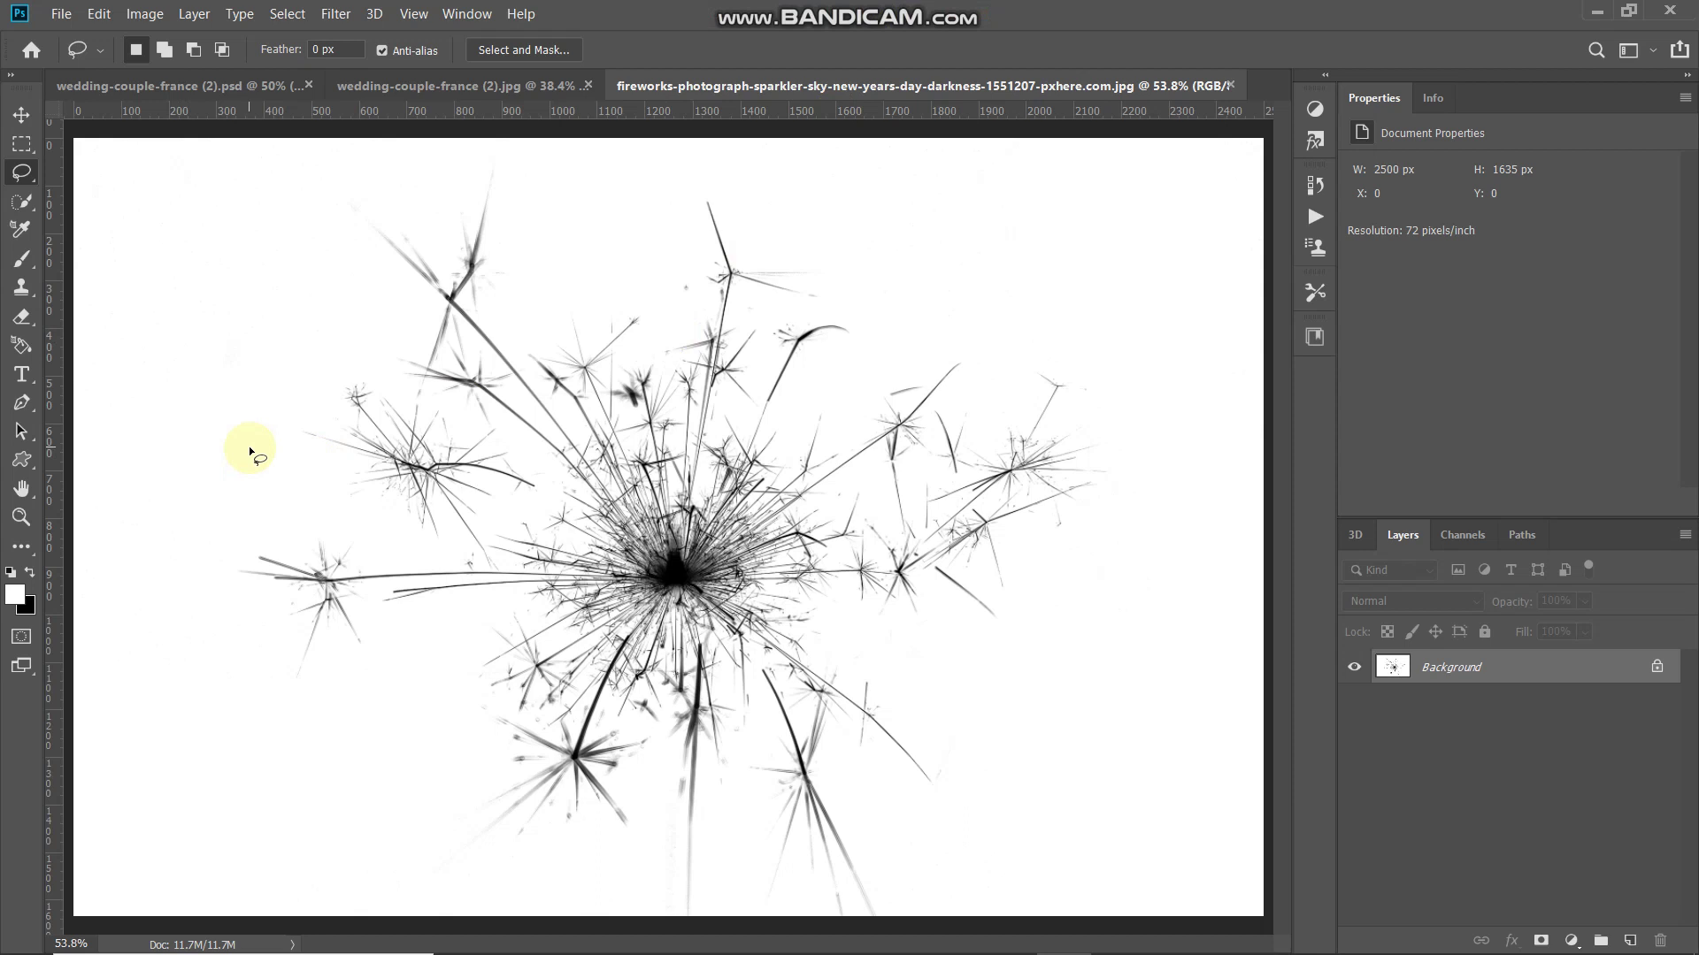
Switch to the wedding-couple-france (2).jpg photo and set the Type tool to the Meryliana font at 40 pt in white
left_click(417, 86)
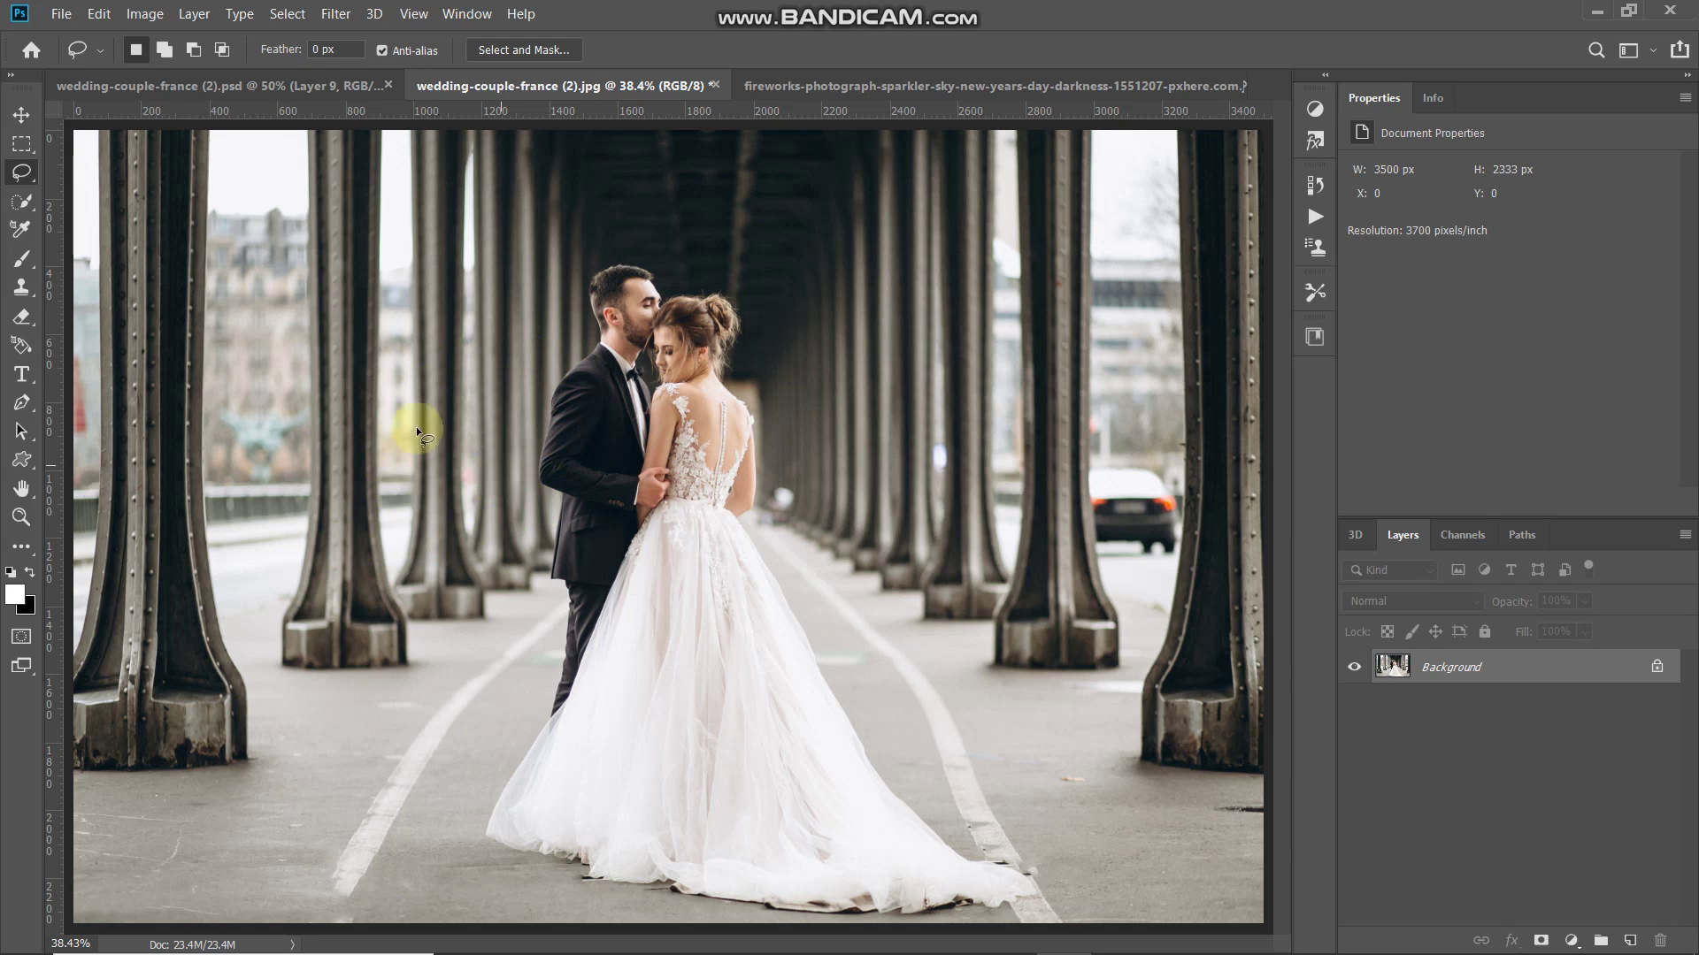
left_click_drag(22, 374, 58, 382)
left_click(320, 51)
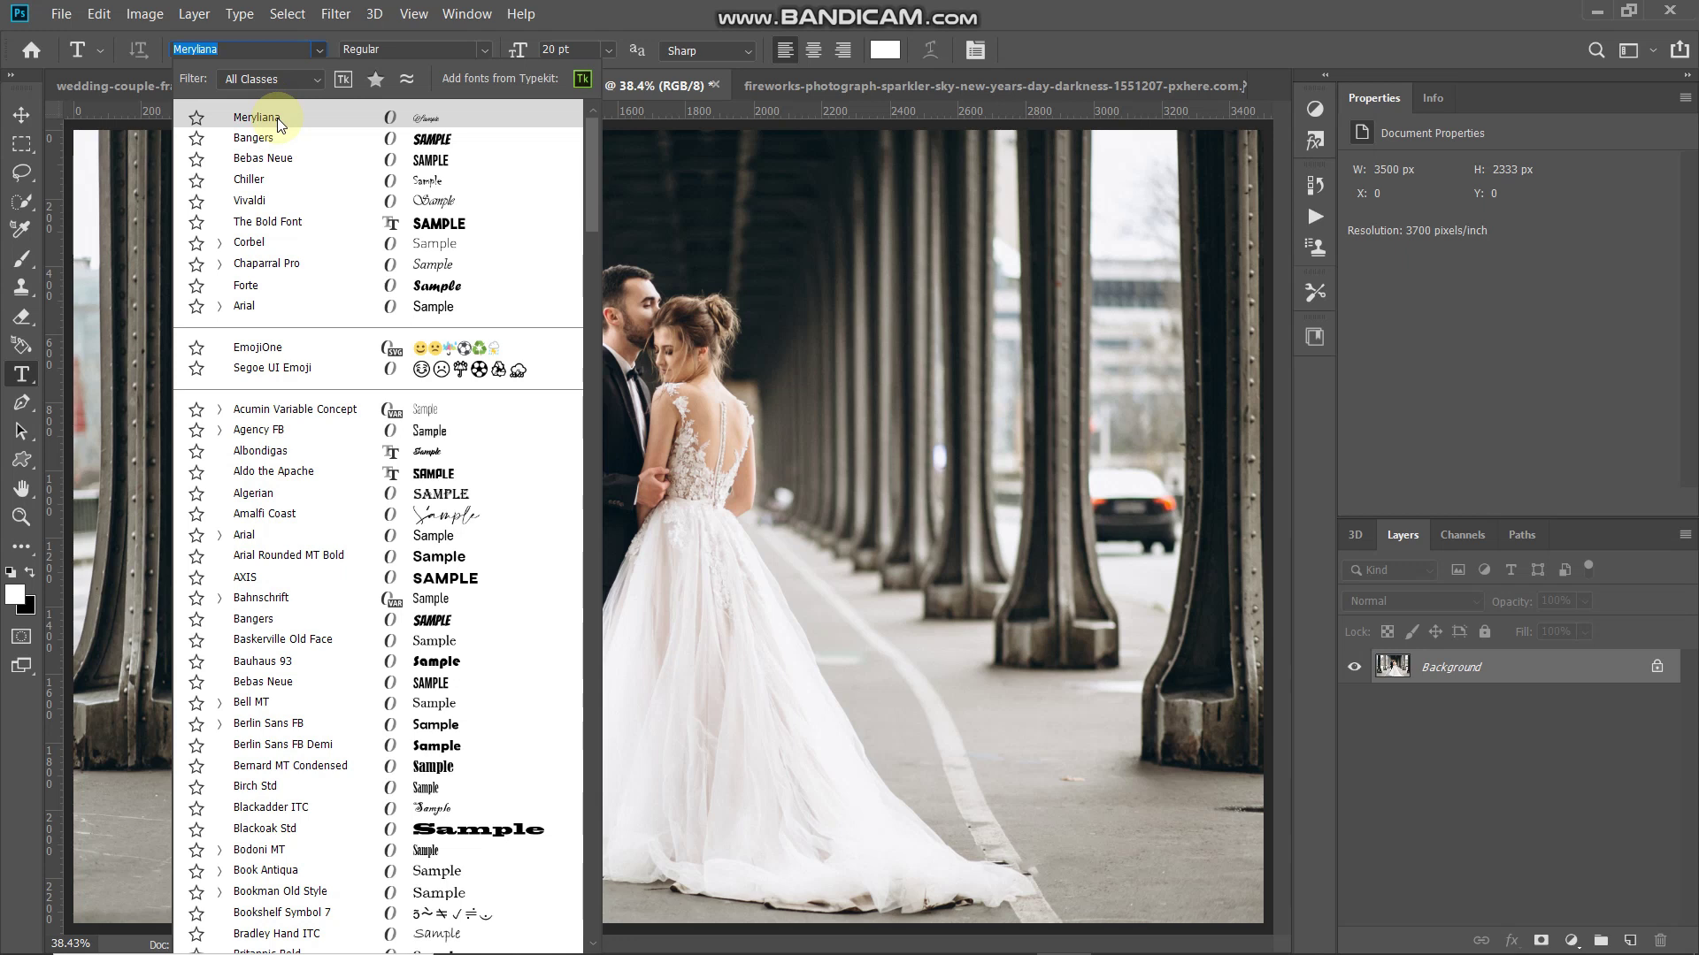
left_click(278, 119)
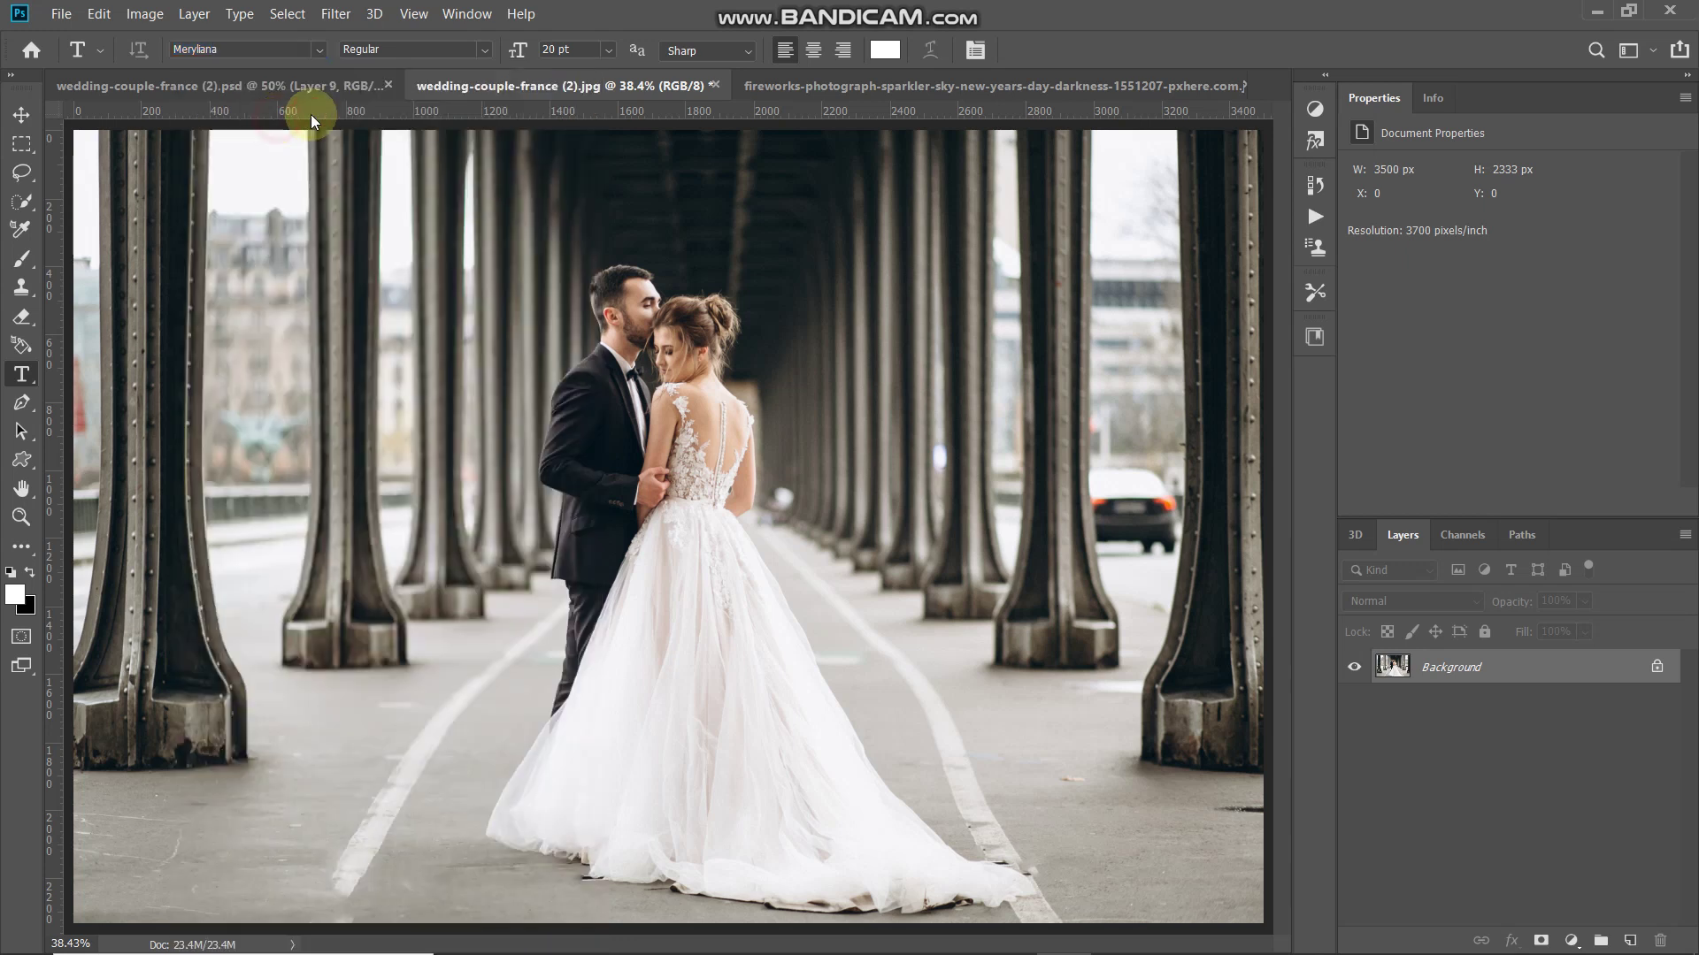
left_click(549, 49)
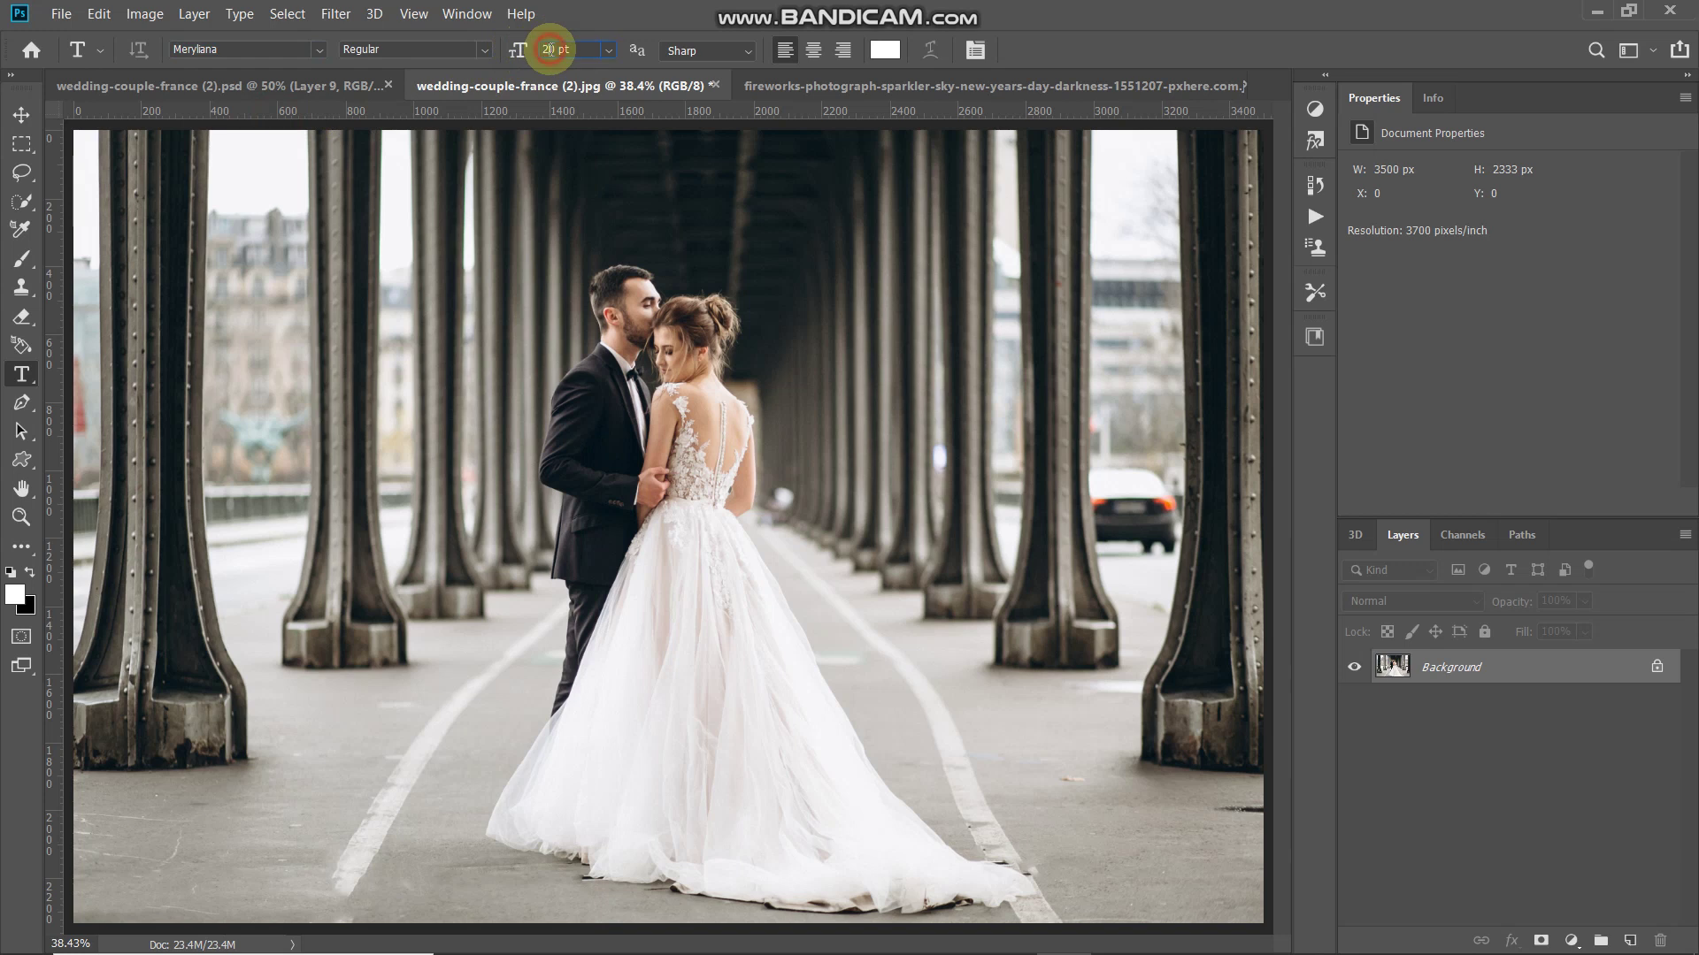
type("40")
key("Return")
left_click(12, 596)
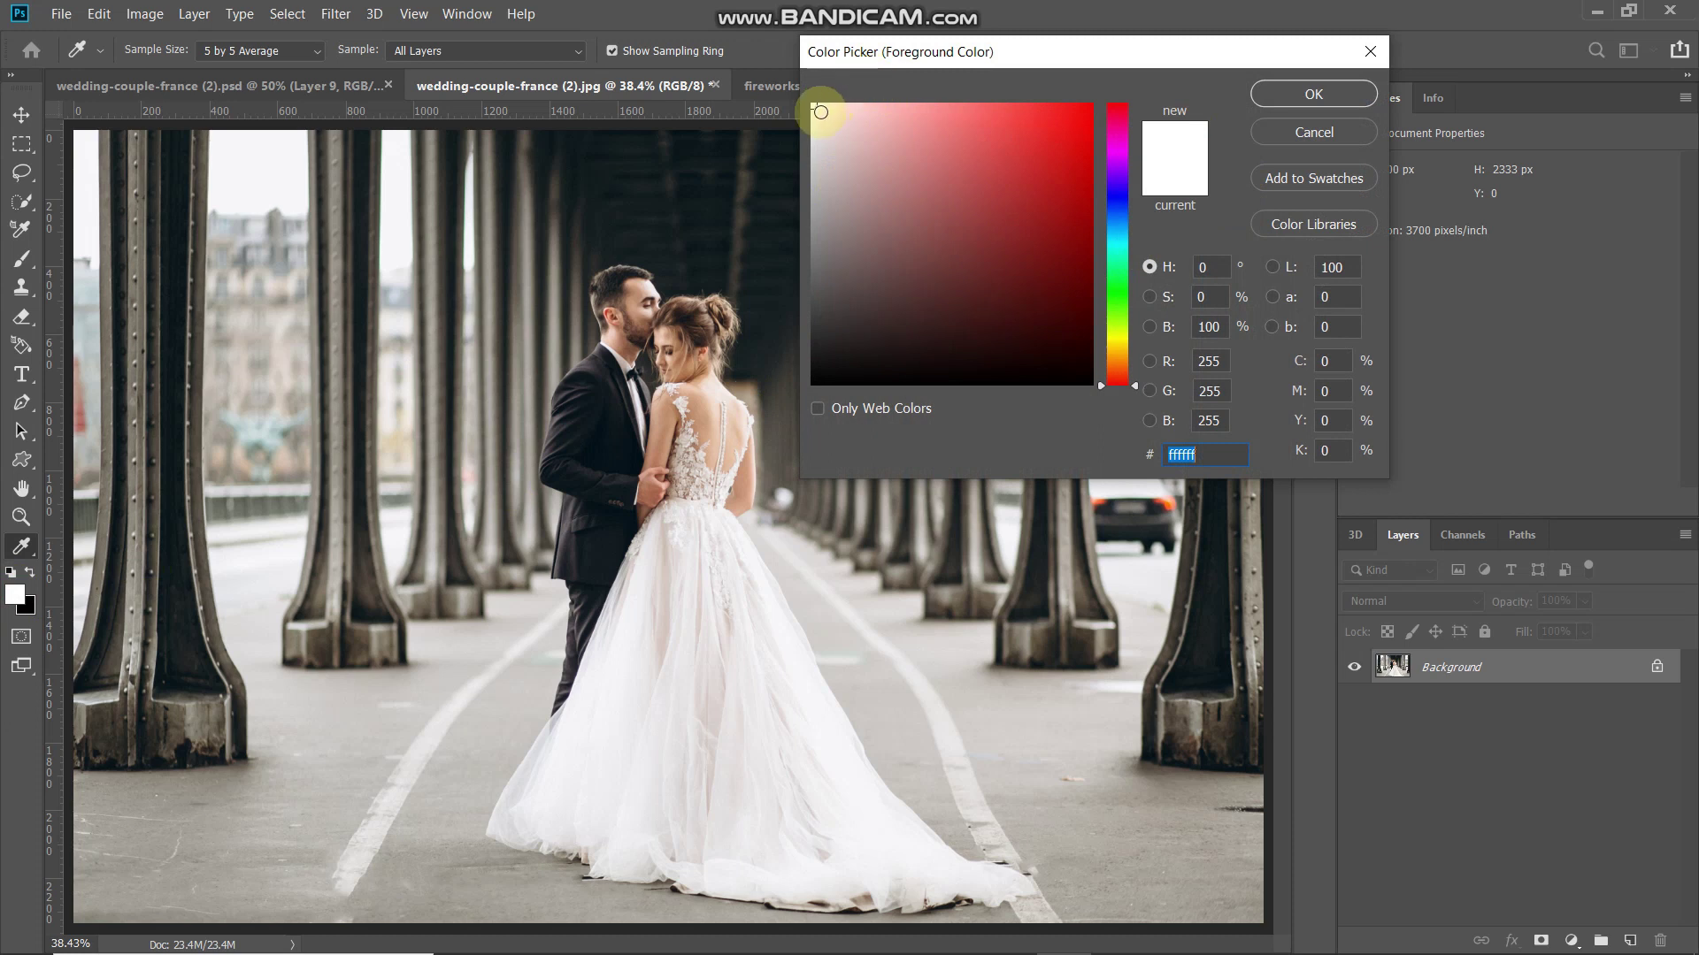
left_click(1331, 96)
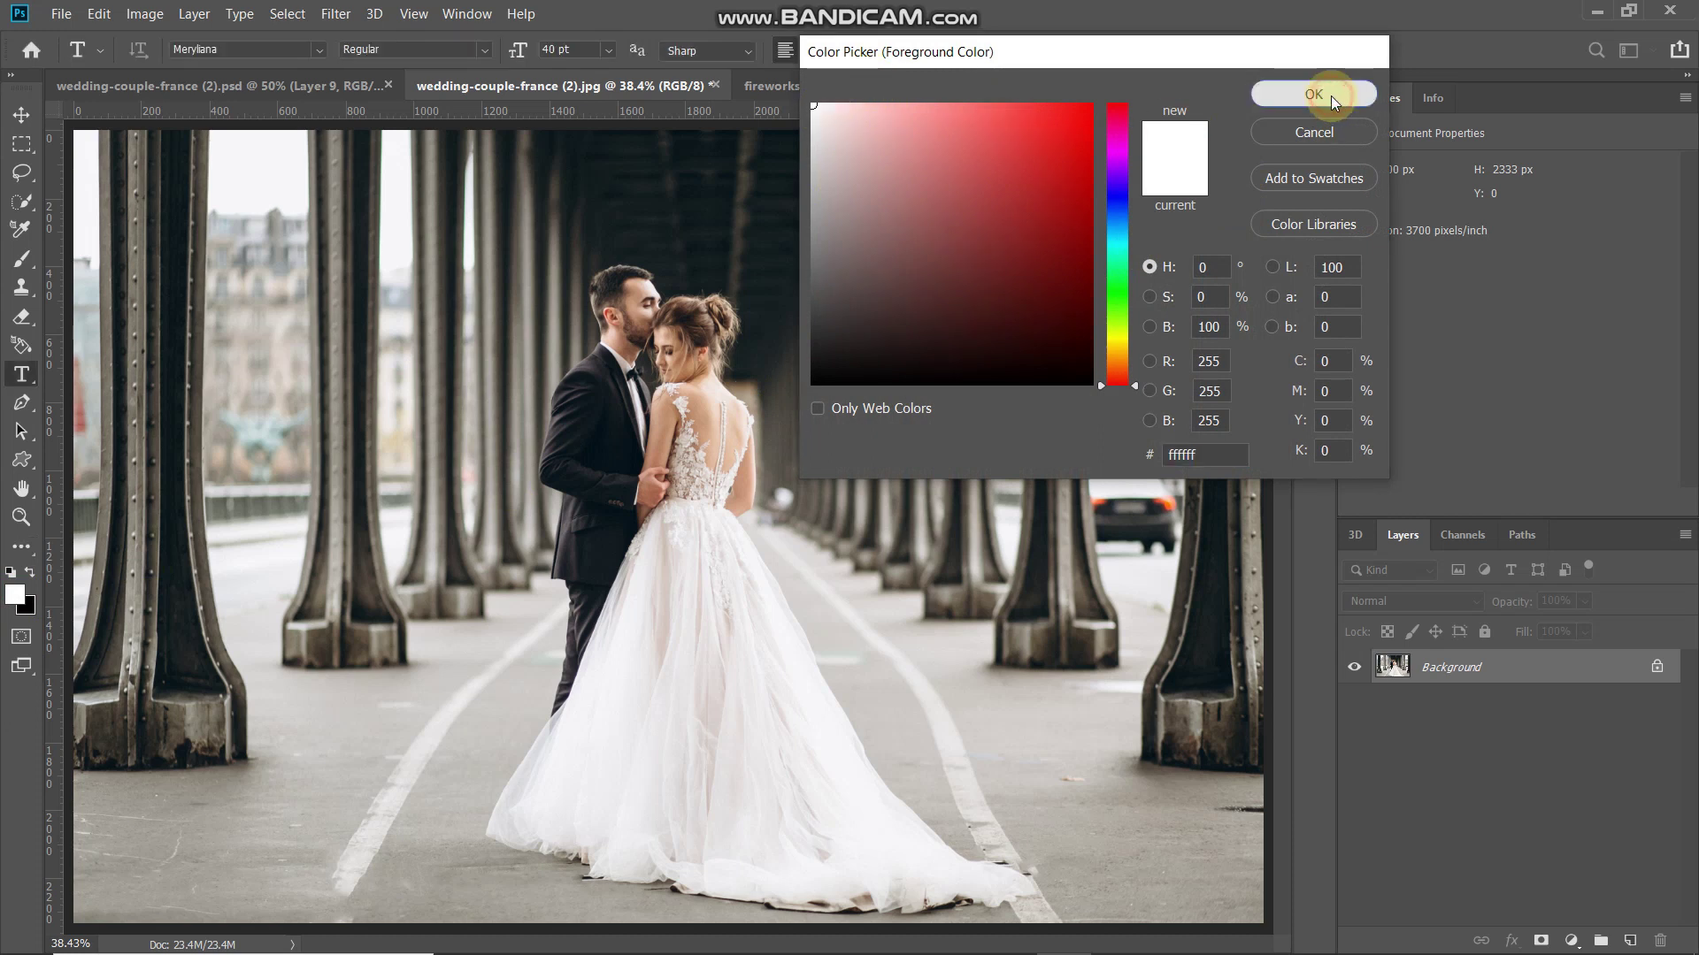
Add the text "Love" across the couple, with a 20 pt space inserted between the L and the remaining letters
left_click(329, 486)
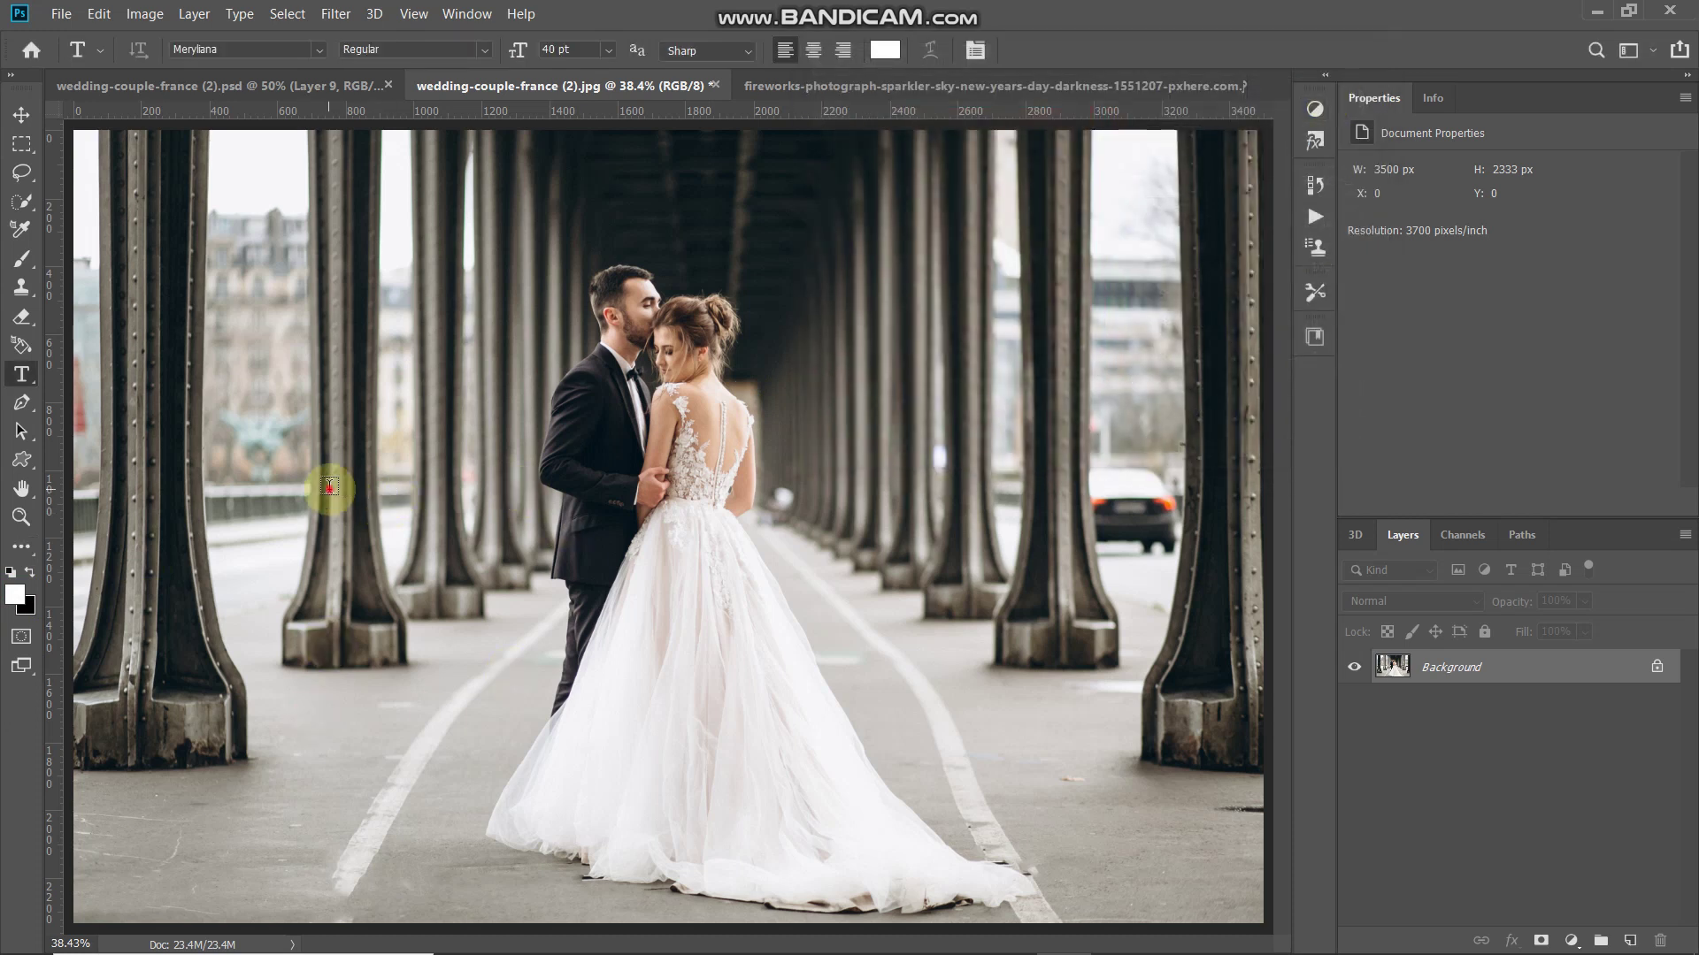
type("Love")
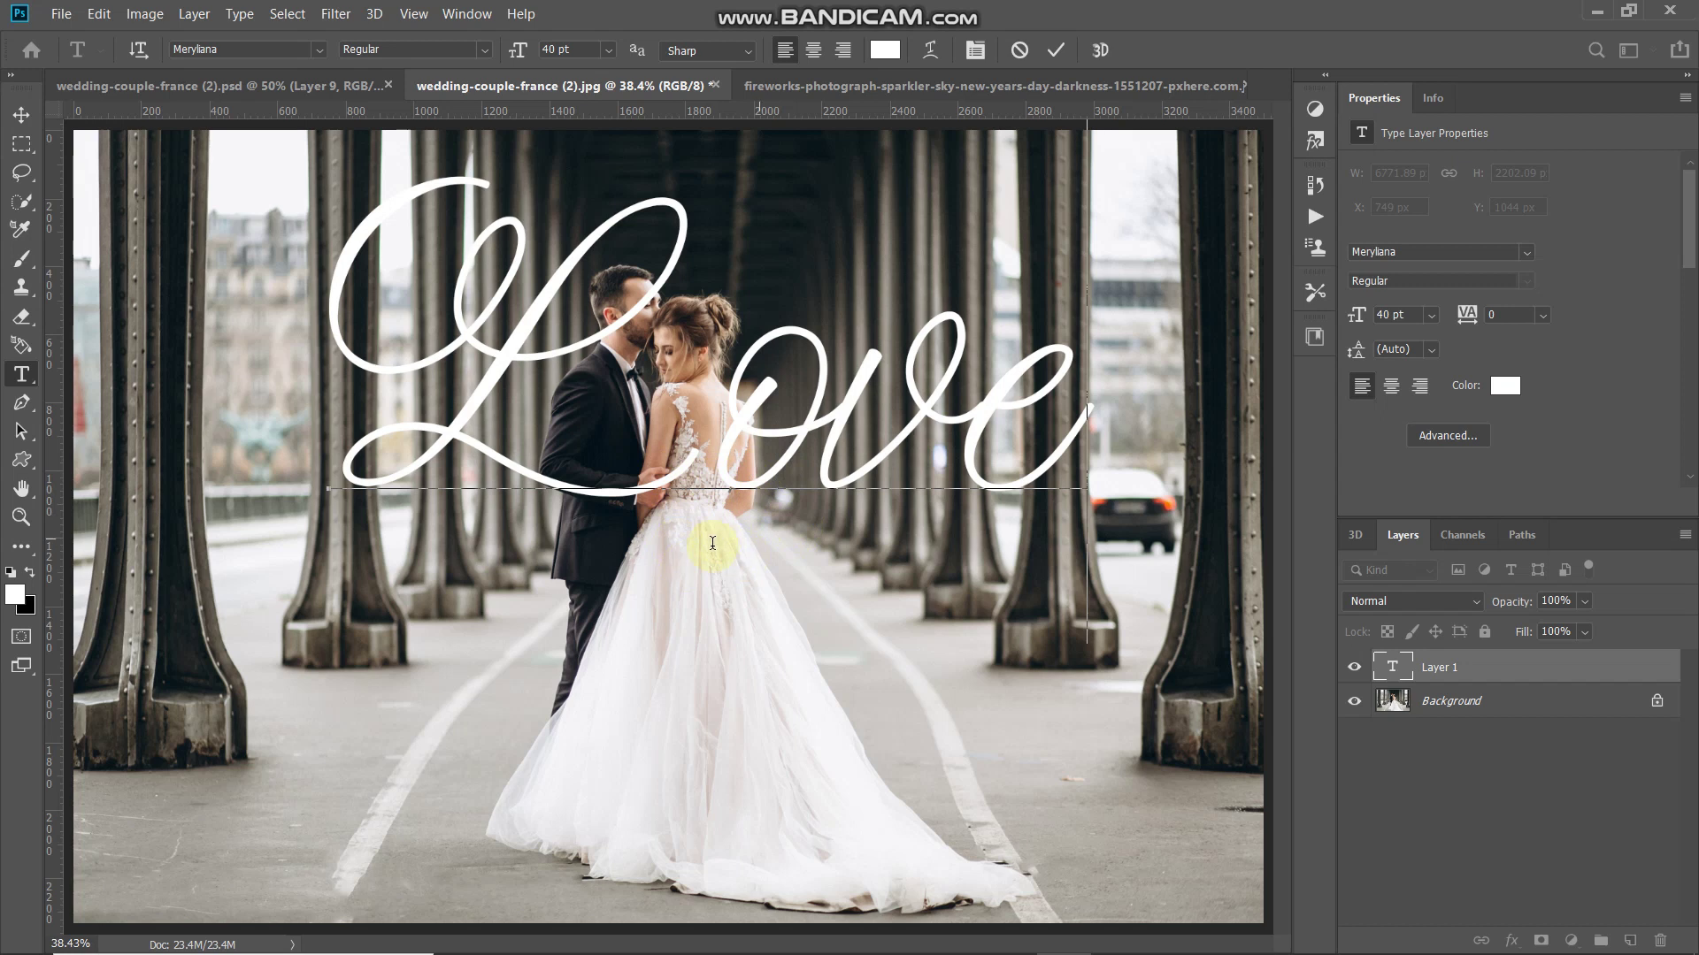
left_click(713, 460)
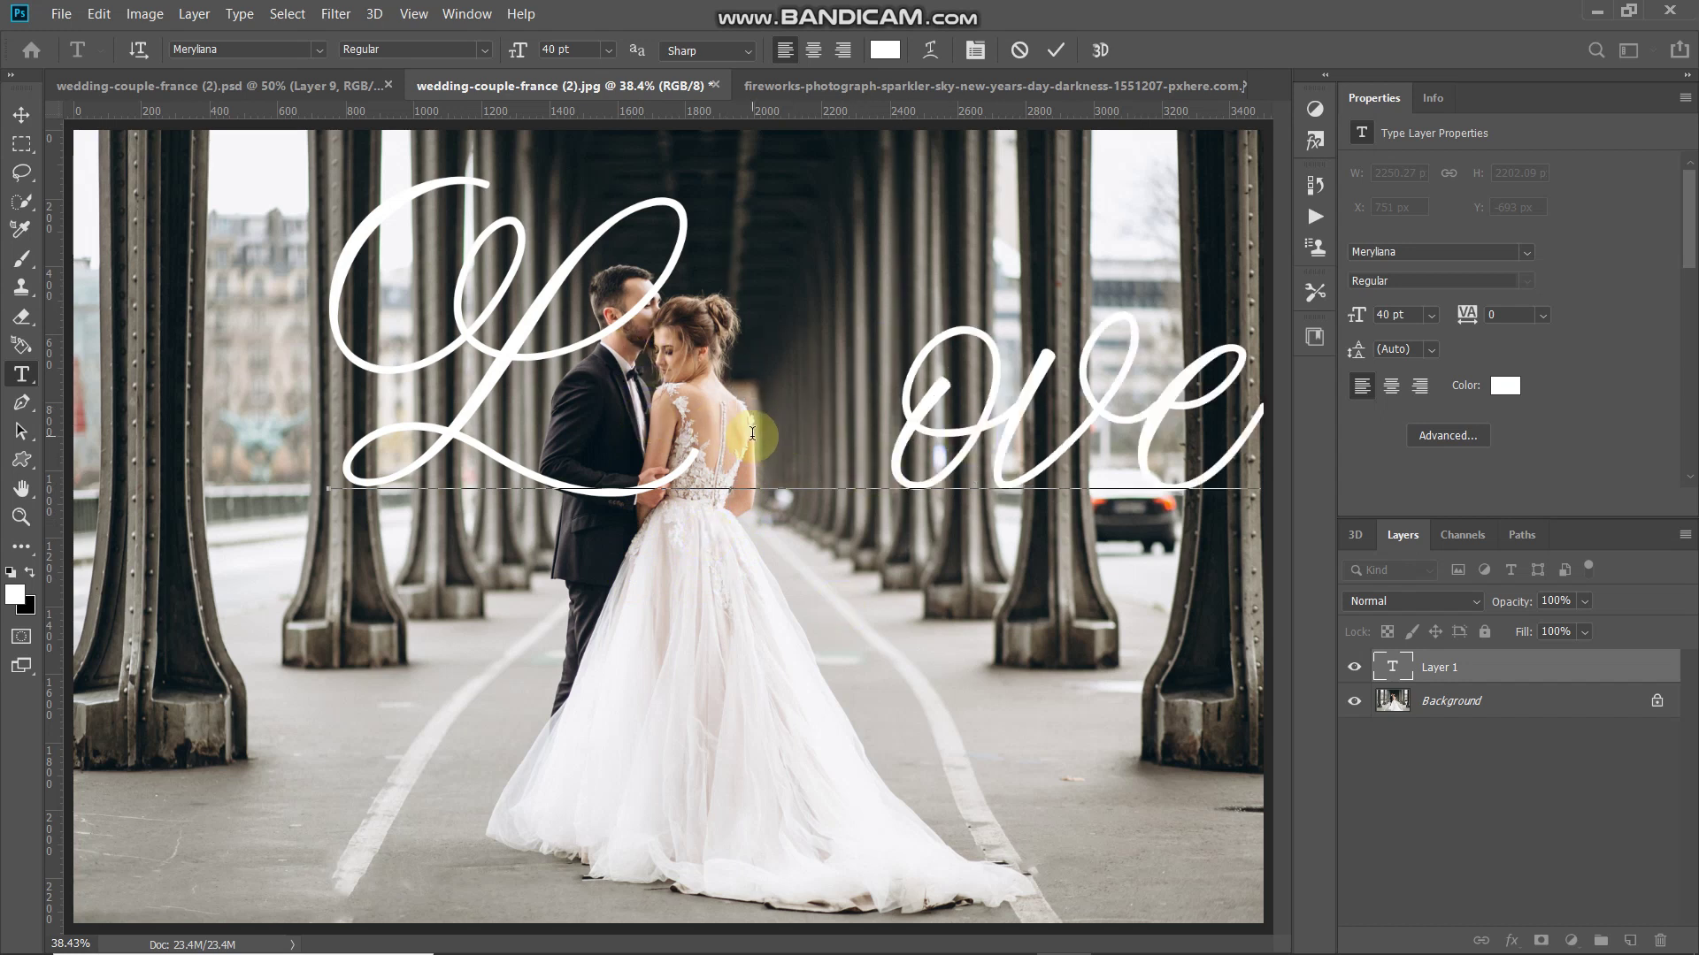
key("BackSpace")
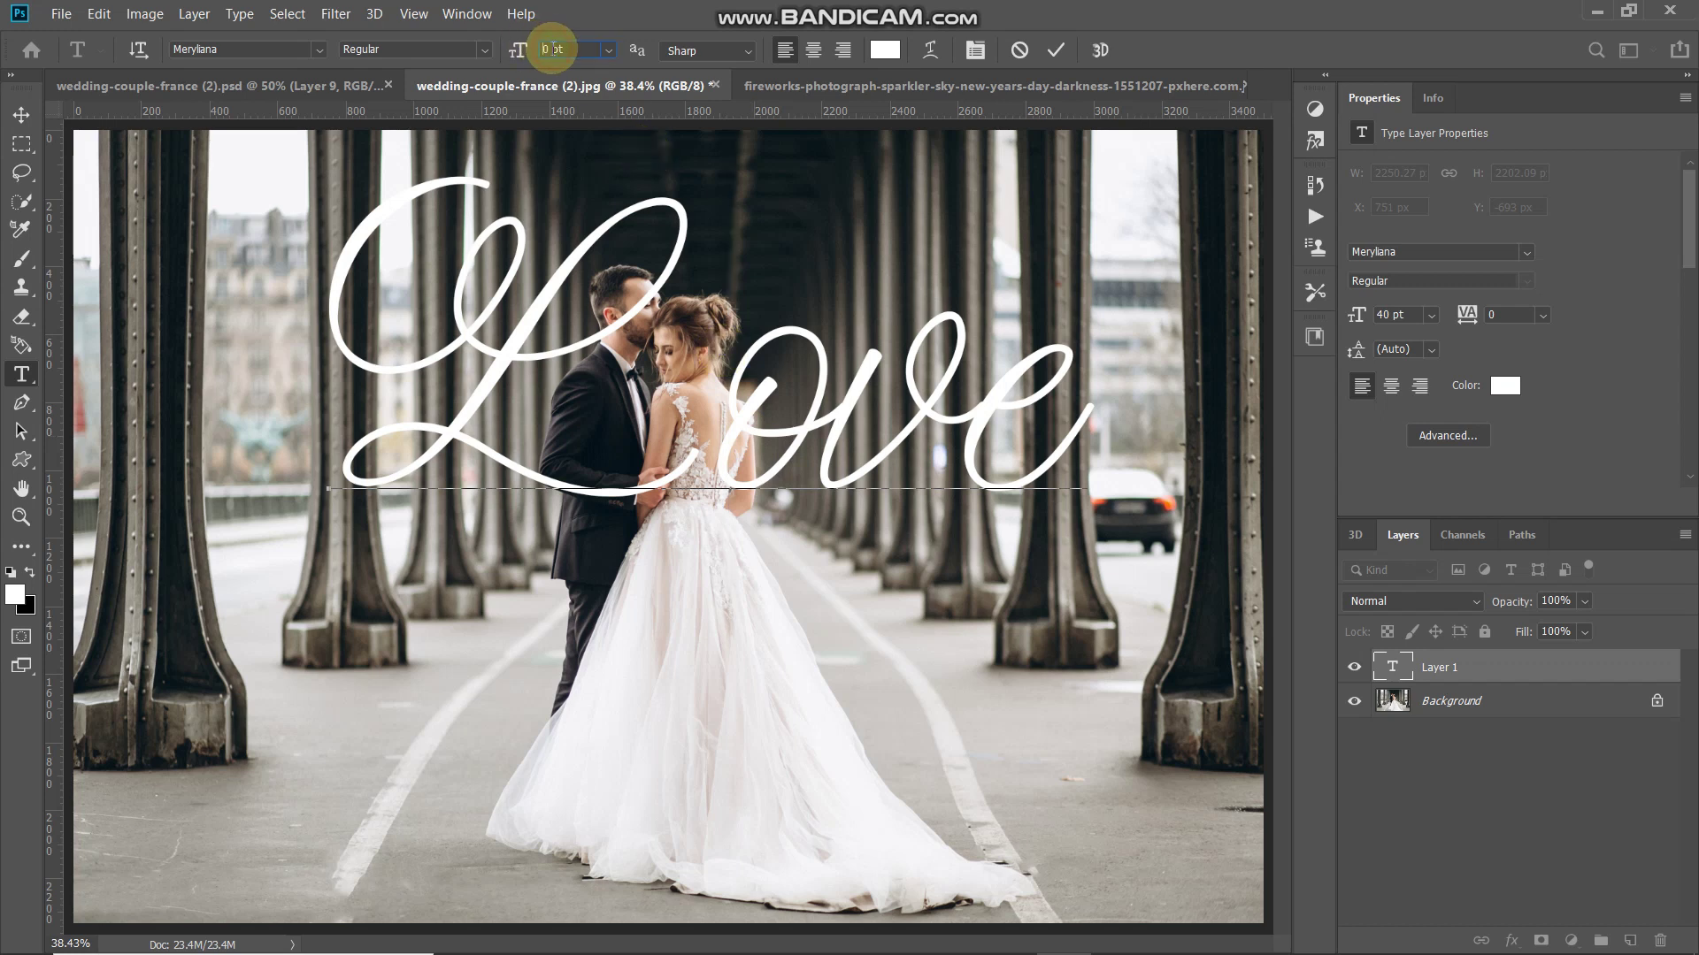
key("Return")
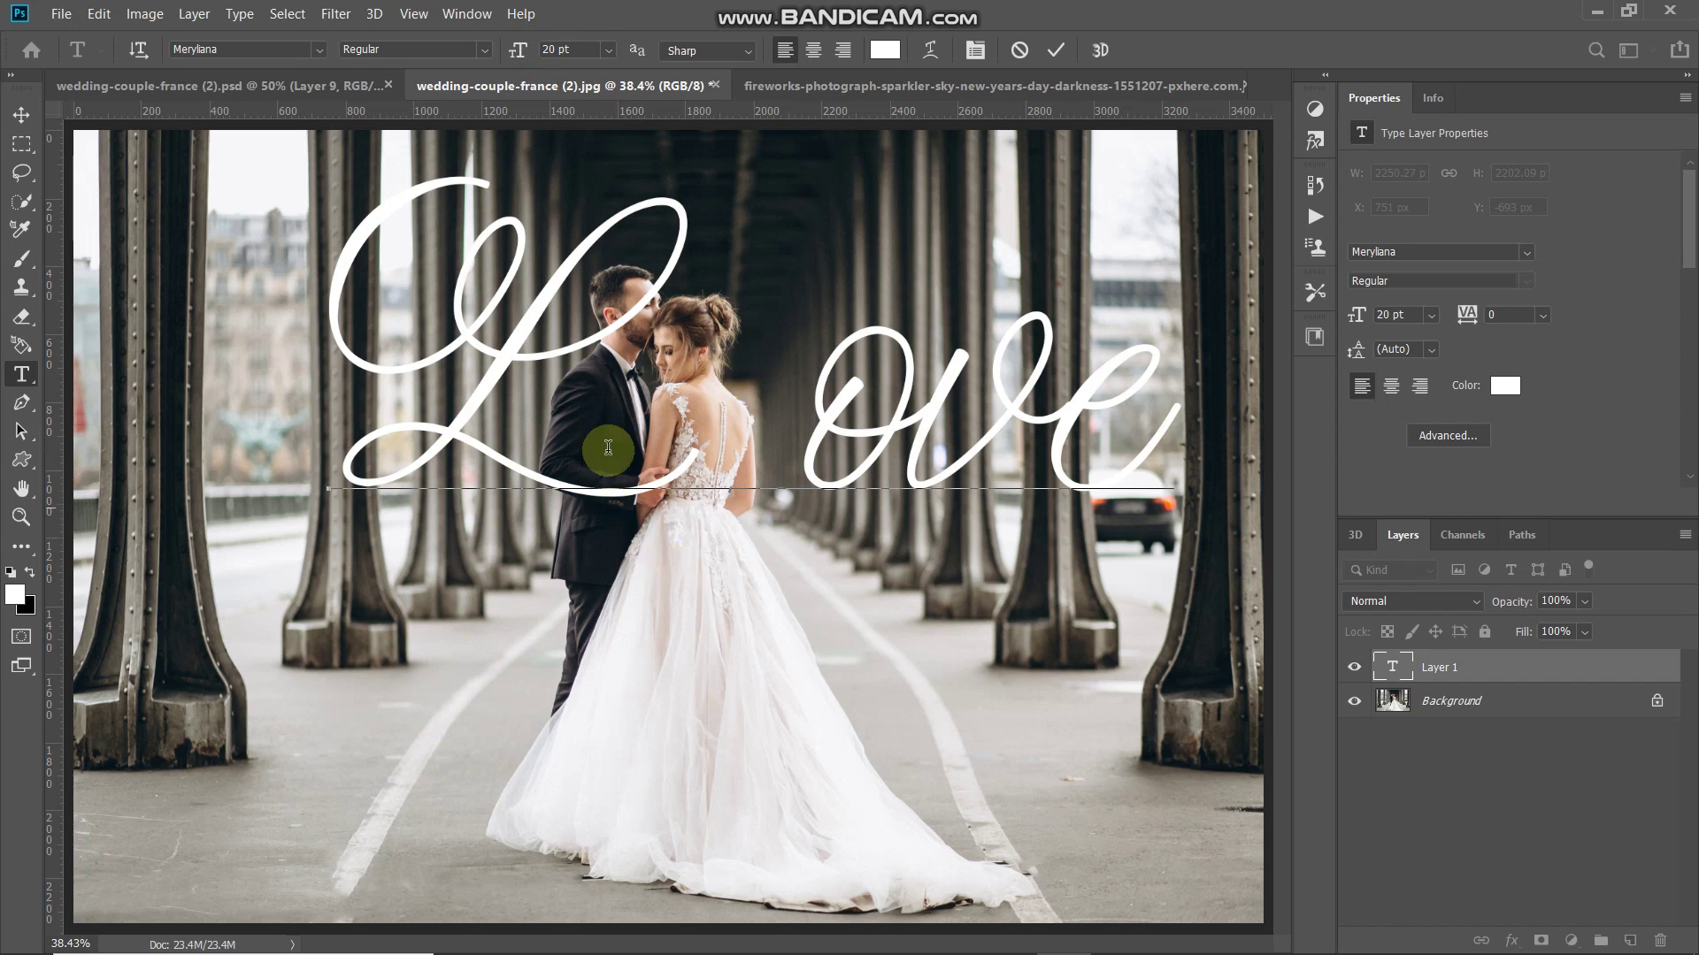
left_click(1057, 55)
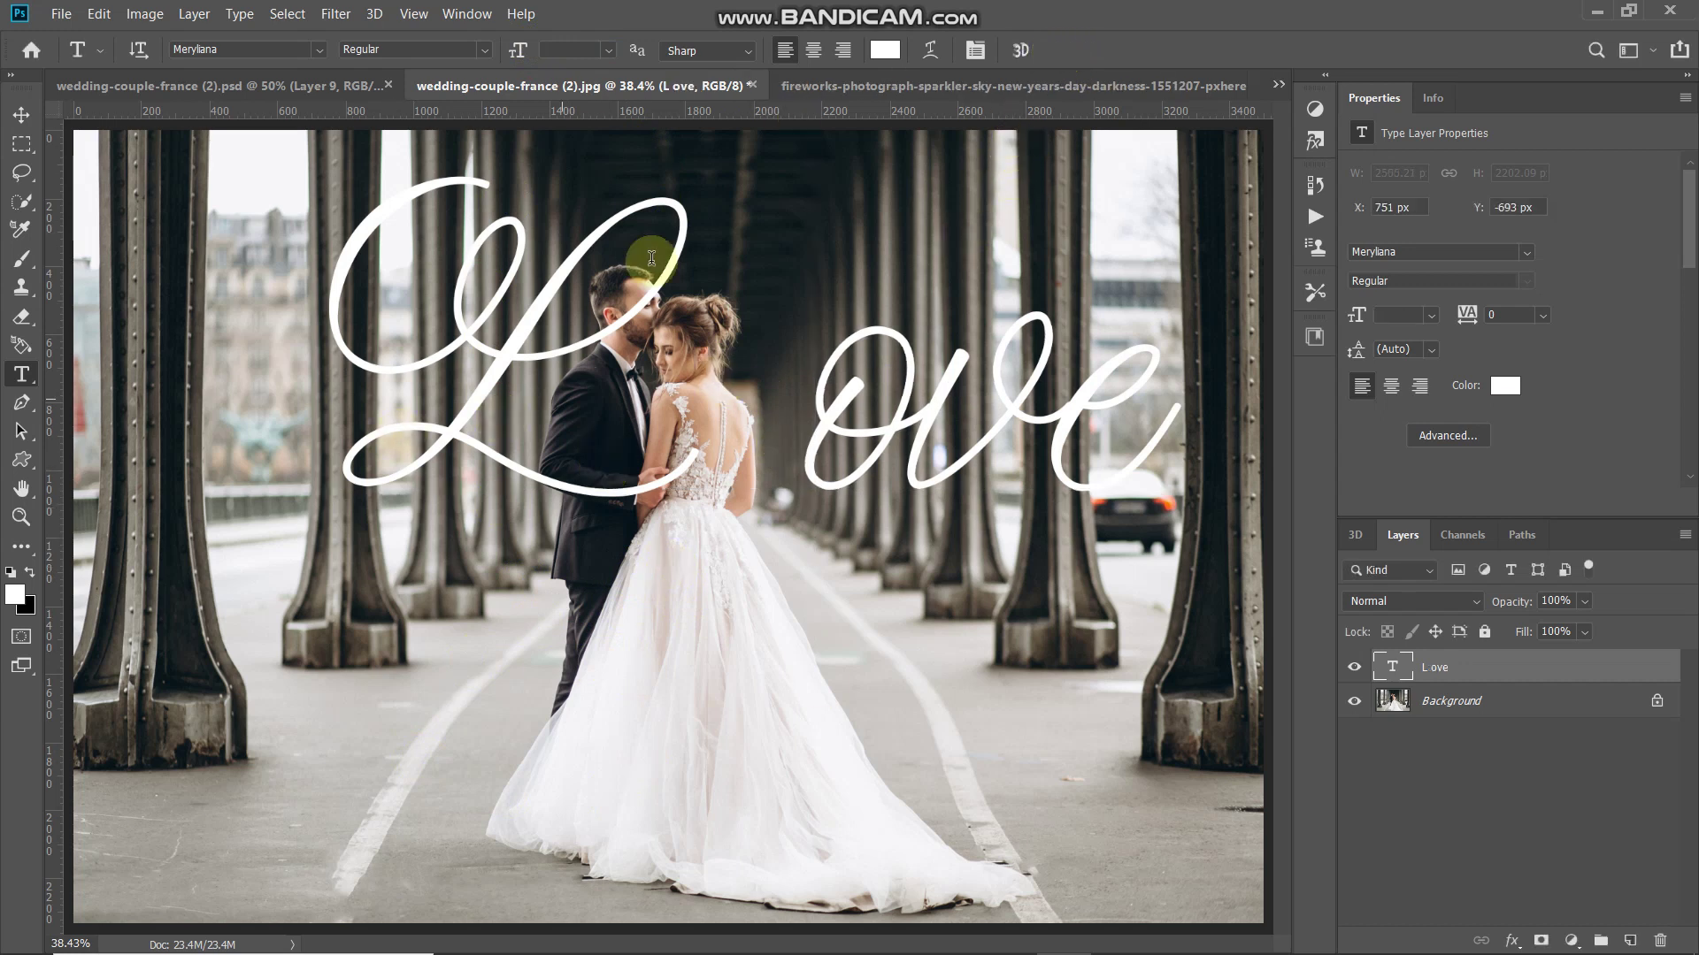
Move the text down and slightly left over the couple, to about X 584 px and Y -339 px
left_click(18, 117)
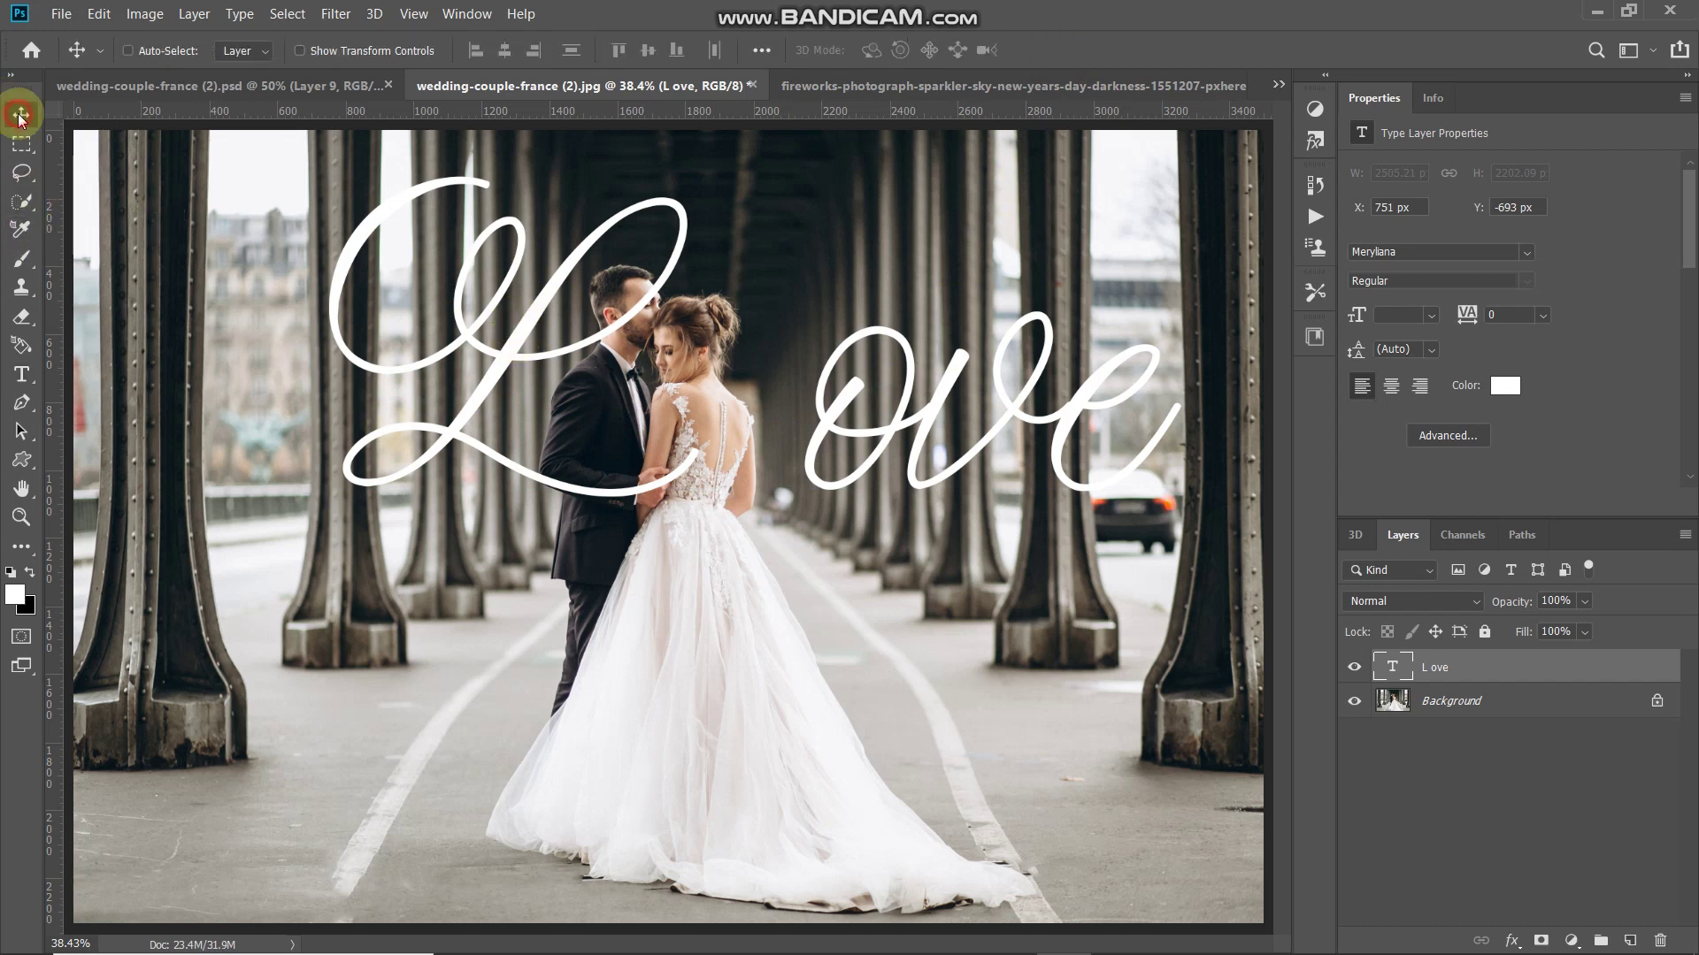
left_click_drag(499, 371, 441, 497)
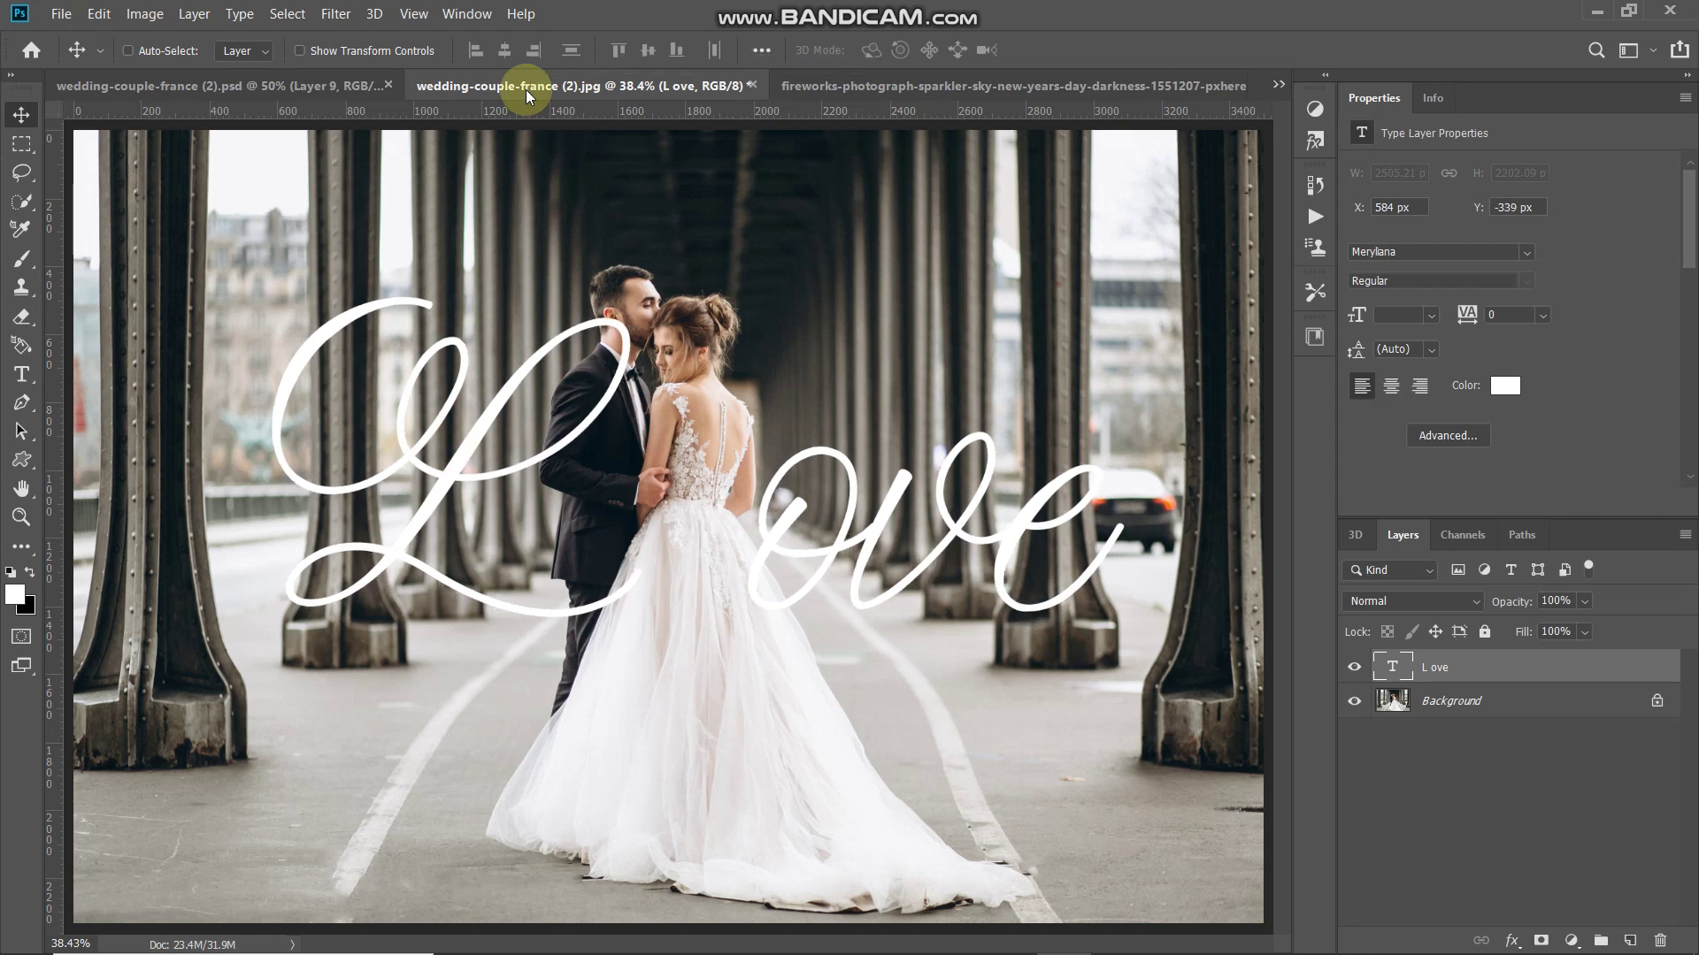
key("t")
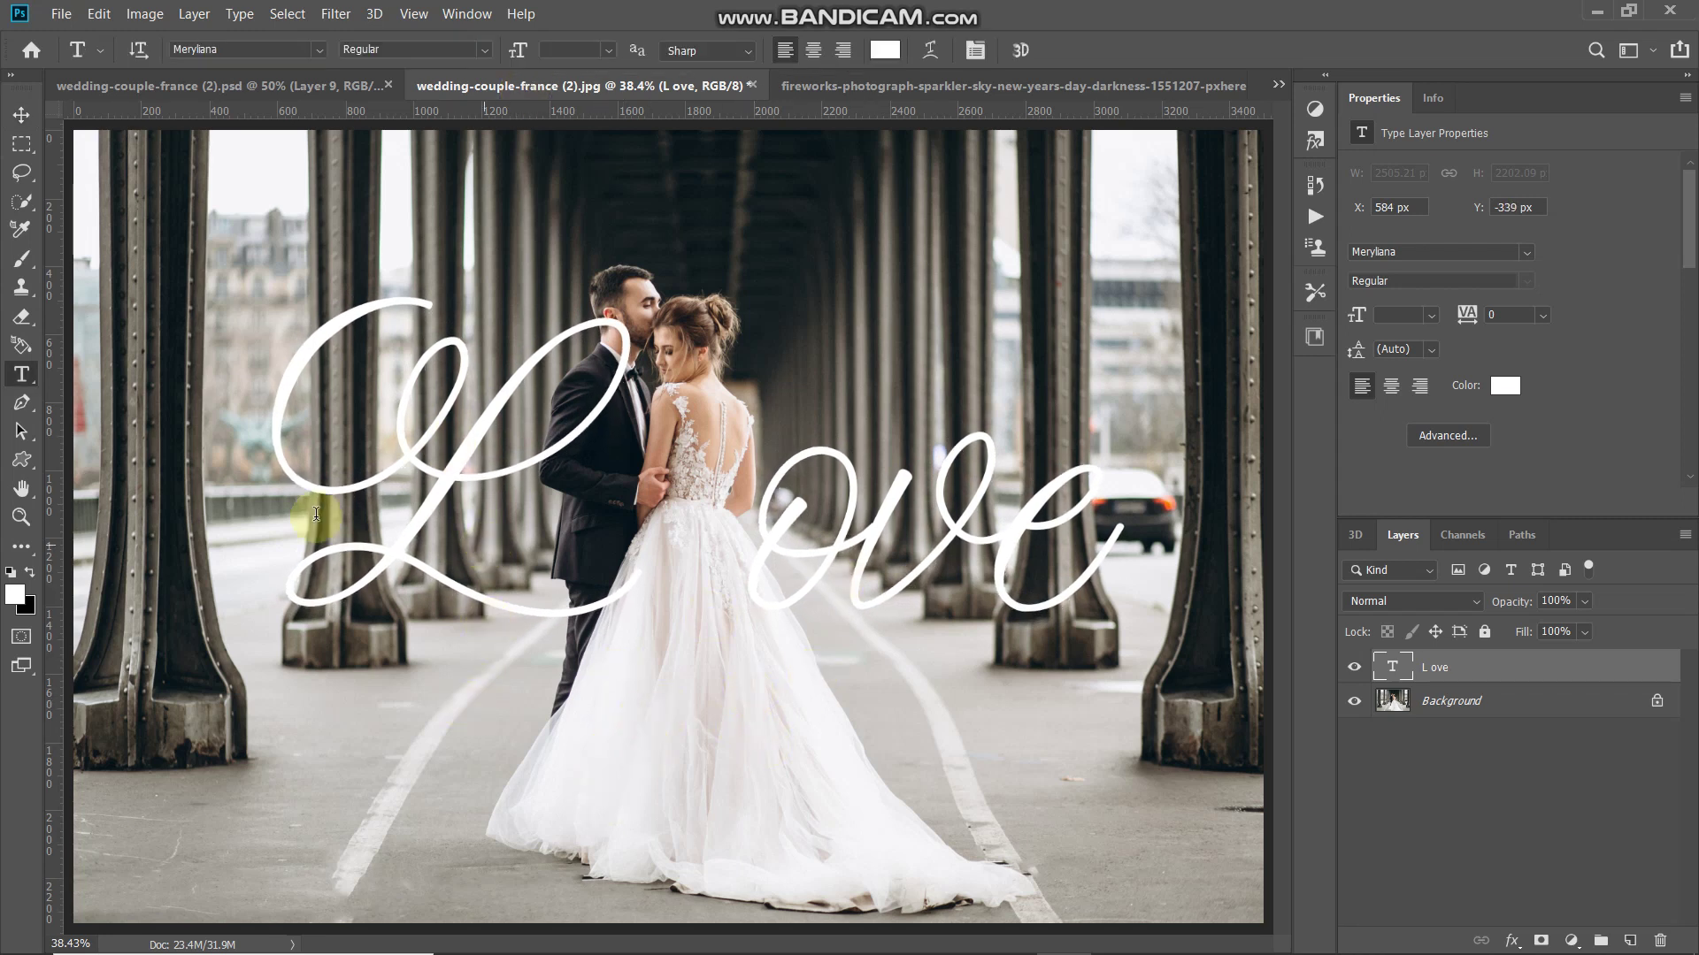
Set the Pen tool to Path mode with the Combine Shapes path operation
right_click(21, 403)
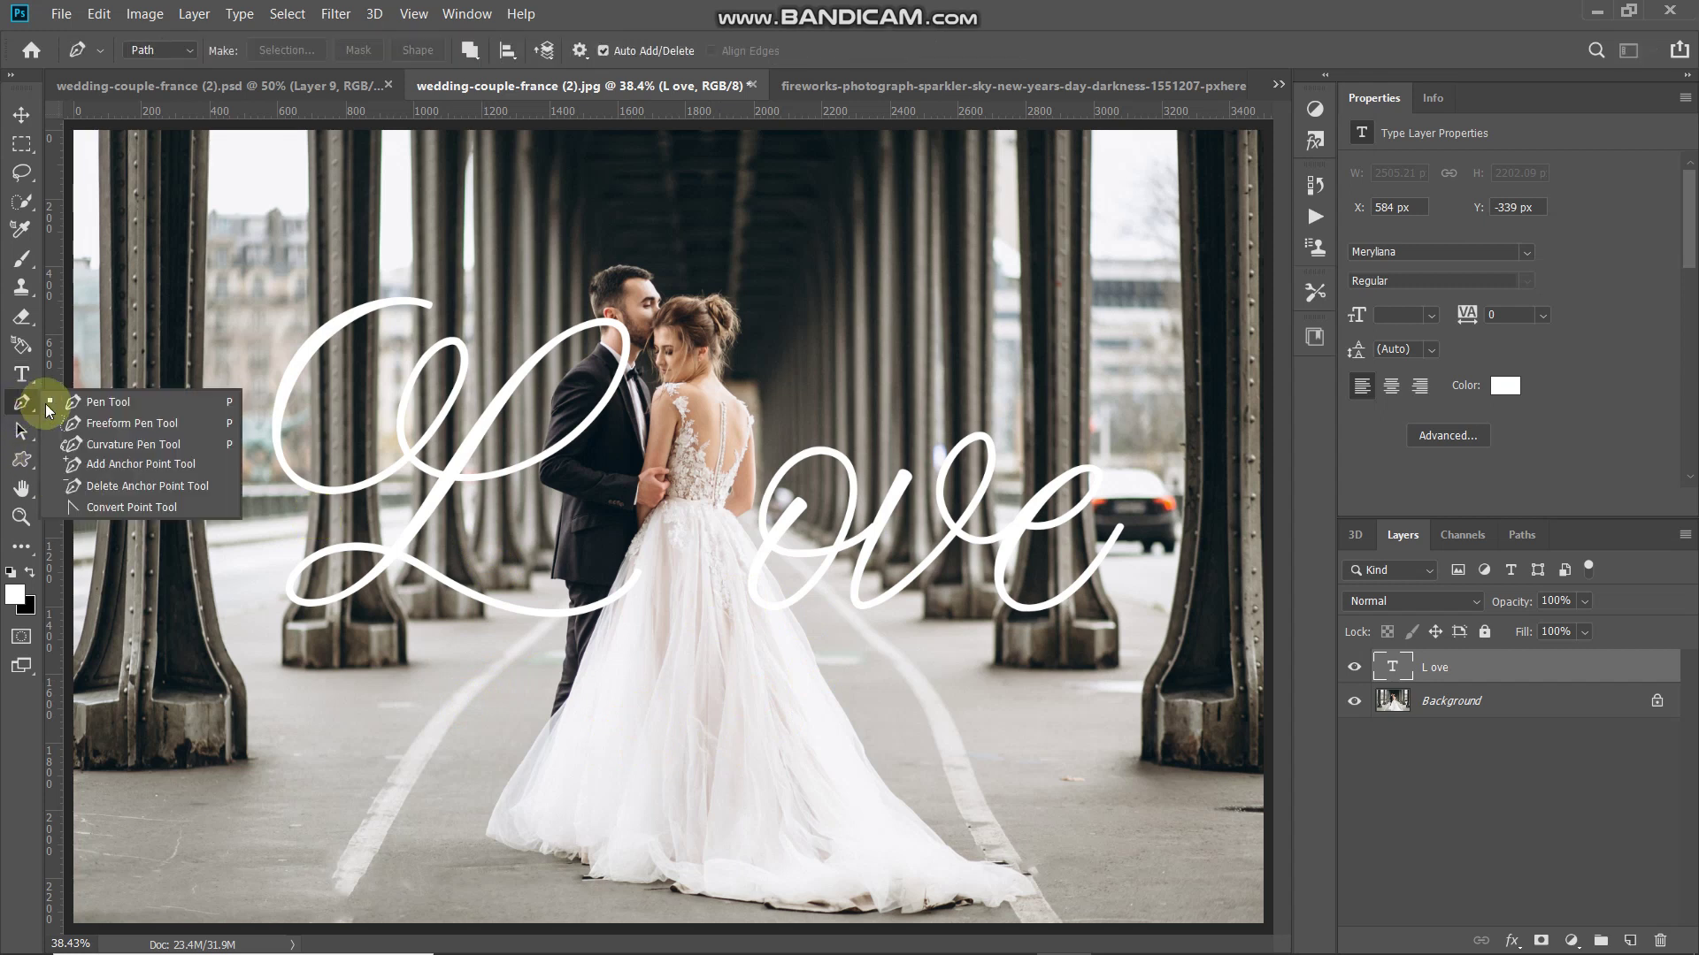
left_click(55, 400)
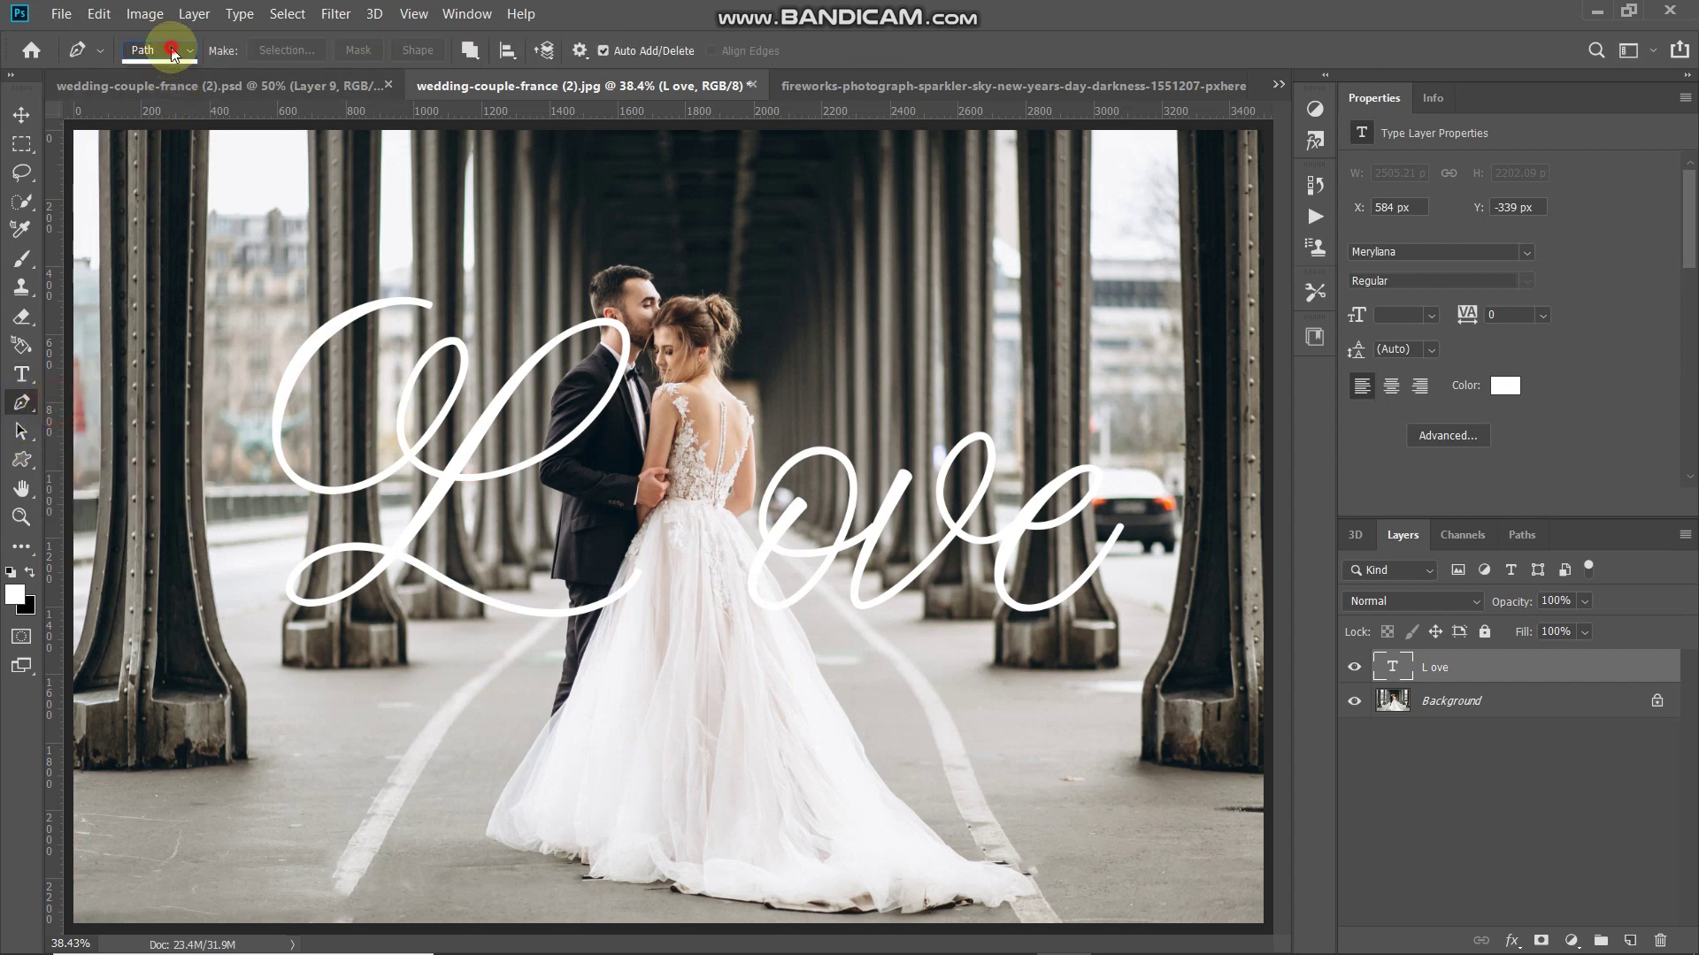
left_click(164, 50)
left_click(154, 88)
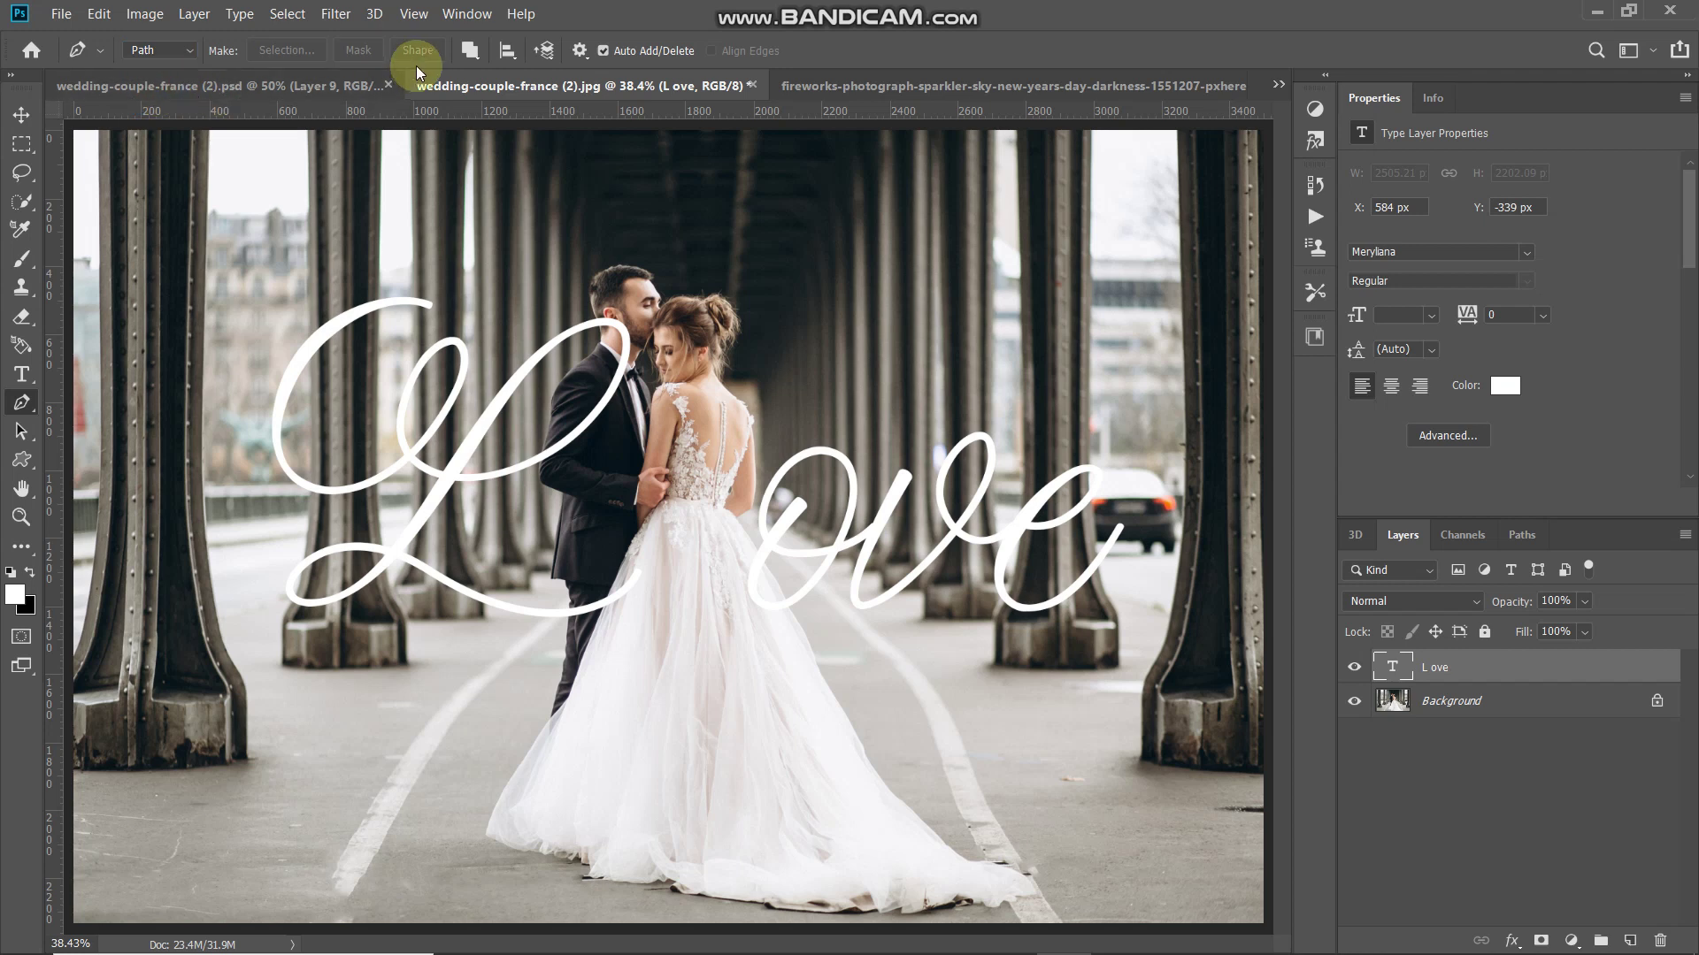
left_click(470, 50)
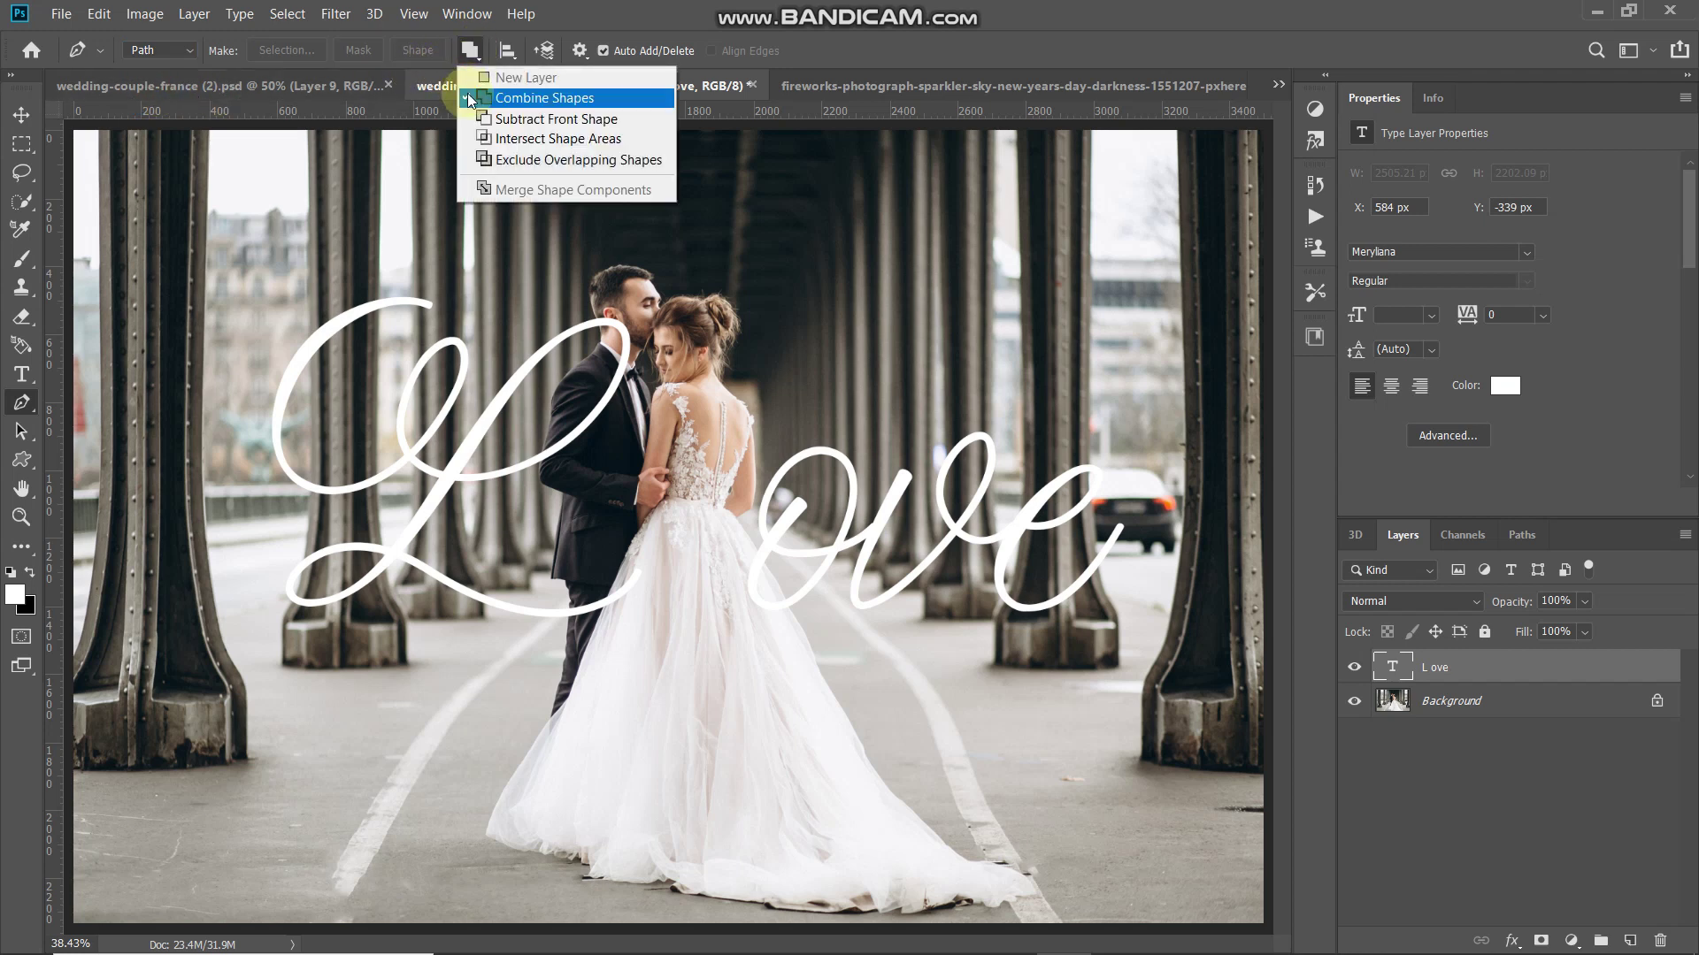
left_click(511, 99)
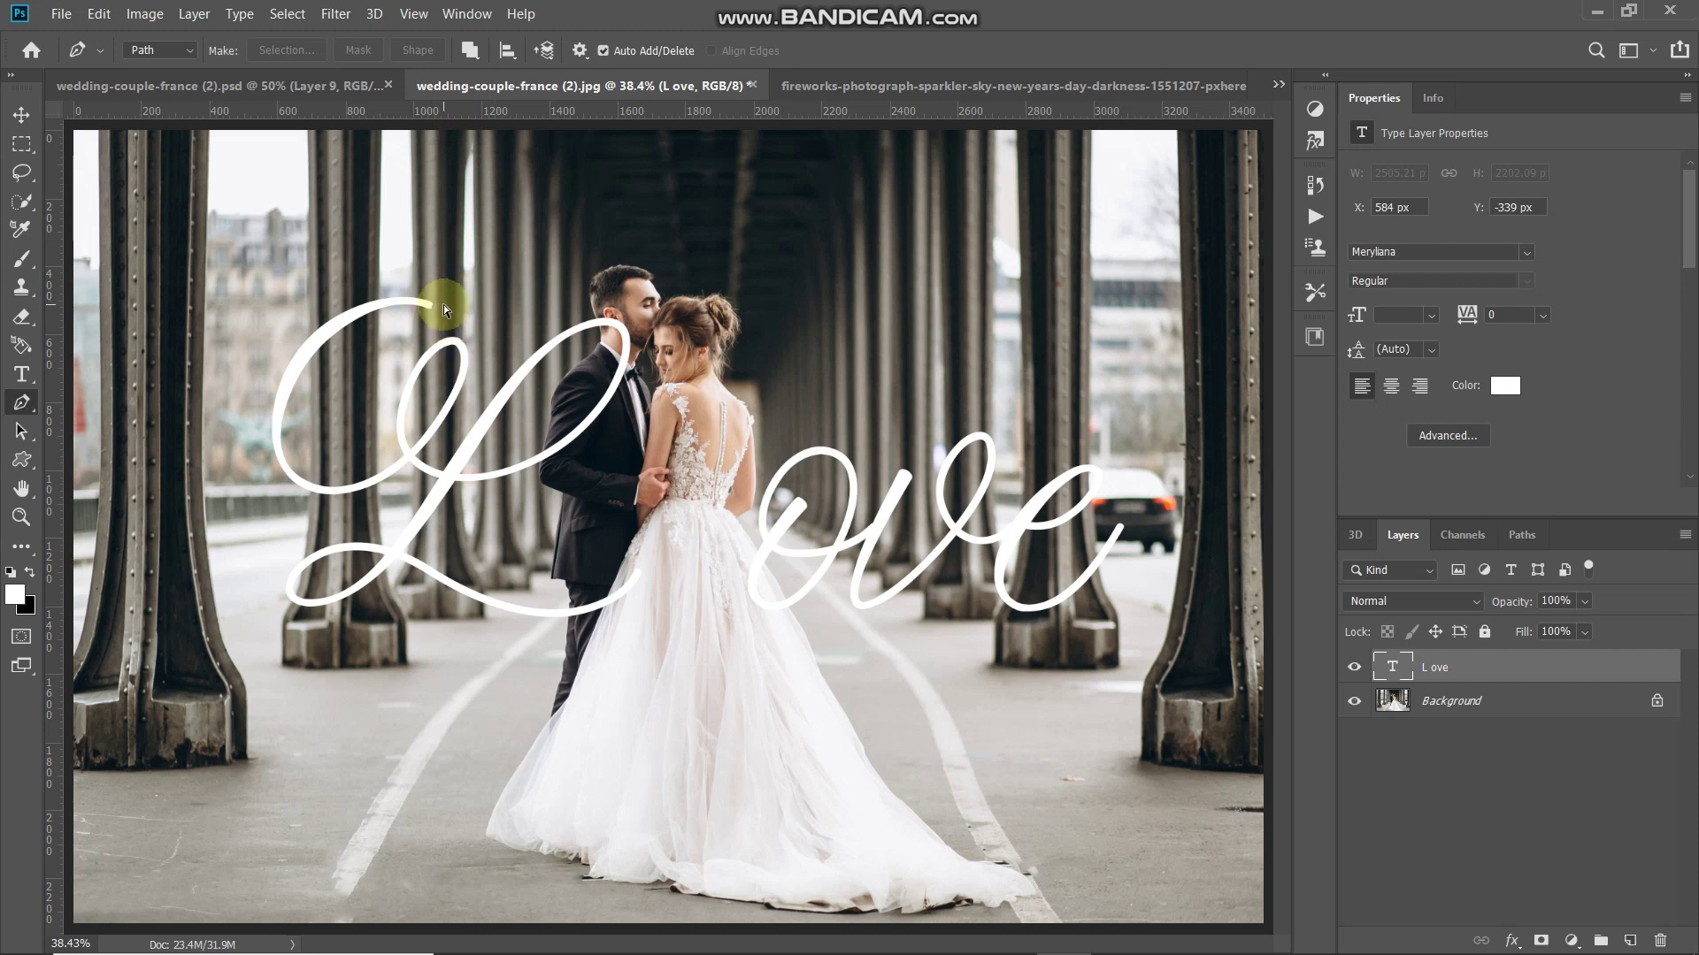
Trace the letter L with a curved open path following its stroke from the upper tip to the tail, and end the path
key("ctrl+plus")
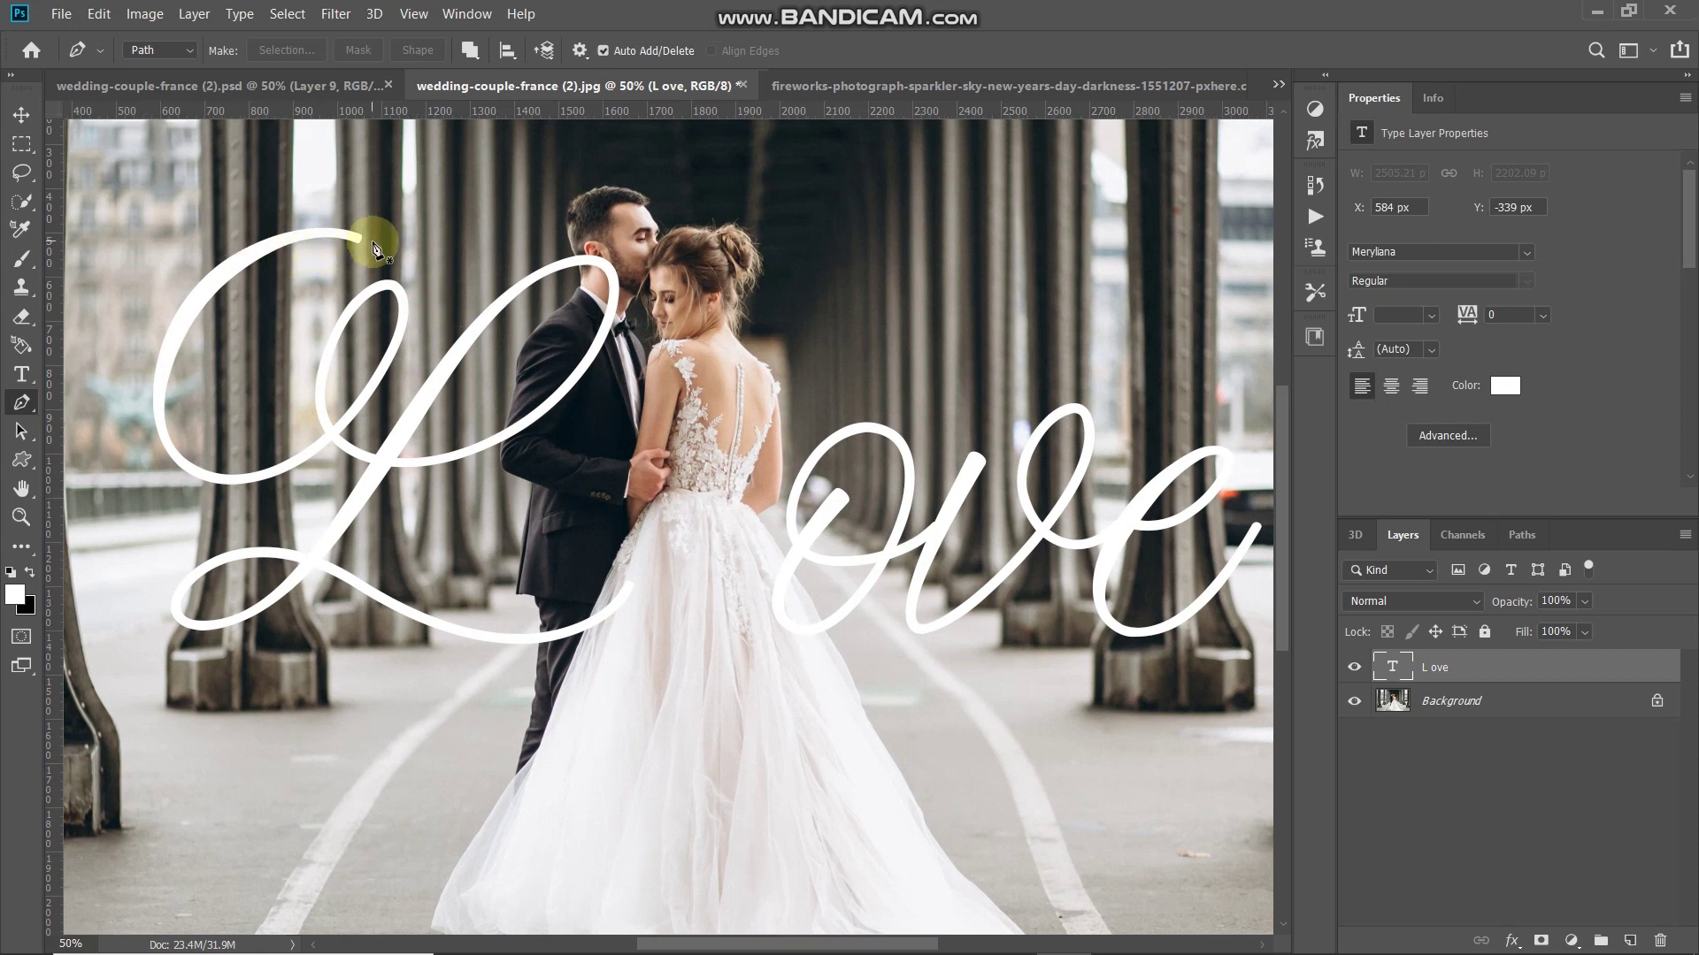
left_click_drag(373, 242, 339, 232)
left_click_drag(191, 299, 112, 383)
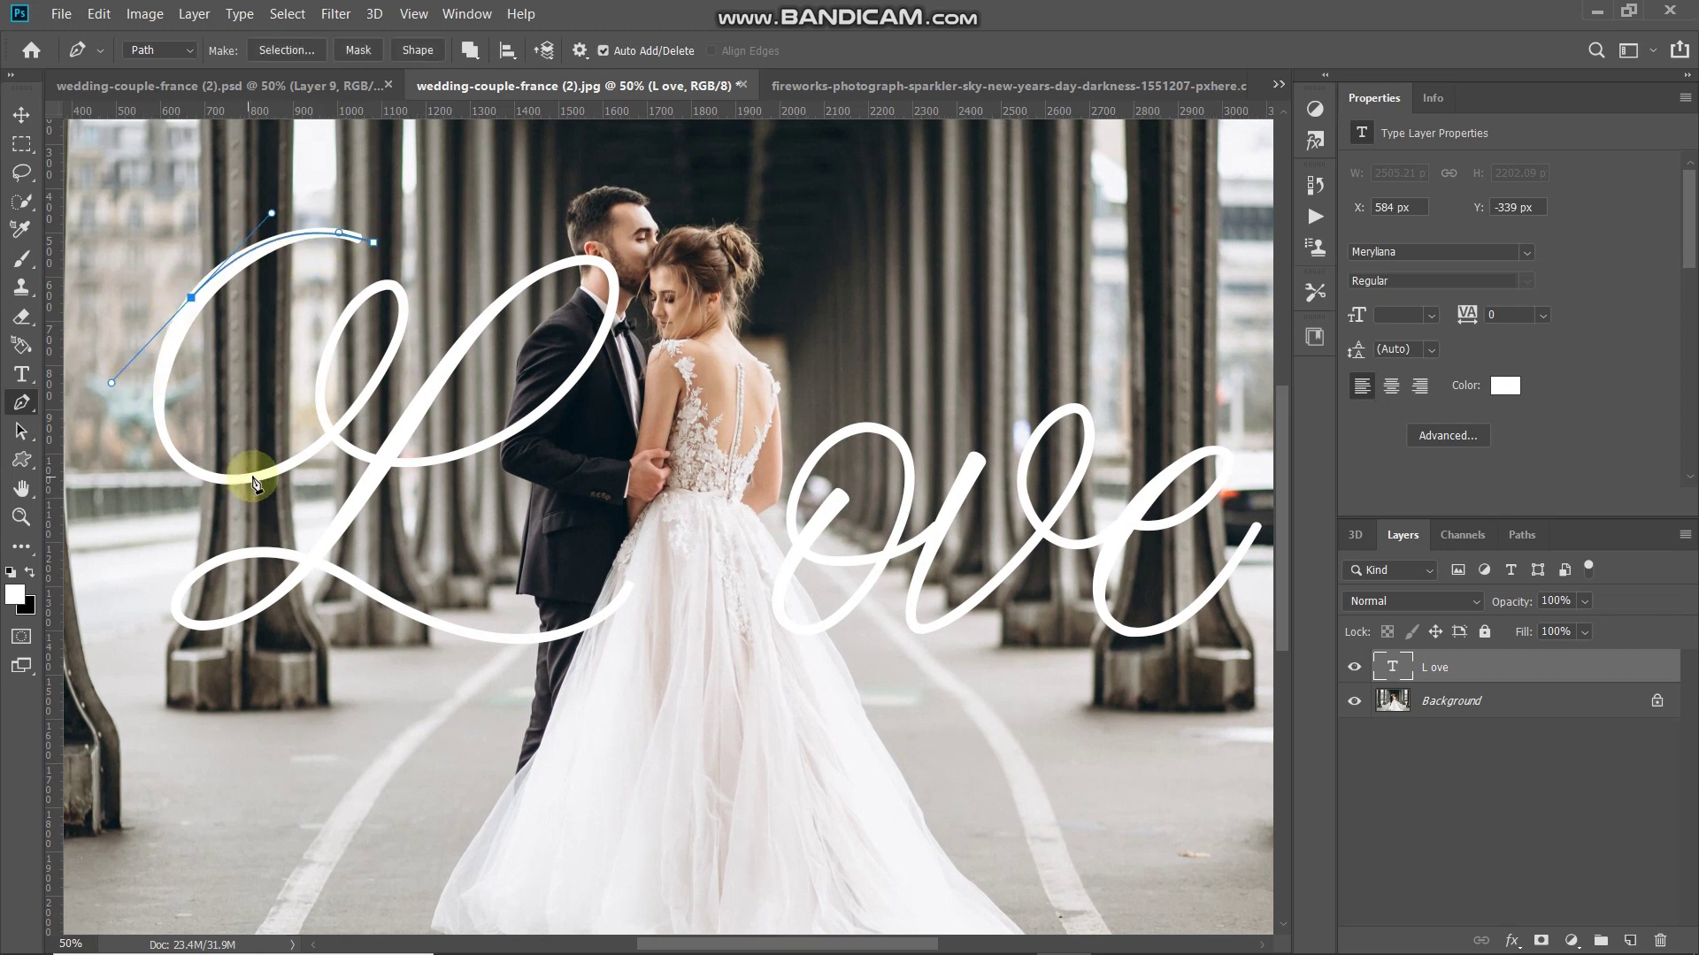
left_click_drag(266, 471, 412, 468)
left_click(334, 336)
left_click(397, 291)
left_click(573, 382)
left_click(590, 260)
left_click(482, 318)
left_click_drag(340, 527, 320, 560)
left_click_drag(179, 619, 171, 586)
left_click(196, 573)
left_click(229, 618)
left_click(380, 600)
left_click(552, 637)
left_click(618, 602)
left_click_drag(633, 580, 648, 572)
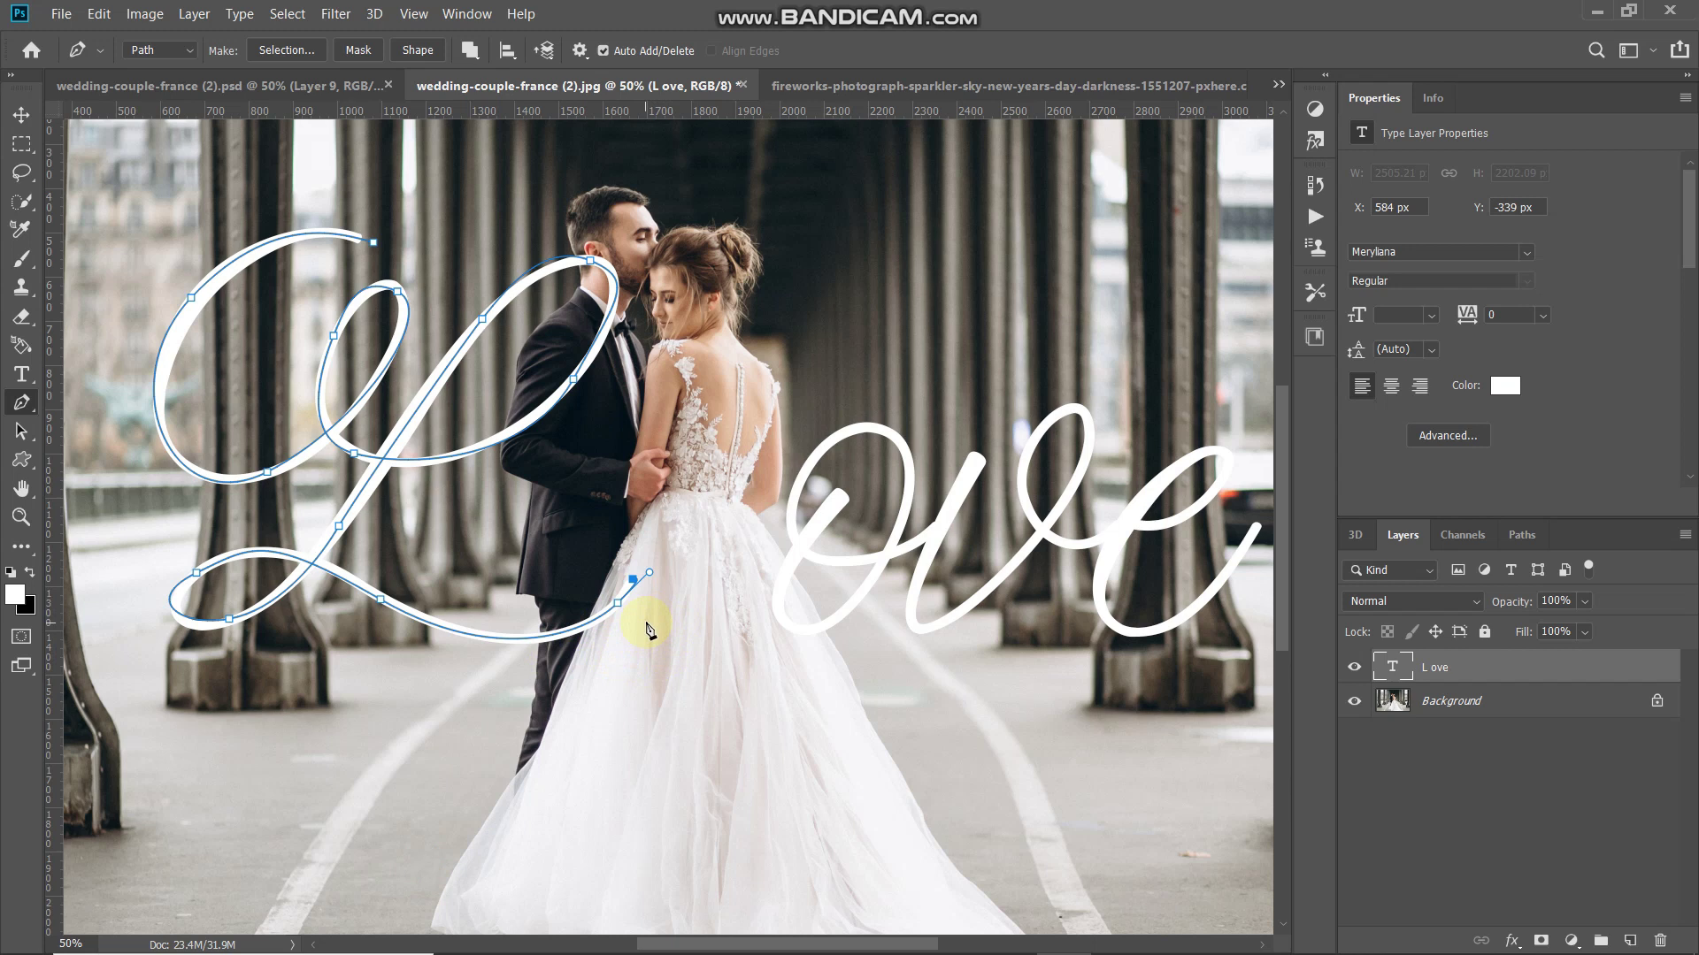
key("Escape")
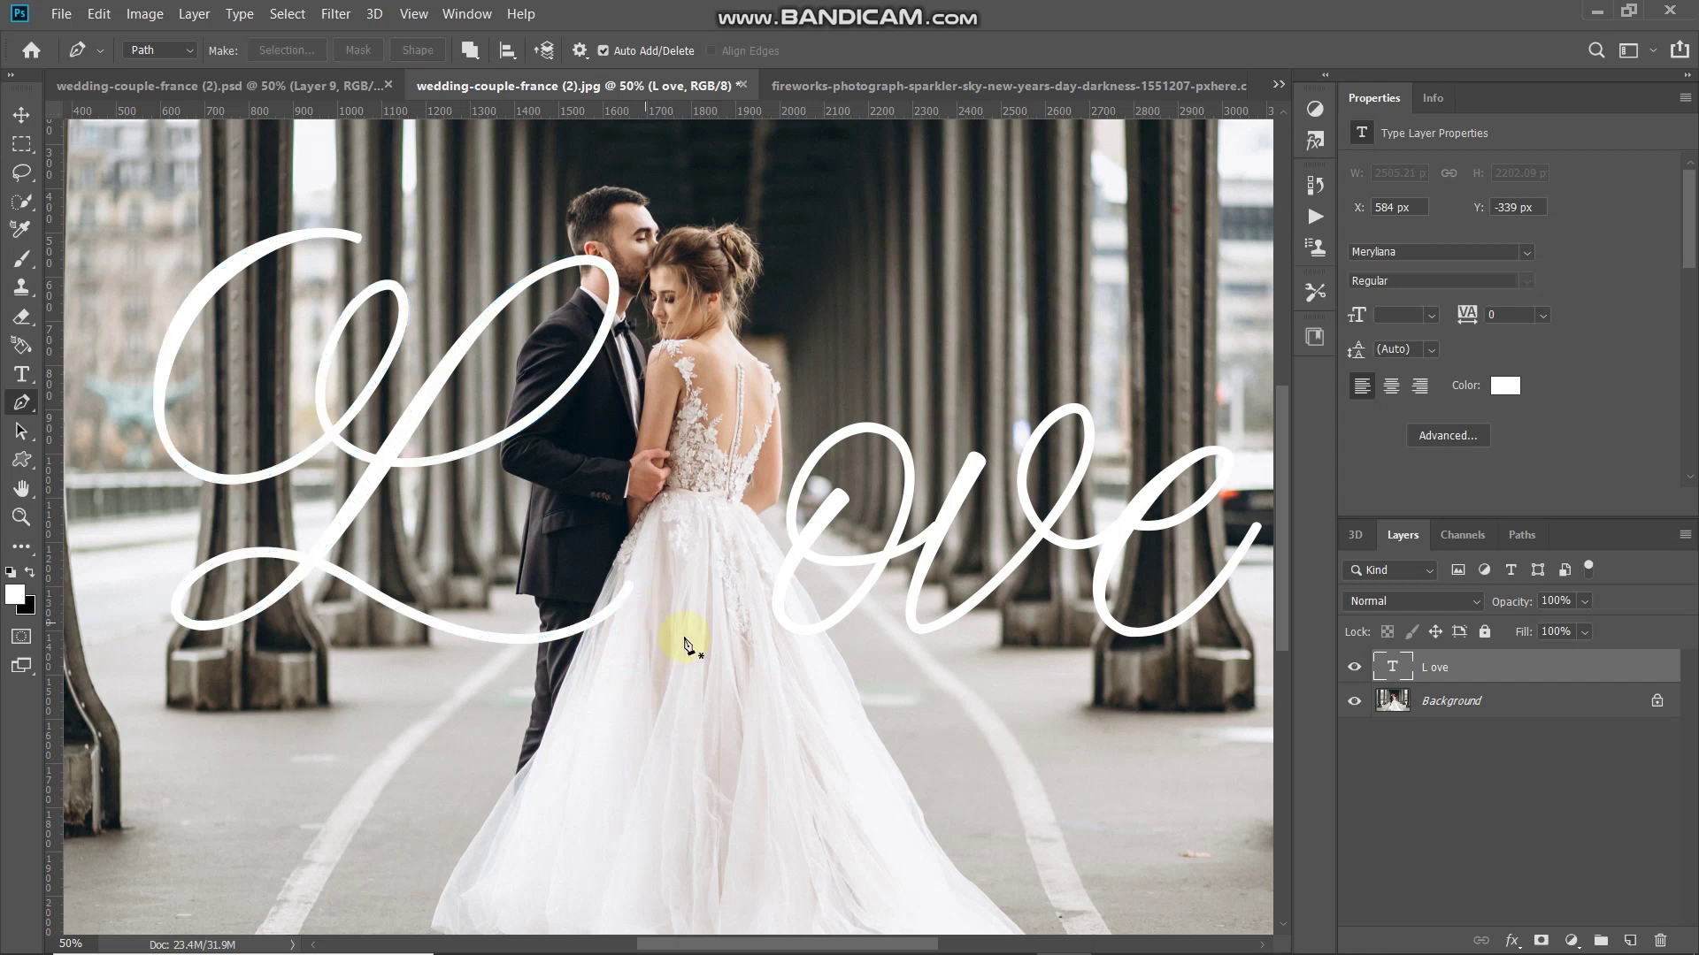
Trace the letters "ove" with one continuous curved path added to the same Work Path as the L
left_click(1520, 536)
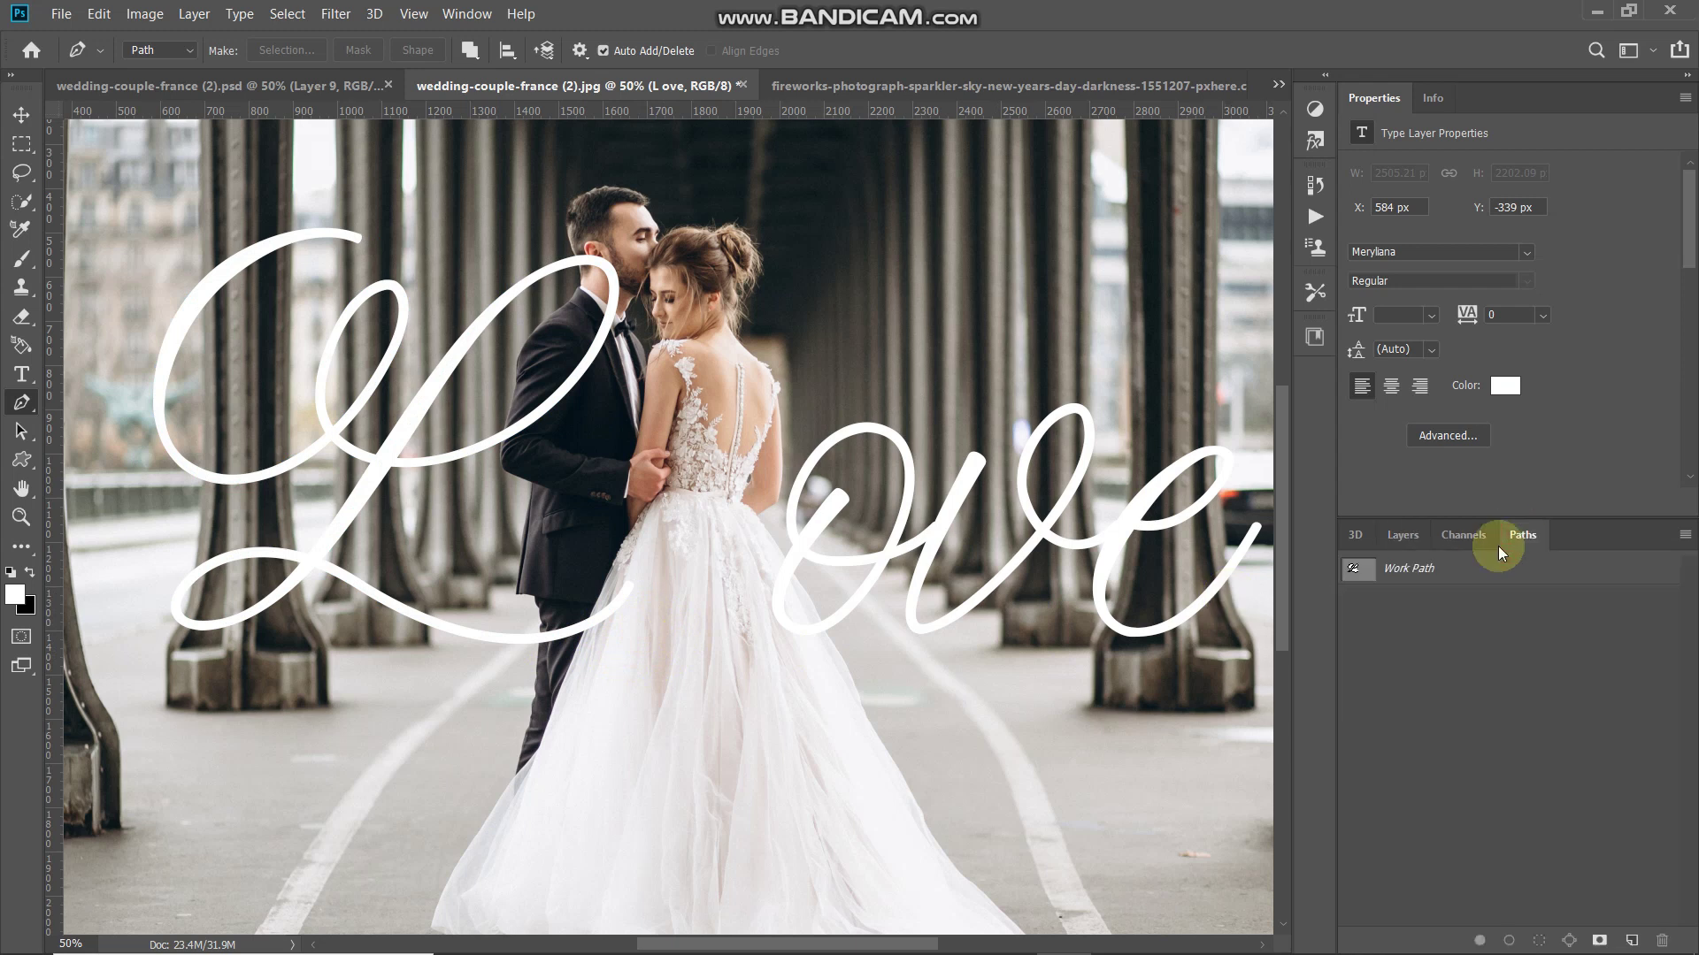
left_click(1428, 575)
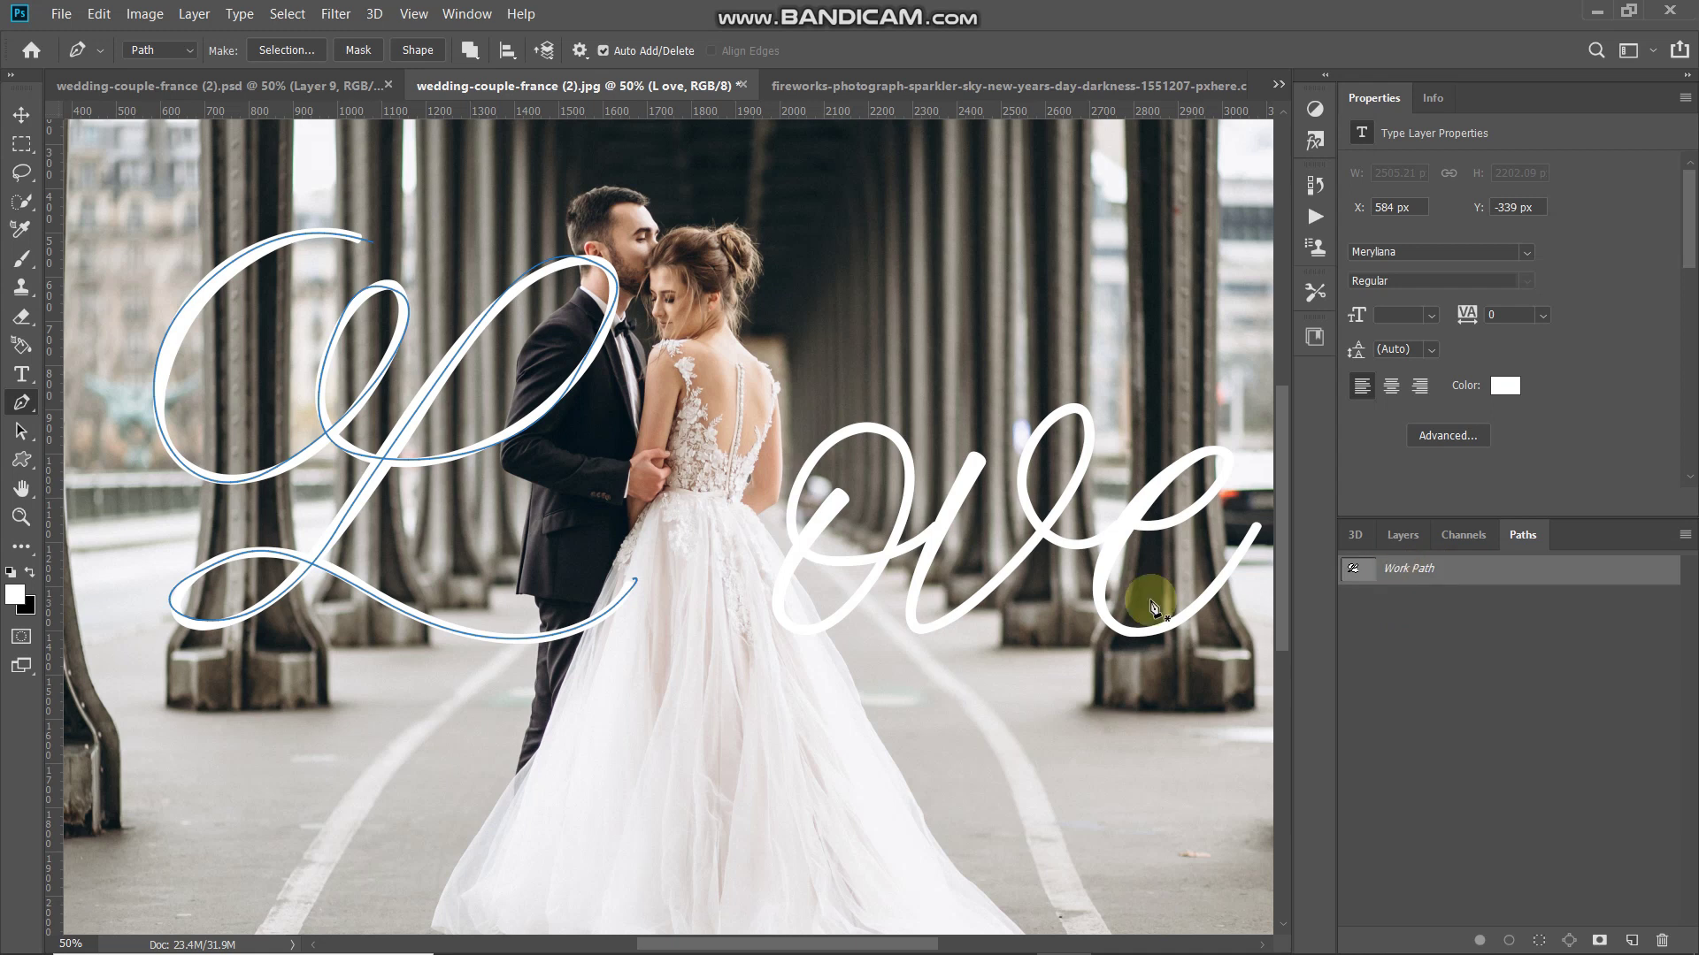
left_click_drag(844, 492, 815, 524)
left_click(805, 475)
left_click(894, 433)
left_click(864, 591)
left_click(934, 537)
left_click(989, 586)
left_click(1089, 426)
left_click(1029, 506)
left_click(1148, 525)
left_click(1229, 461)
left_click(1182, 463)
left_click(1097, 586)
left_click(1161, 628)
left_click(1246, 540)
left_click(1265, 502)
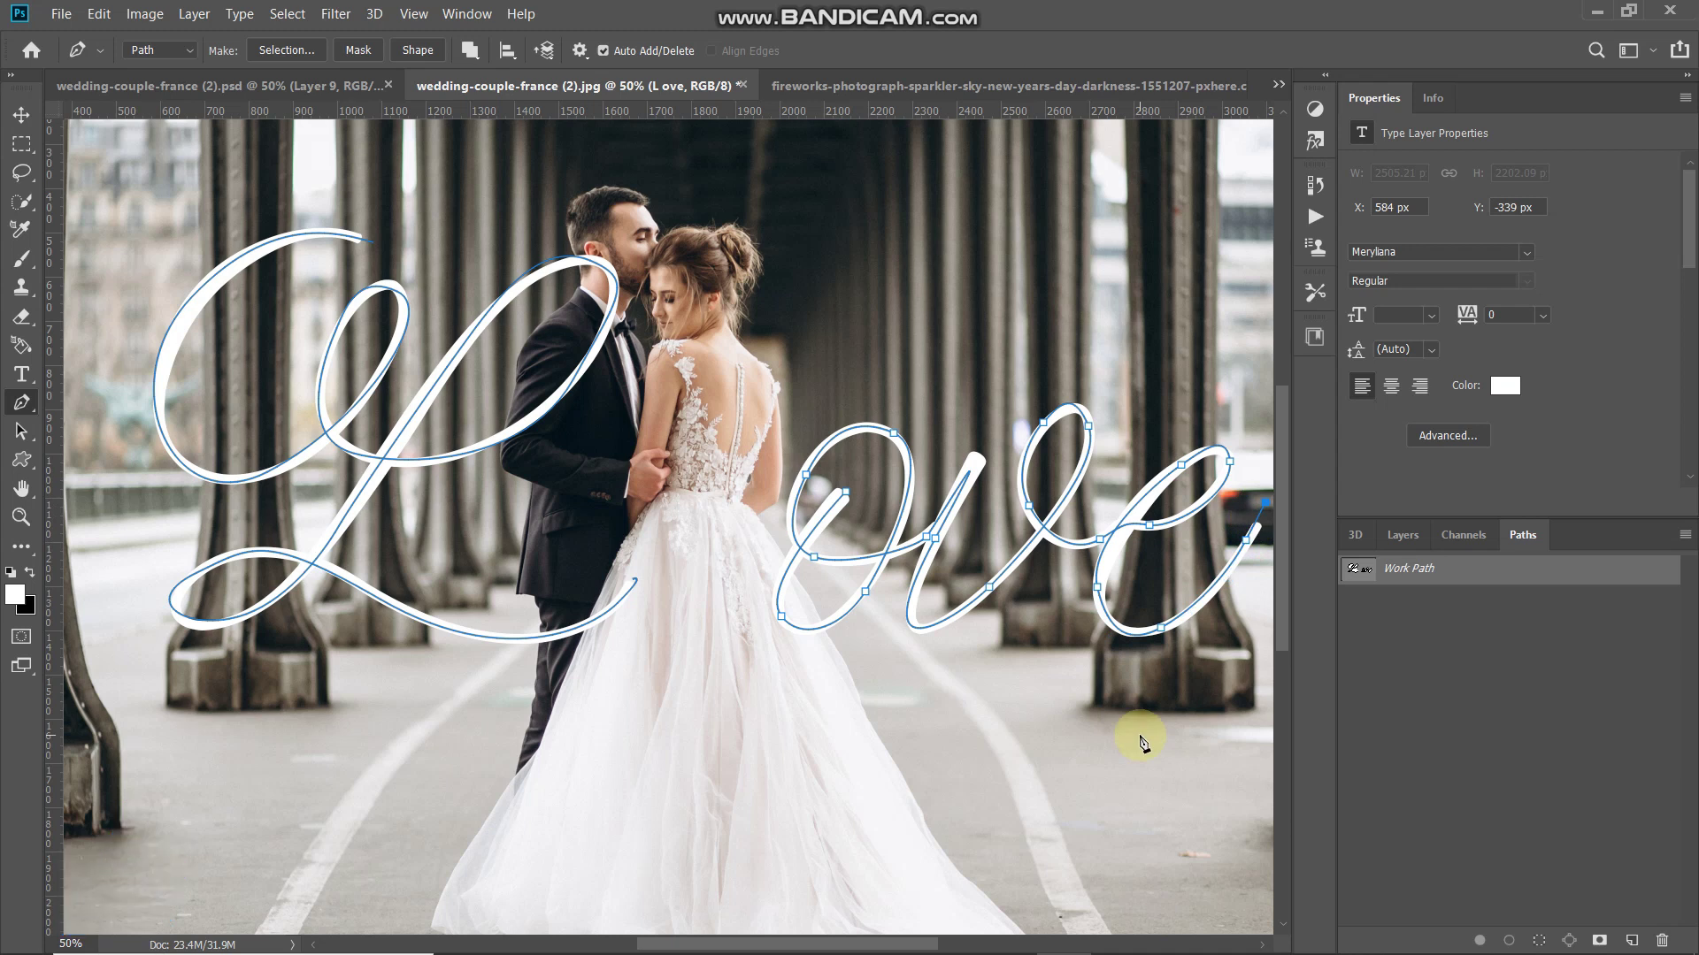
key("Return")
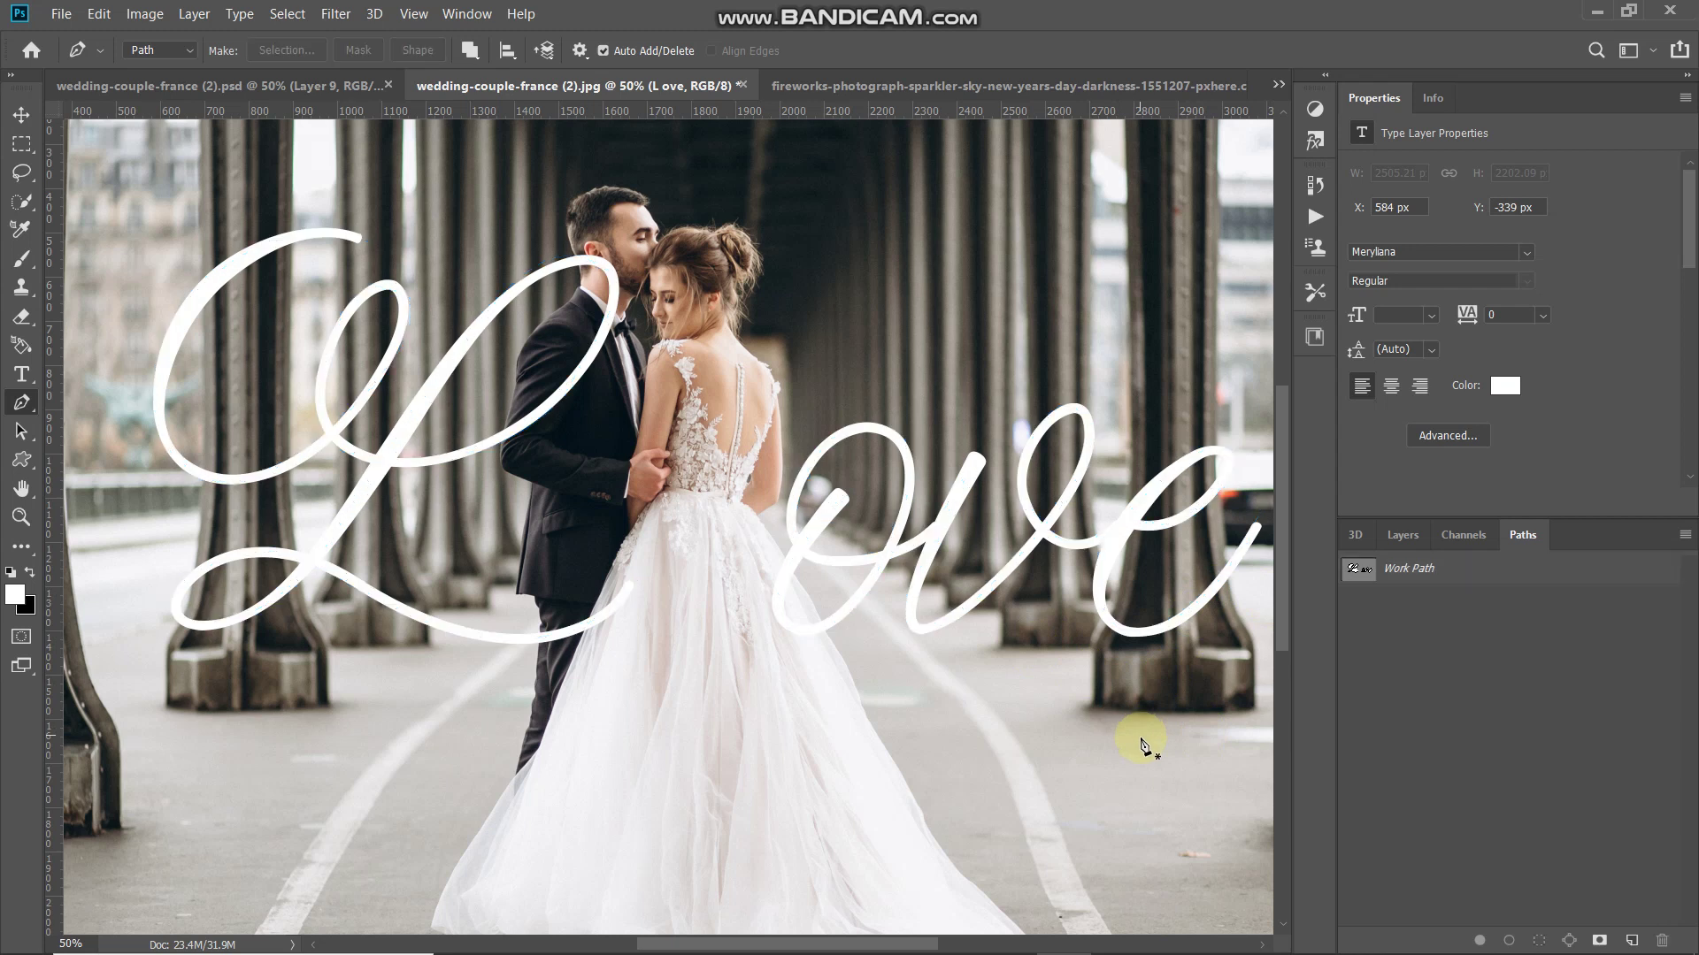
Display the Work Path and hide the text layer, leaving only the traced lettering over the whole photo
left_click(1407, 568)
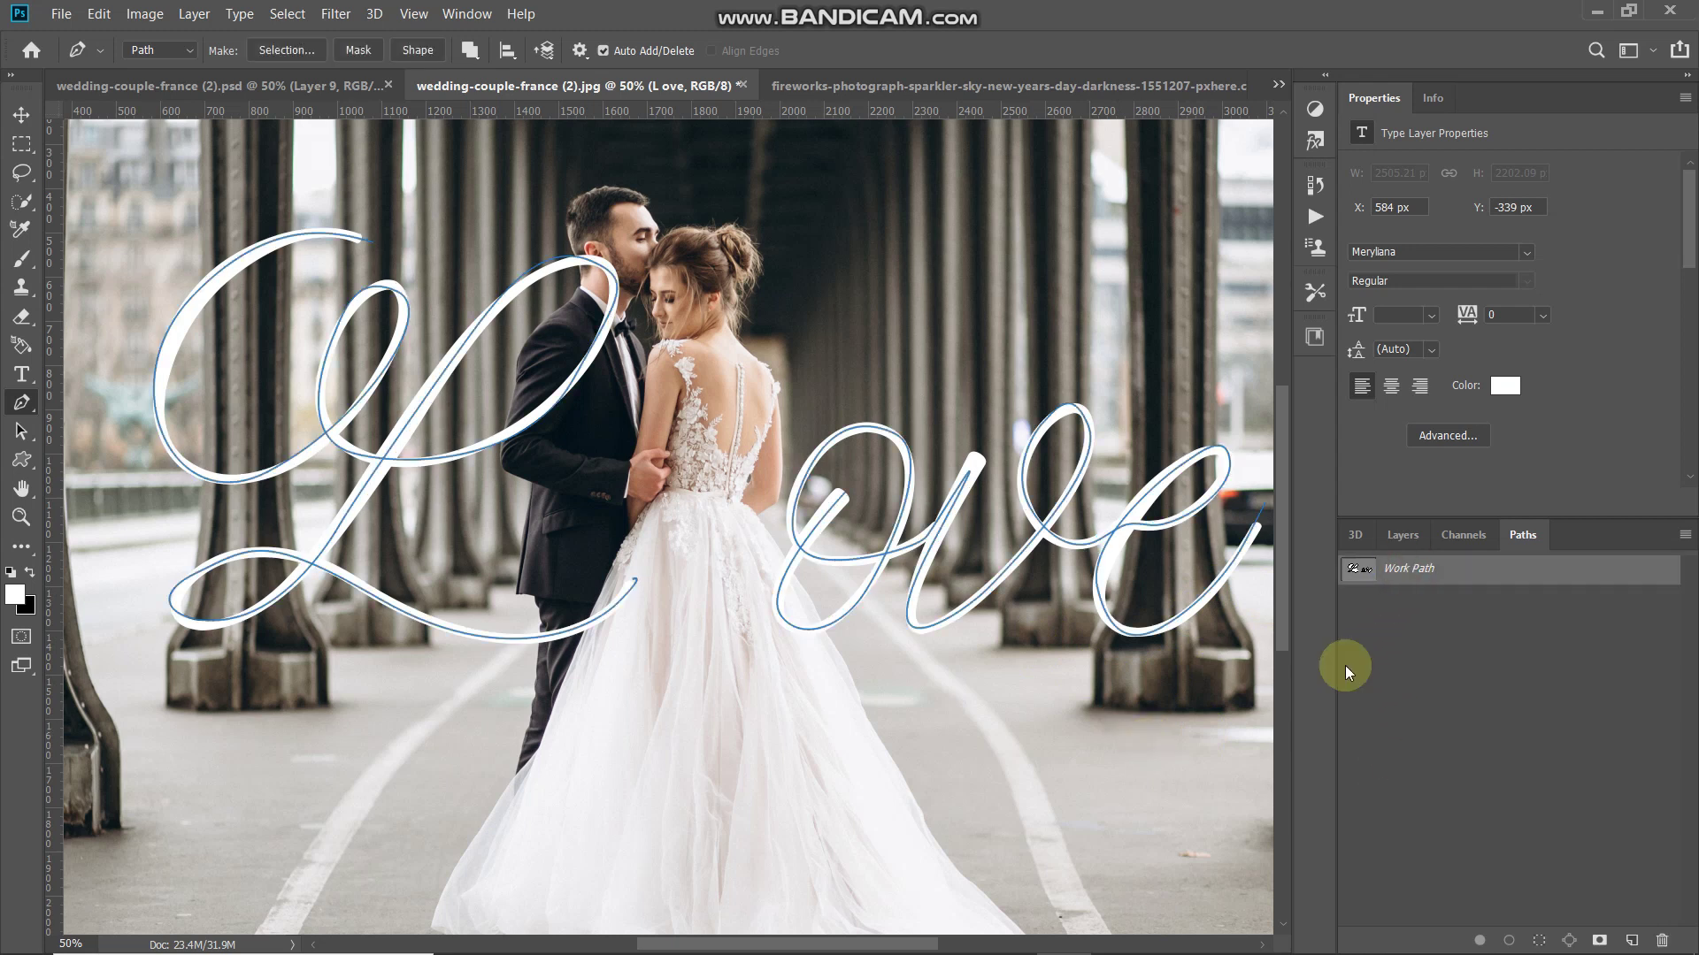
left_click(1404, 534)
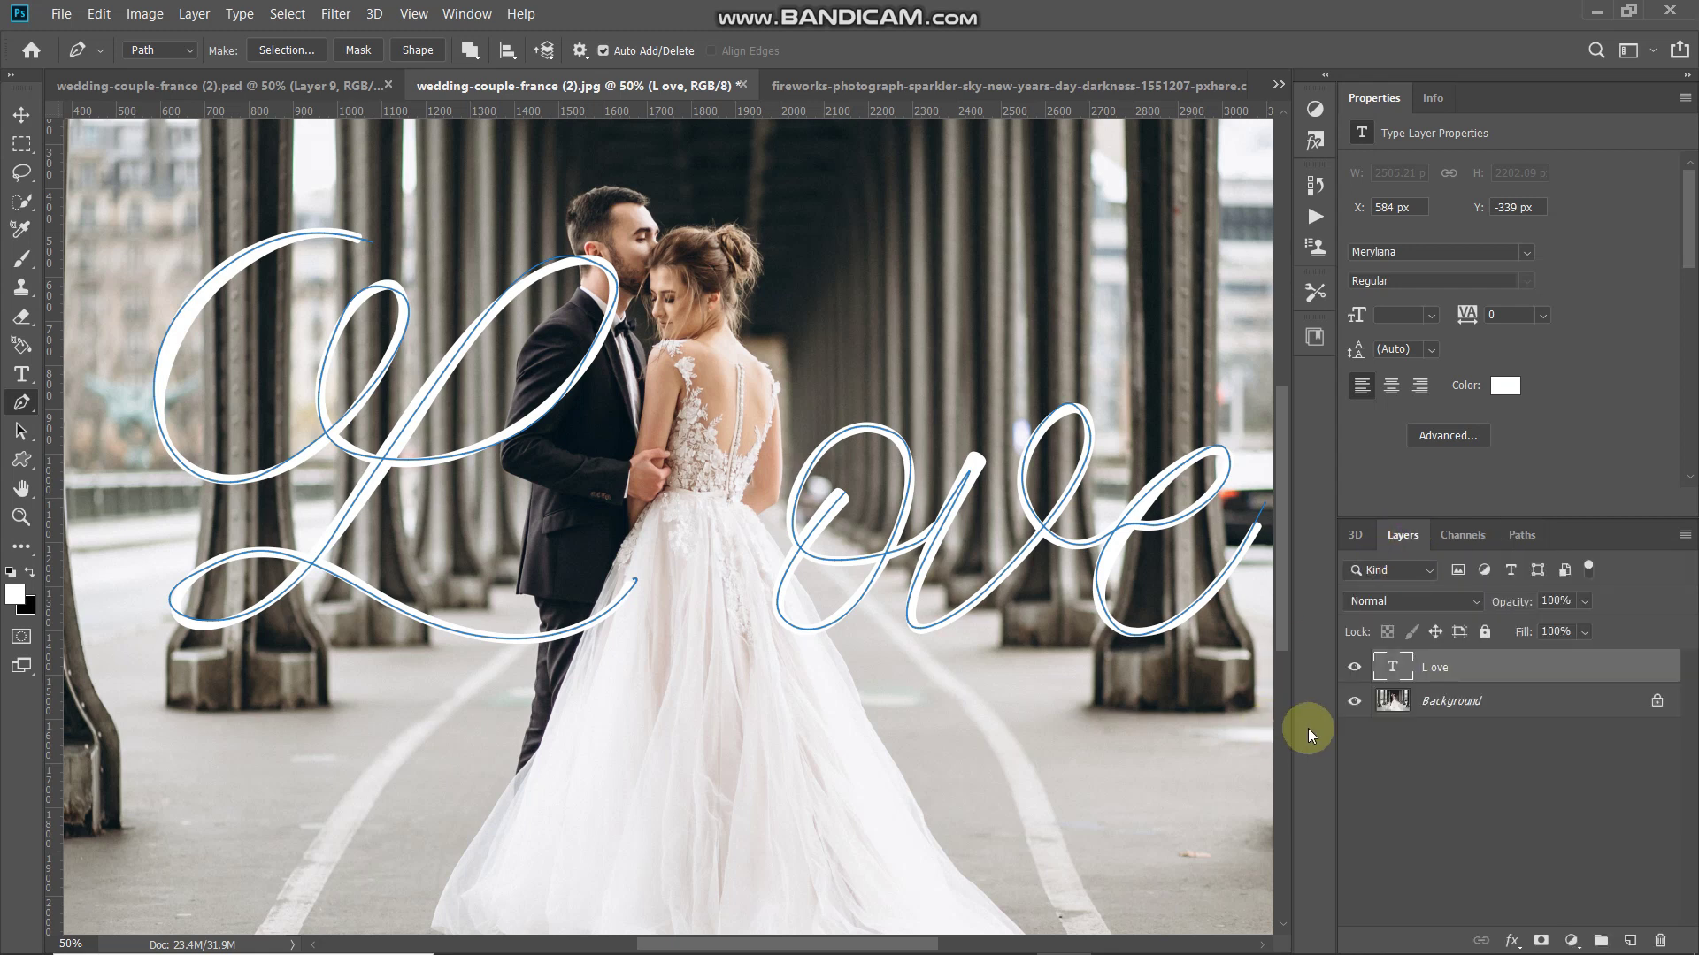
left_click(1353, 670)
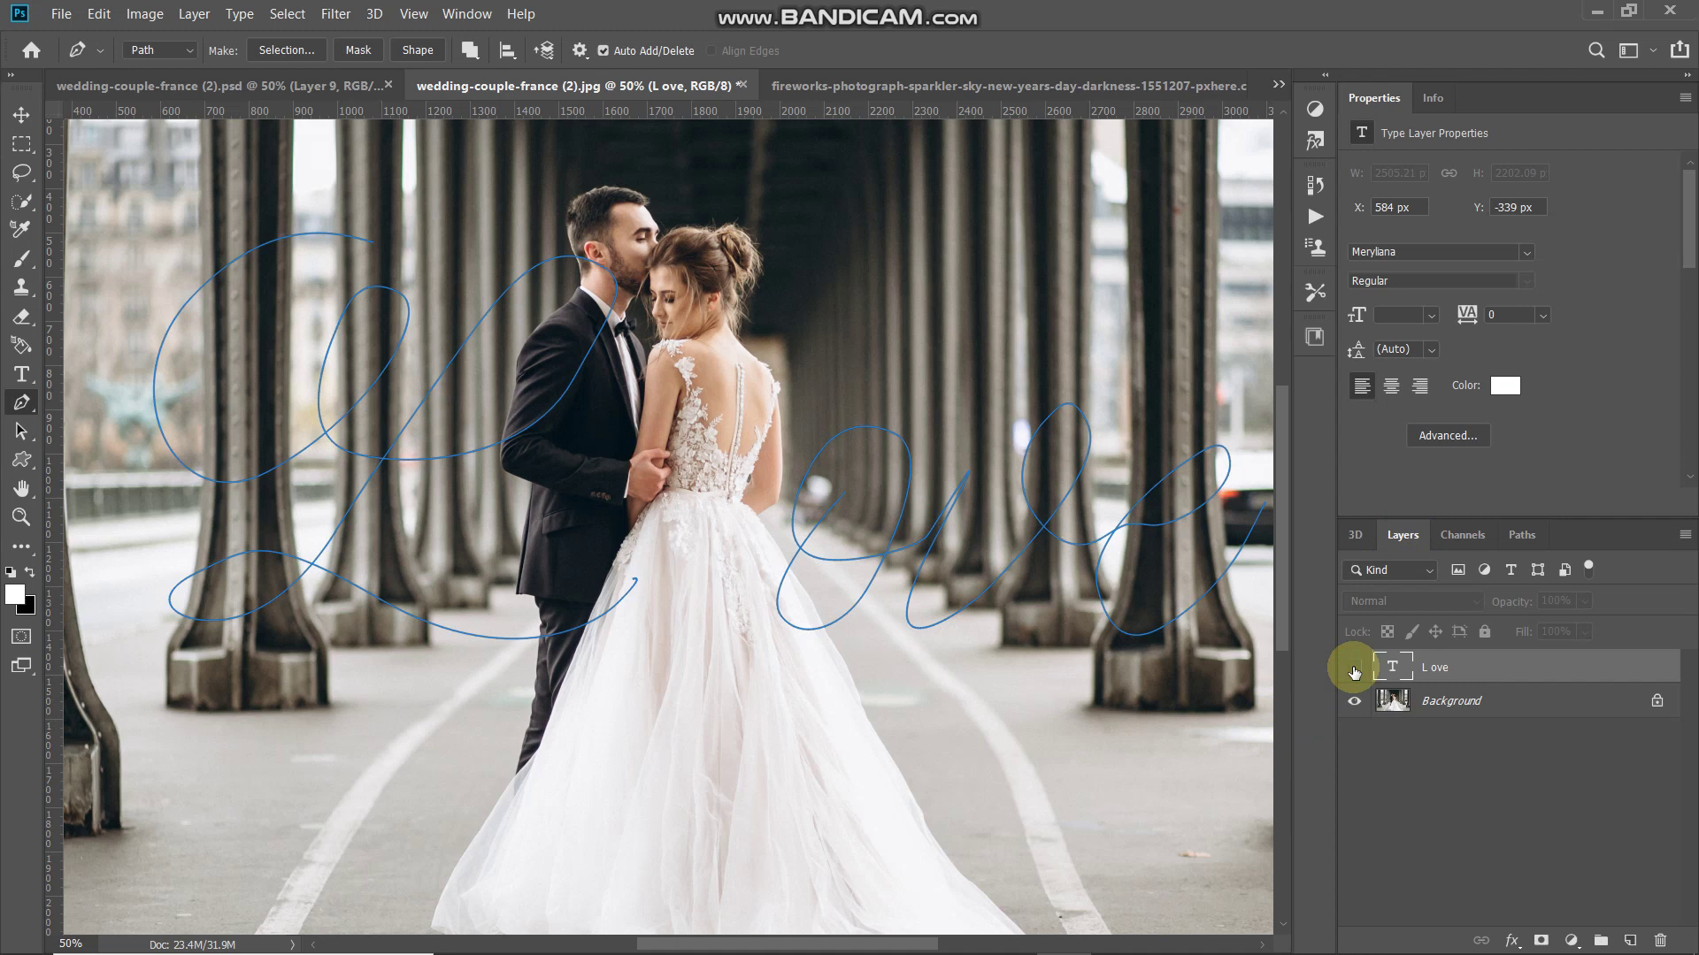
key("ctrl+0")
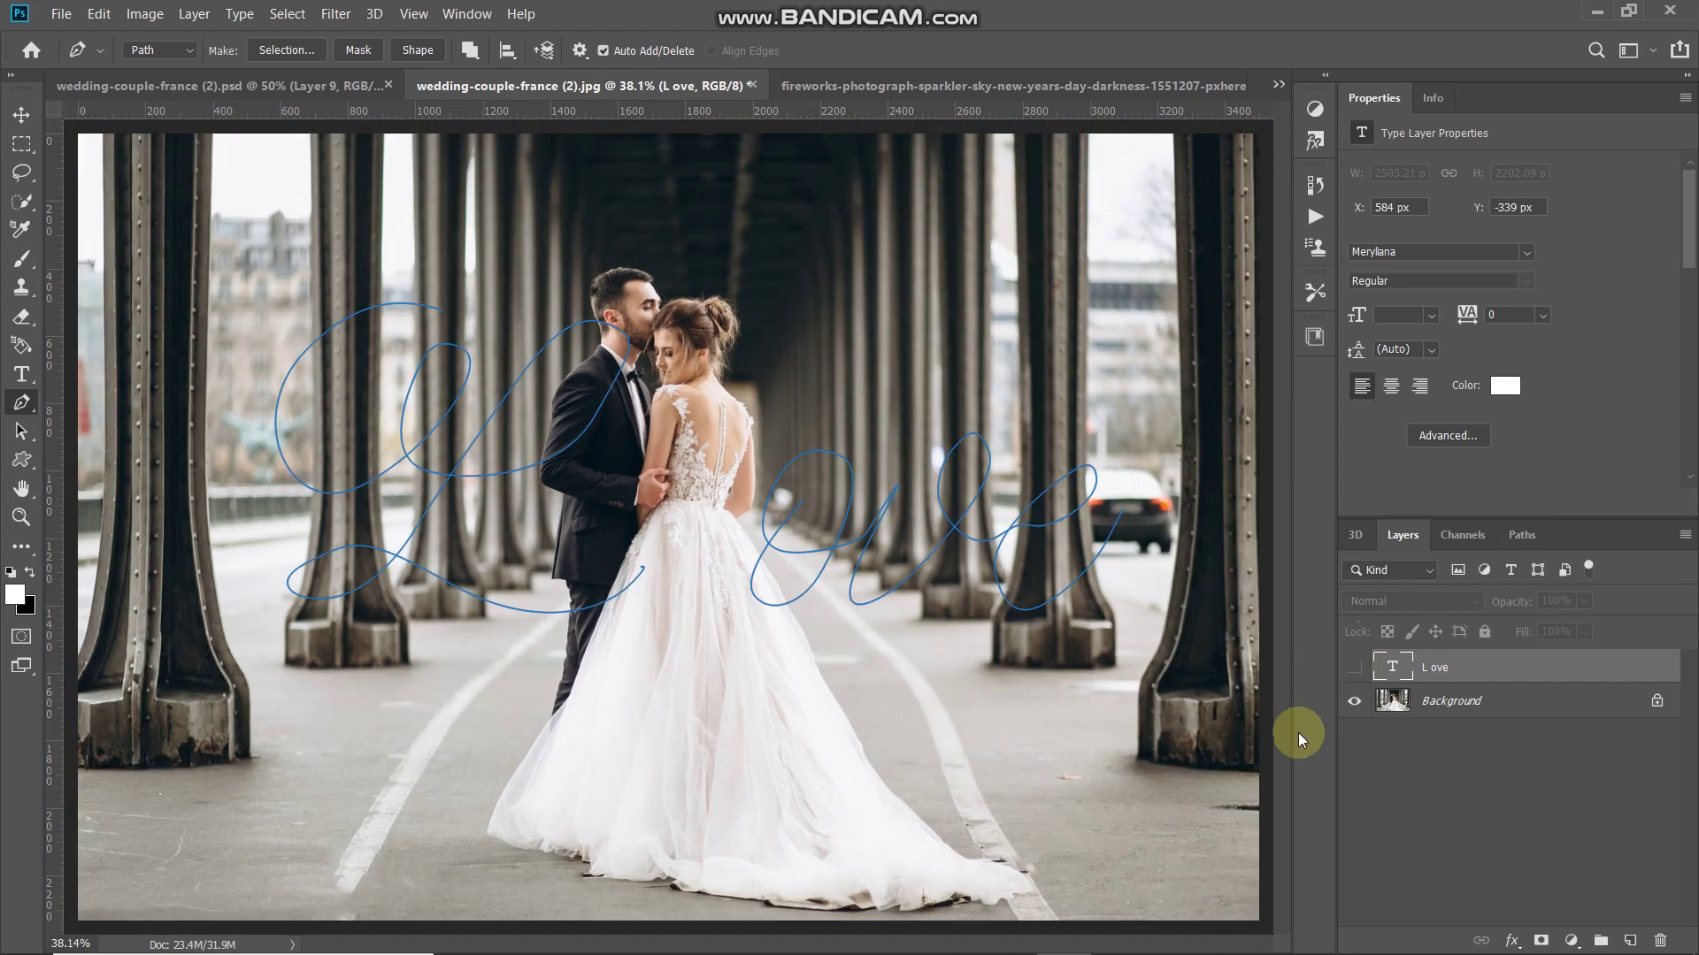
Add a new empty layer above the text layer and activate the Brush tool
left_click(1629, 941)
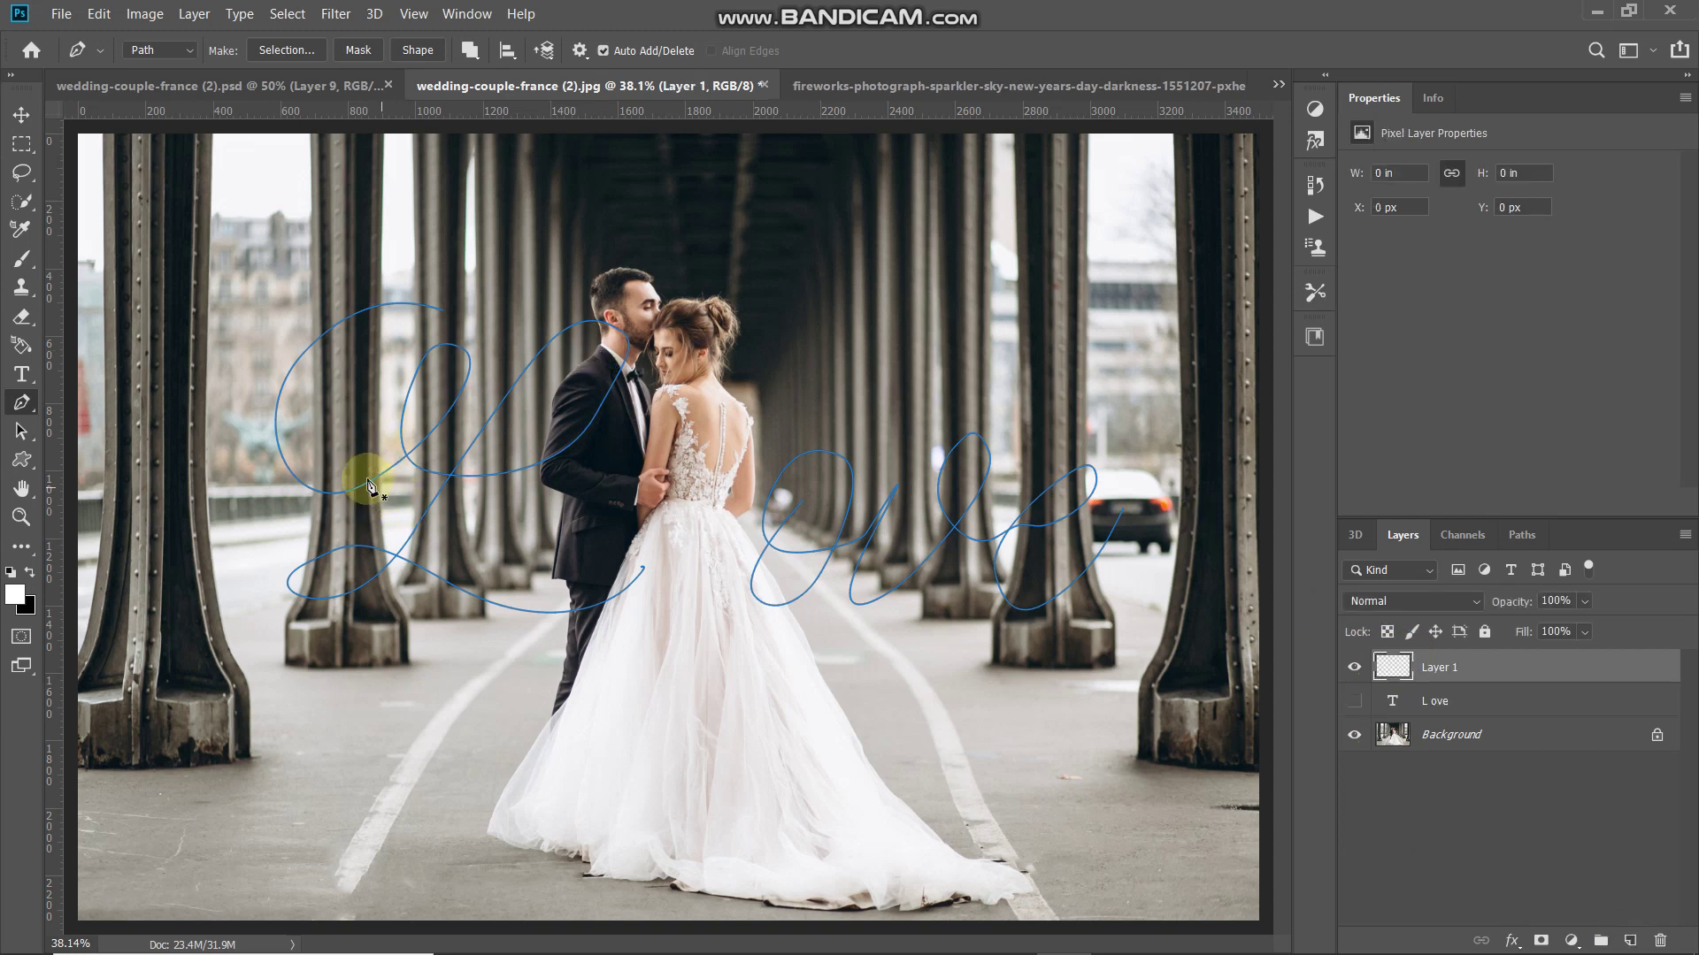
left_click(16, 265)
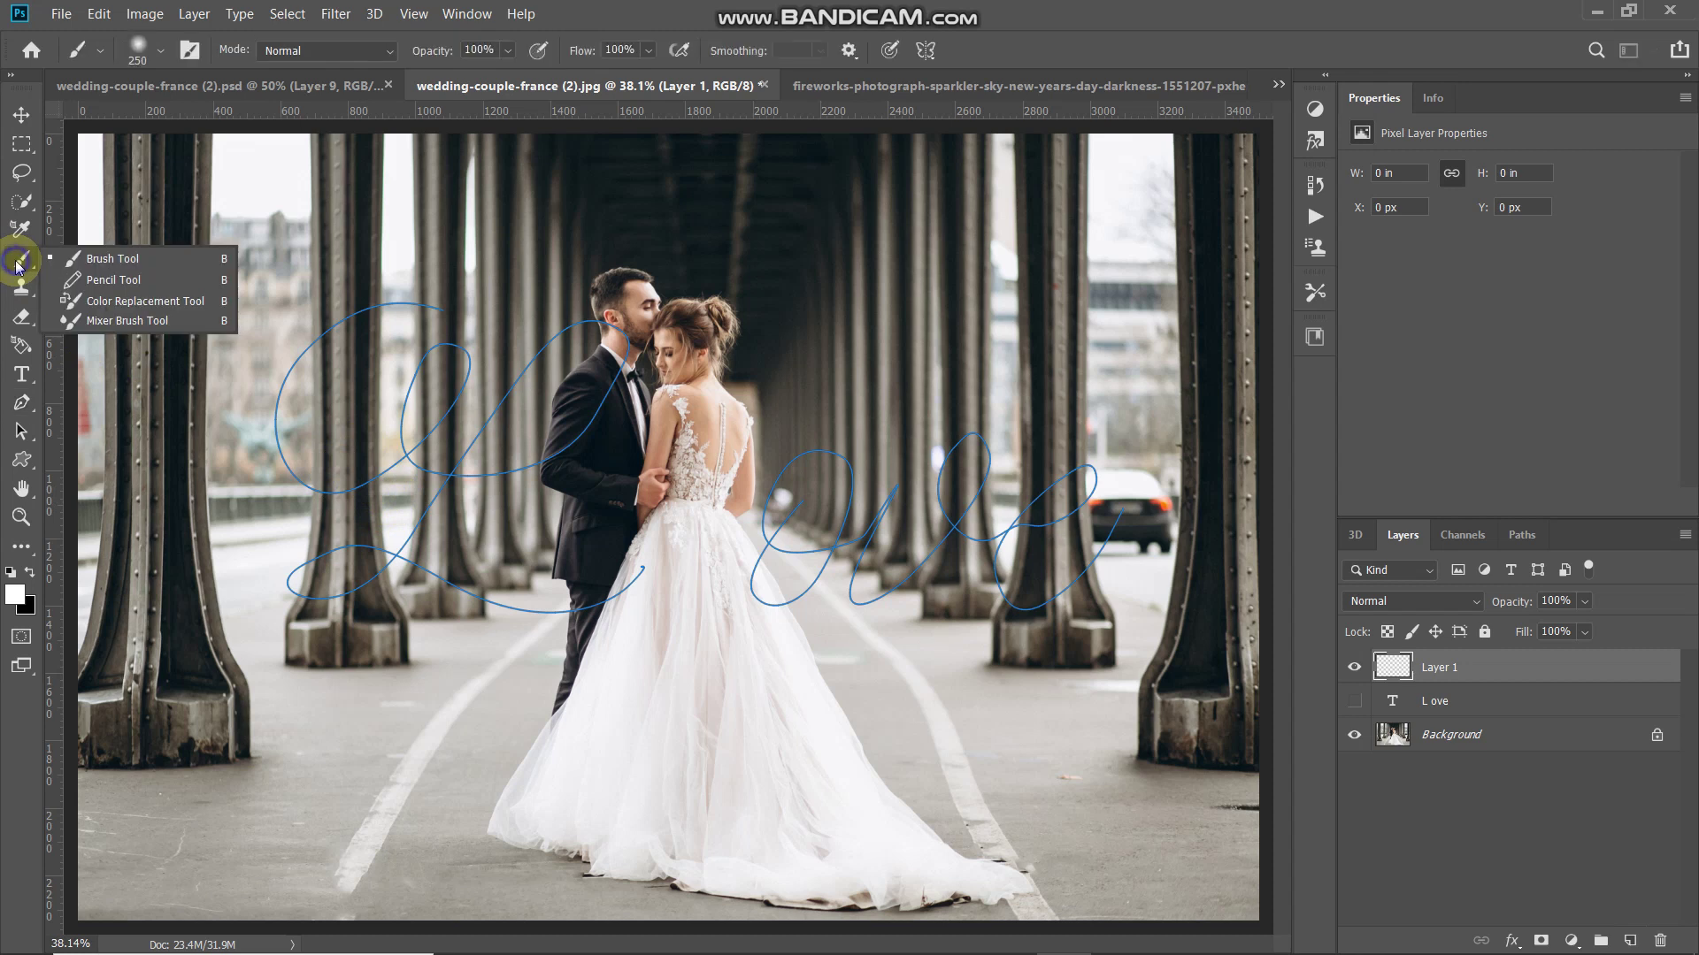
left_click(73, 259)
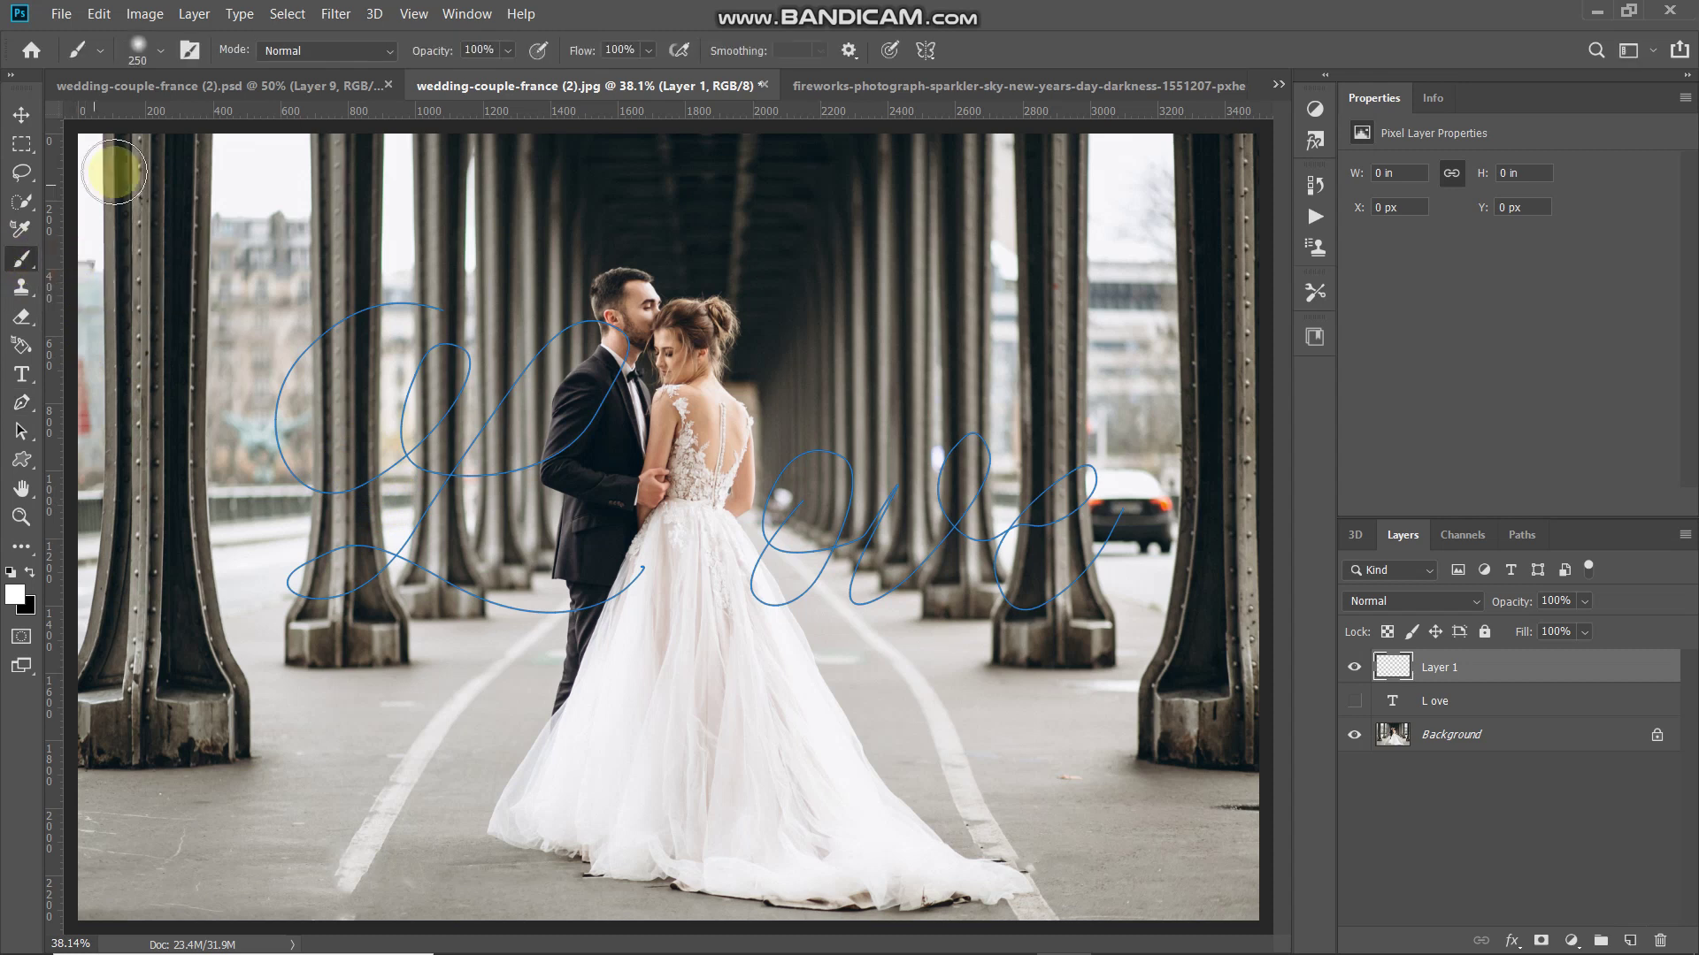
Choose the Sparkle_Small brush preset and enable Shape Dynamics with 100% size jitter and 100% angle jitter
left_click(190, 50)
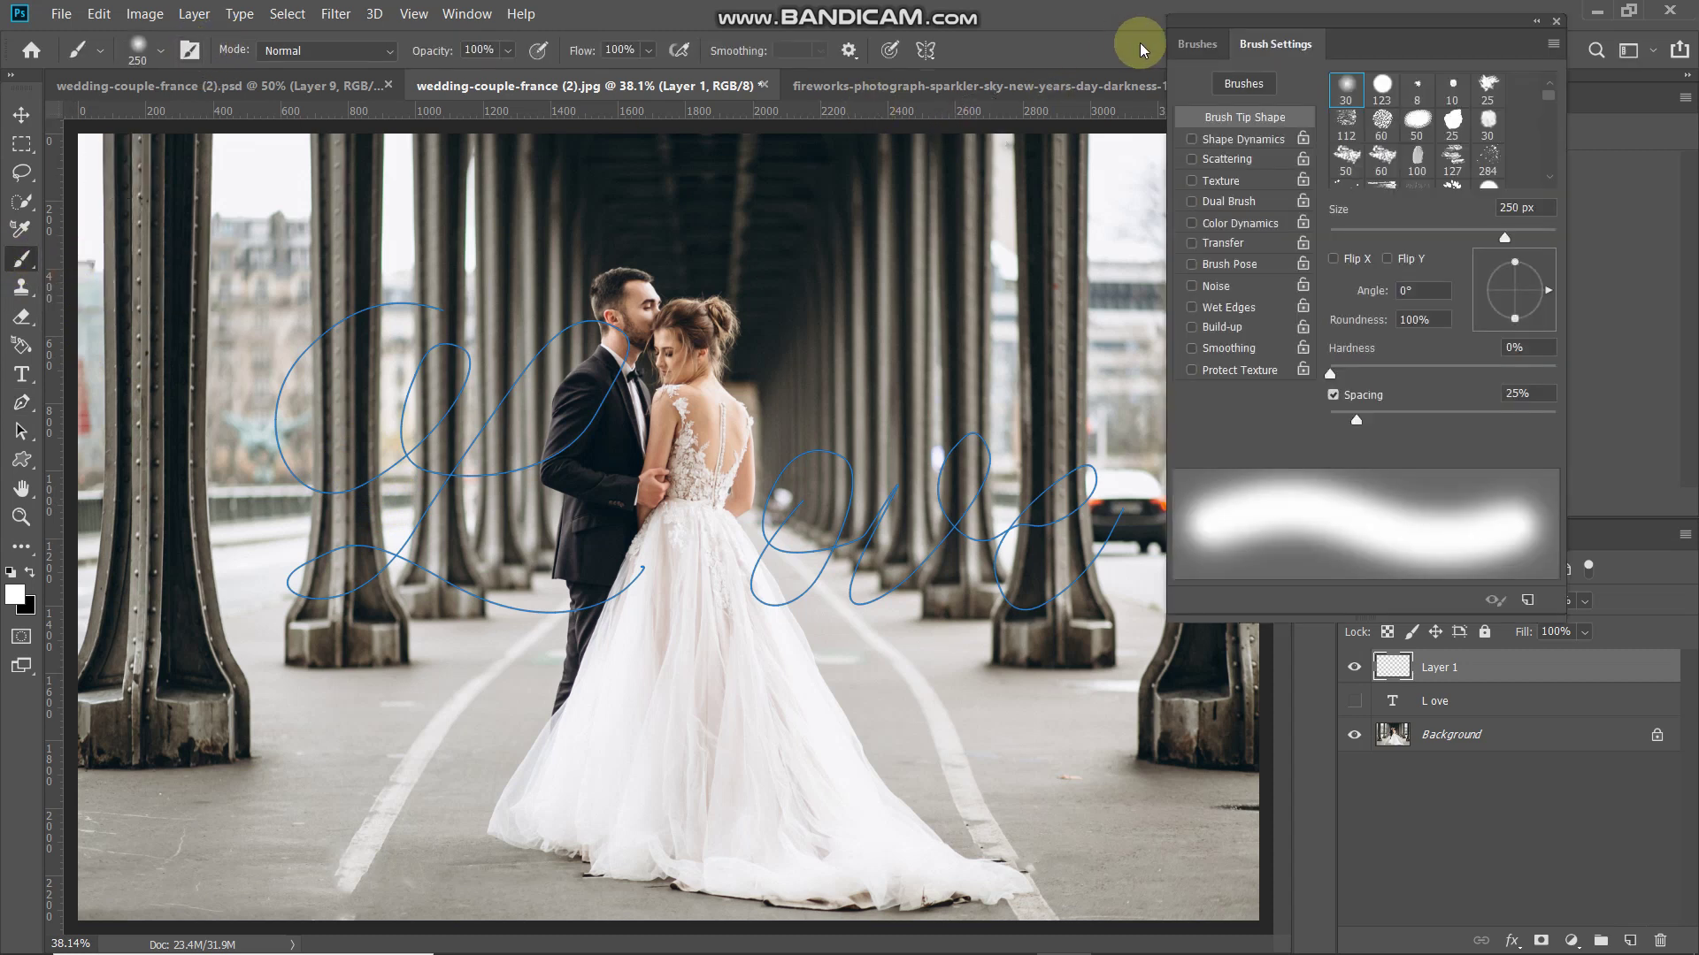
left_click(1196, 44)
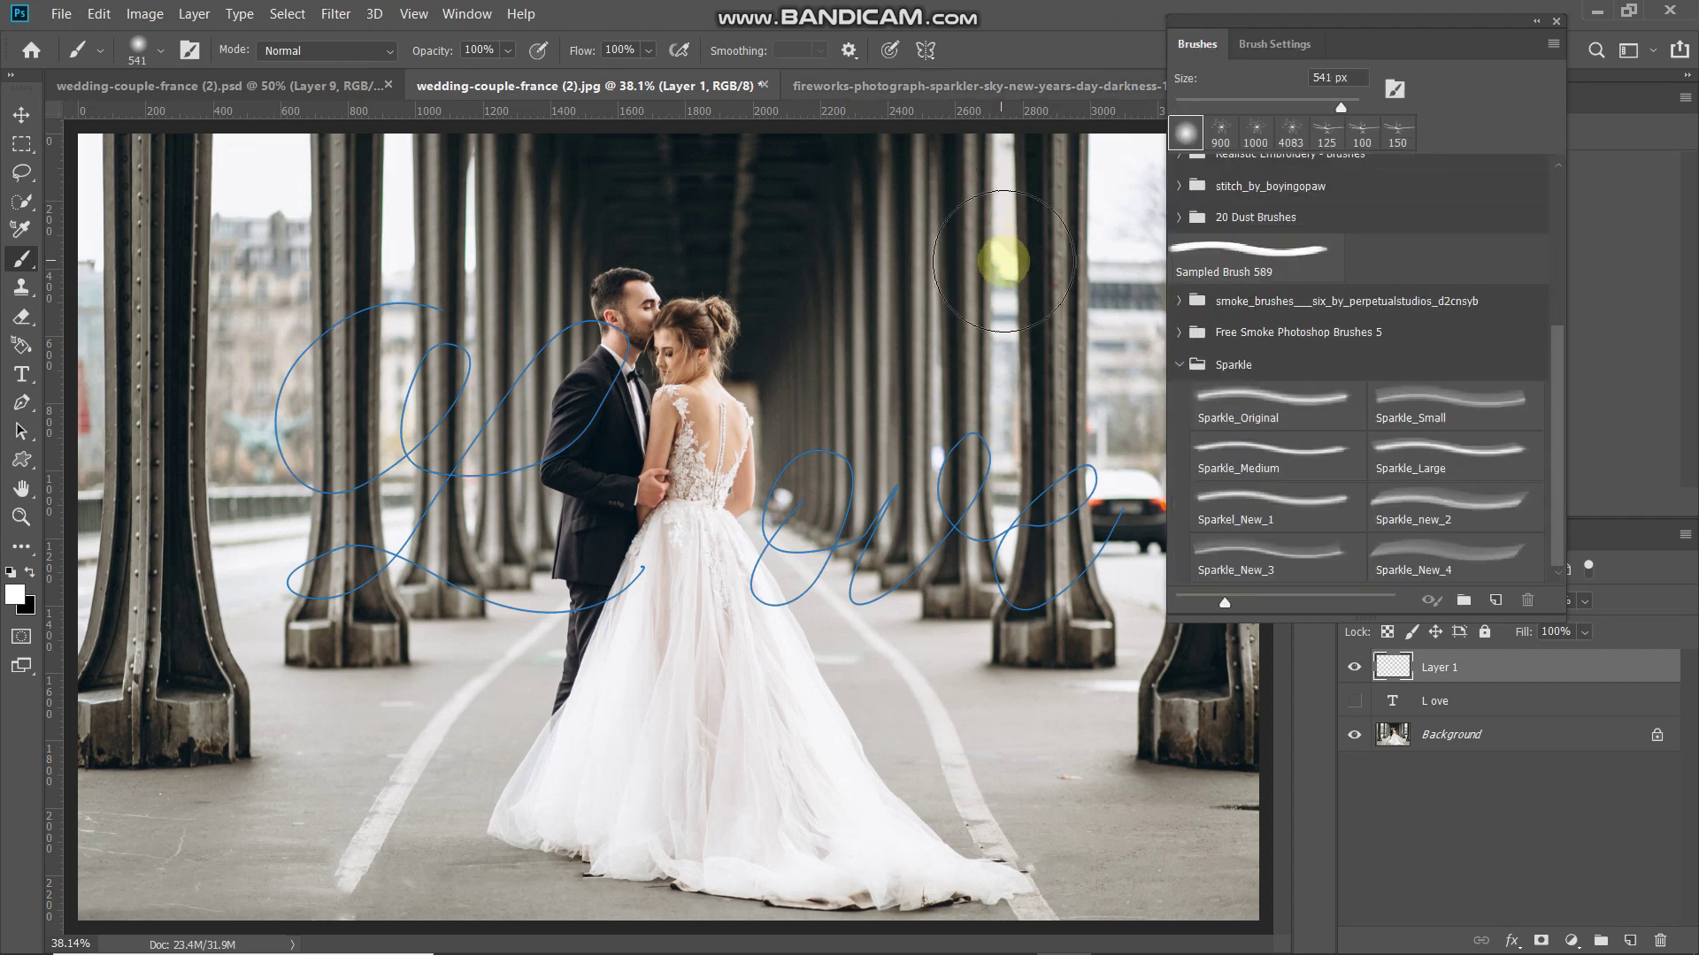
left_click(1427, 410)
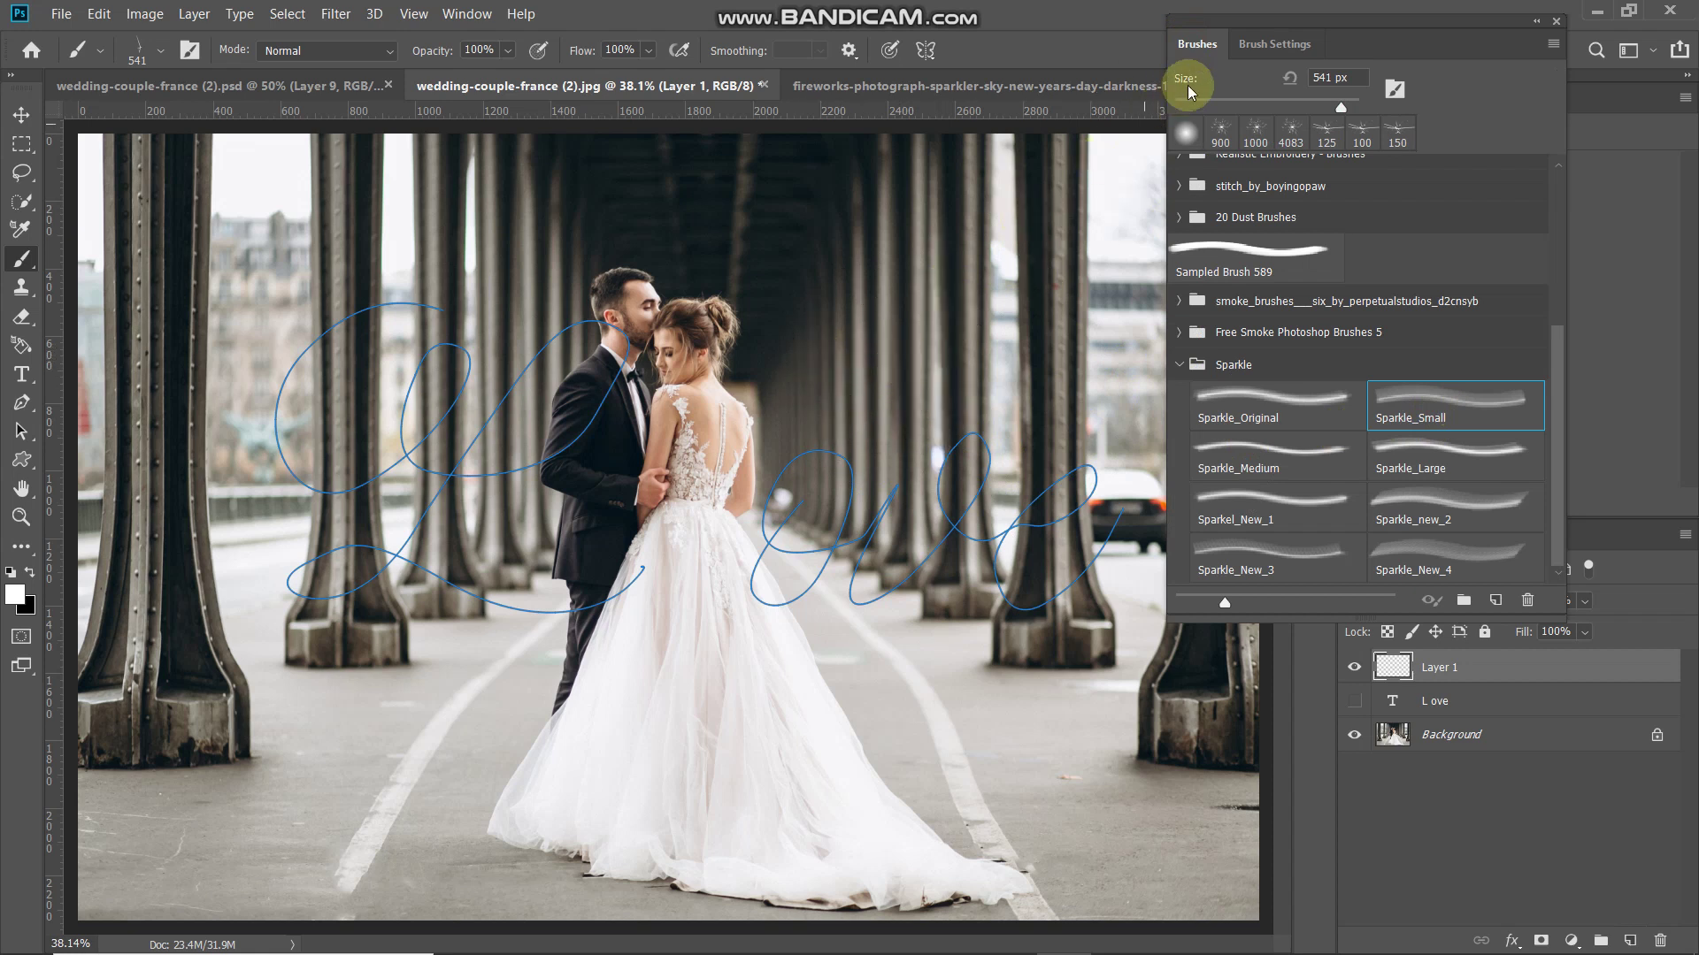
left_click(1247, 49)
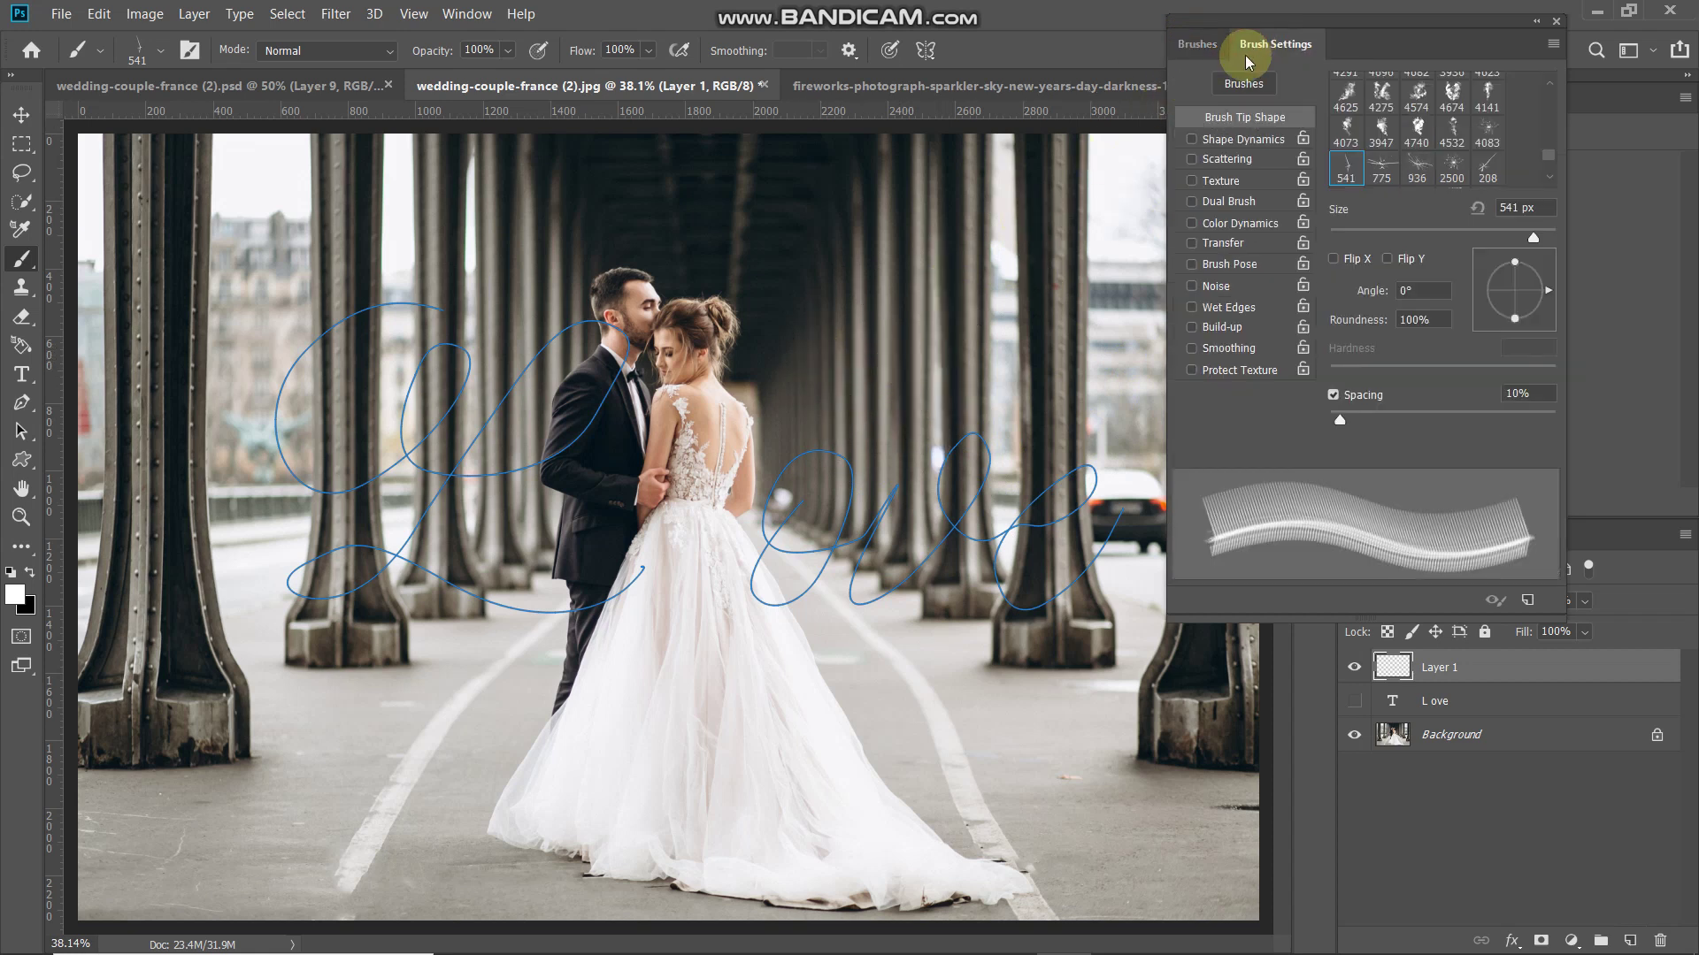
left_click(1232, 141)
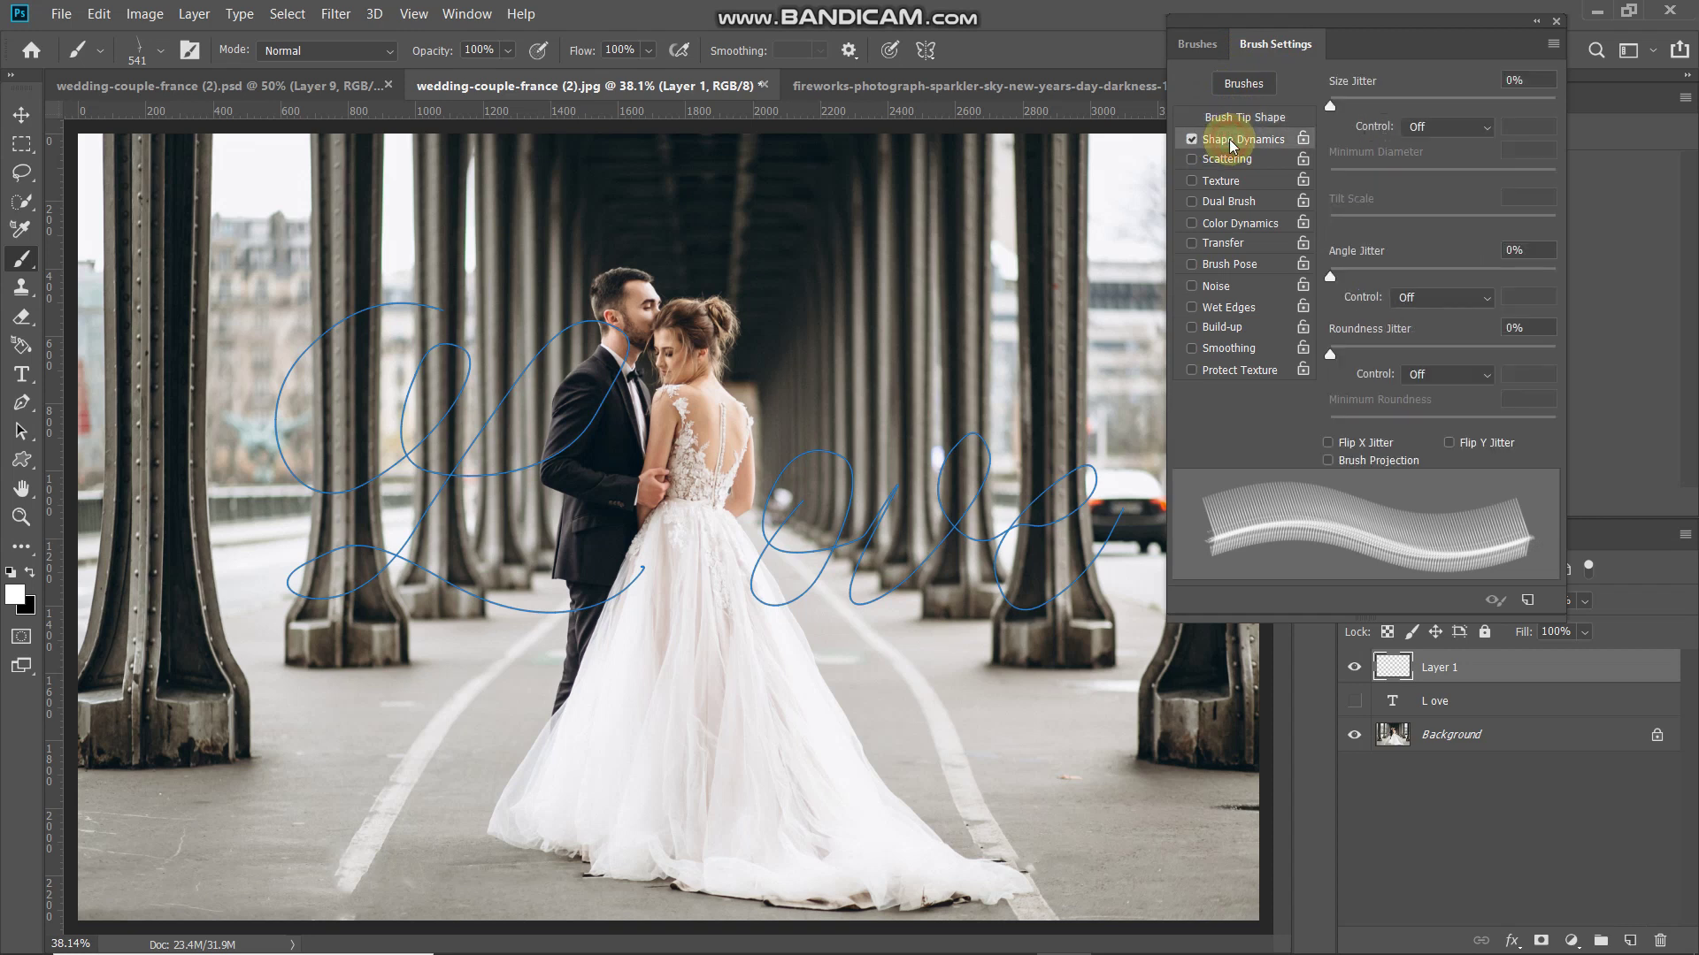
left_click_drag(1341, 104, 1575, 104)
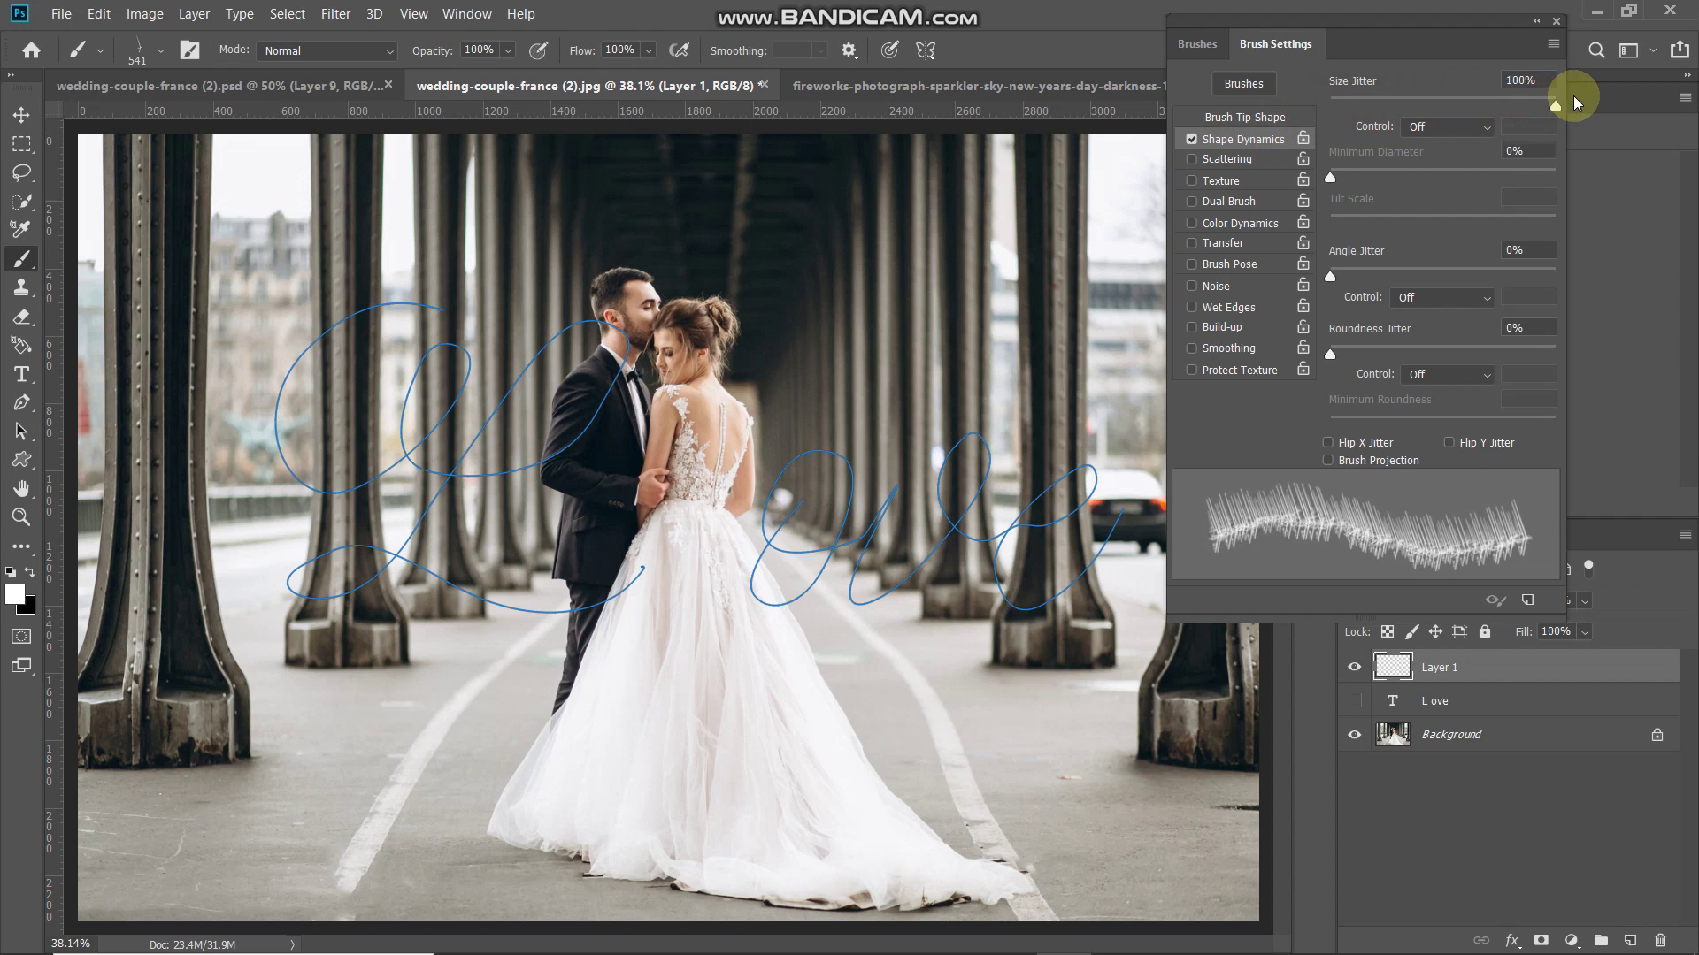
mouse_move(1344, 277)
left_mouse_down()
mouse_move(1437, 267)
mouse_move(1462, 288)
mouse_move(1542, 267)
mouse_move(1513, 292)
left_mouse_up()
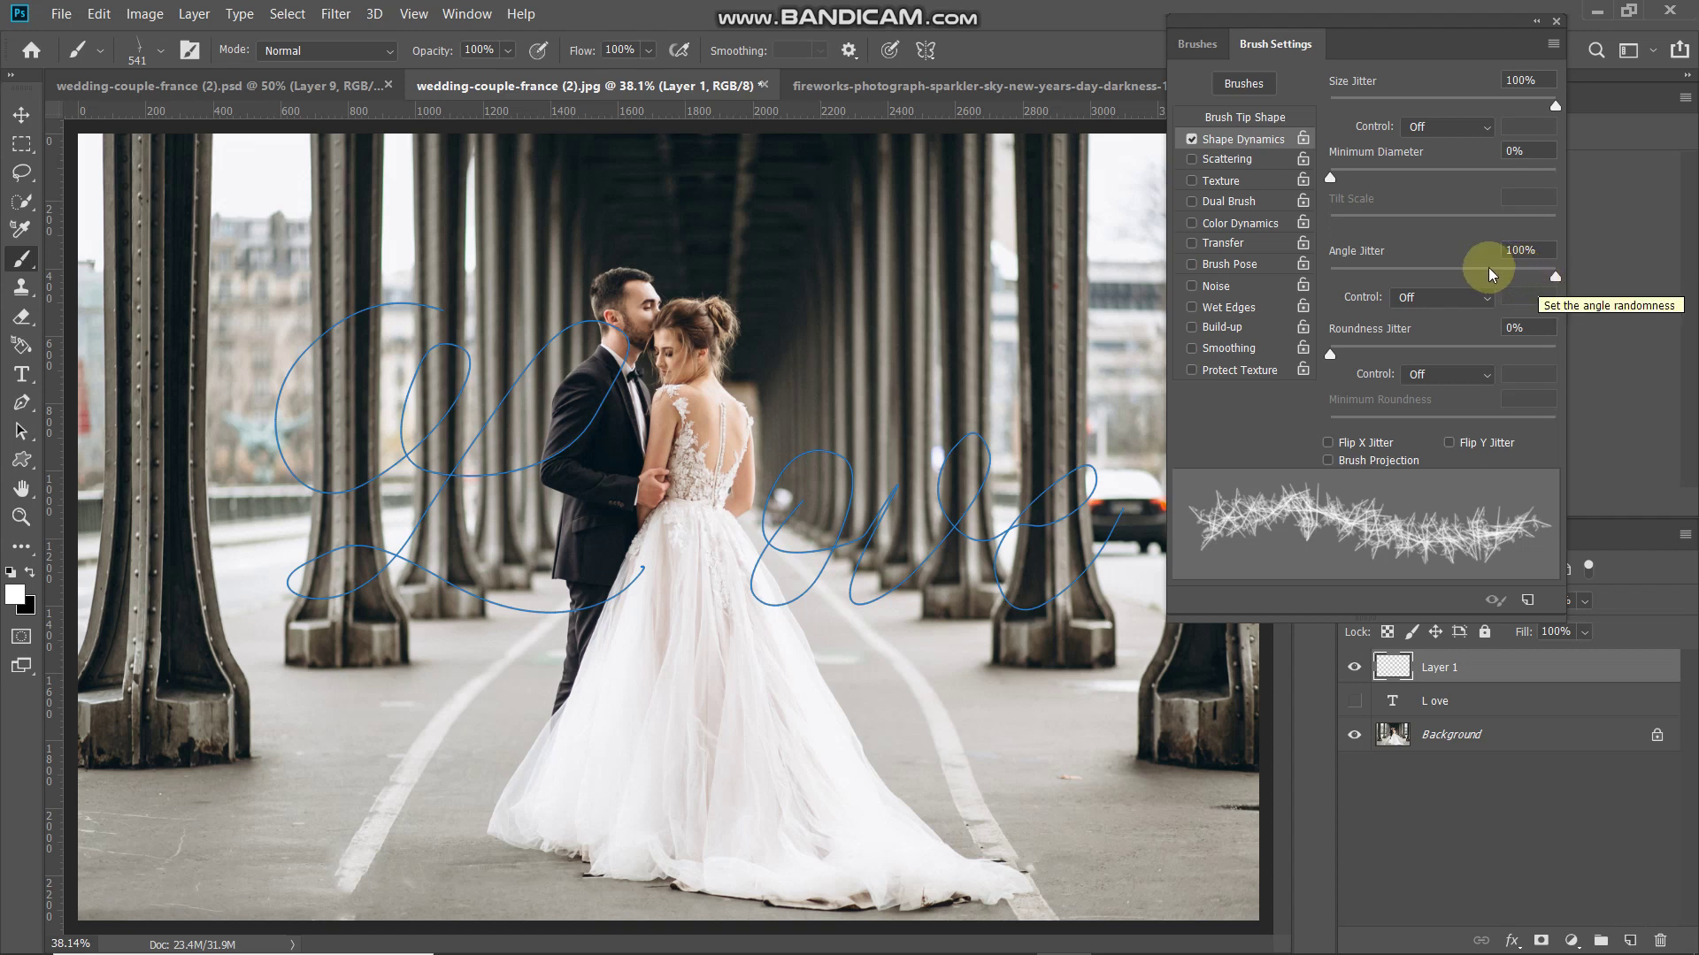
Enable Transfer with 20% opacity jitter for the Sparkle_Small brush and use 10% tip spacing
left_click(1241, 247)
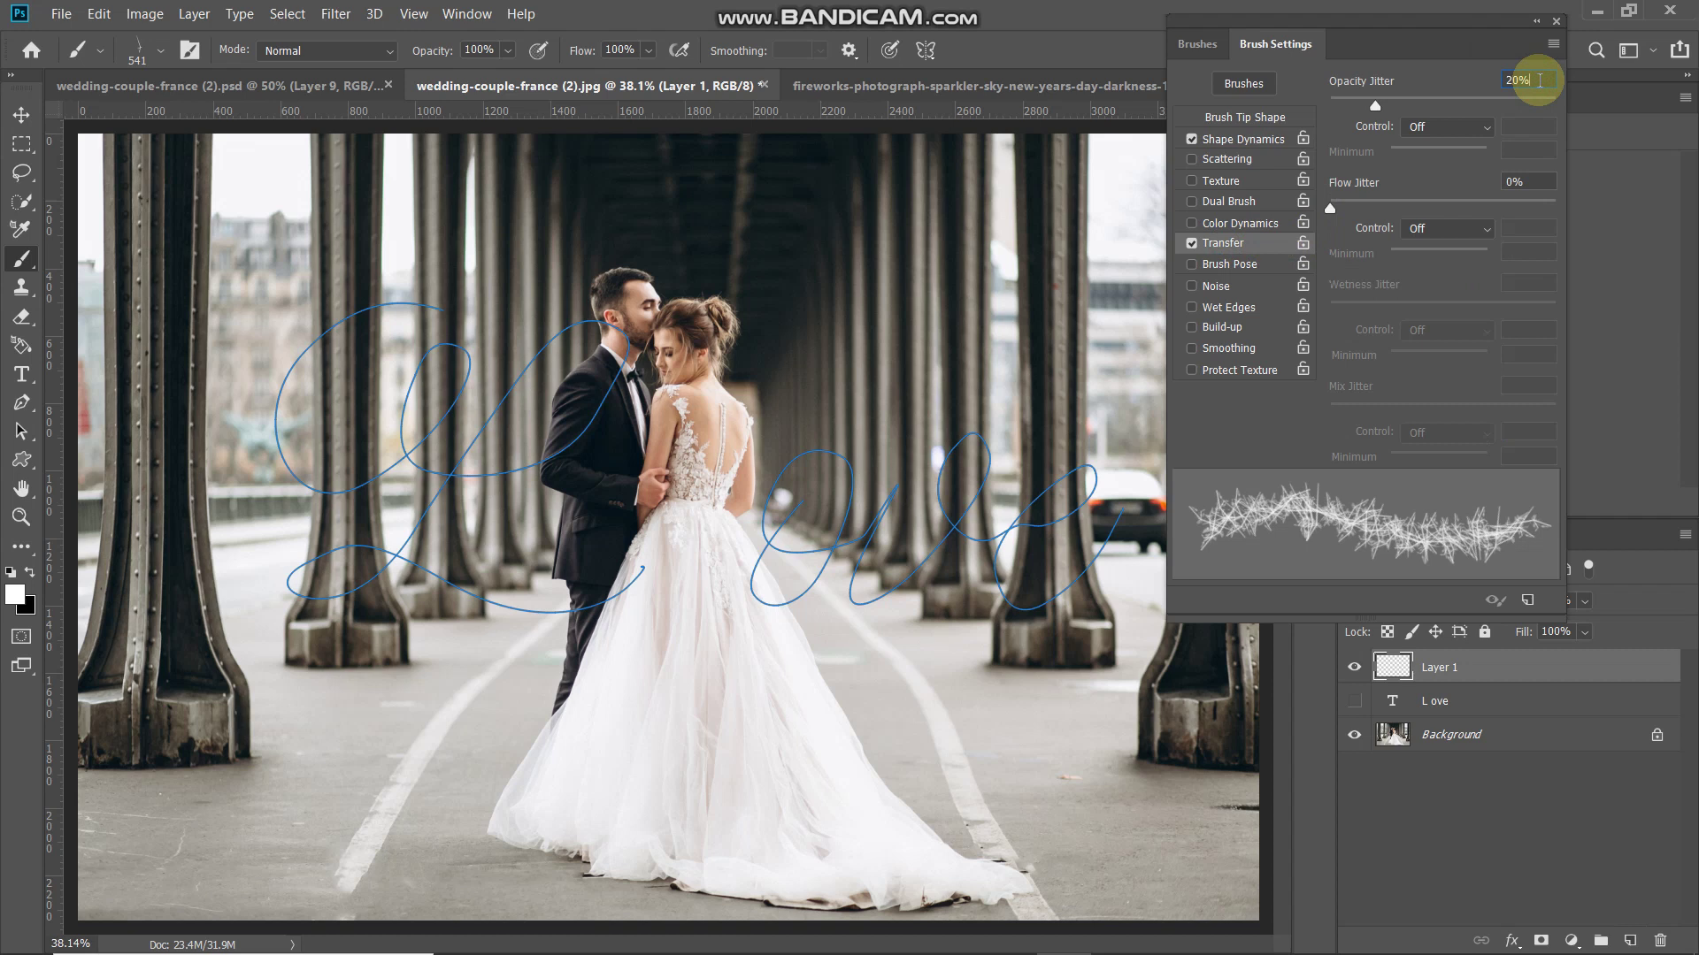
left_click(1241, 118)
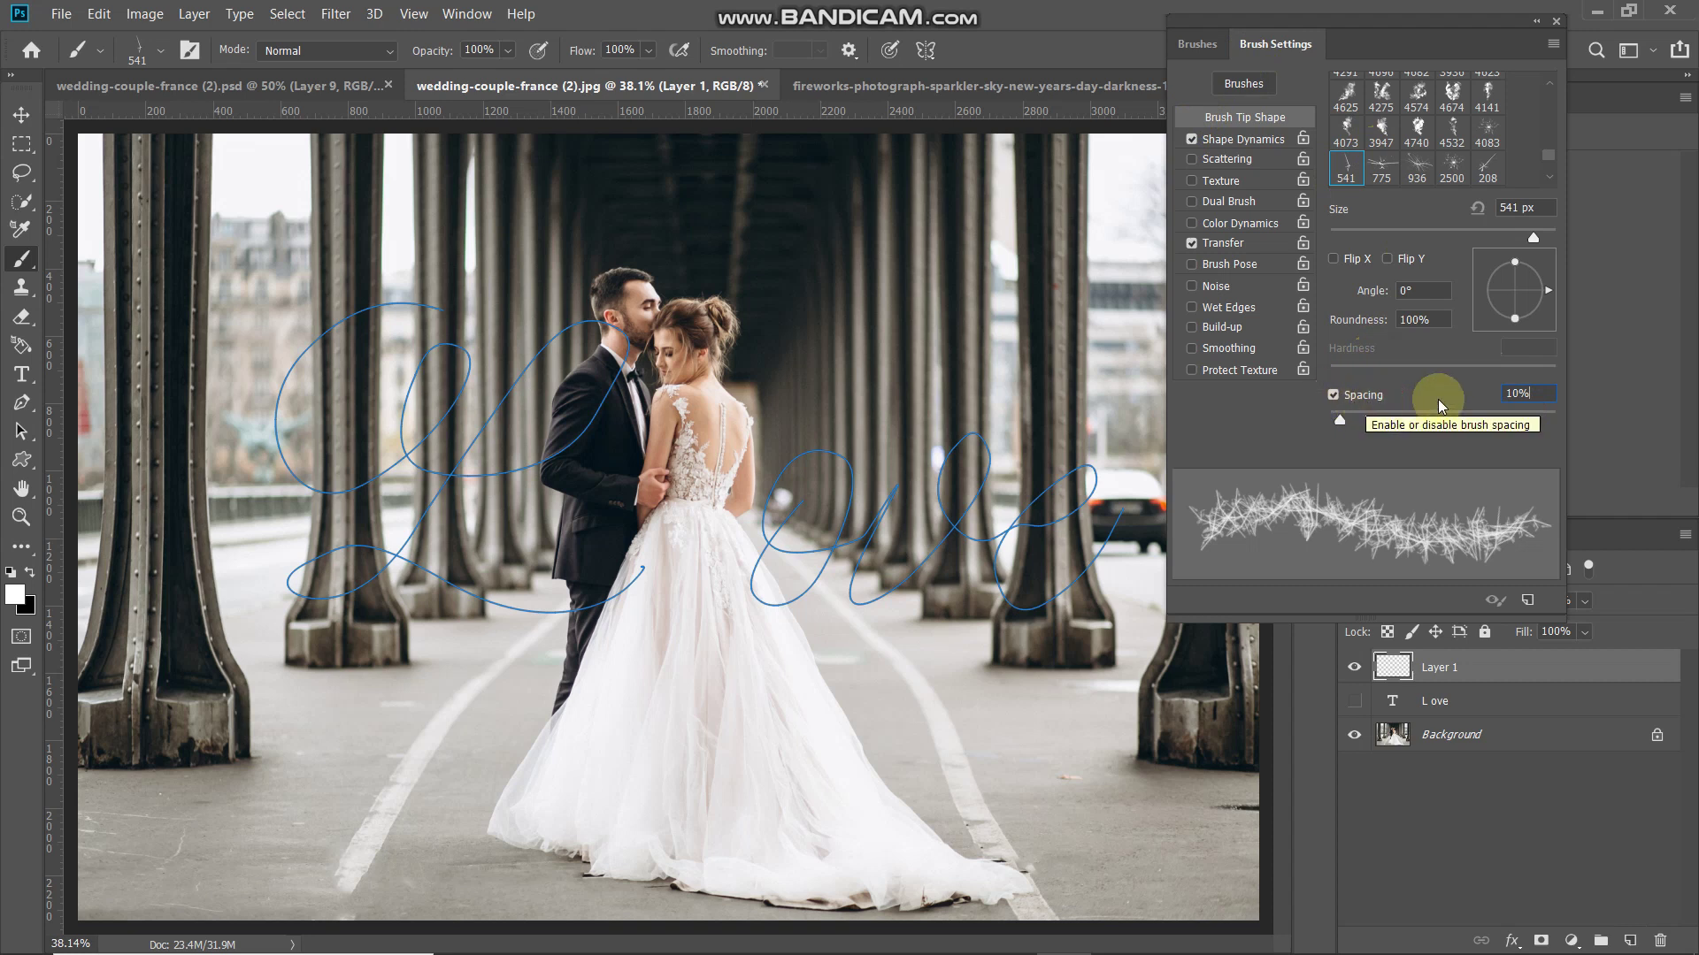
left_click(1537, 391)
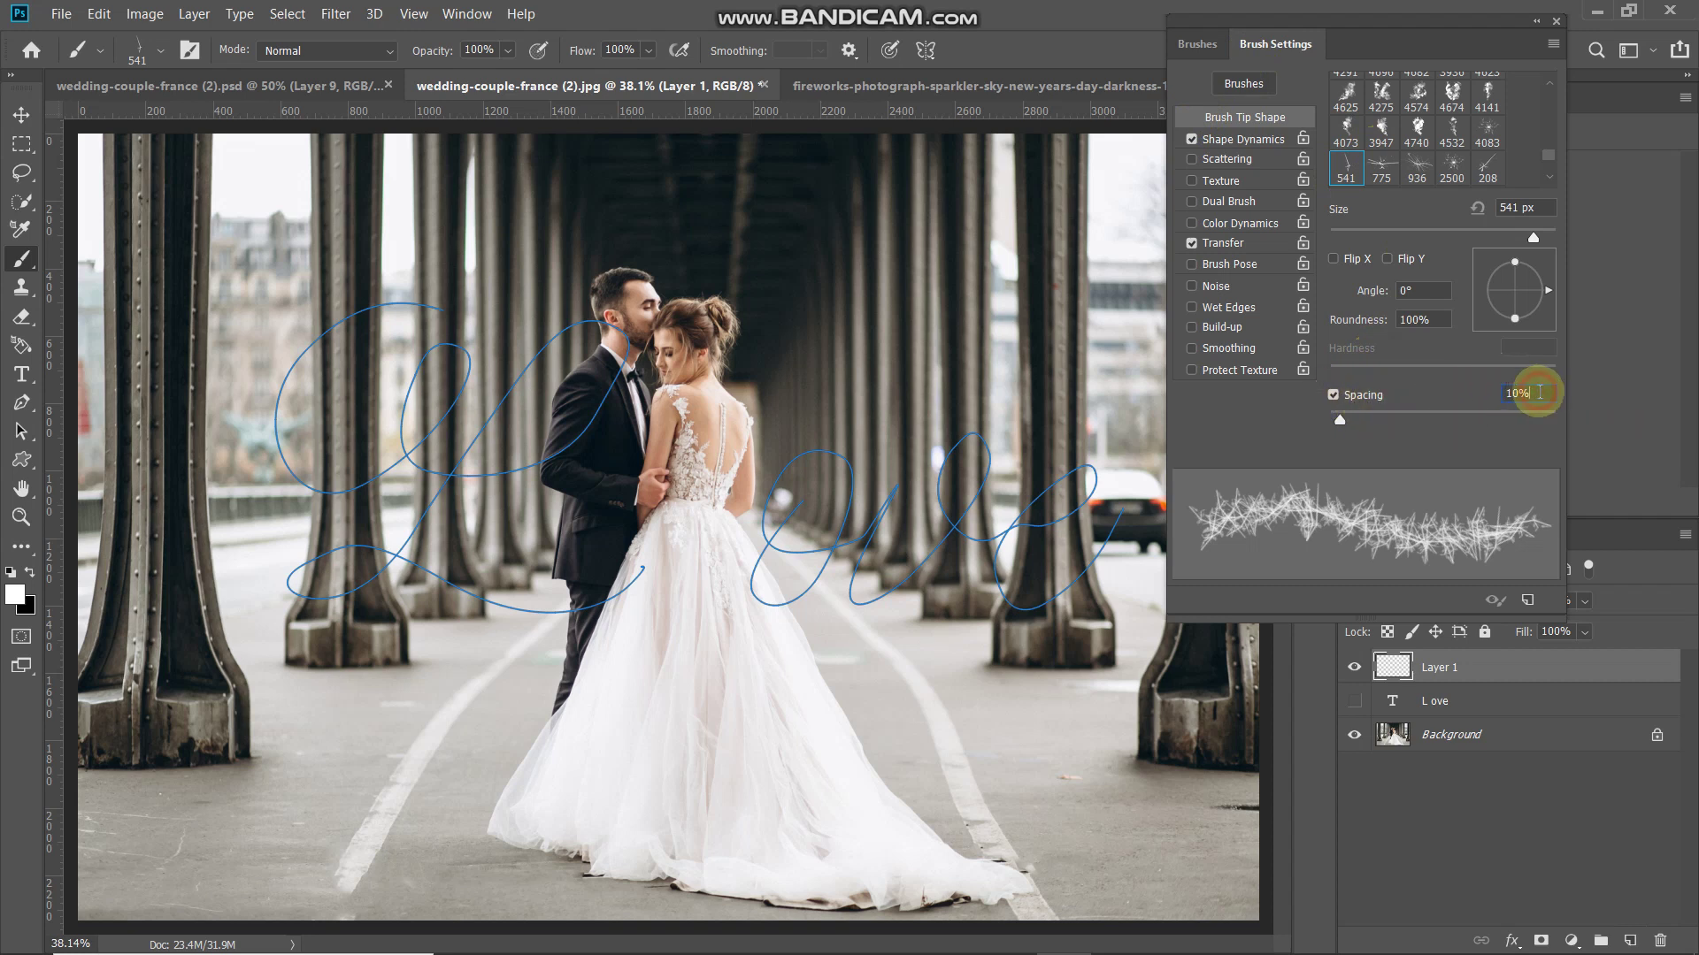
Paint a test stroke over the columns beside the couple, undo it, and reduce the brush size to 90 px
mouse_move(957, 289)
left_mouse_down()
mouse_move(916, 223)
mouse_move(828, 210)
mouse_move(783, 249)
mouse_move(752, 305)
left_mouse_up()
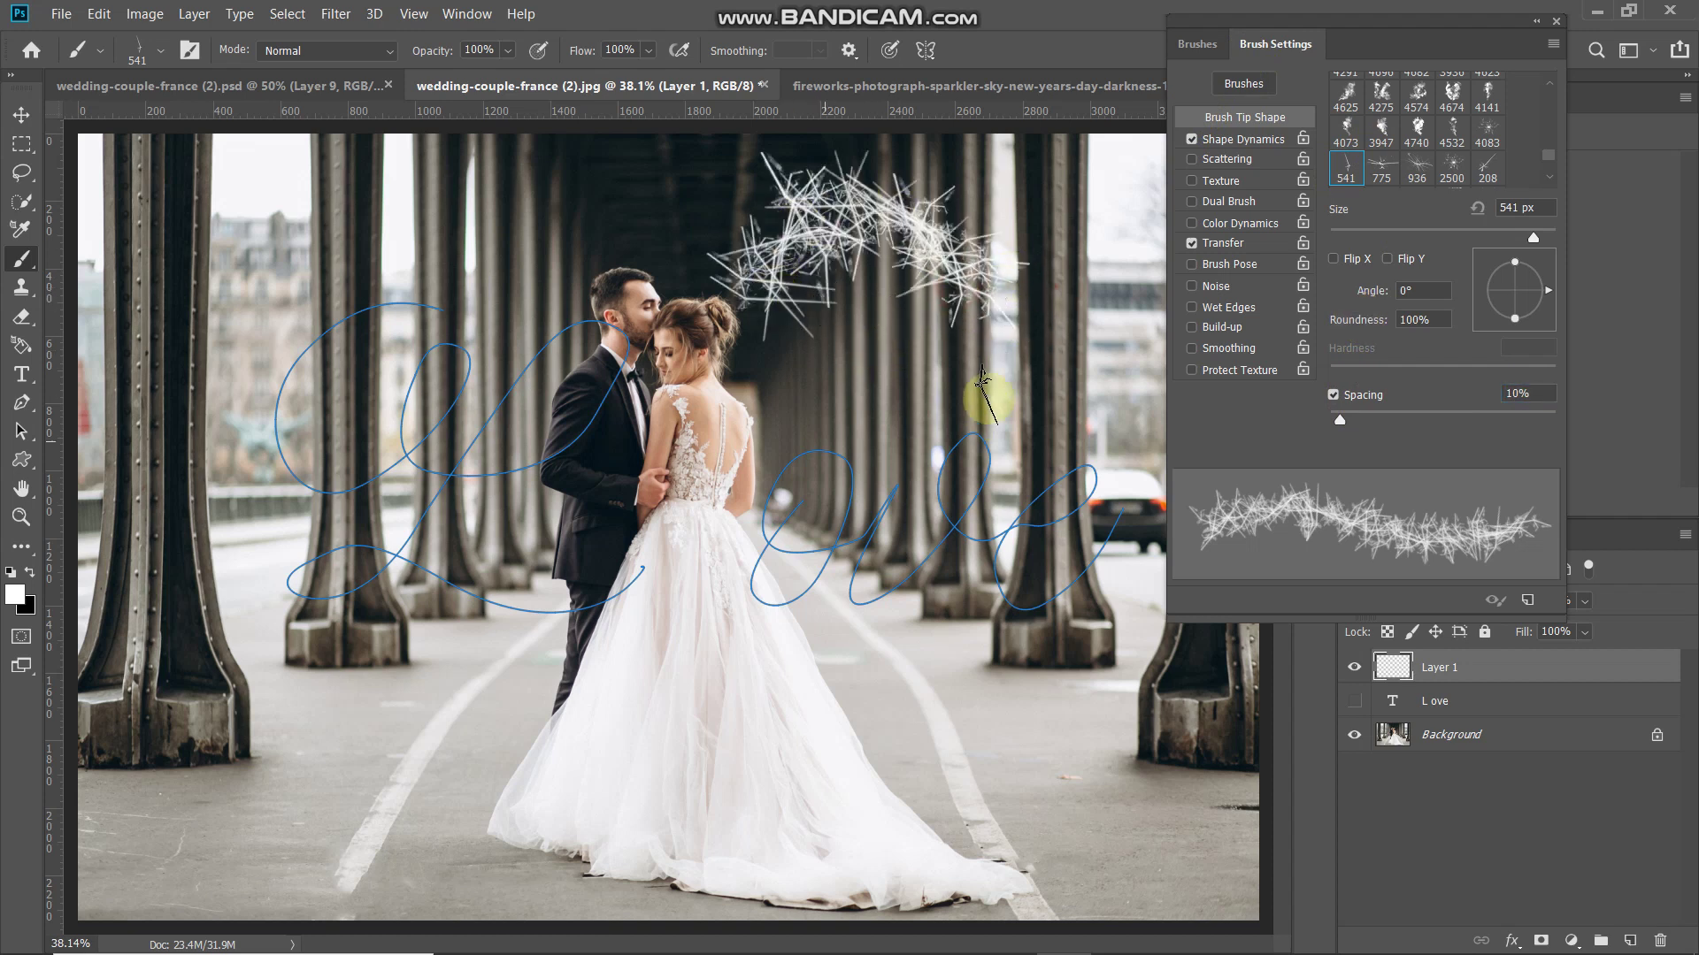
key("ctrl+z")
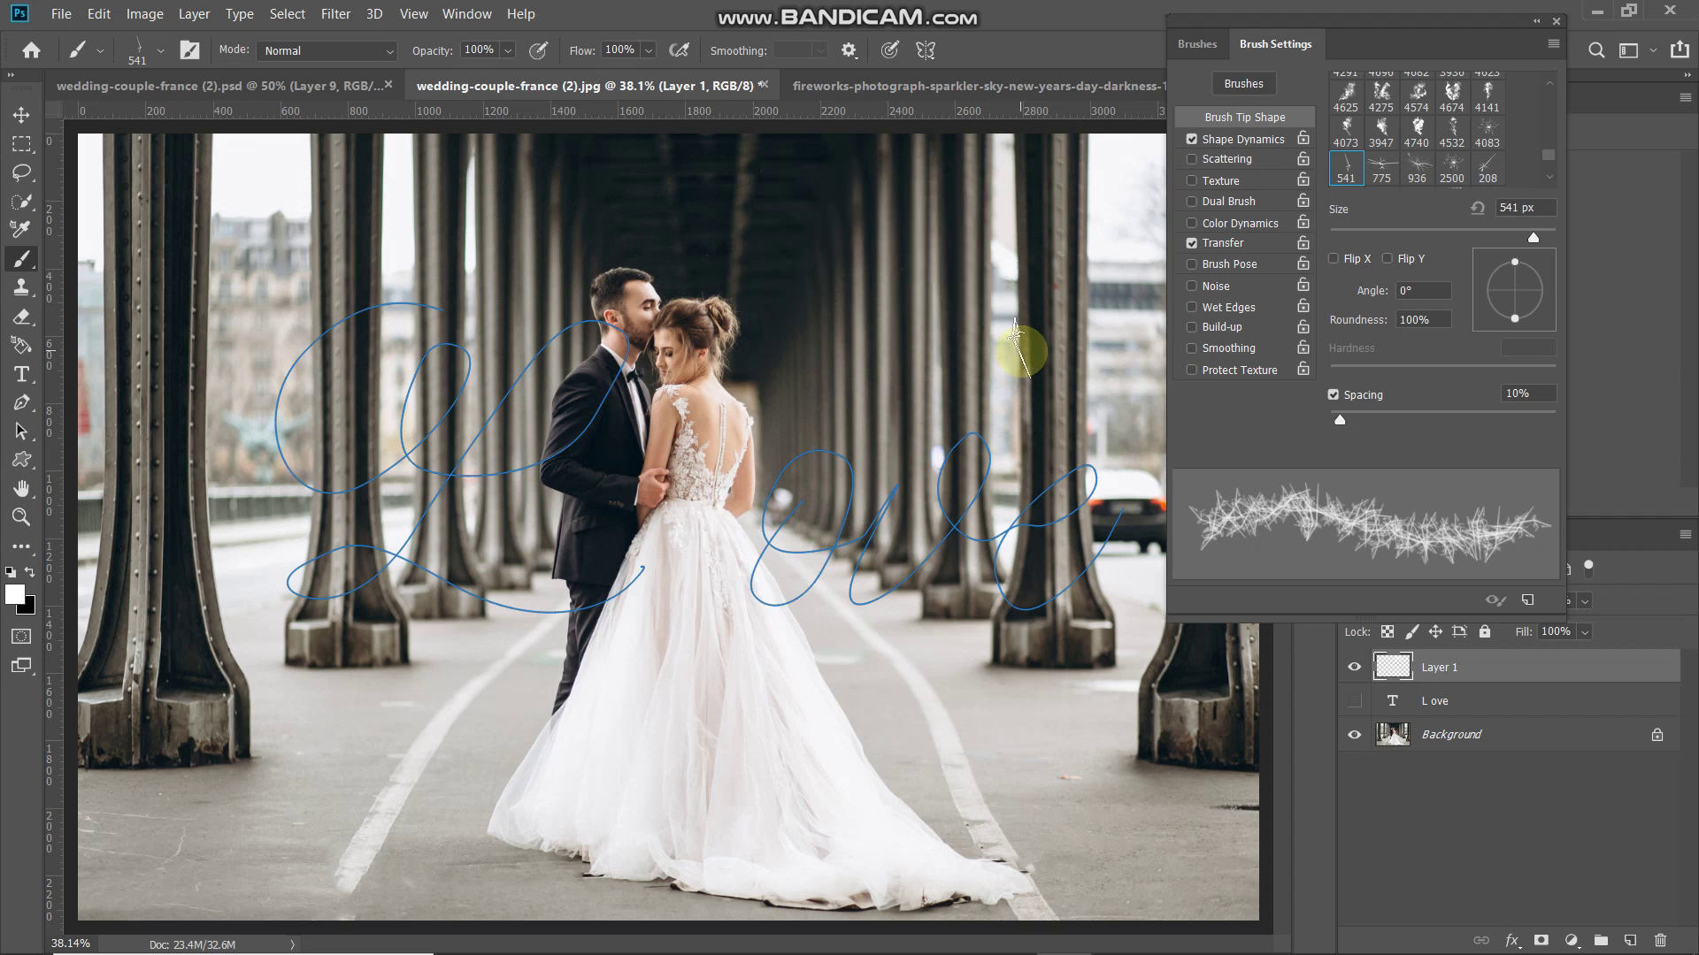
key("bracketleft")
key("bracketleft")
key("bracketleft")
key("bracketleft")
key("bracketleft")
key("bracketleft")
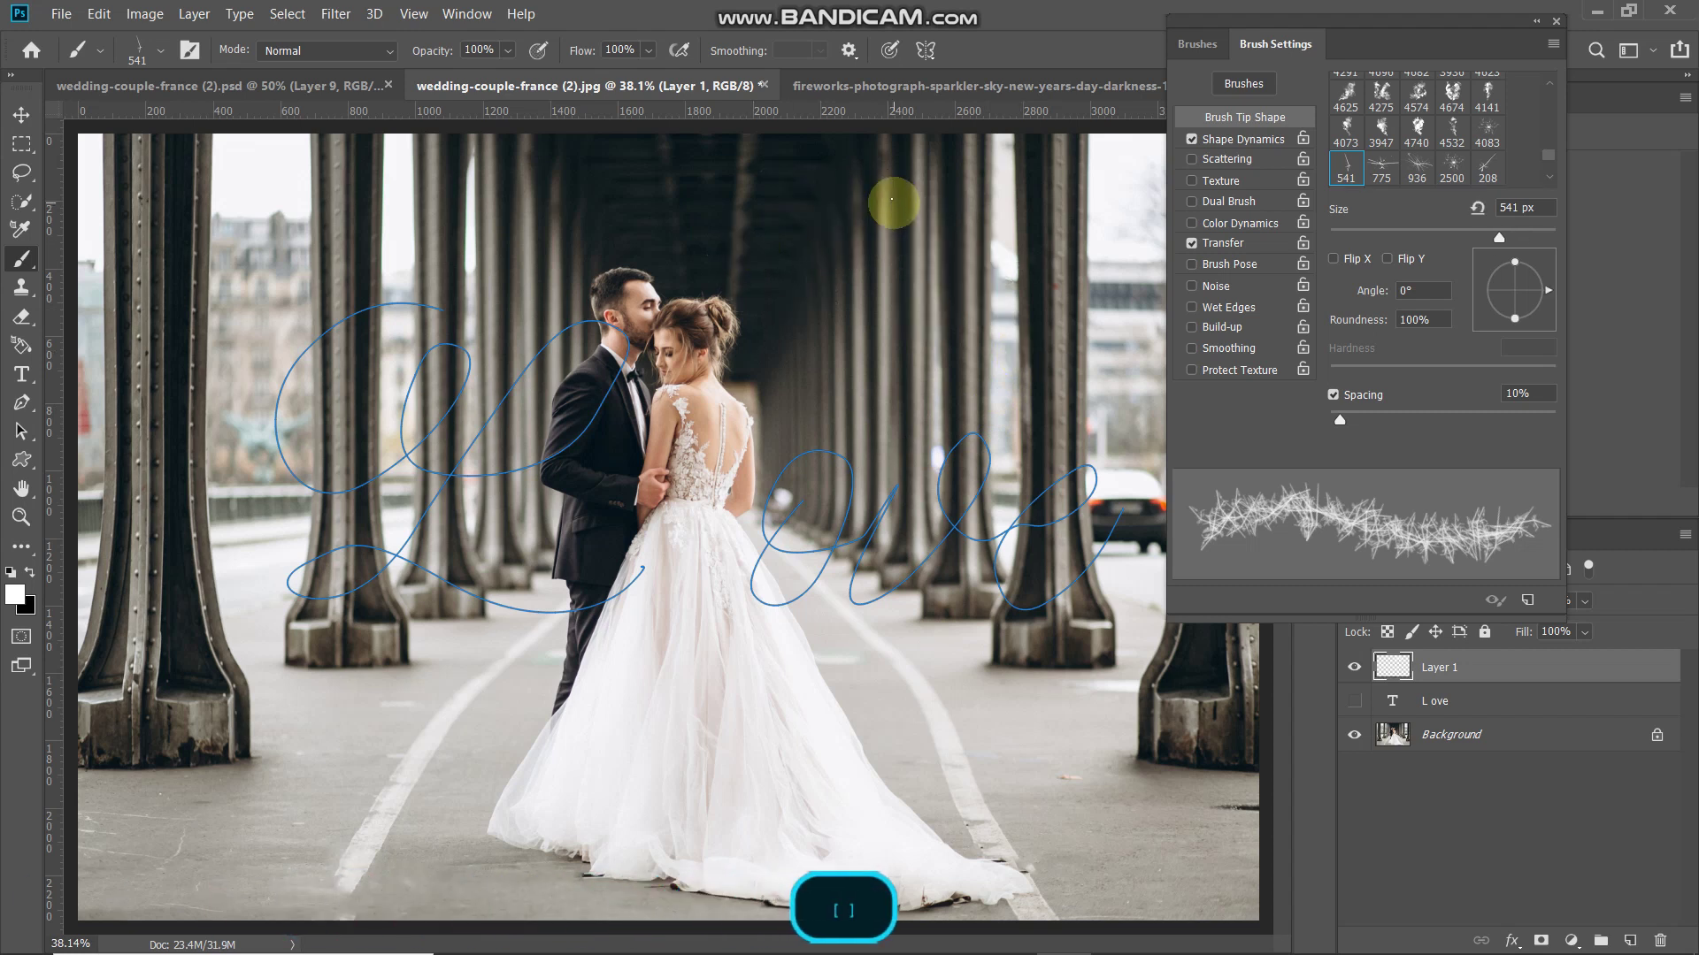
key("bracketleft")
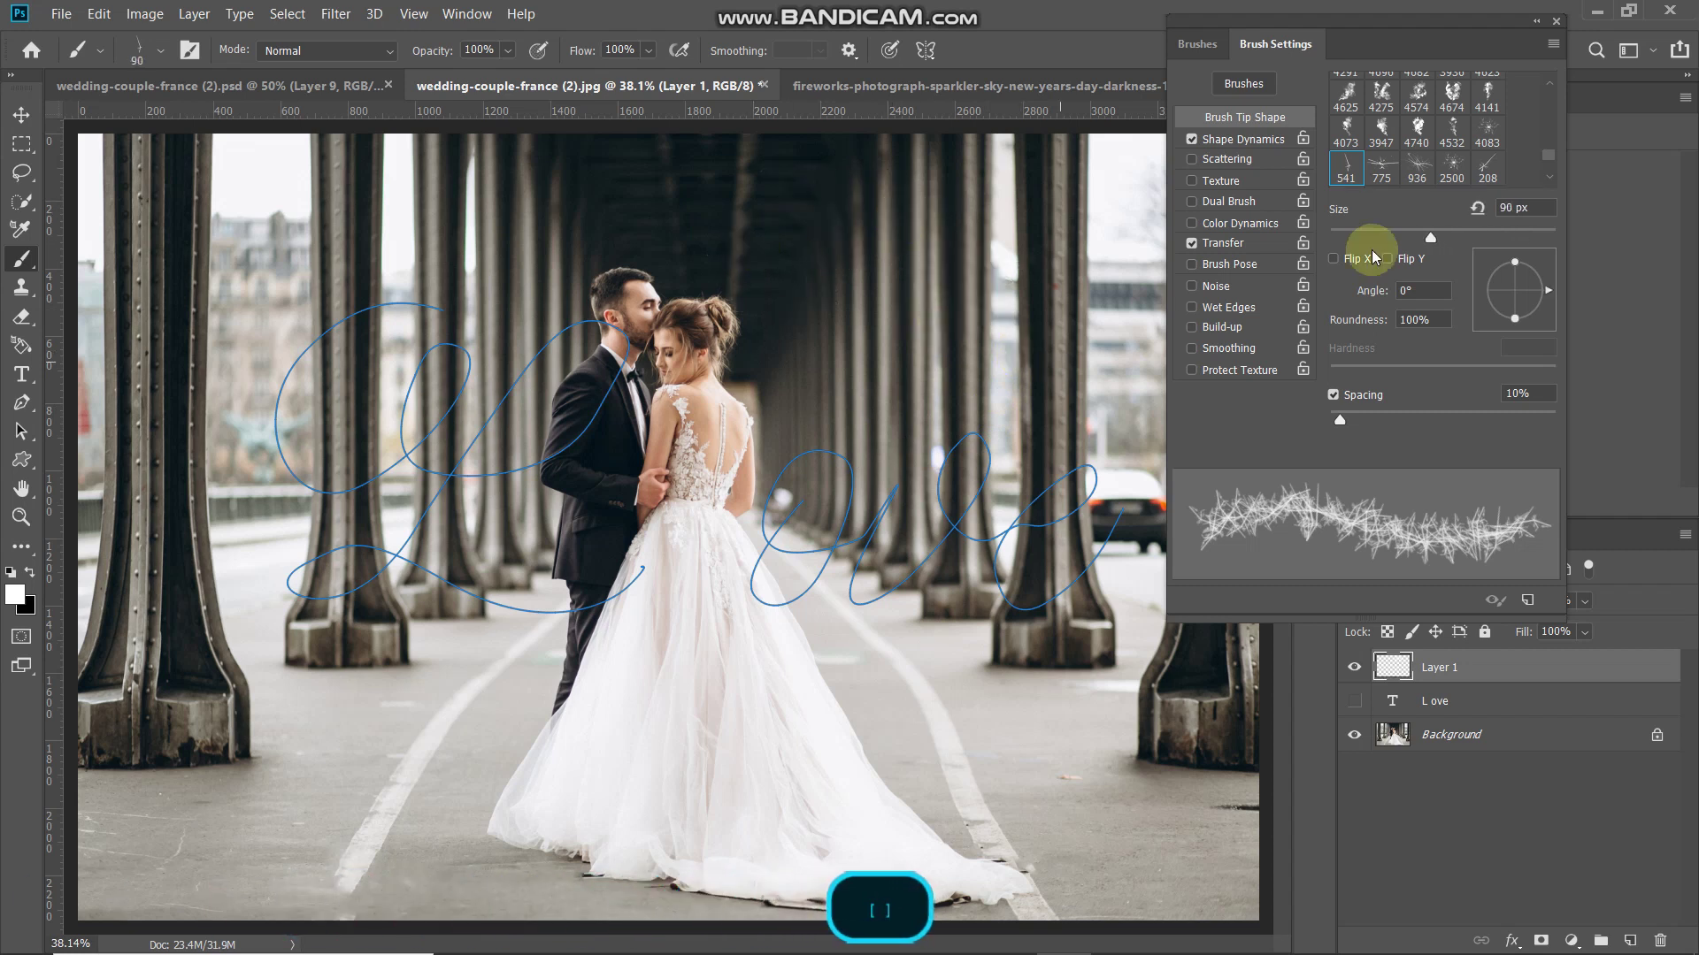
left_click(1514, 207)
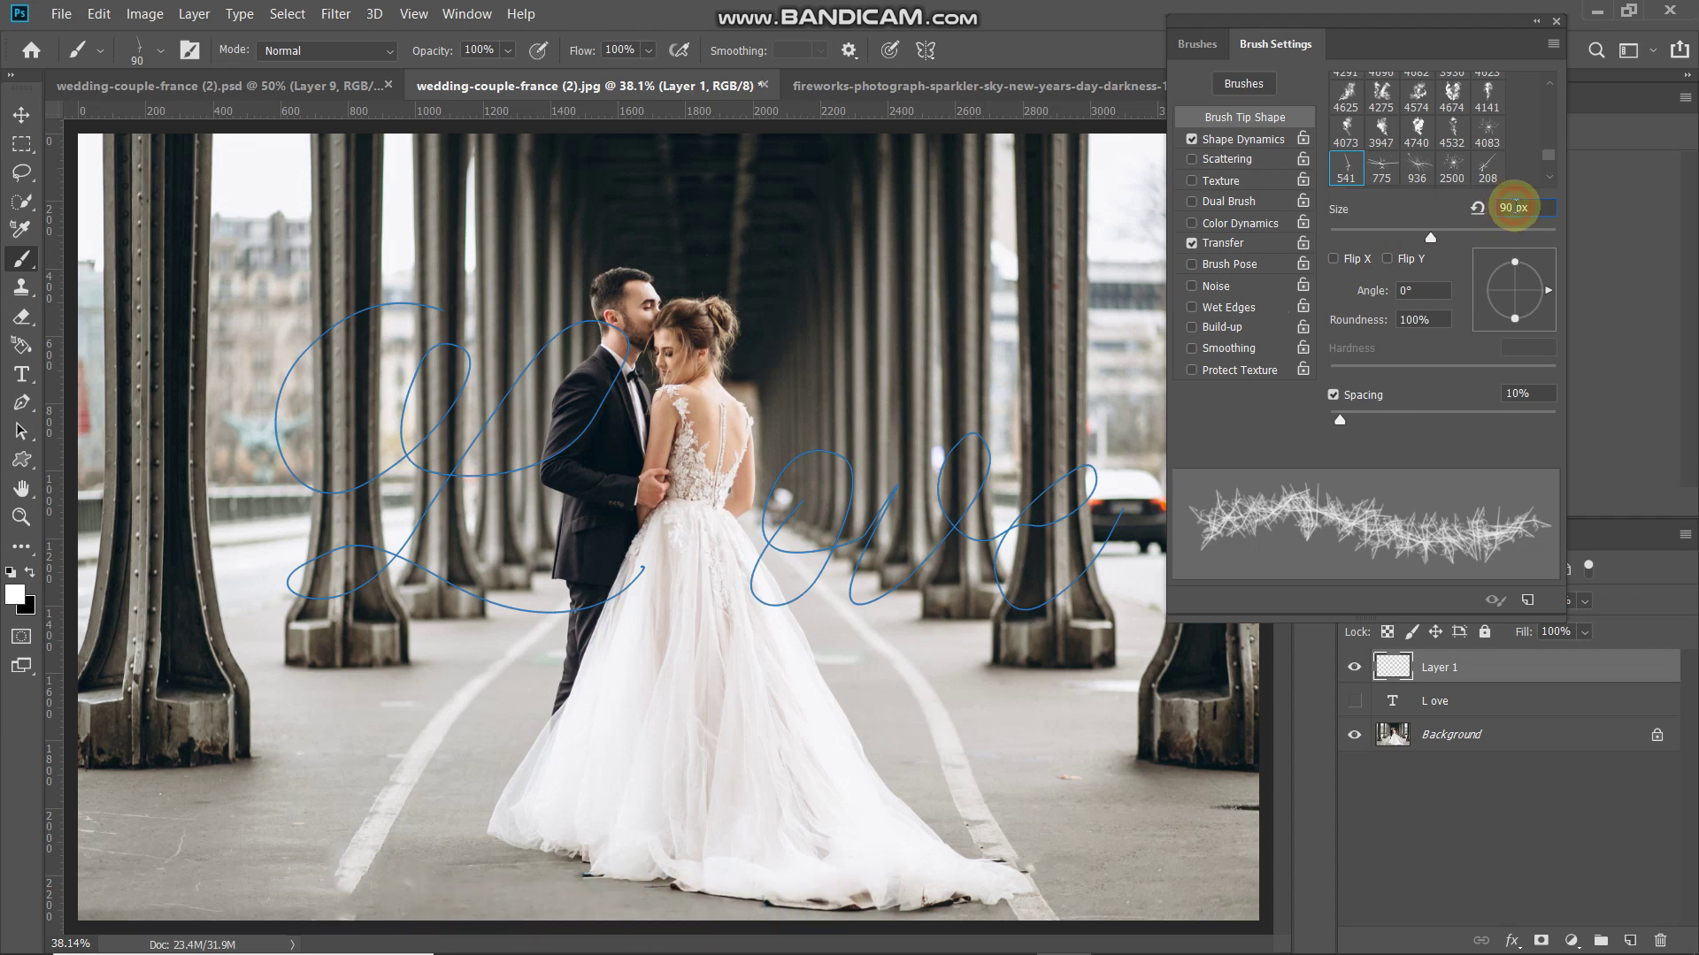
left_click(1558, 25)
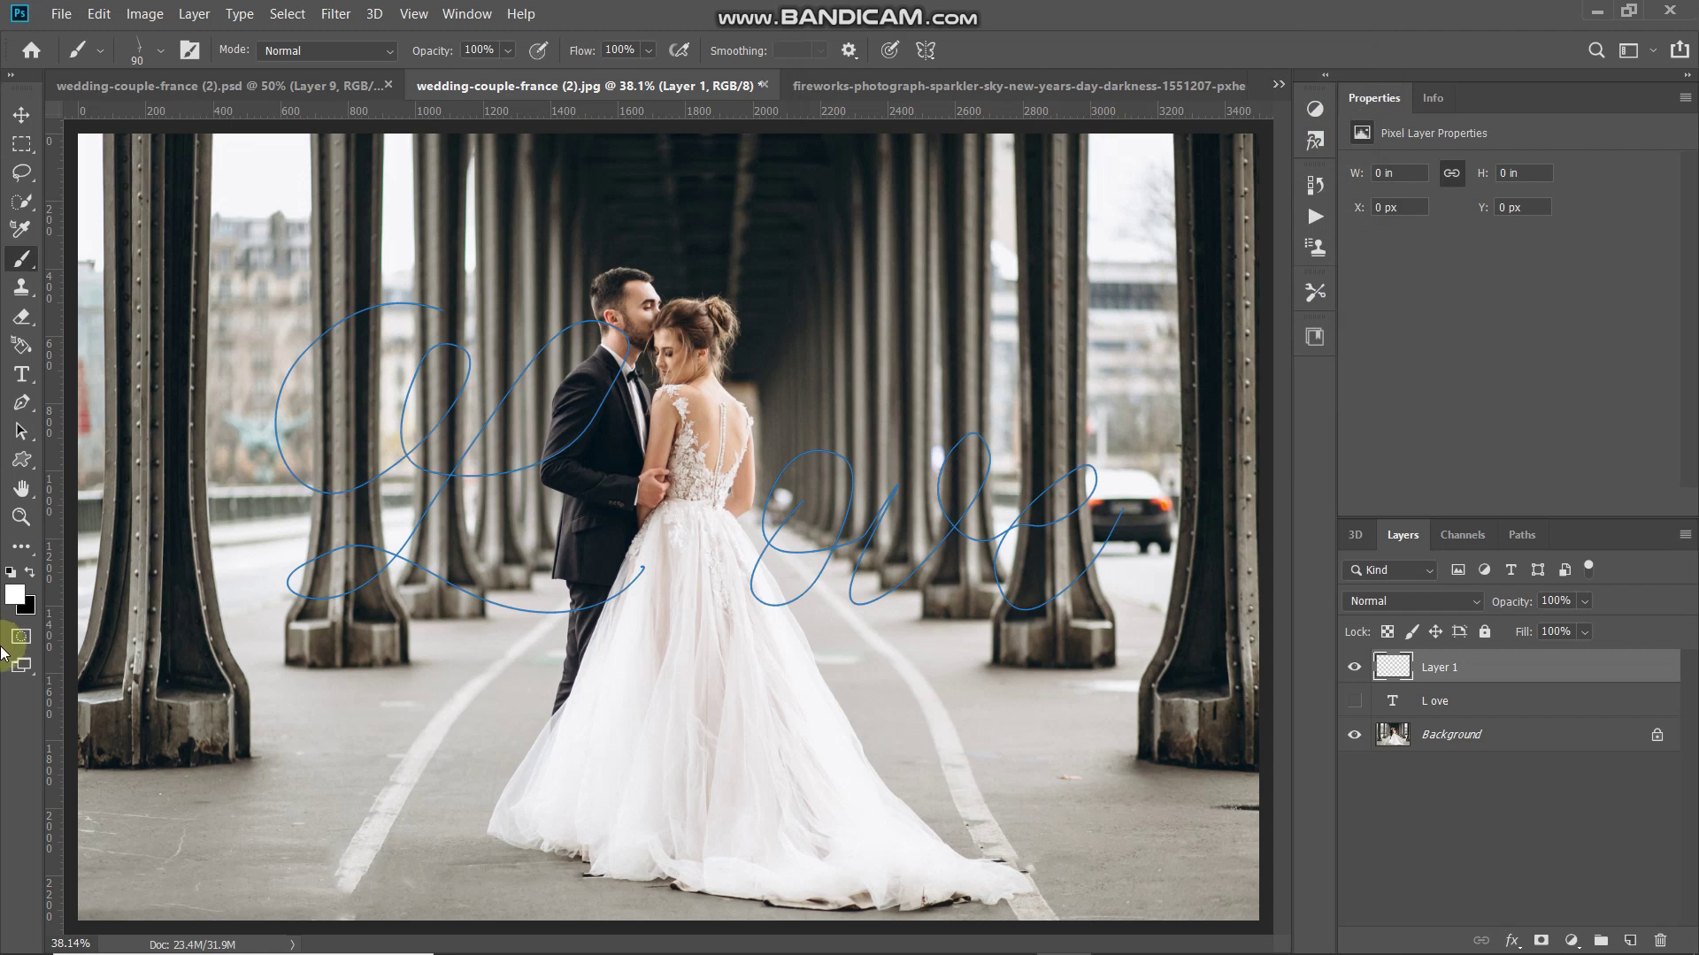
Stroke the traced "Love" path on Layer 1 with the Brush in white (ffffff), without simulated pressure
left_click(16, 593)
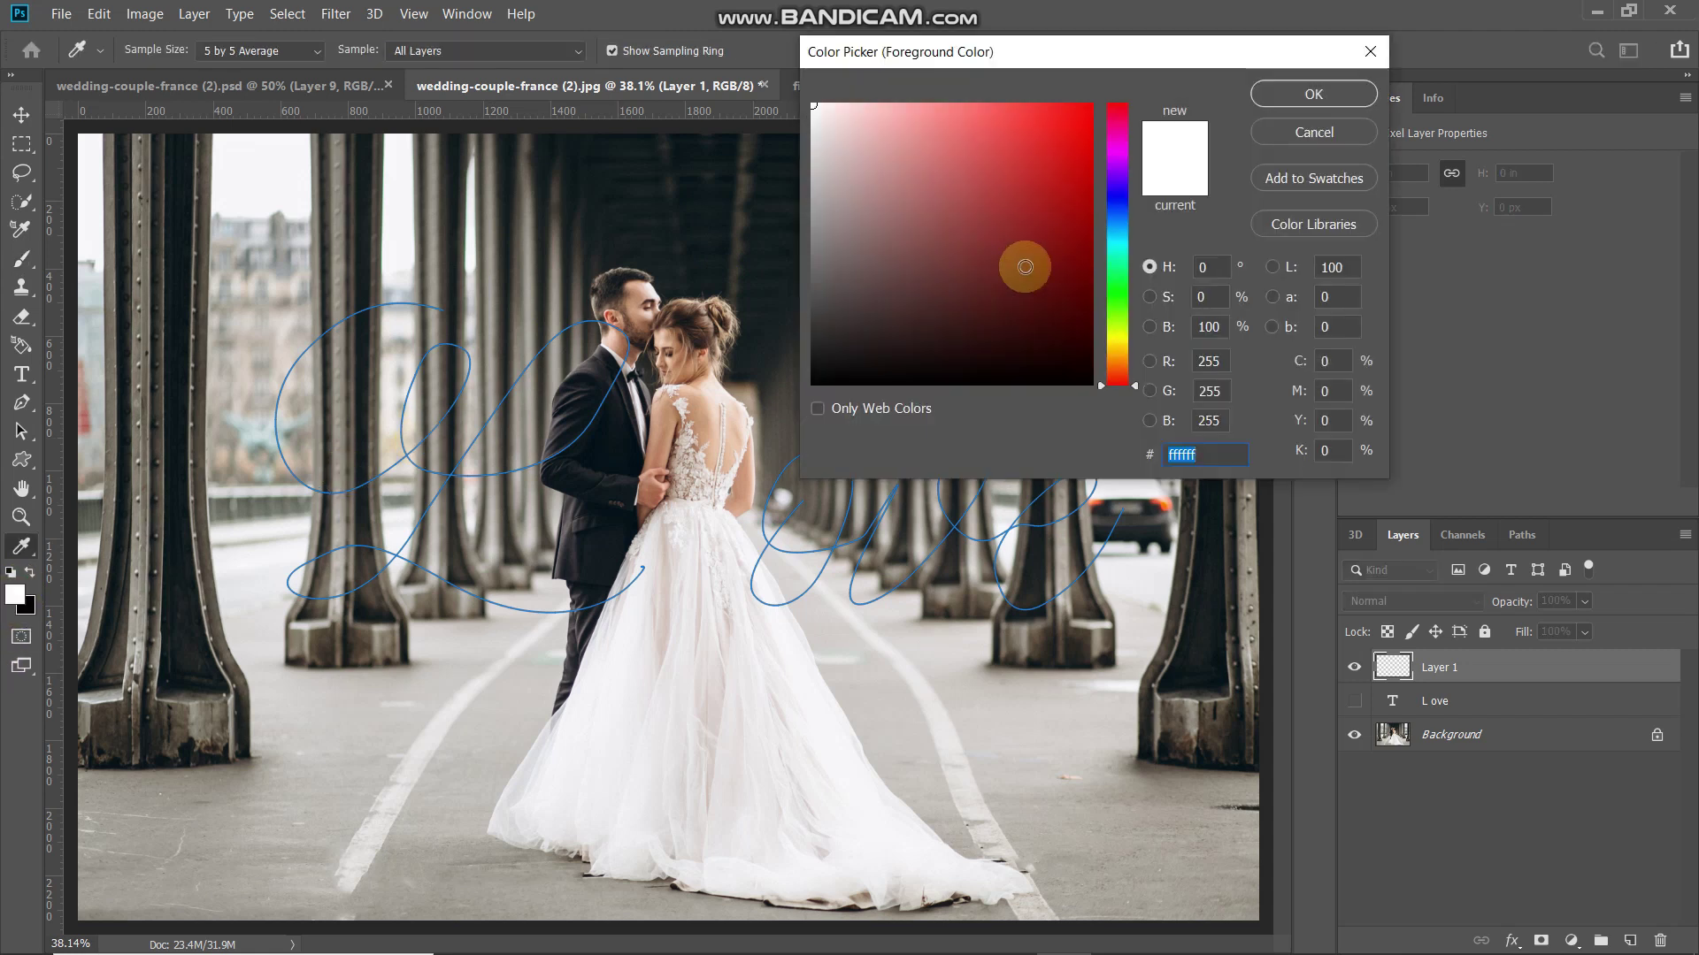
left_click(1311, 92)
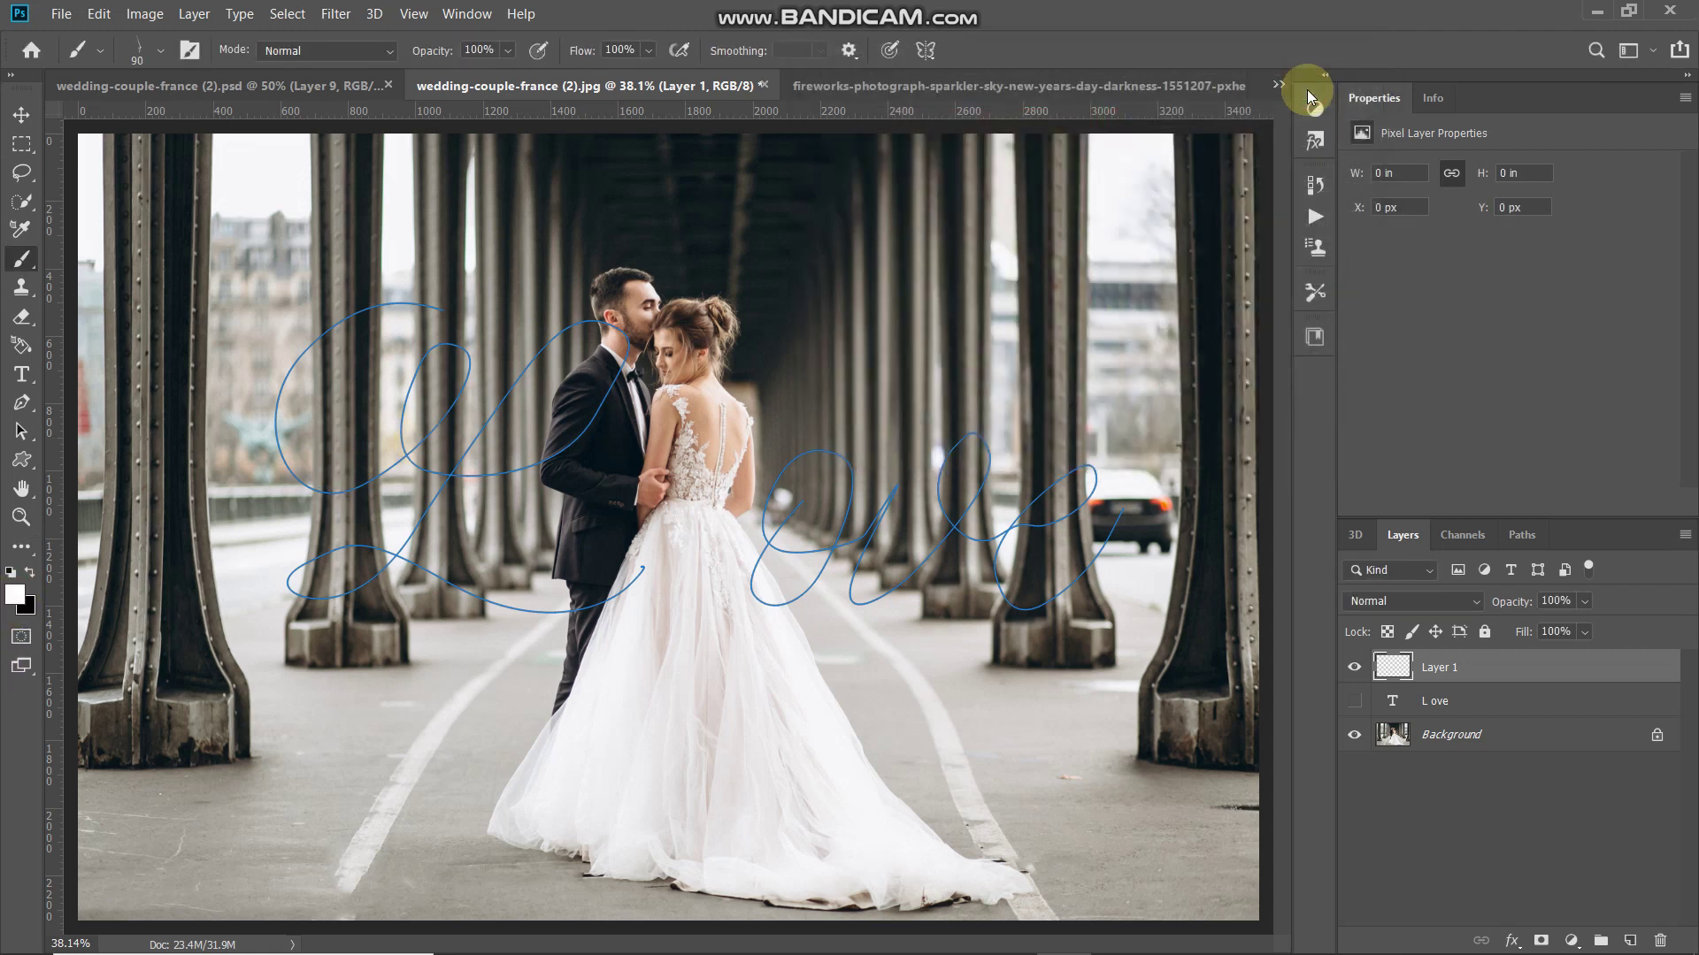
left_click(19, 404)
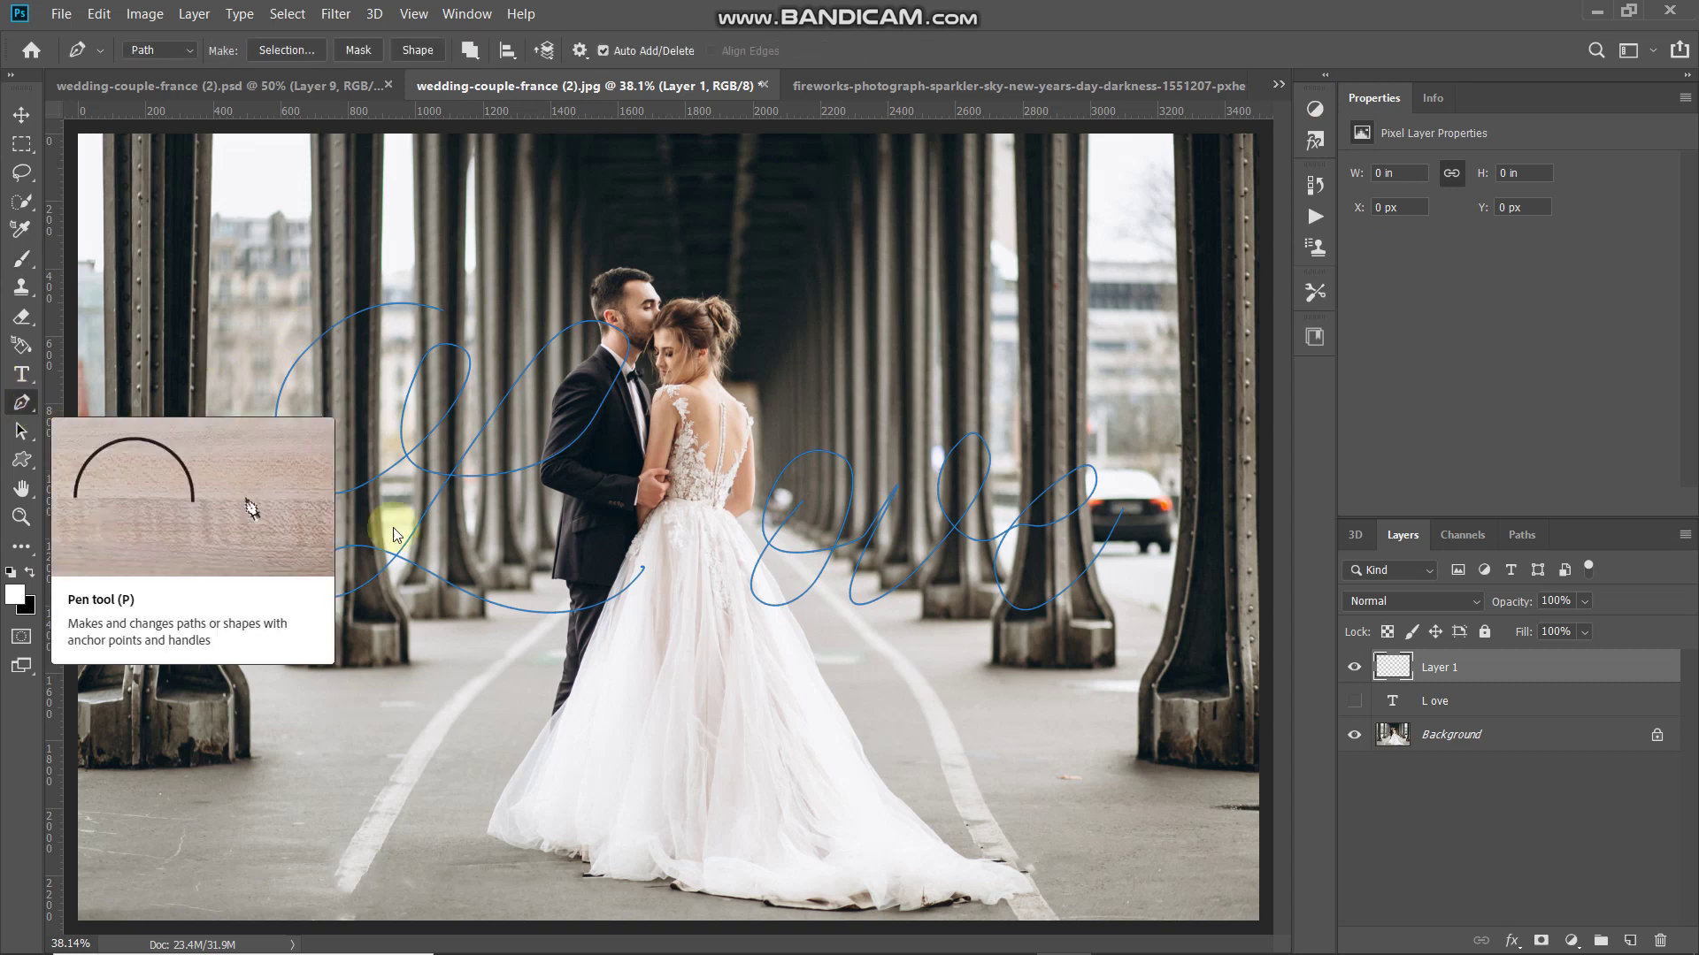
right_click(504, 479)
left_click(537, 614)
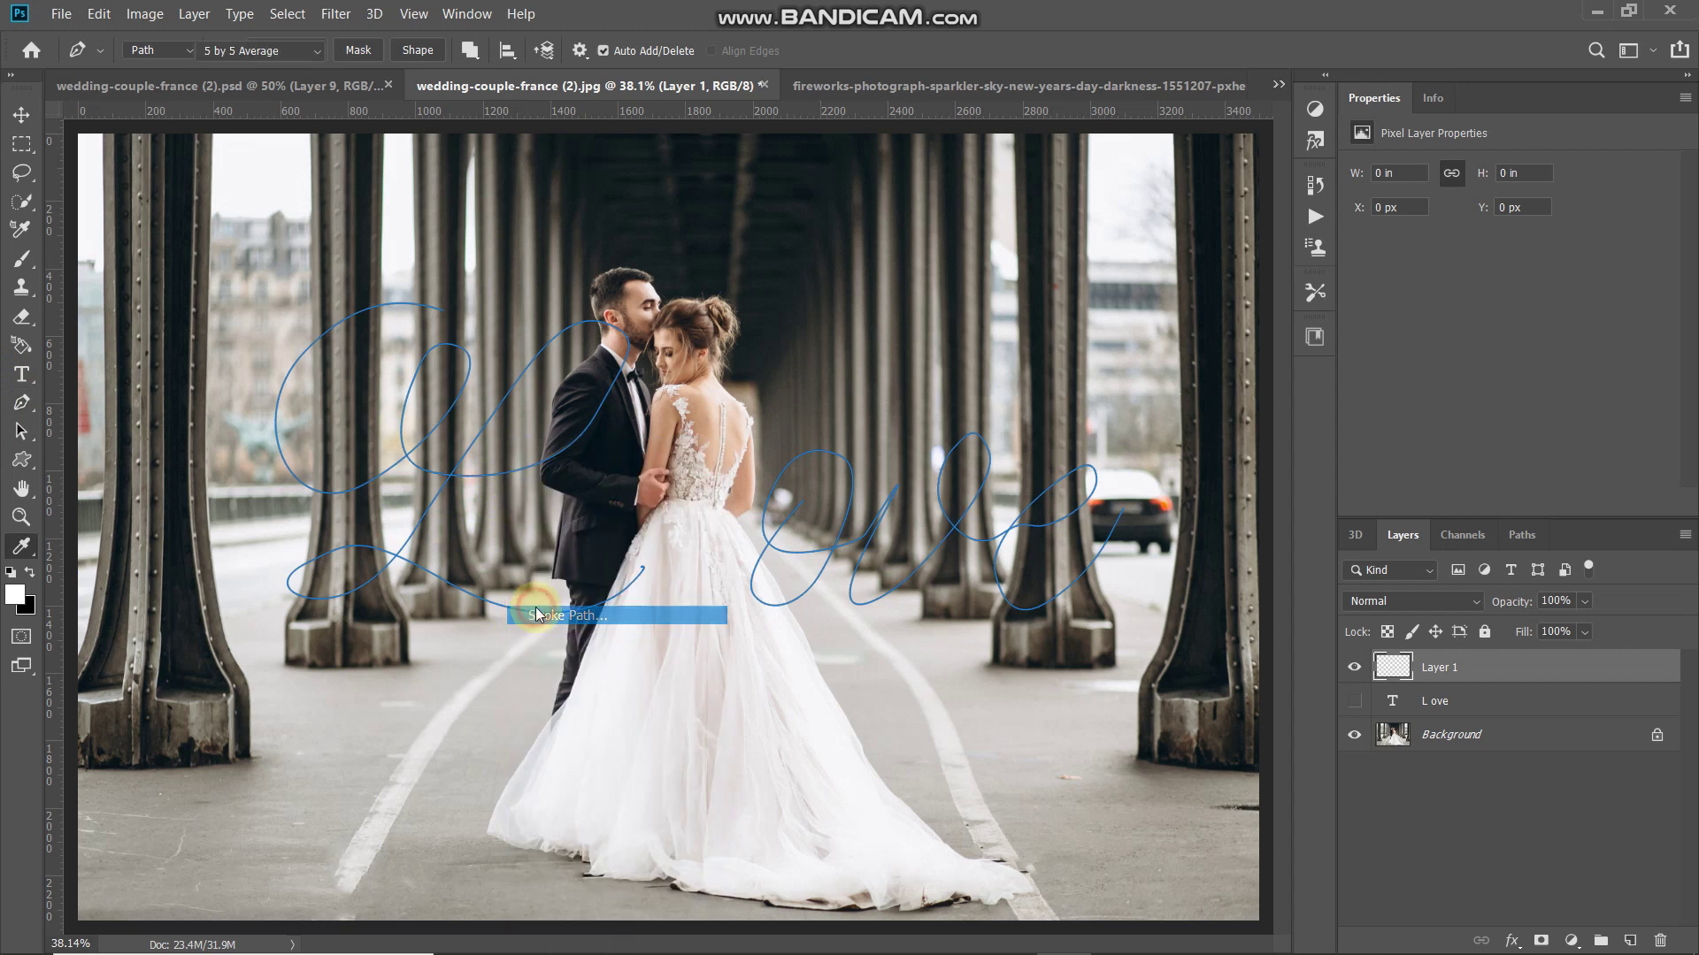
left_click(561, 213)
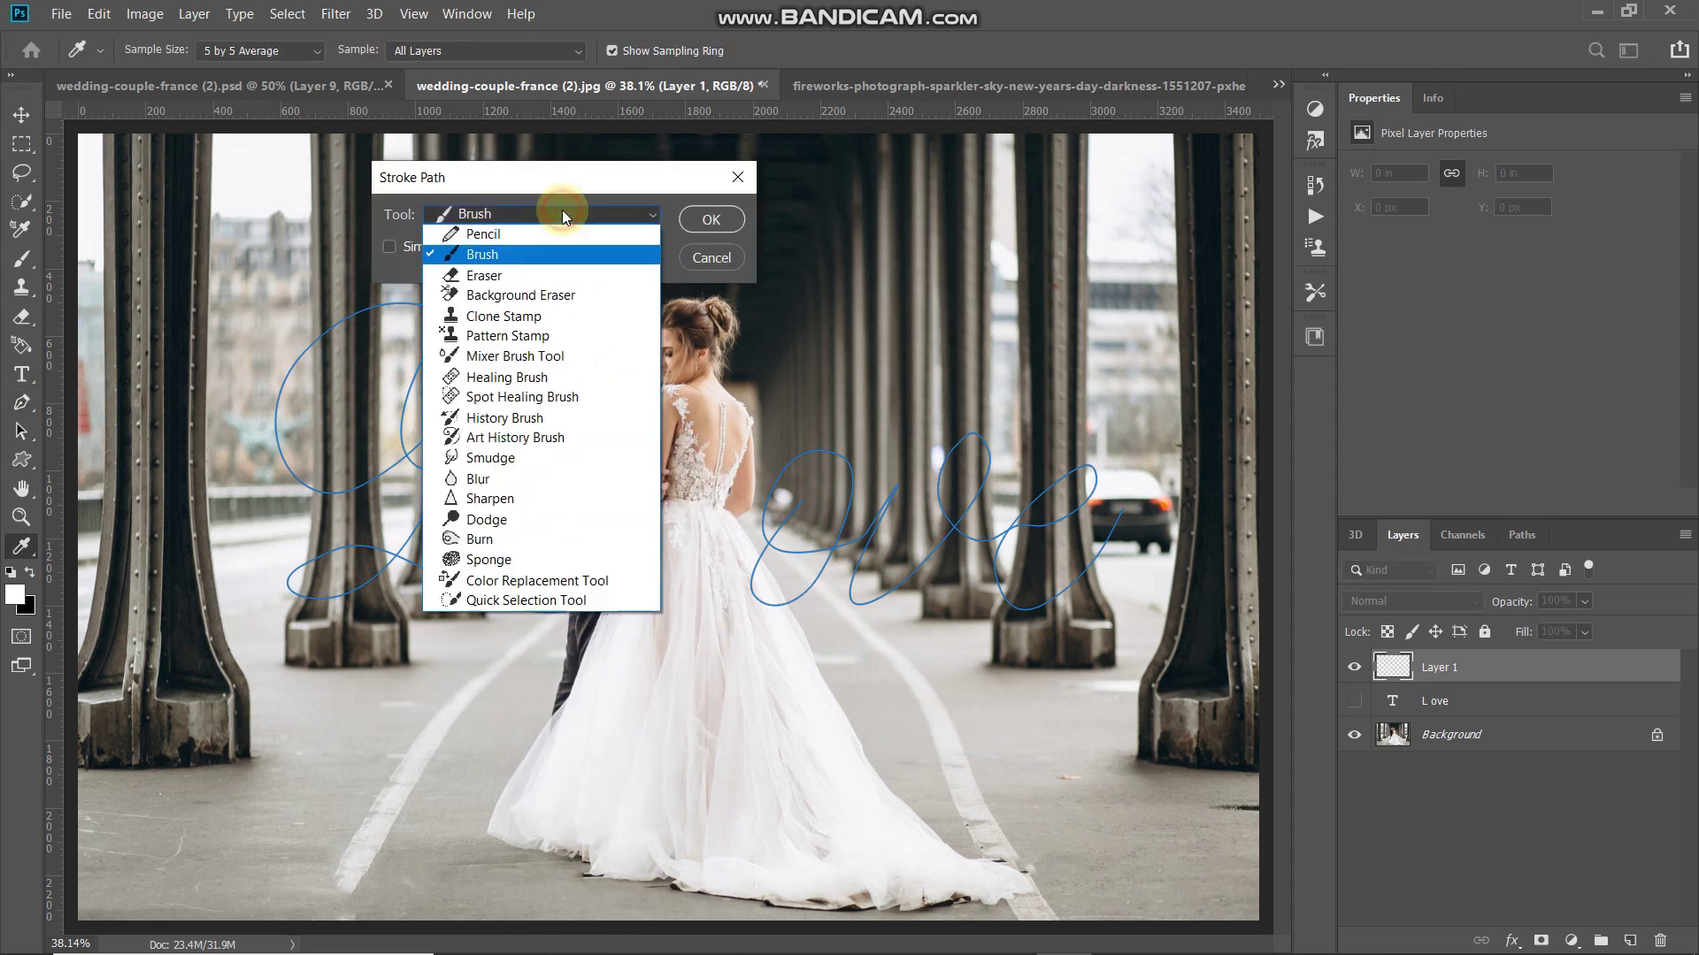
left_click(536, 255)
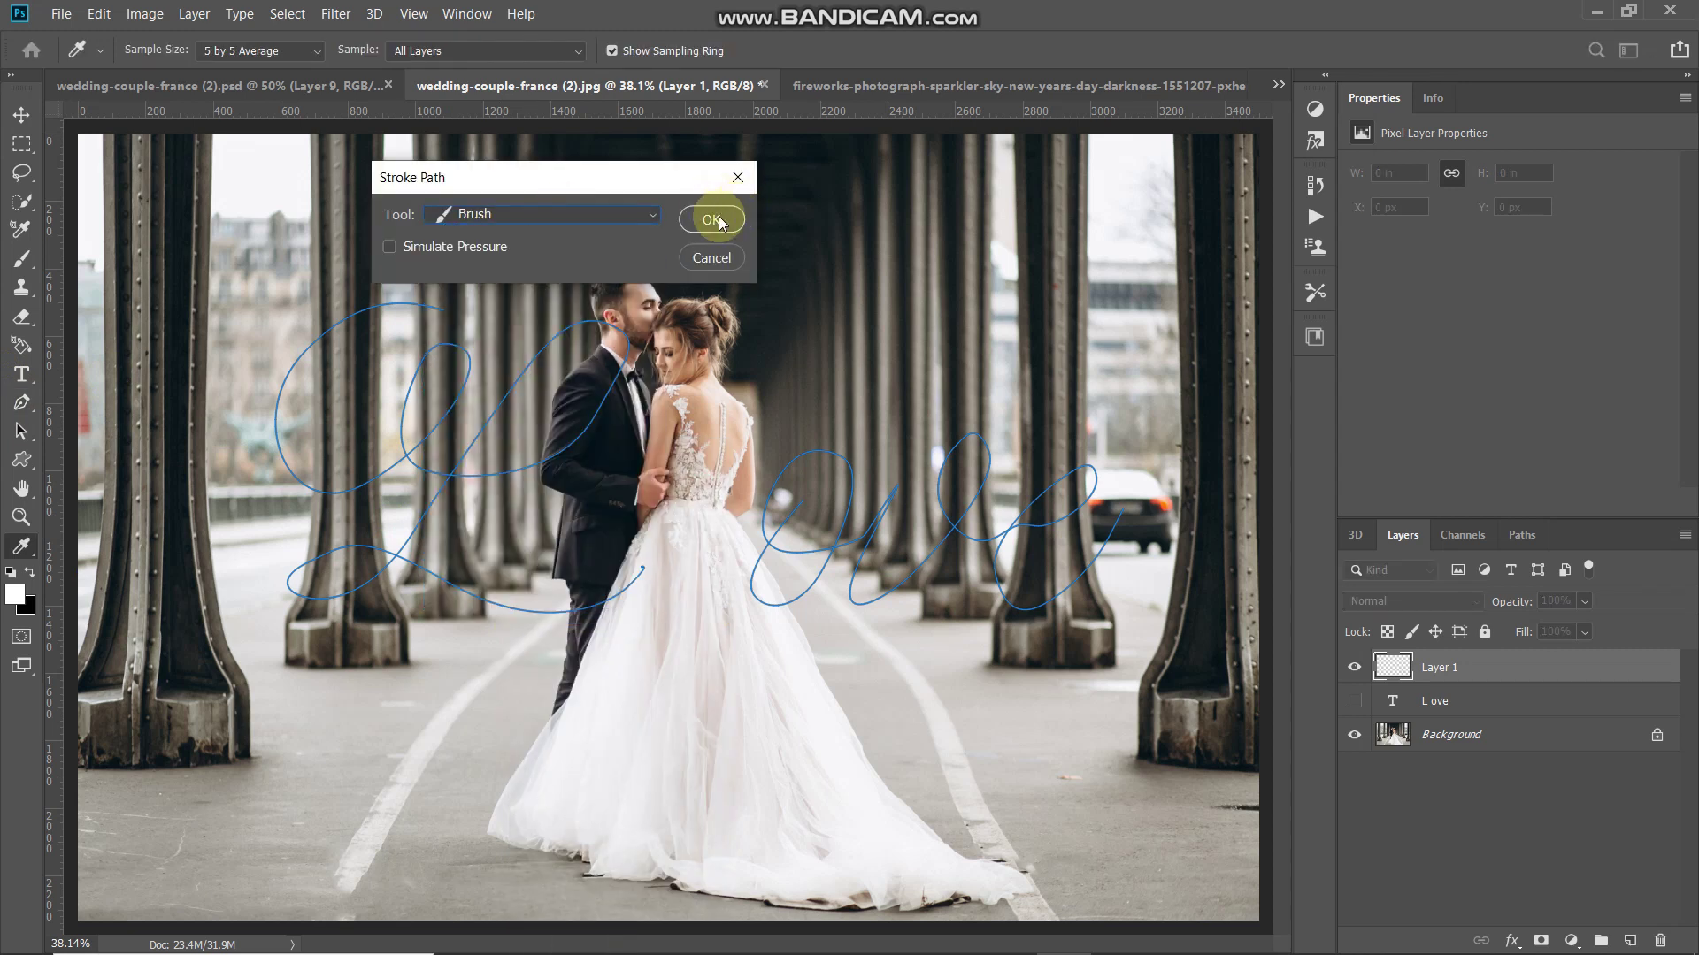
left_click(710, 219)
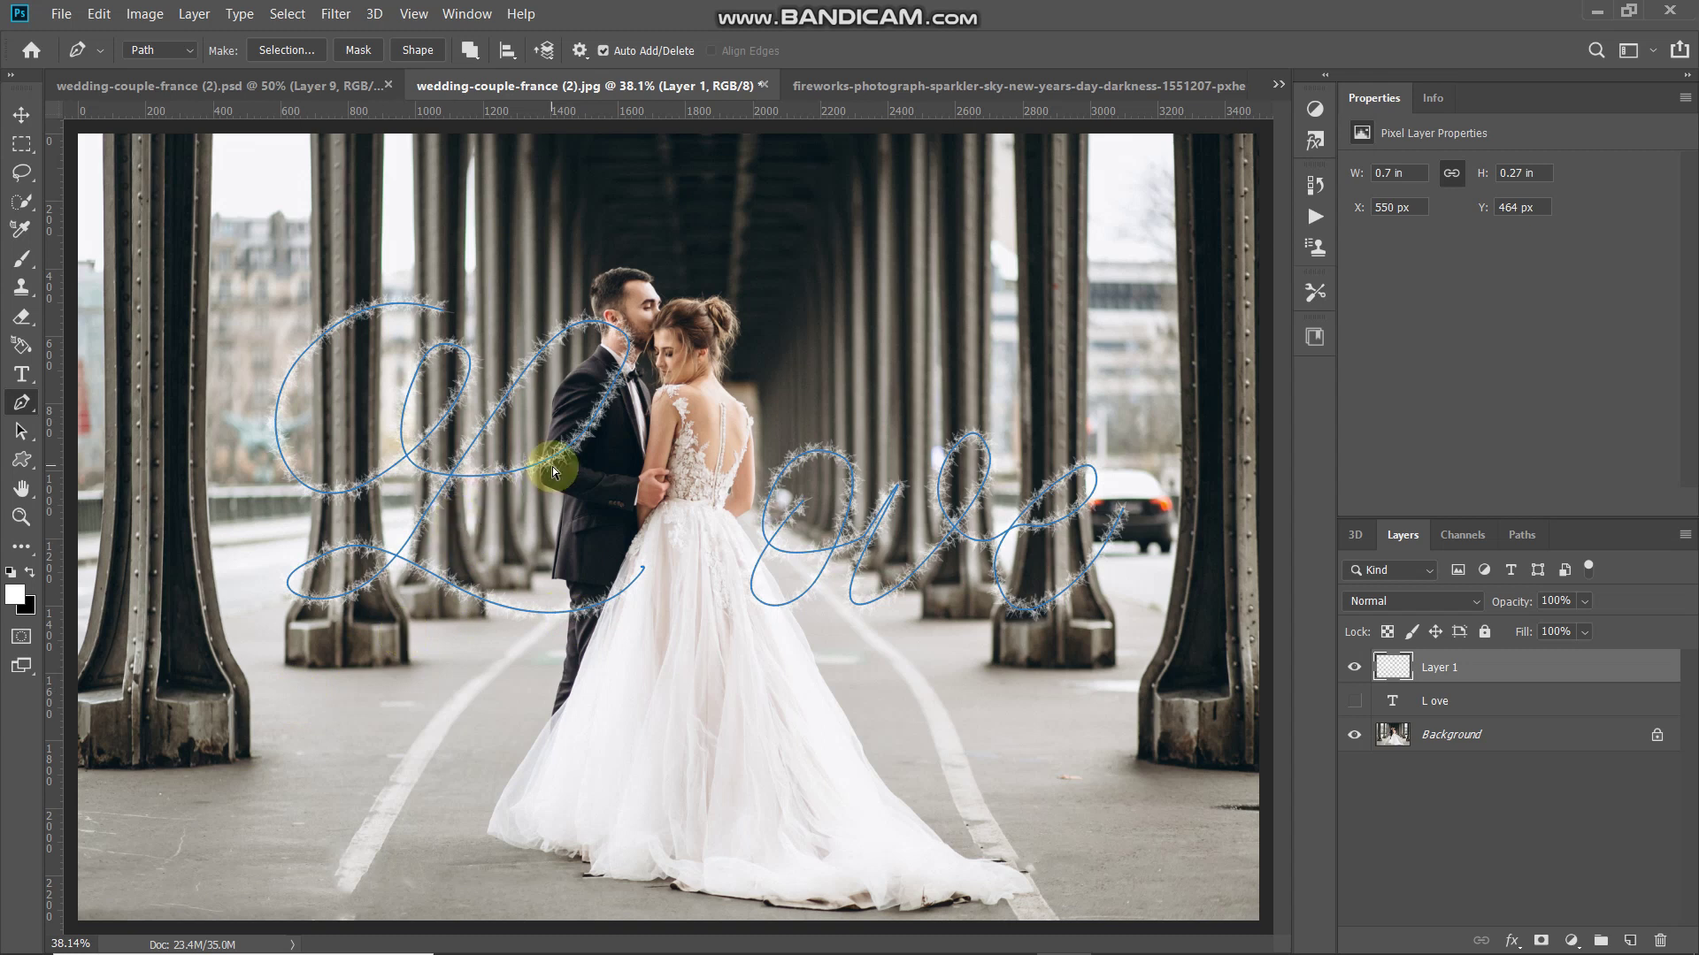
Rename the stroked layer as "Small Sparkle"
key("ctrl+plus")
key("ctrl+plus")
key("ctrl+plus")
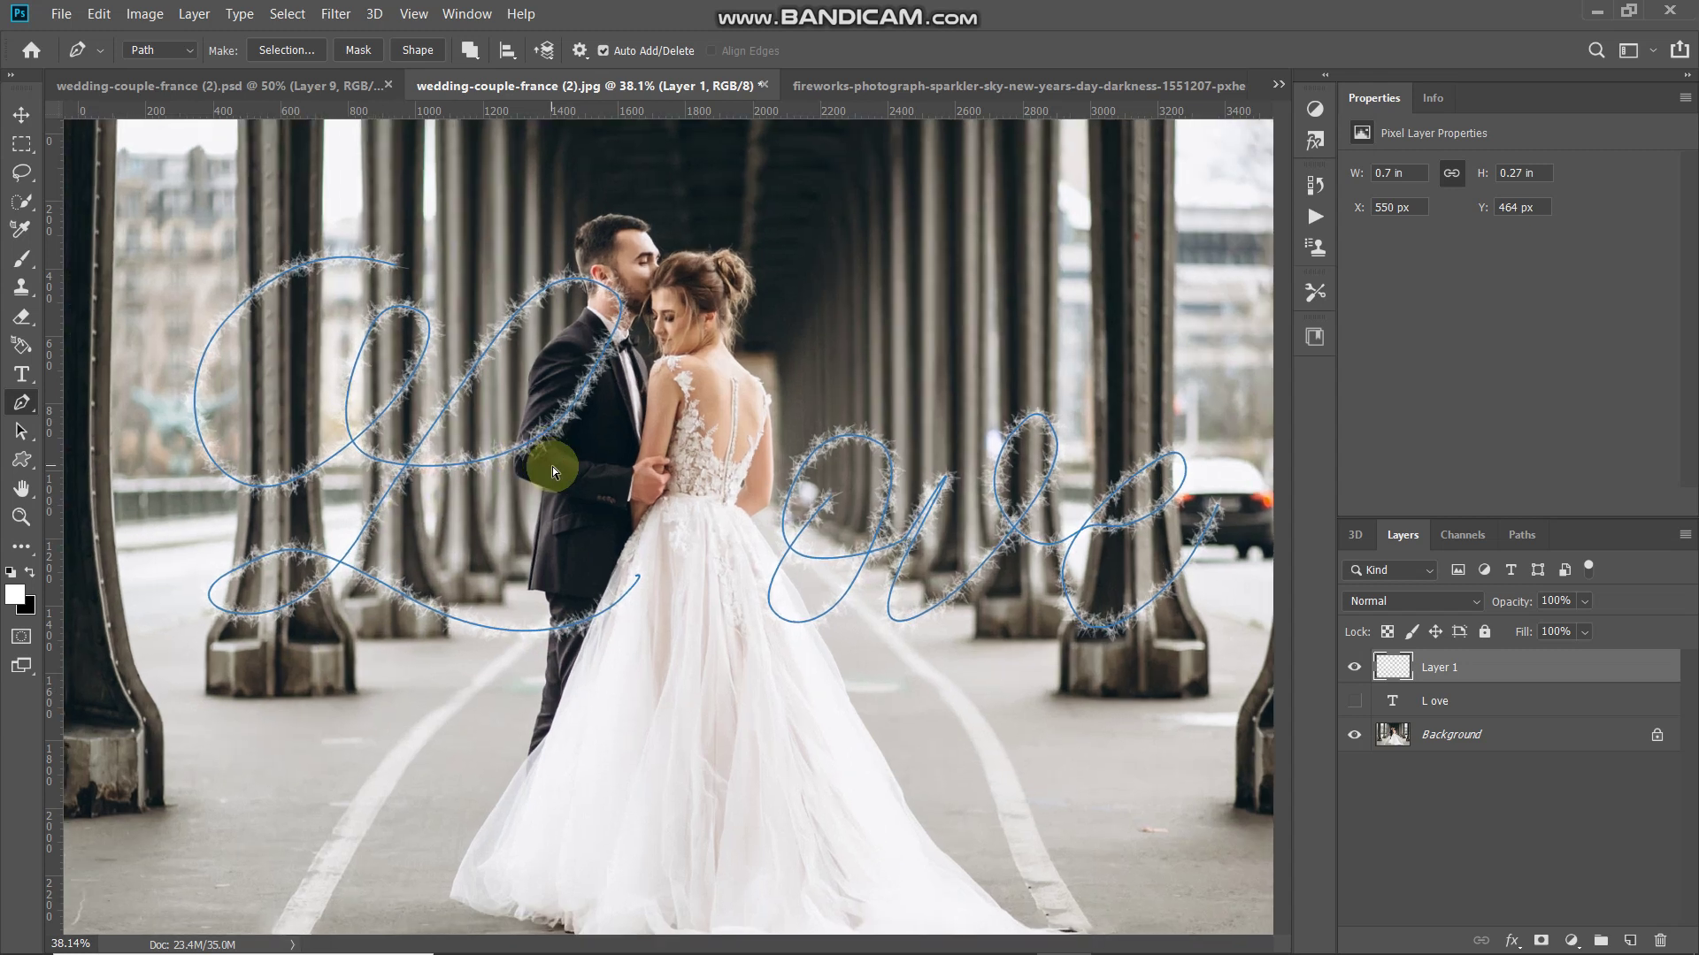
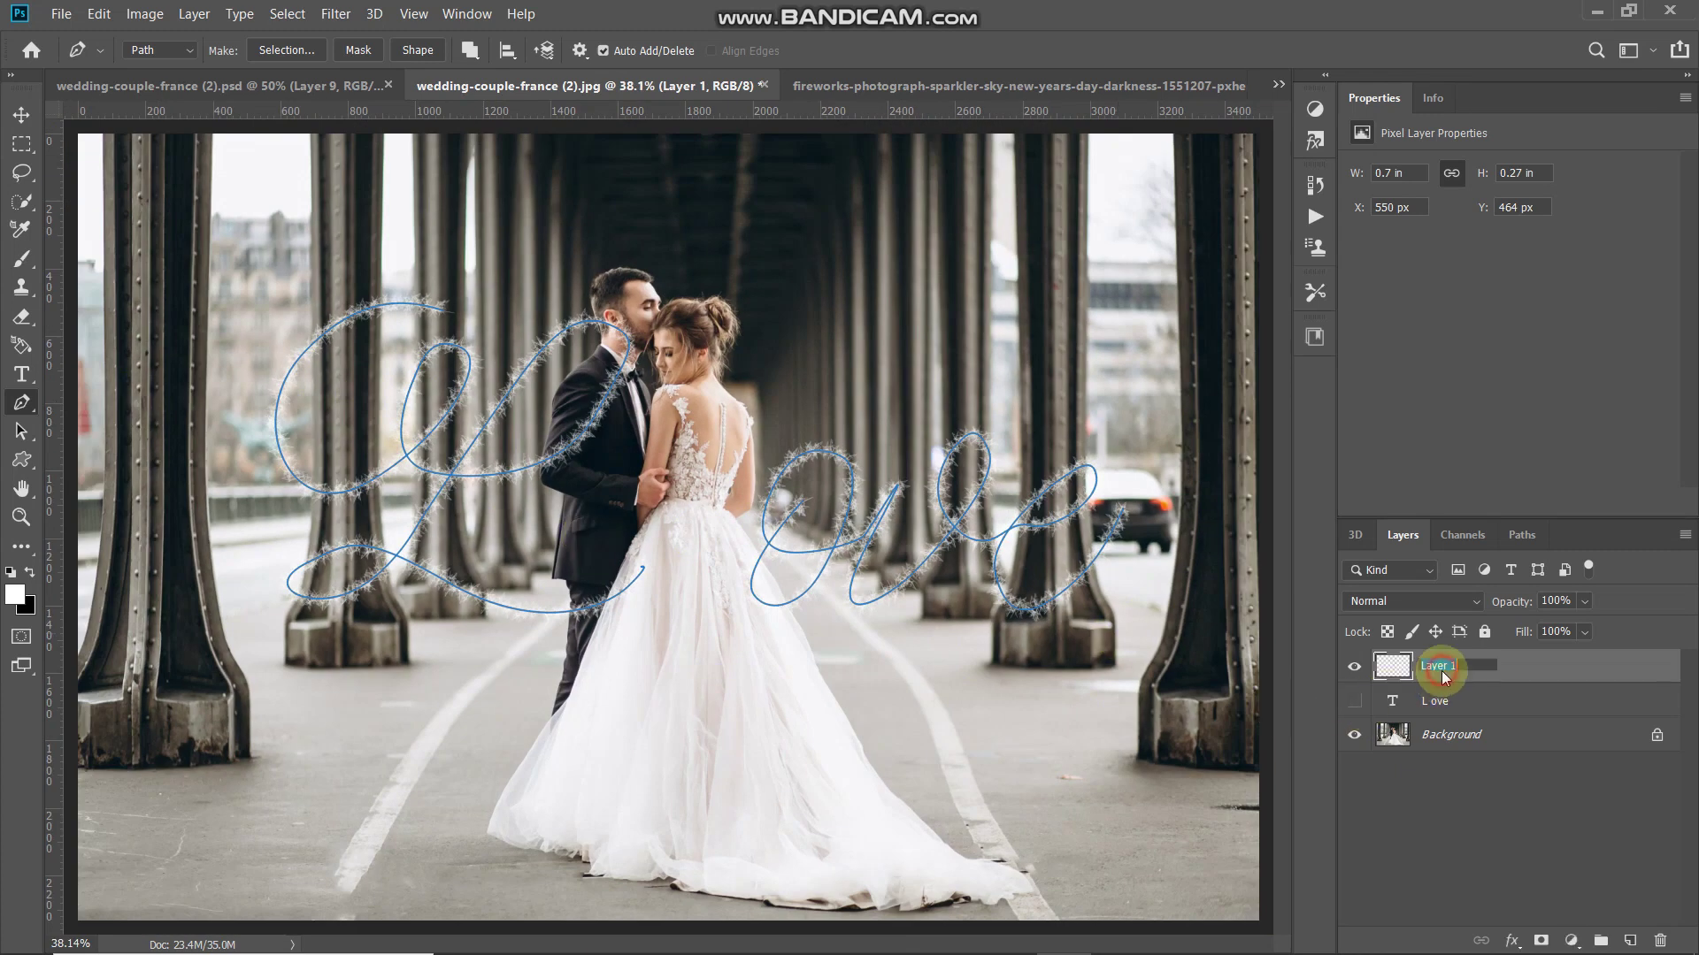
type("Small Sparkle")
key("Return")
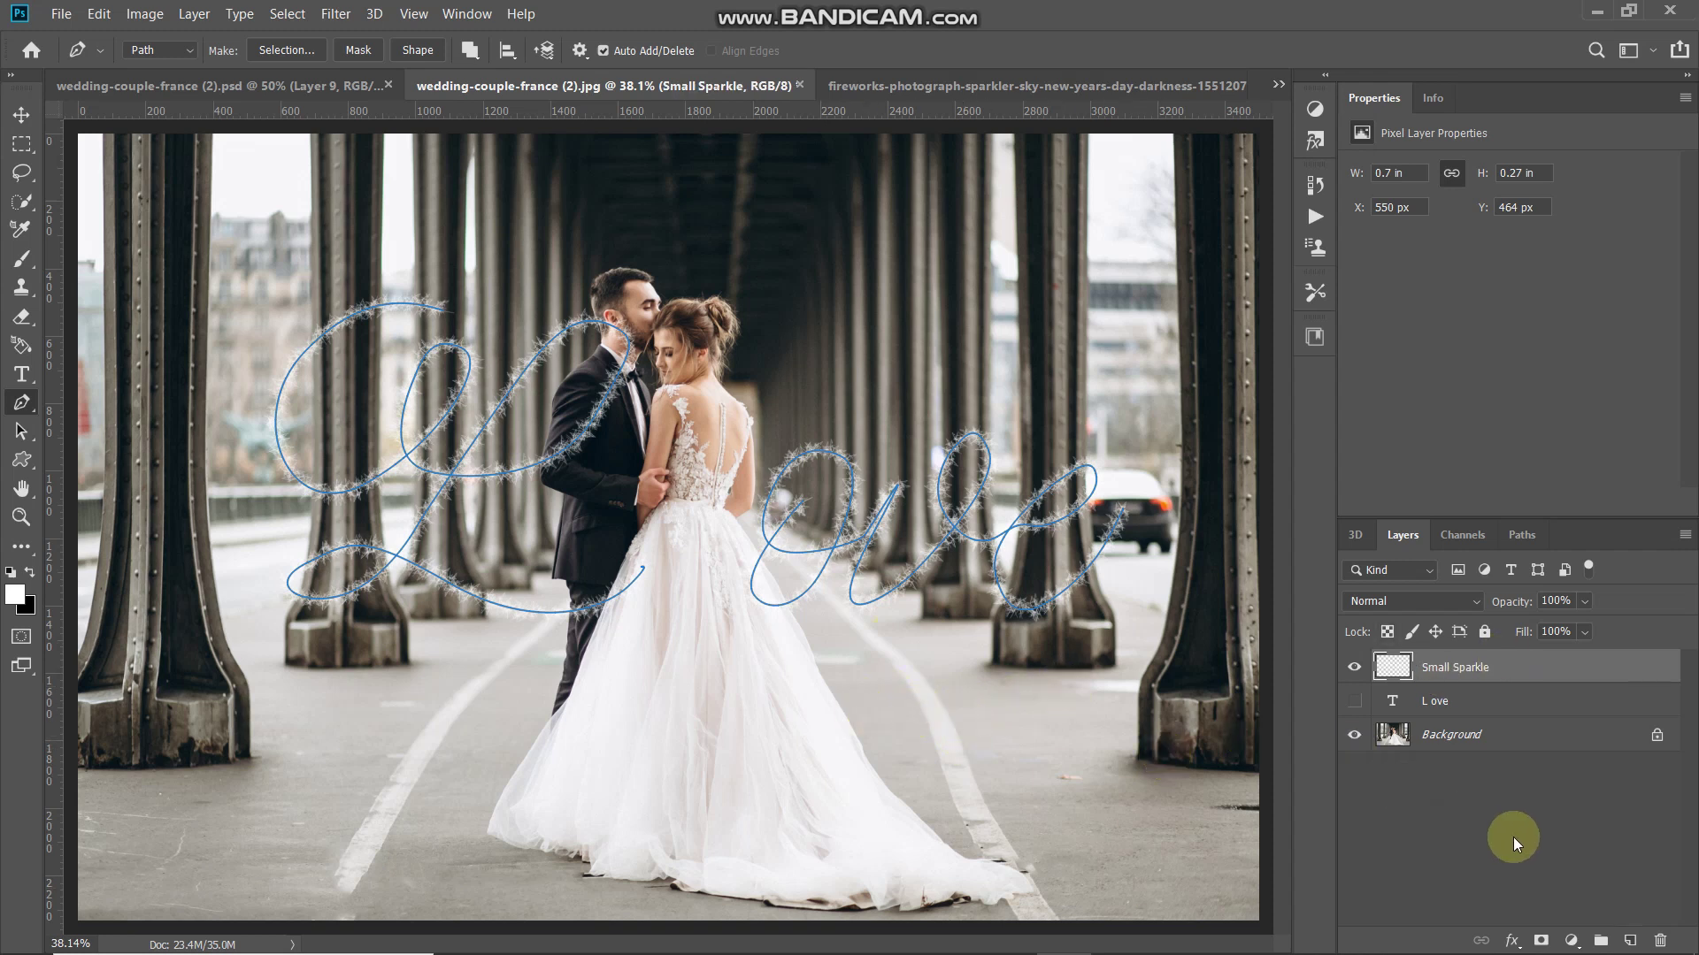
Add a new empty layer above Small Sparkle and choose the Sparkle_Medium preset for the Brush tool
left_click(1629, 938)
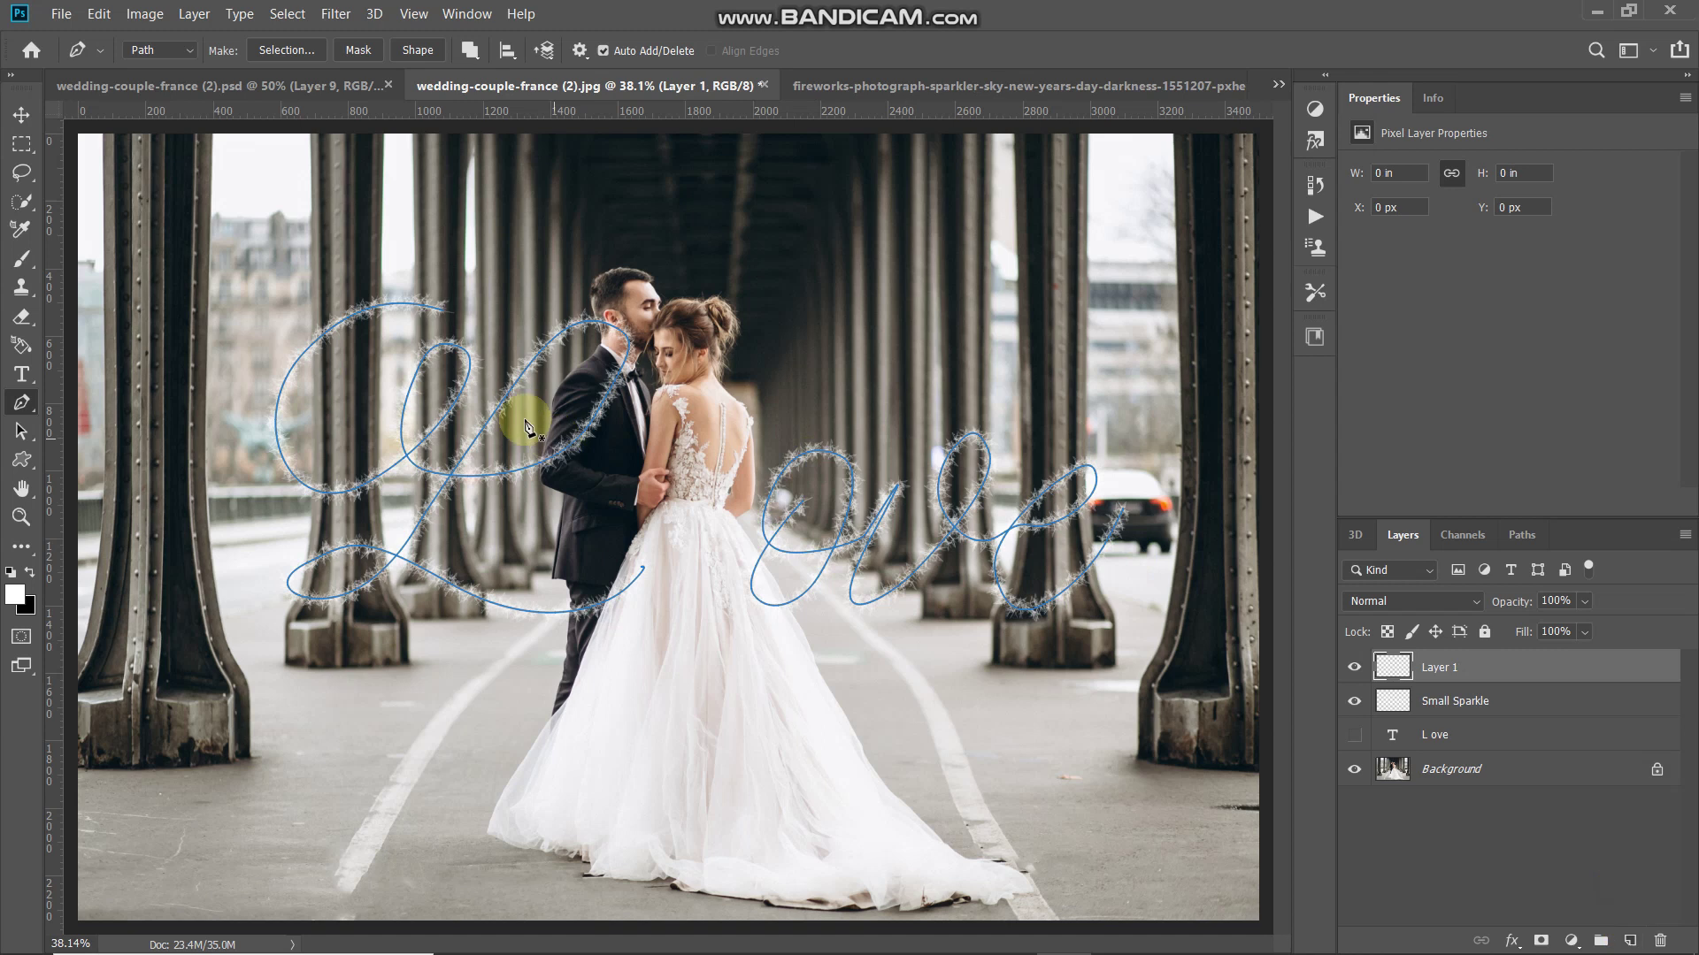
left_click(23, 263)
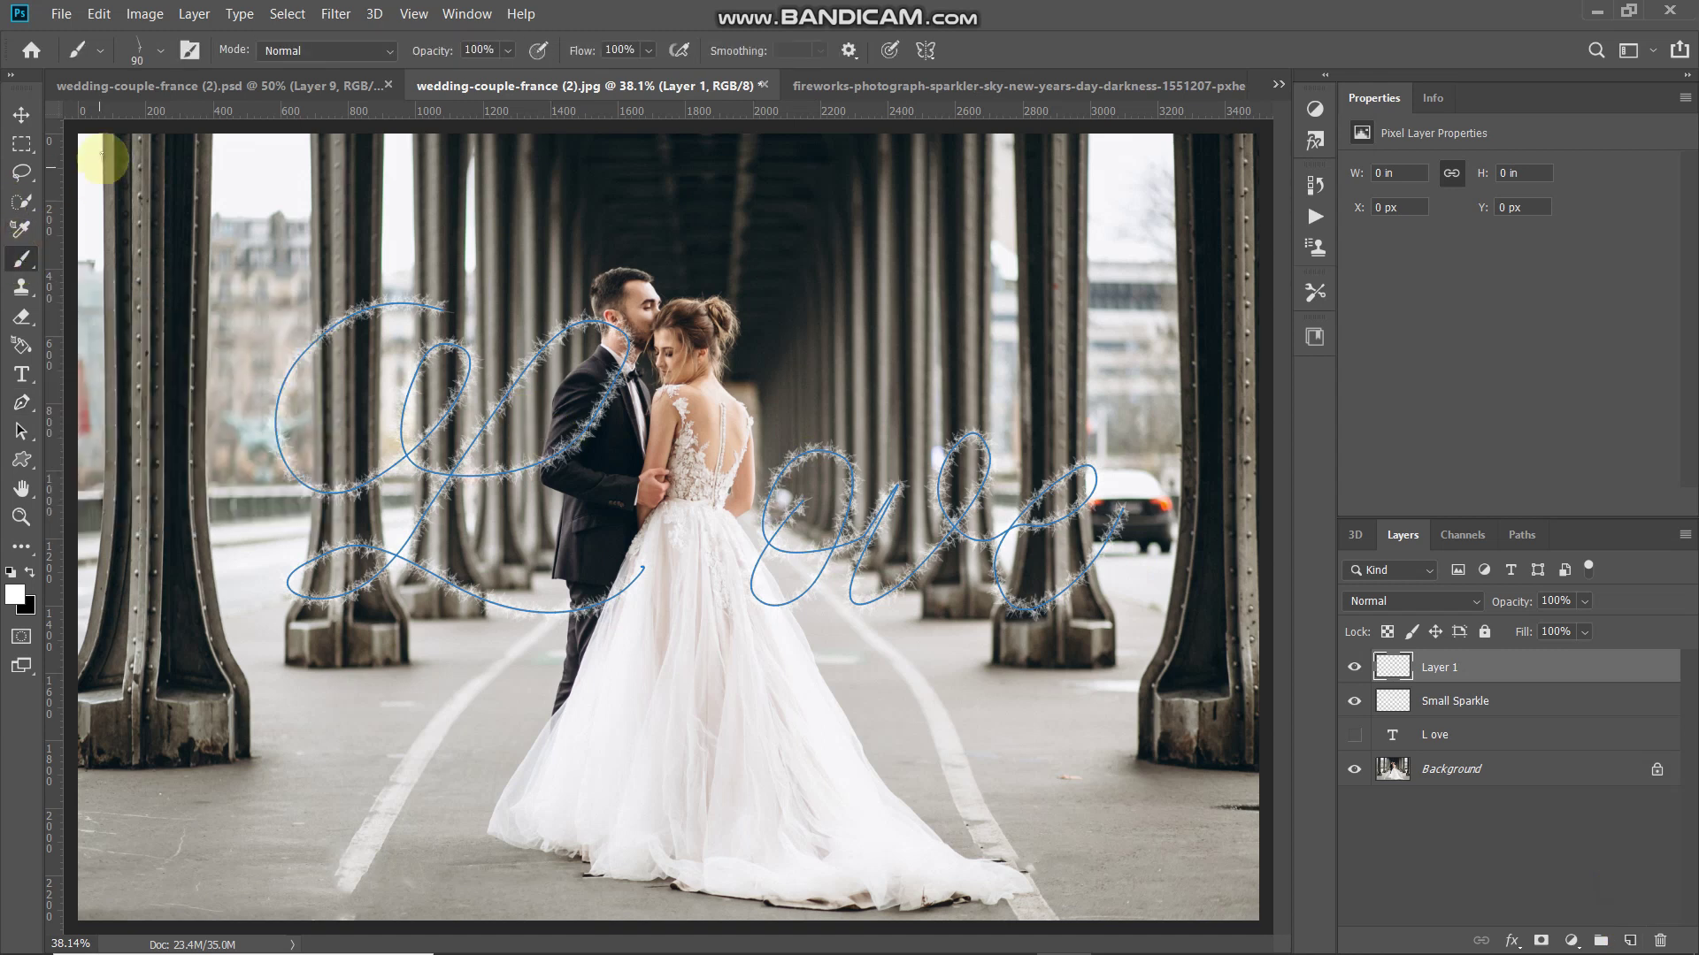
left_click(192, 51)
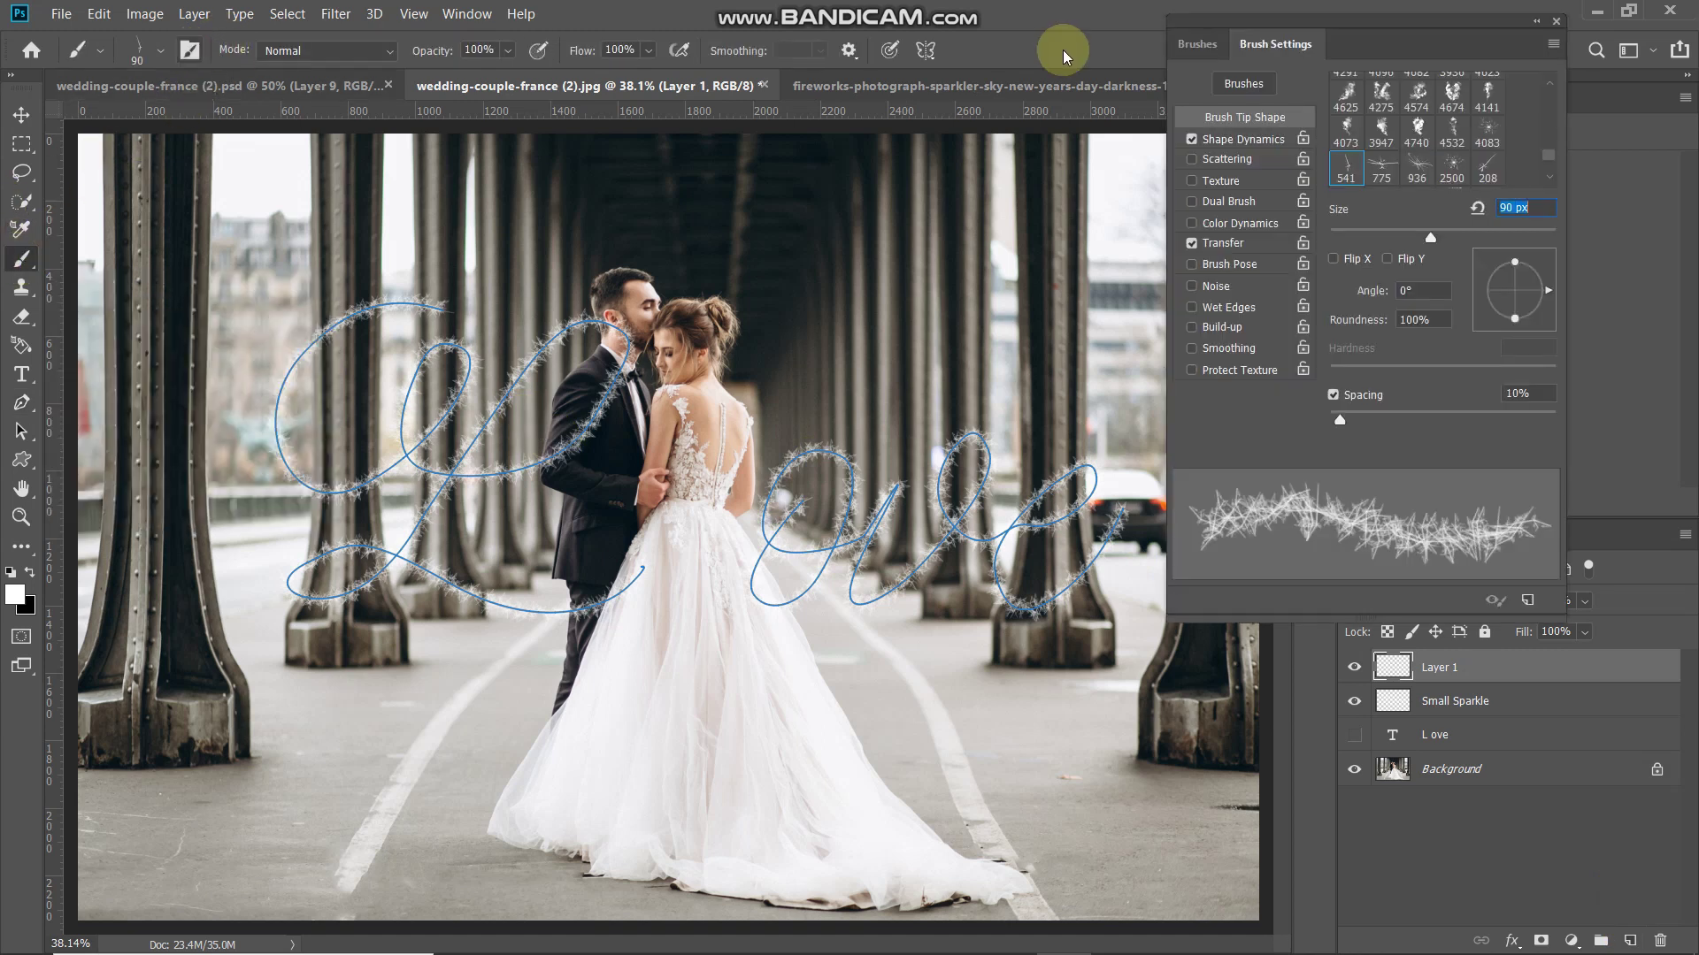
left_click(1183, 49)
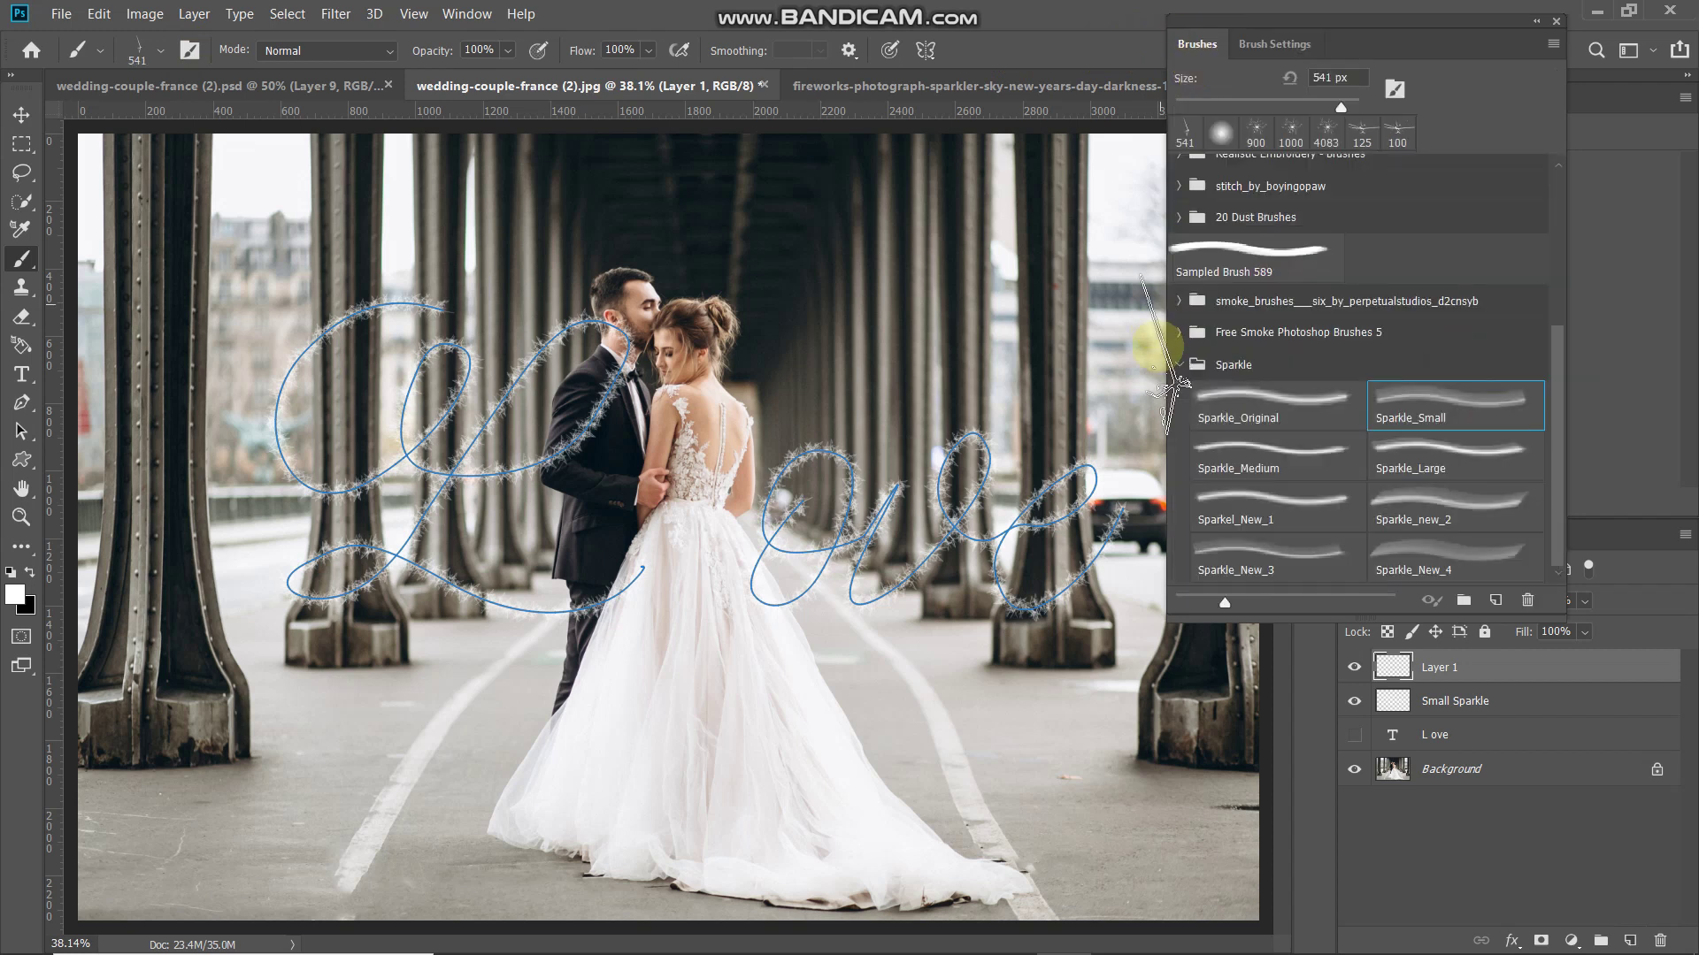
left_click(1248, 456)
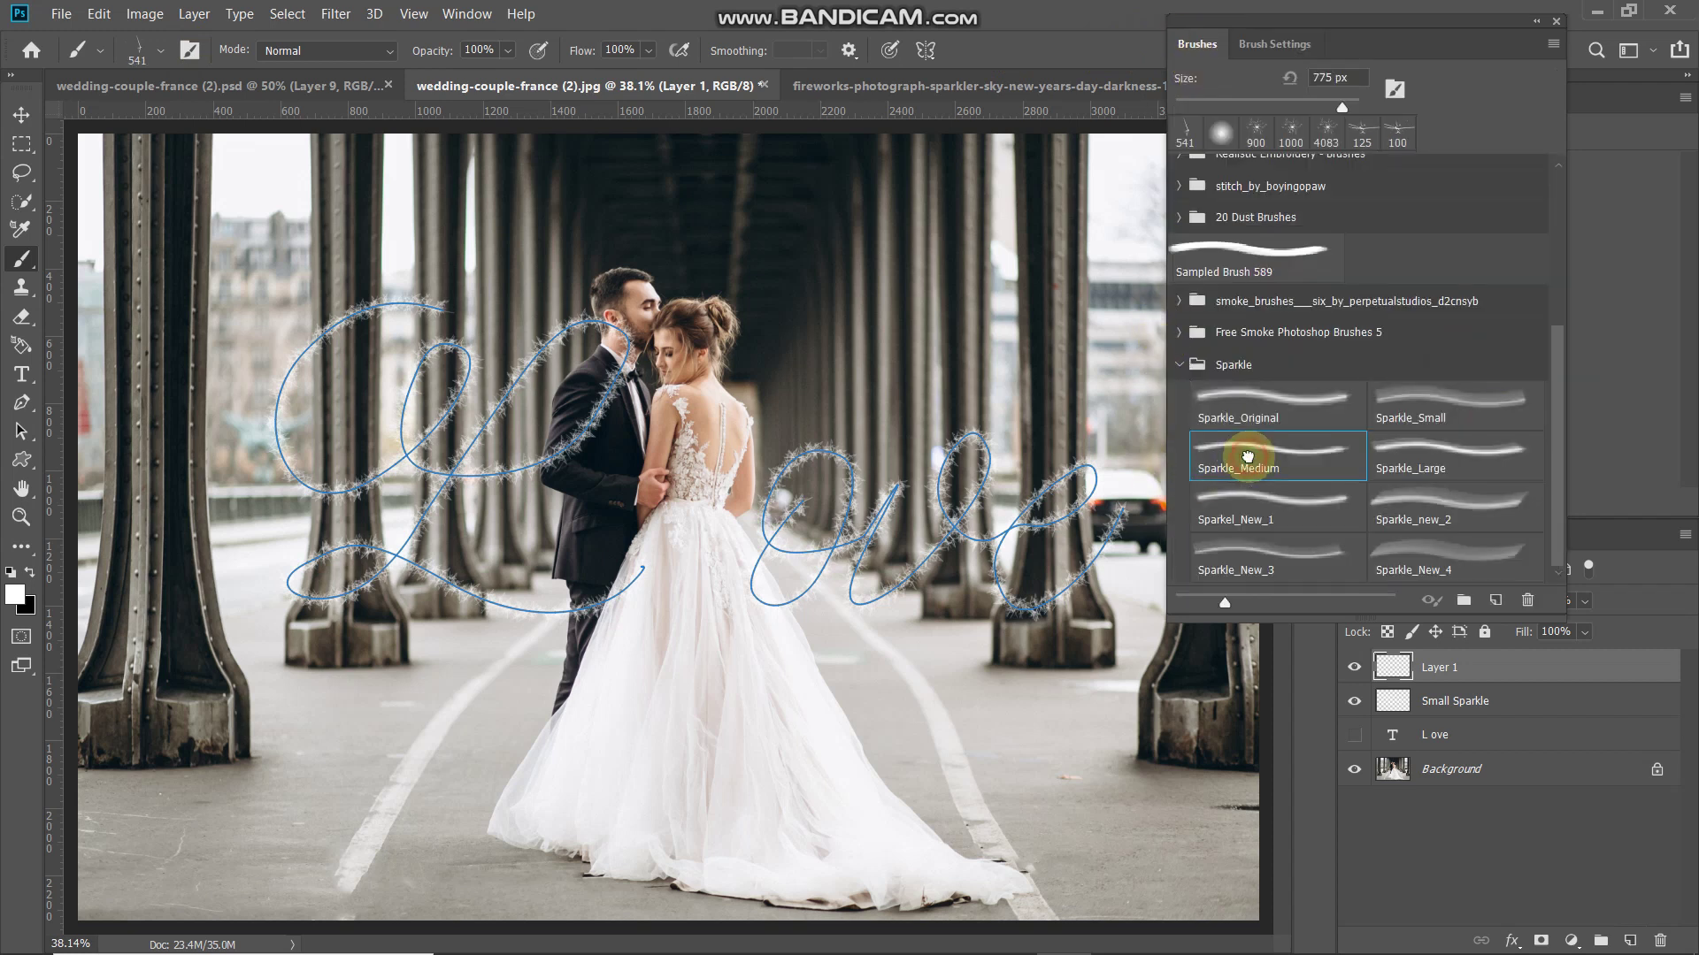
Enable Shape Dynamics and Transfer with 20% opacity jitter for the Sparkle_Medium brush, and set its spacing to 20%
left_click(1274, 44)
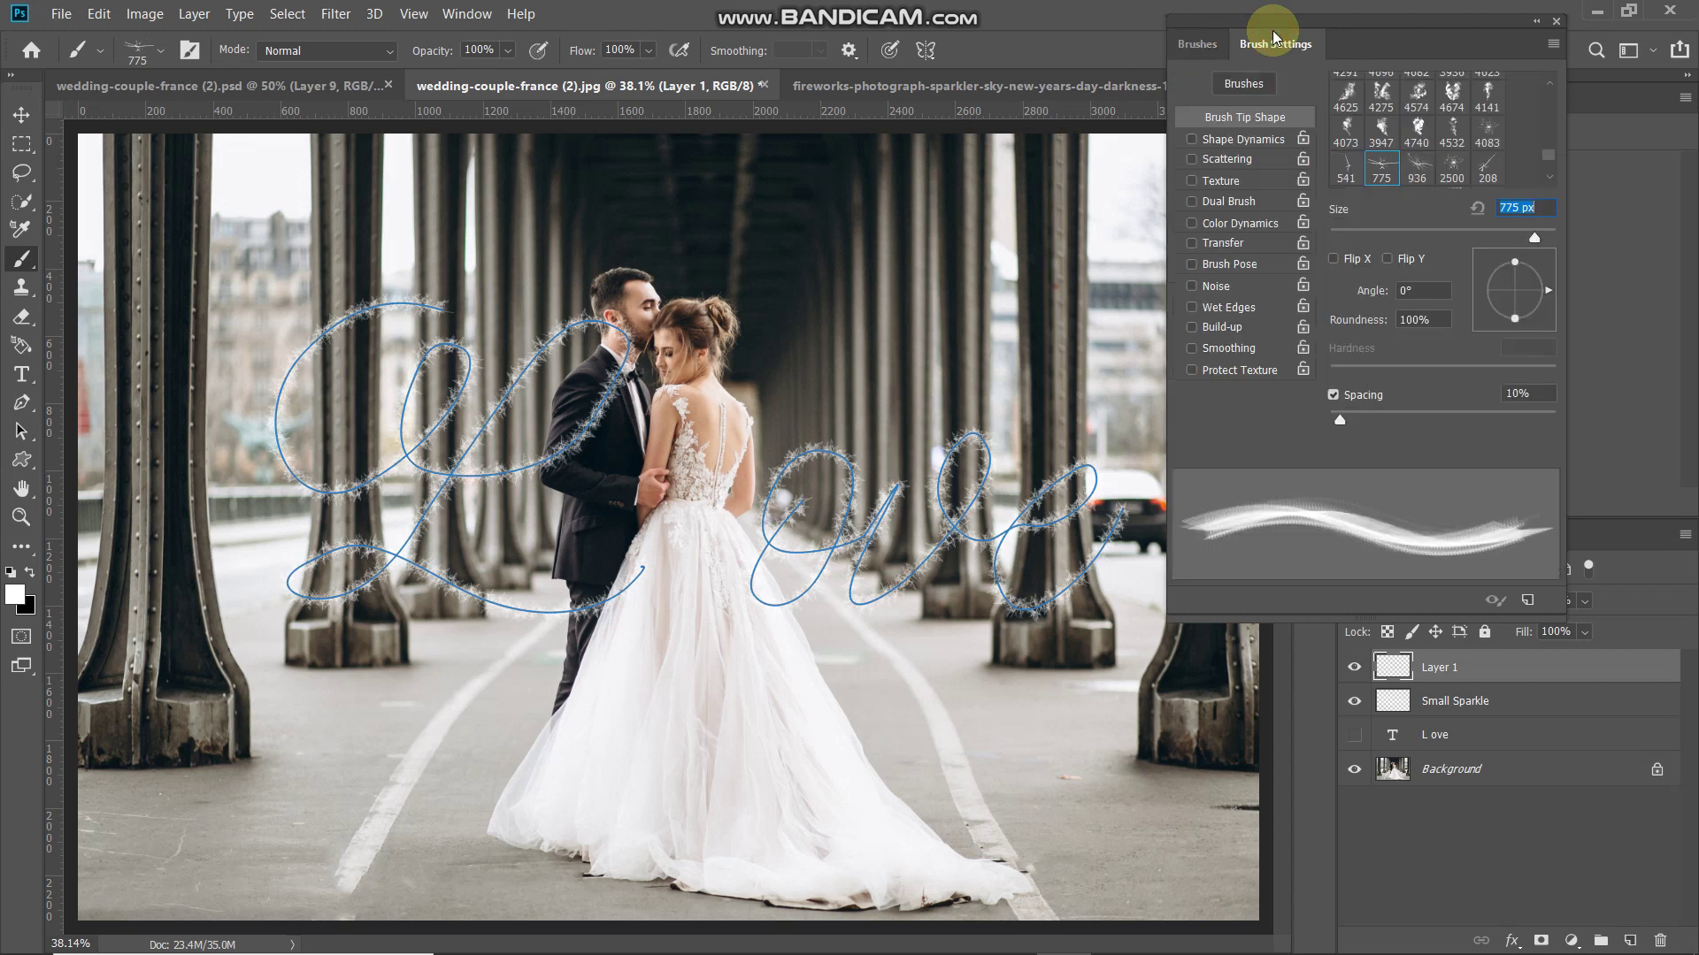
left_click(1236, 142)
left_click(1223, 242)
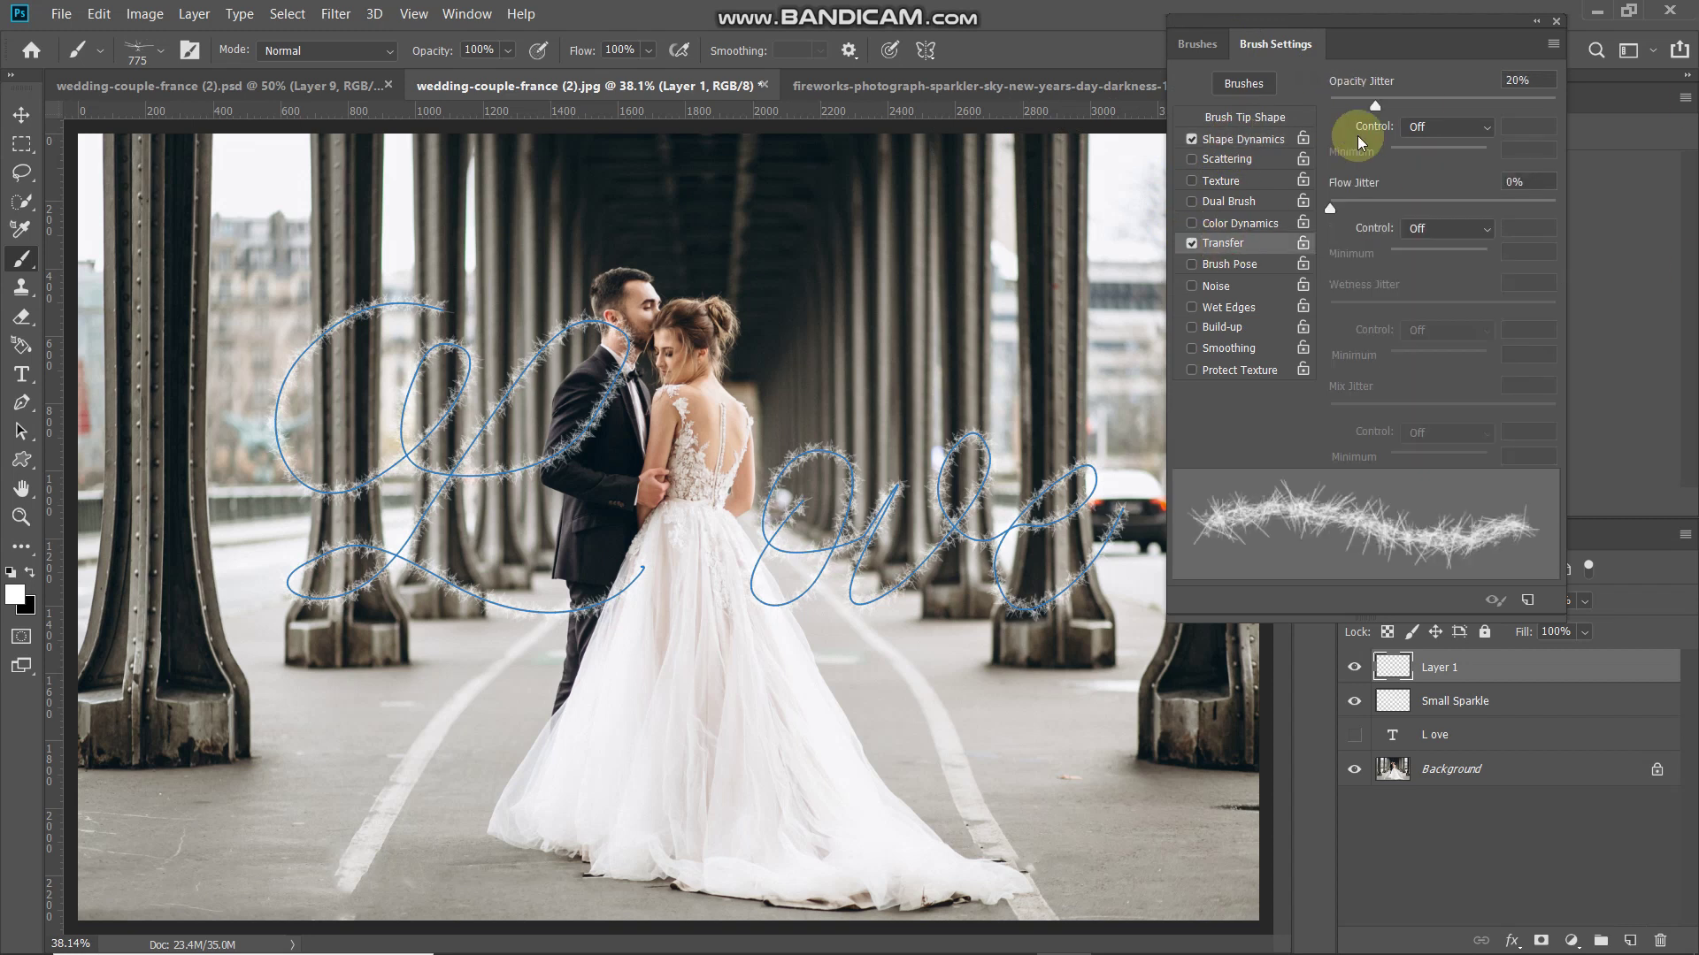
left_click(1245, 117)
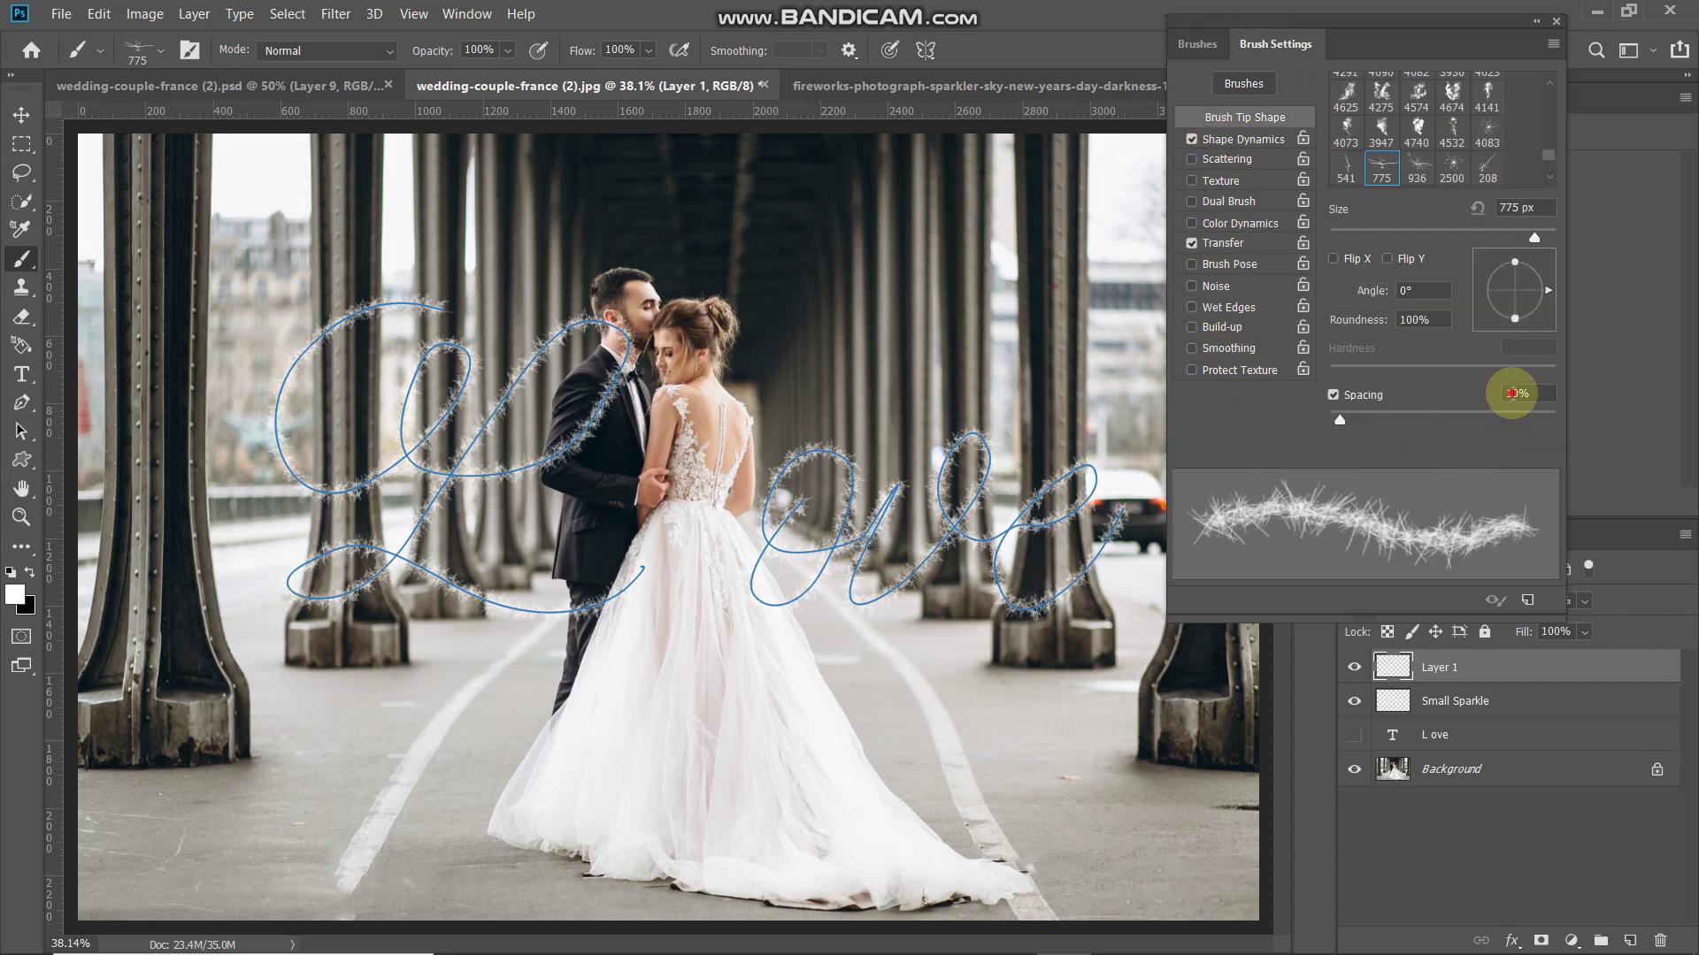
type("20")
key("Return")
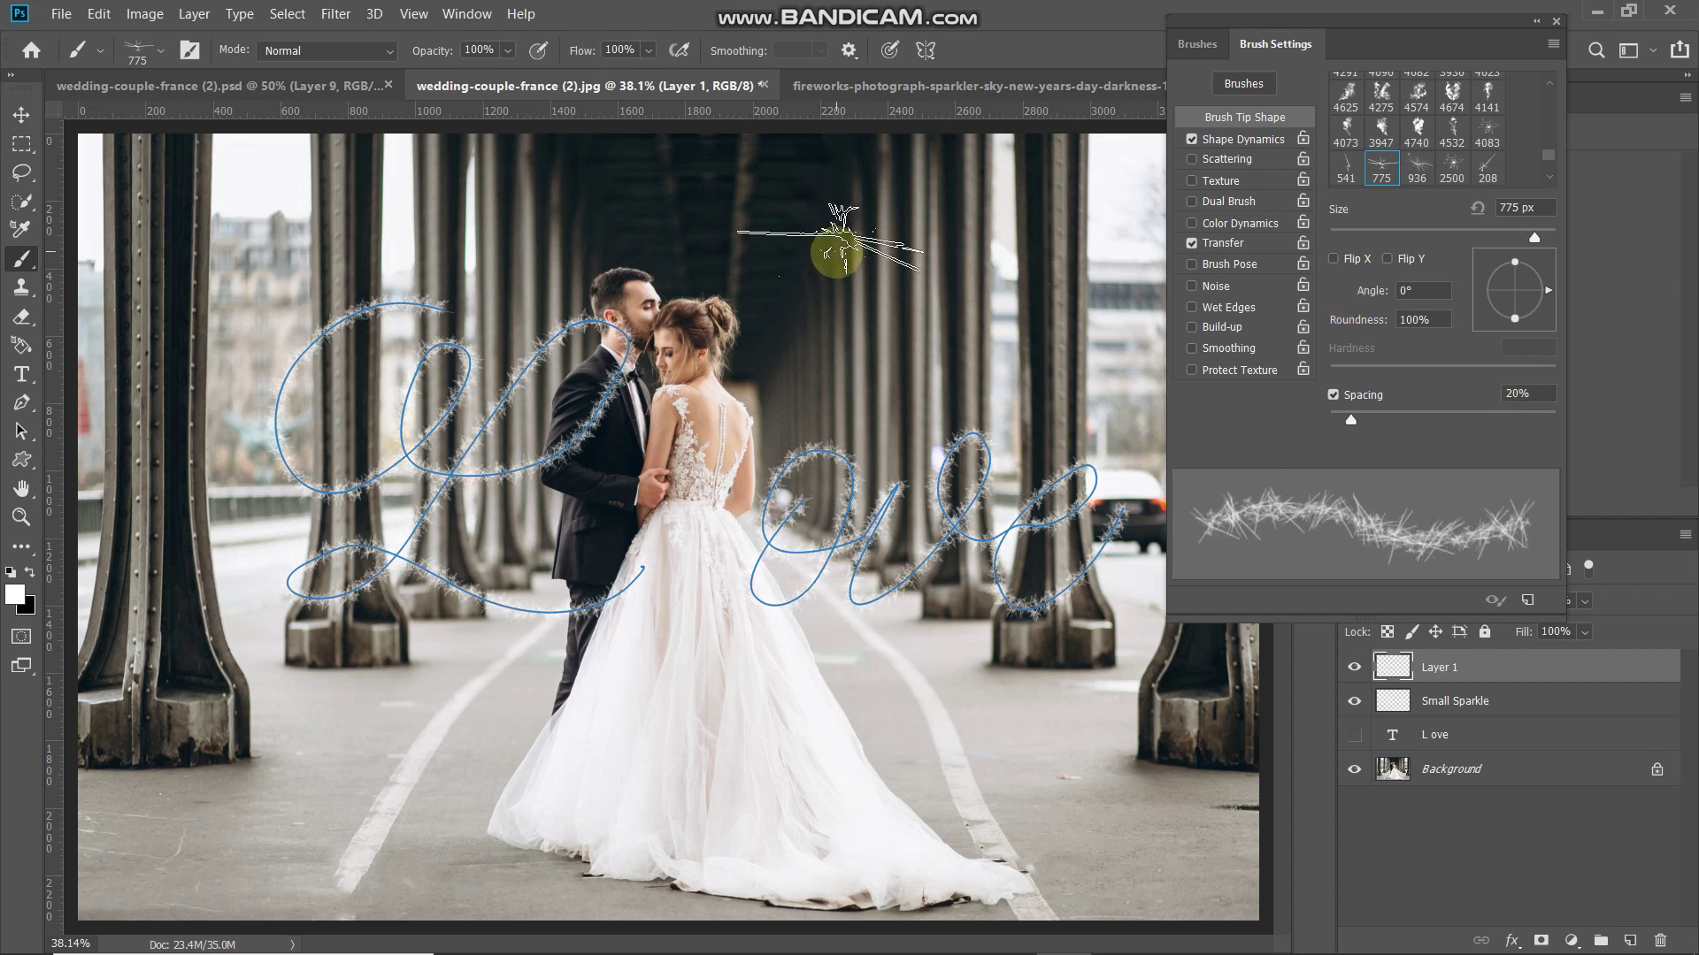
Set the Sparkle_Medium brush size to 120 px and close the brush settings
left_click(1523, 207)
type("120")
key("Return")
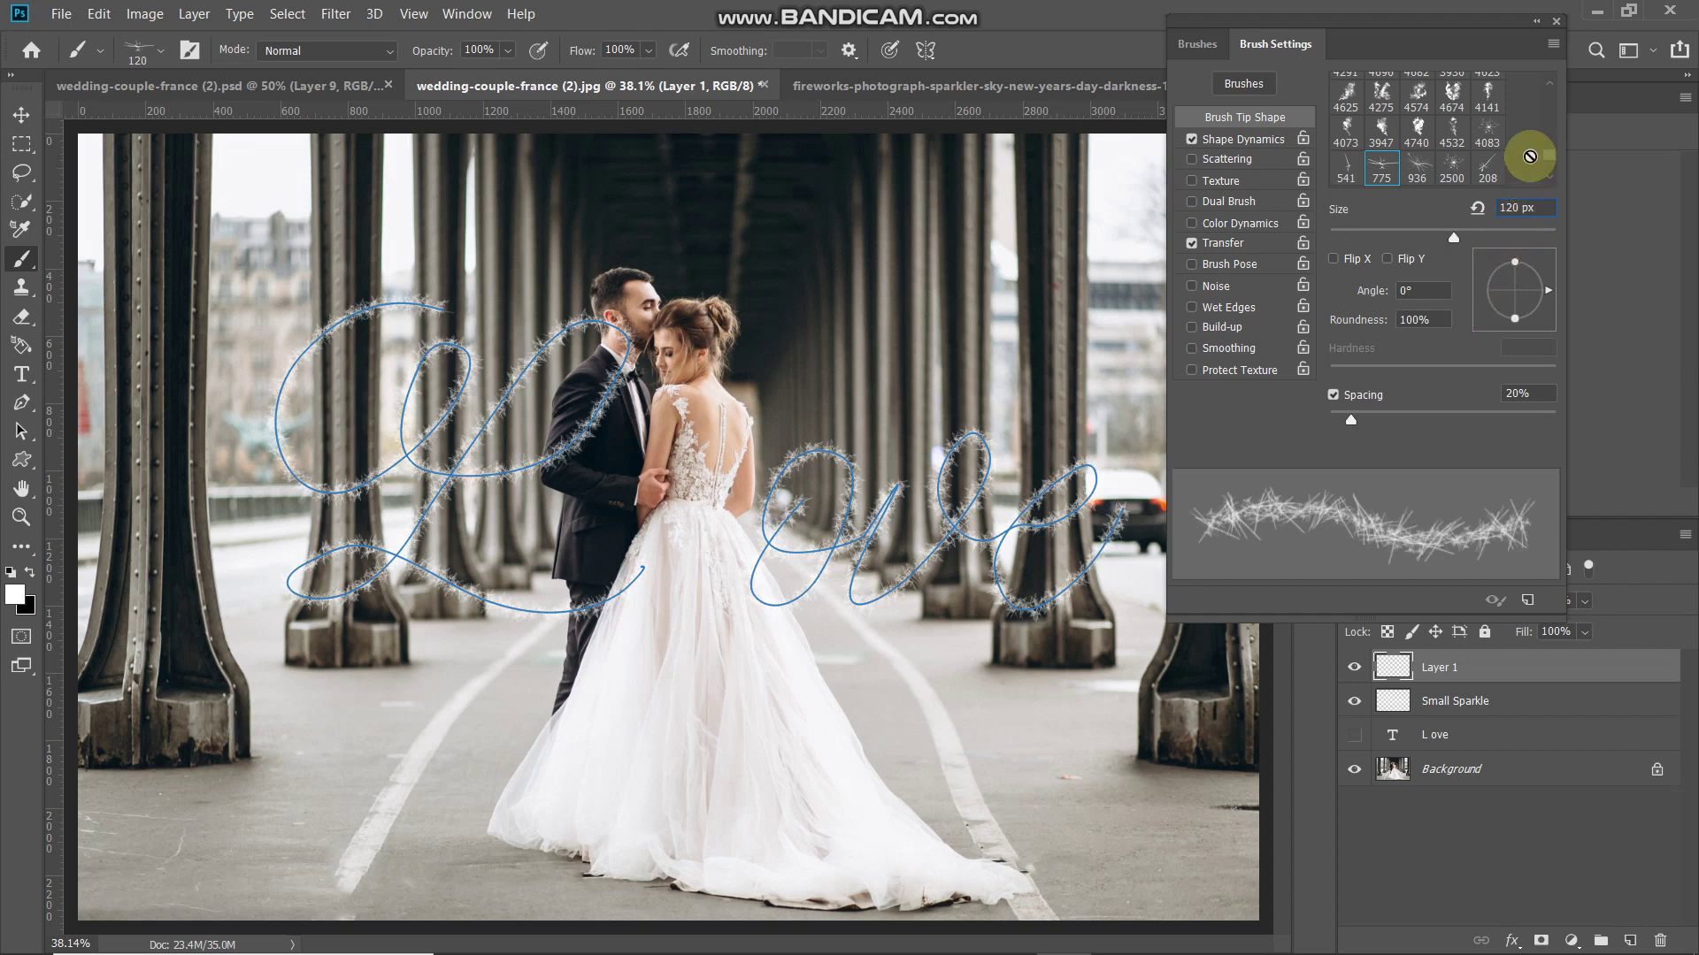
left_click(1559, 20)
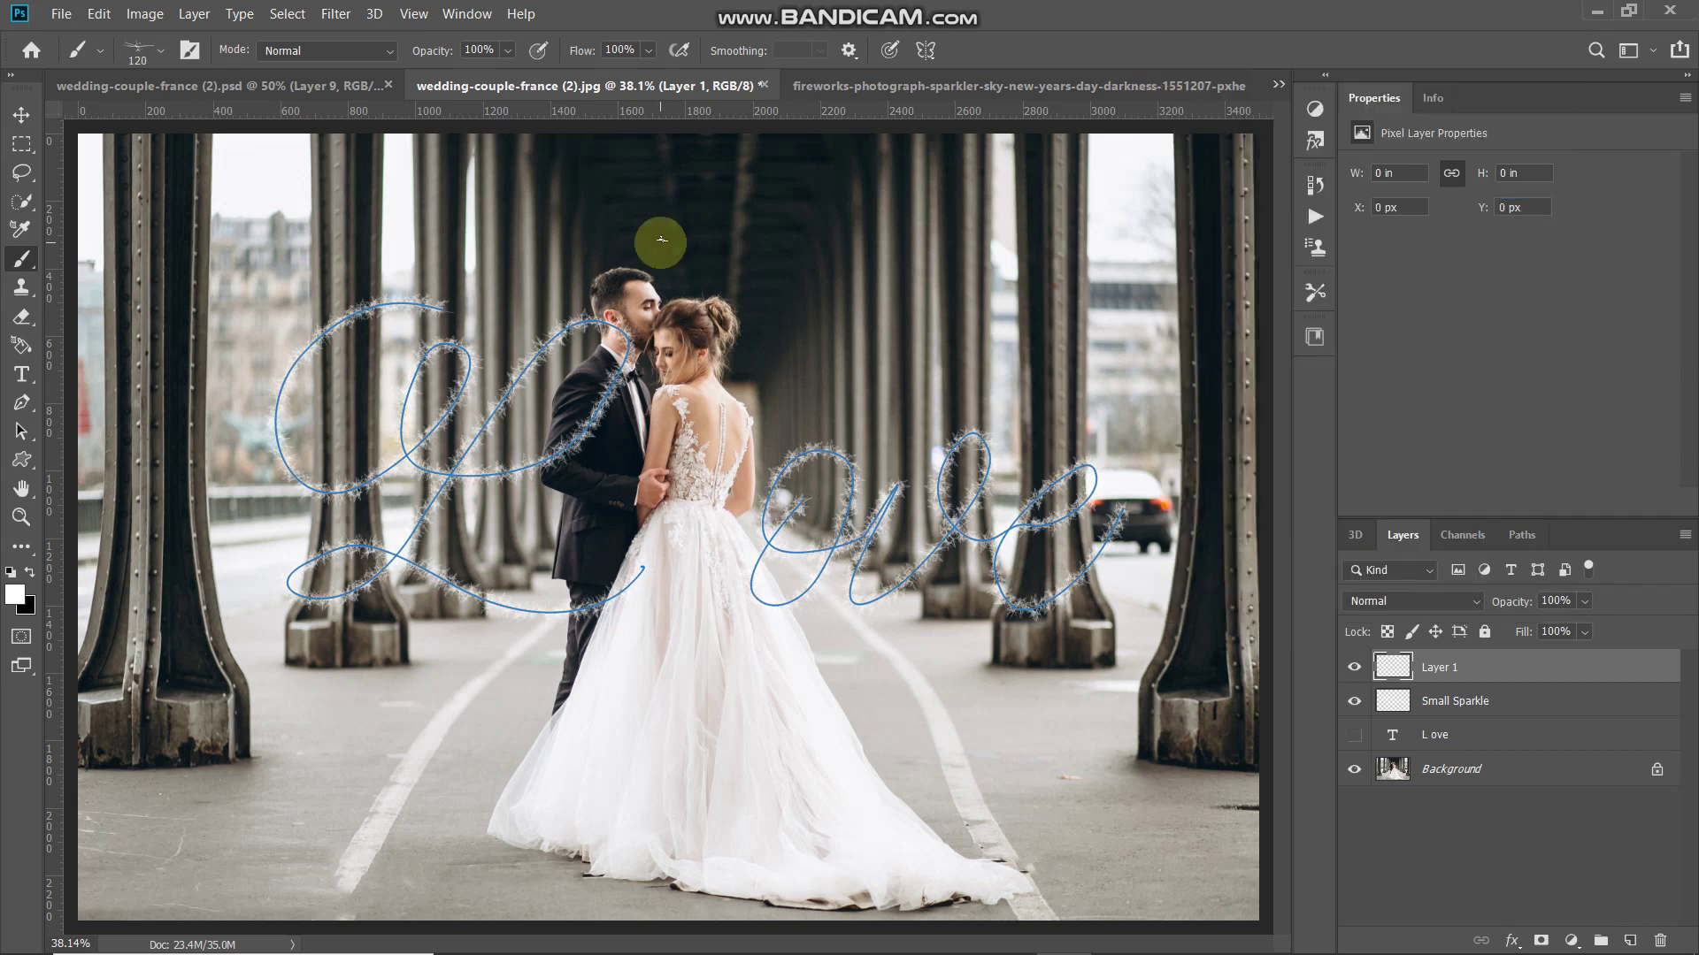
Stroke the traced "Love" path on Layer 1 with the medium brush, compare it hidden and shown, and name the layer "Medium Sparkle"
left_click(19, 405)
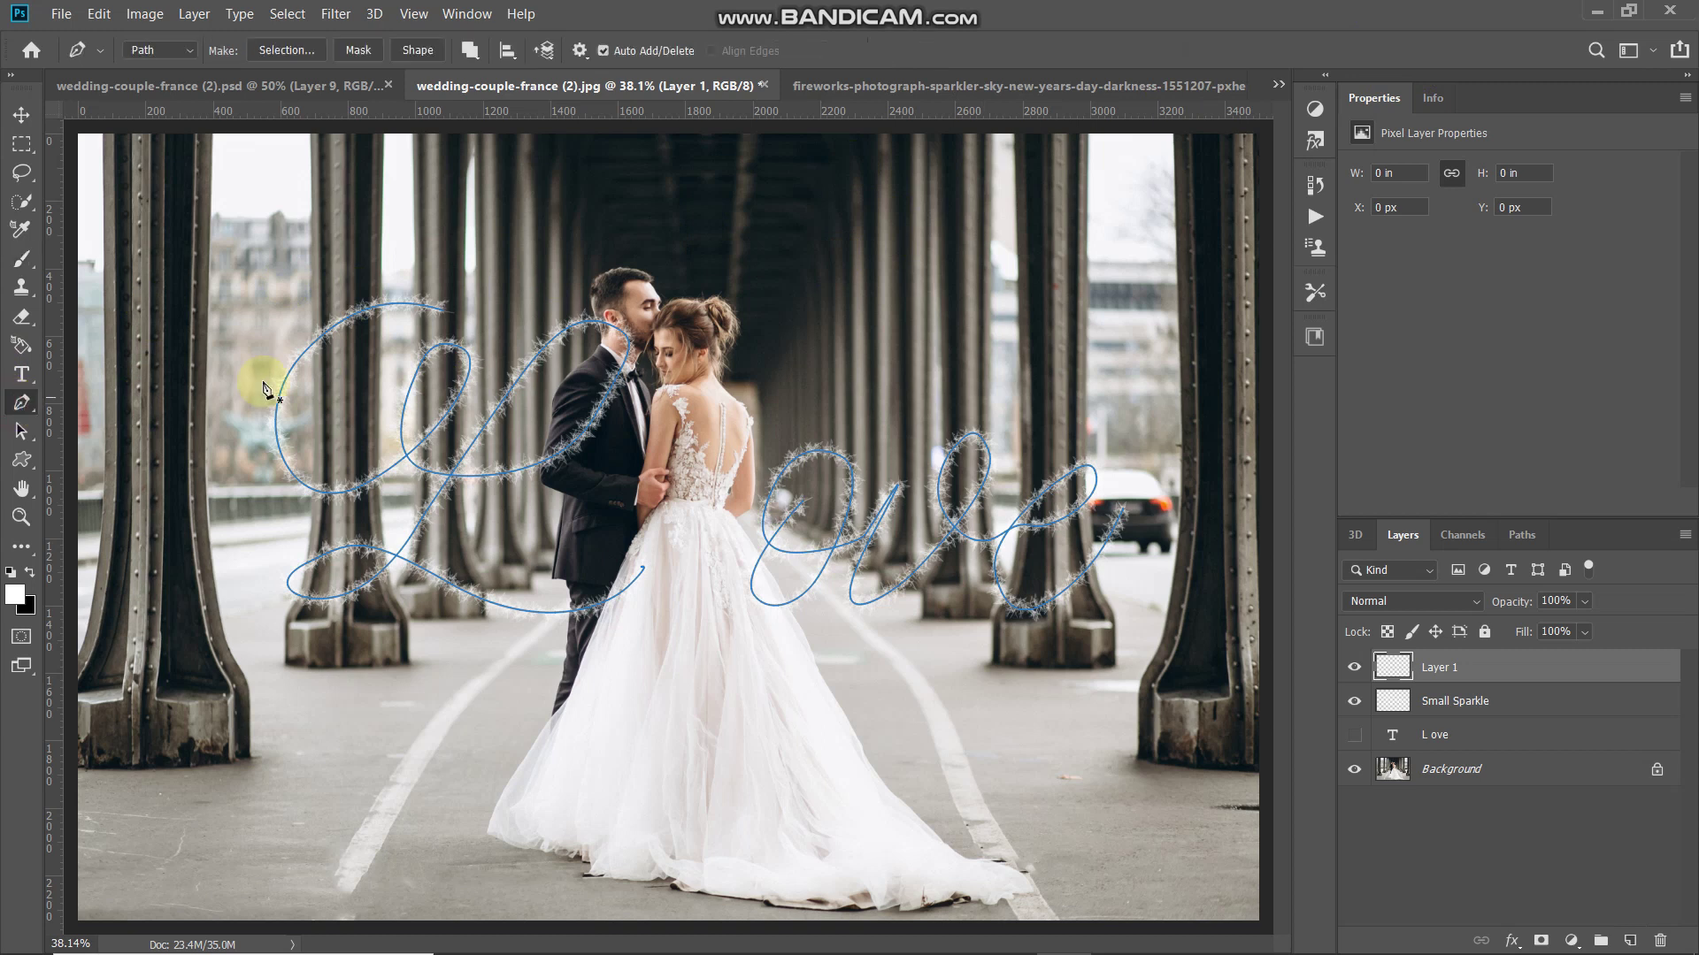
right_click(310, 338)
left_click(354, 524)
key("Return")
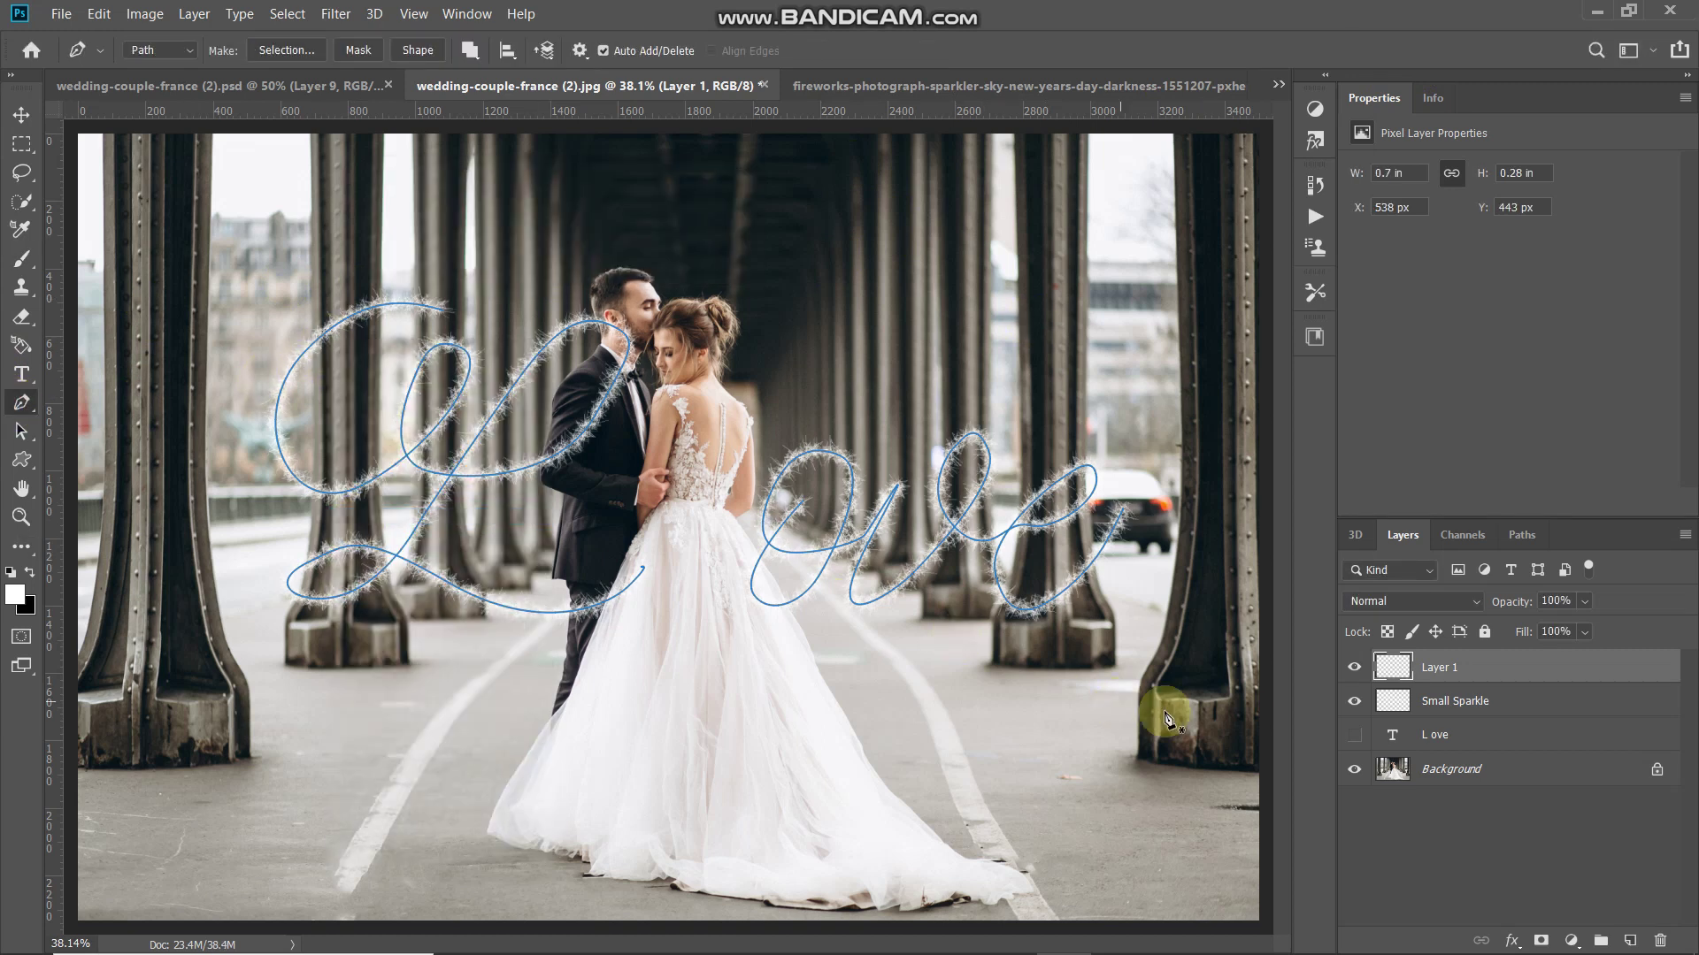
left_click(1355, 667)
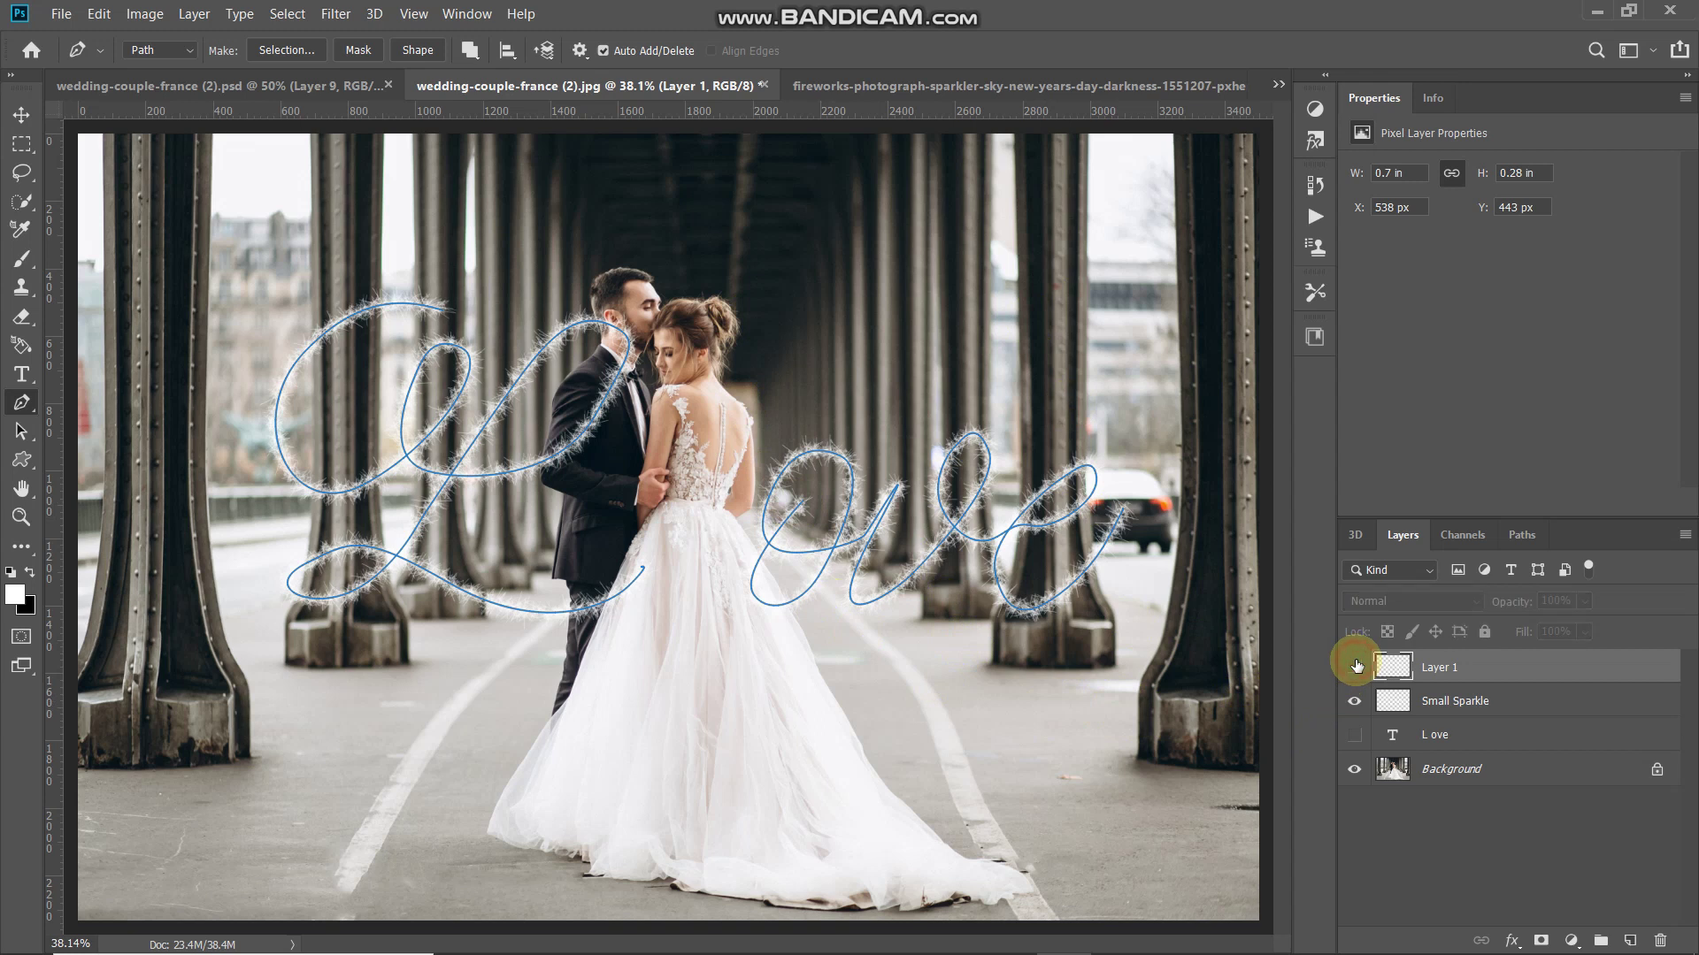
left_click(1355, 667)
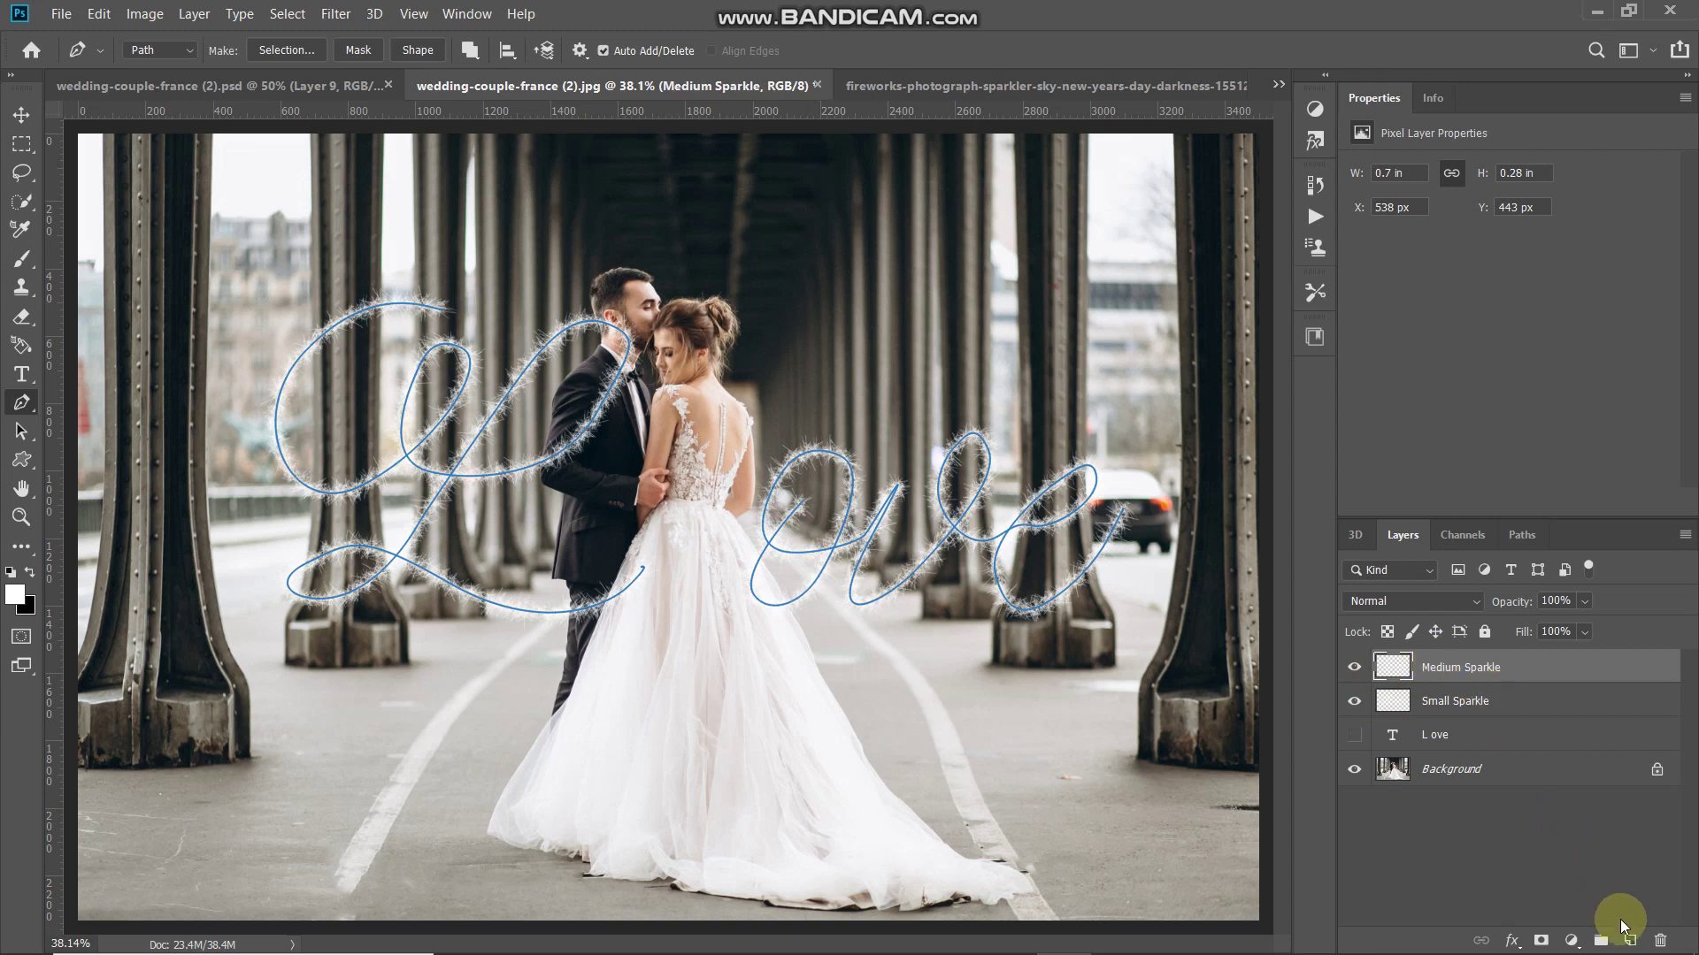
Add a new empty layer above Medium Sparkle and choose the Sparkle_Original preset for the Brush tool
left_click(1631, 940)
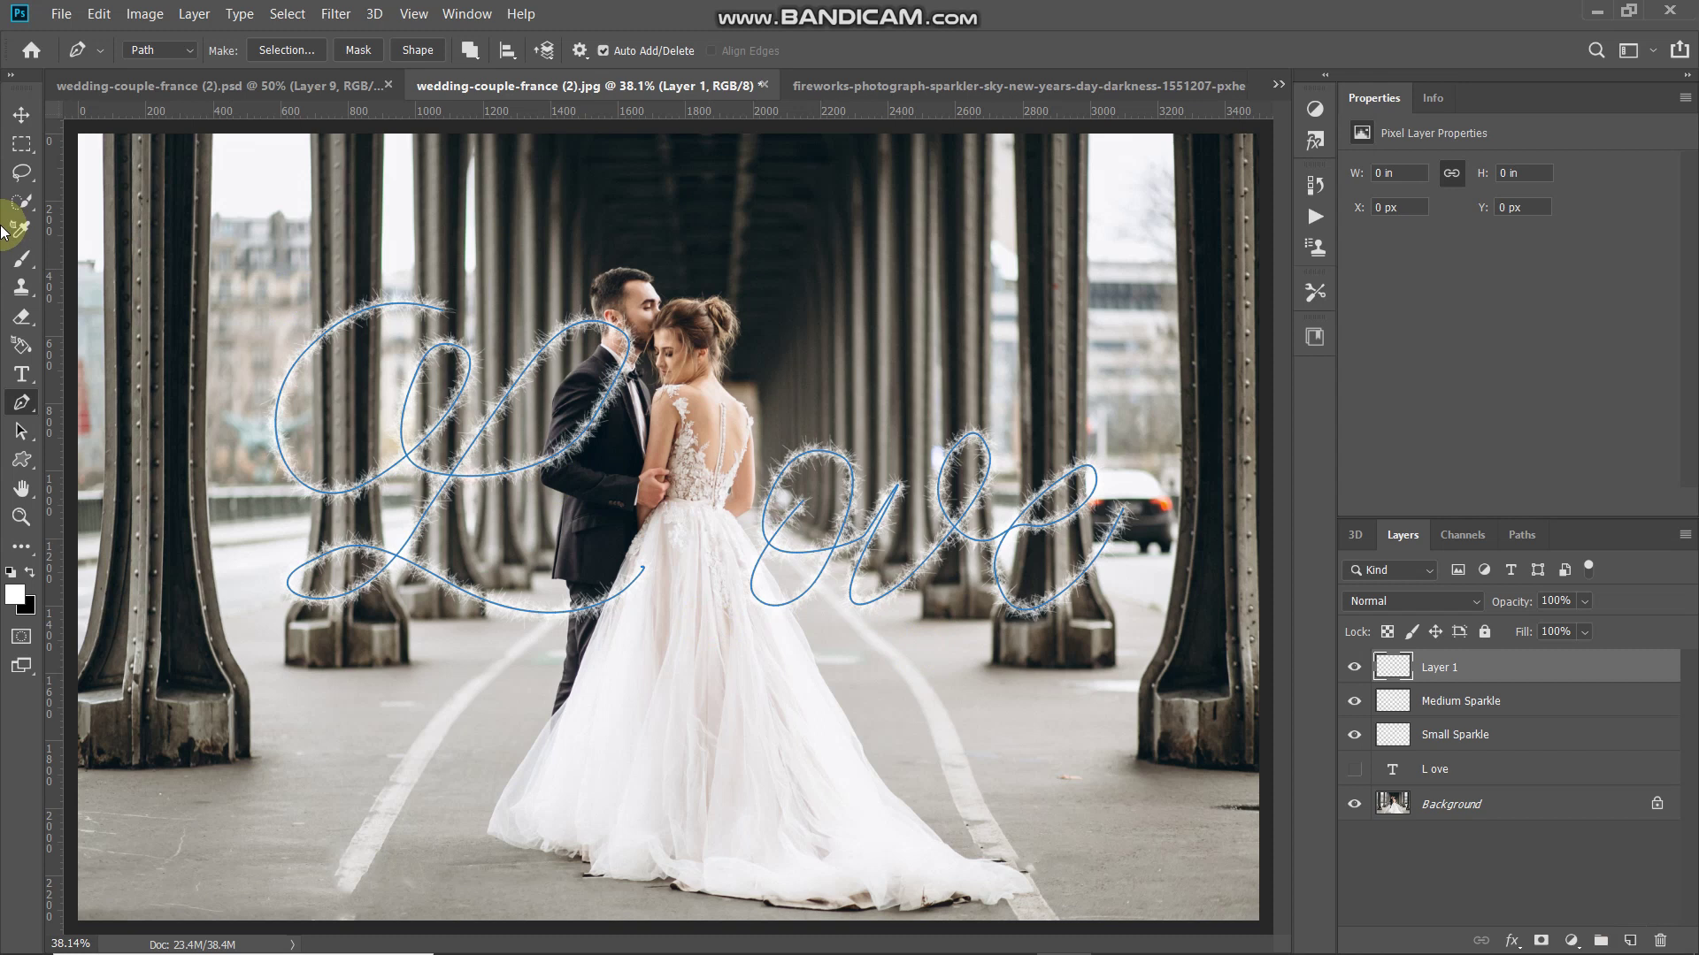
left_click(19, 261)
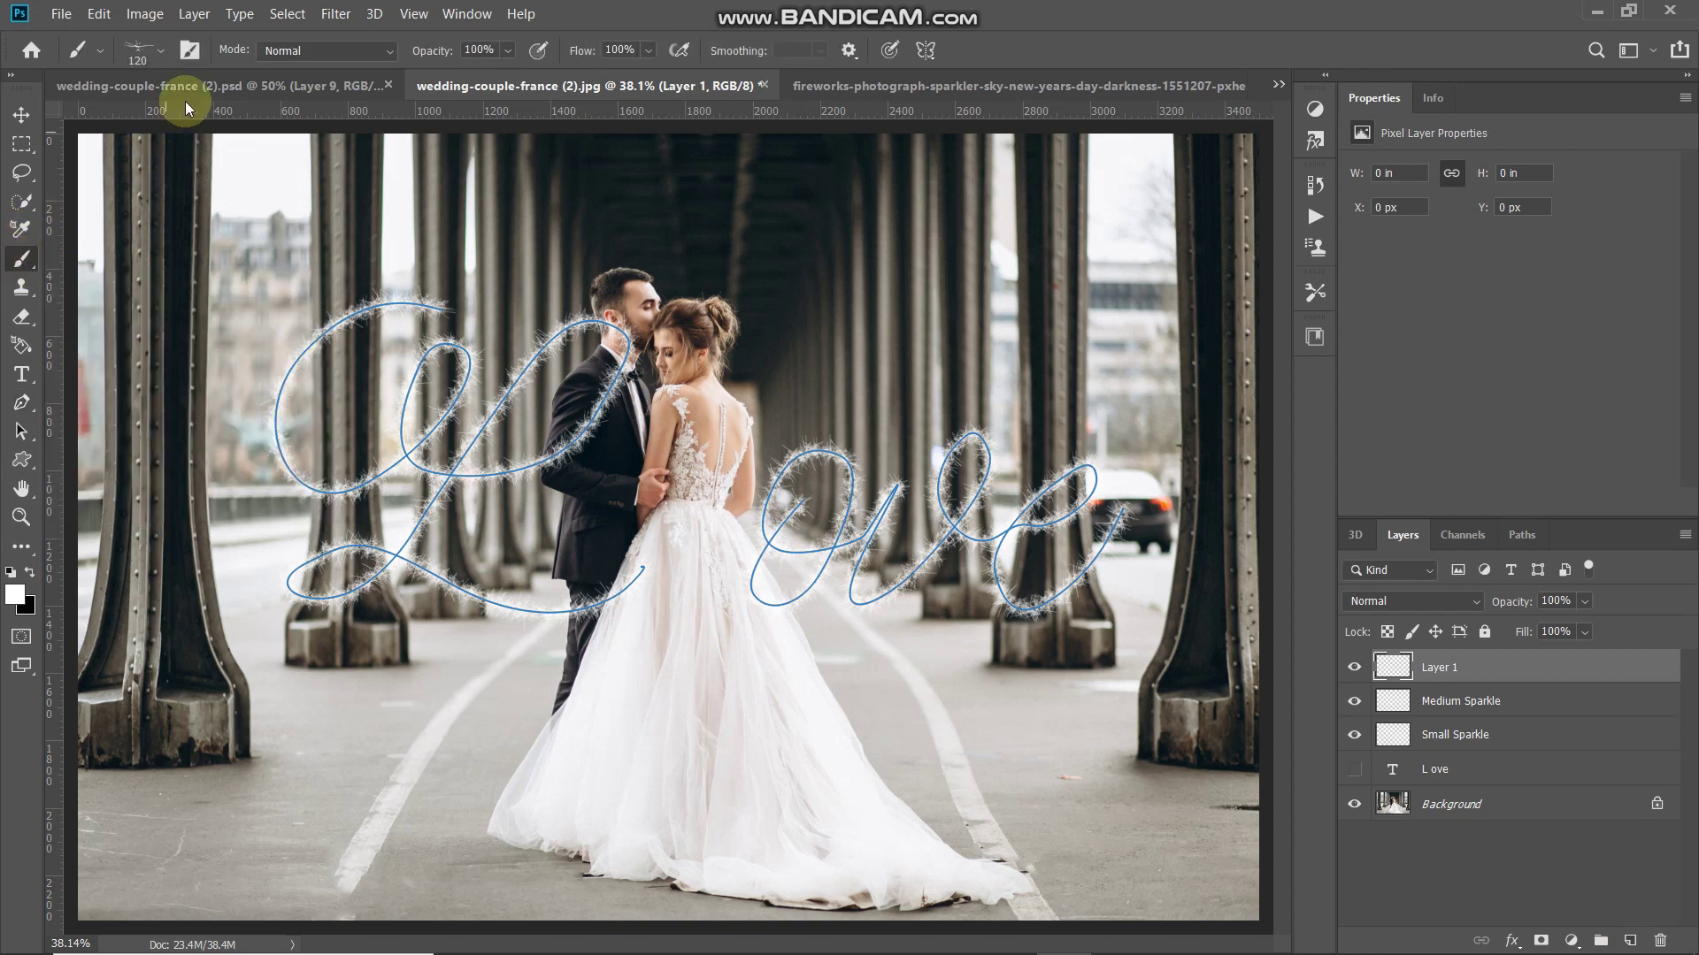
left_click(193, 55)
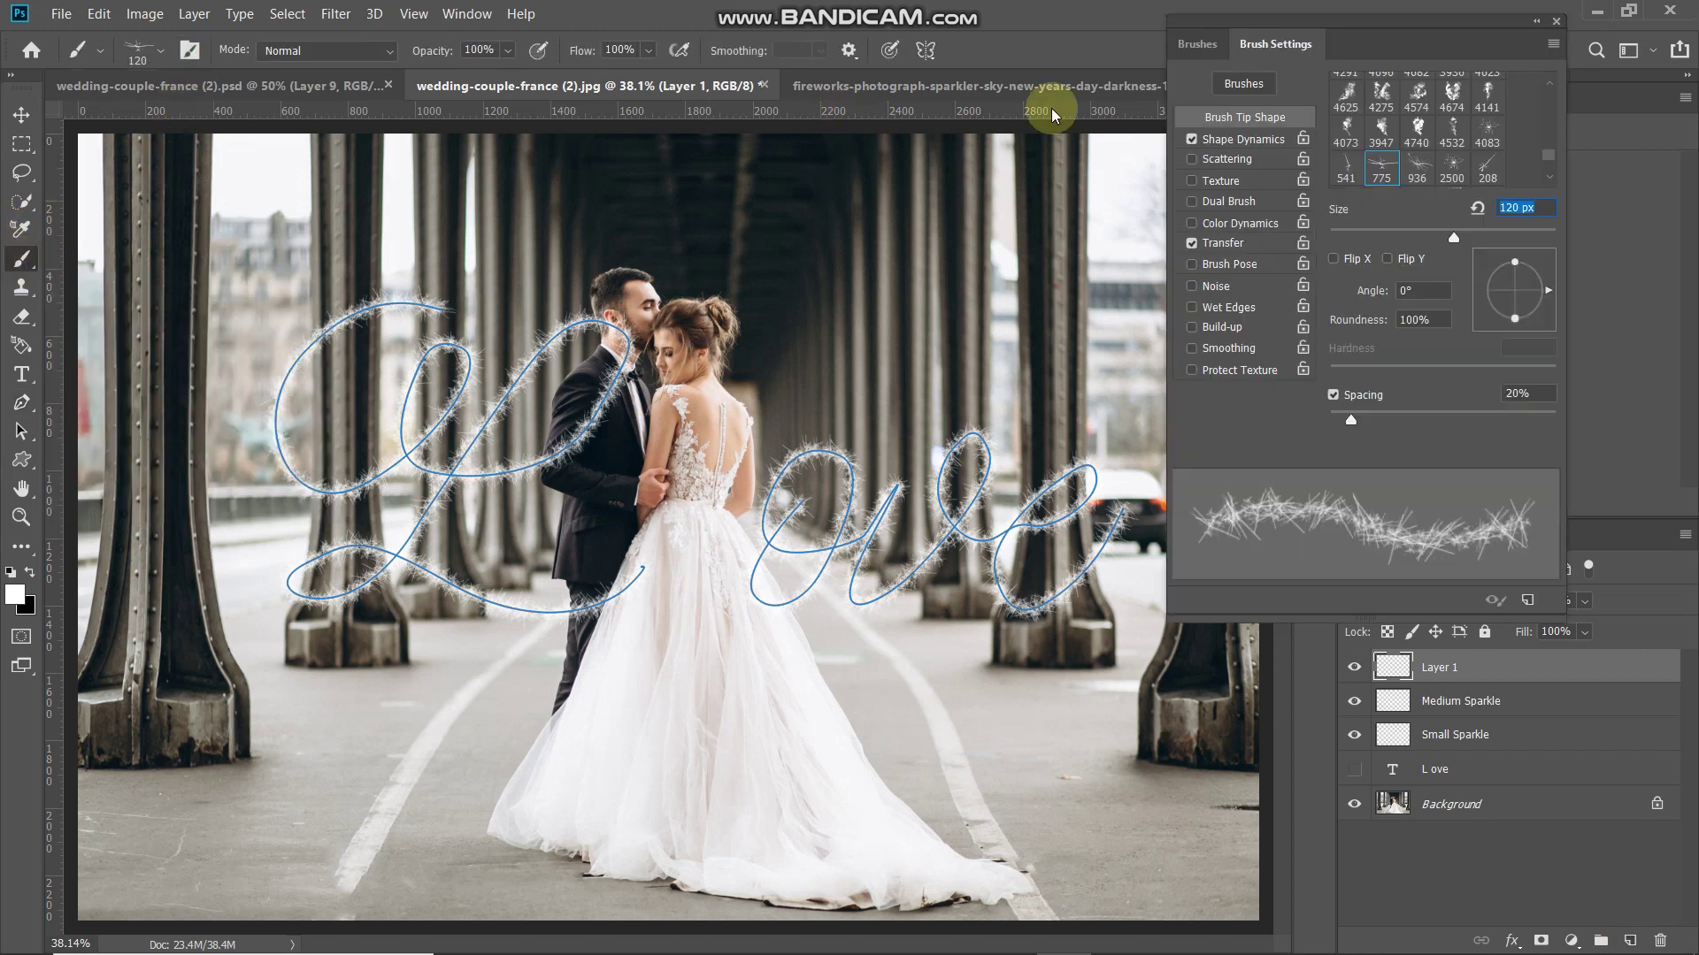
left_click(1194, 46)
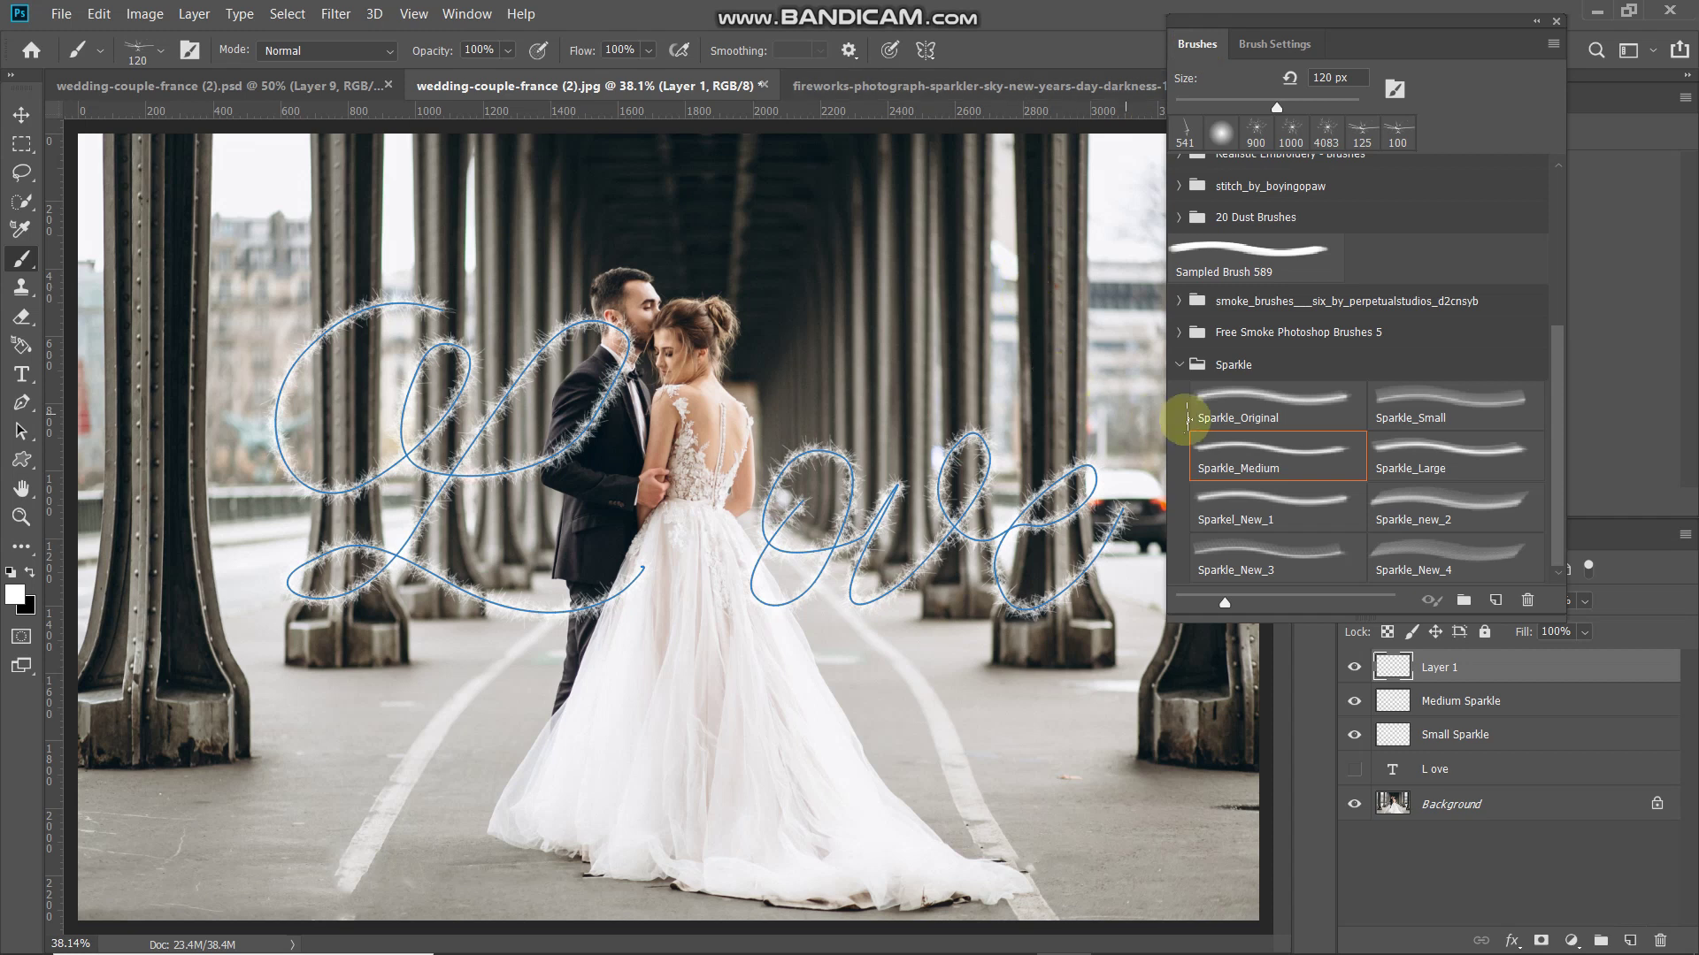
left_click(1232, 414)
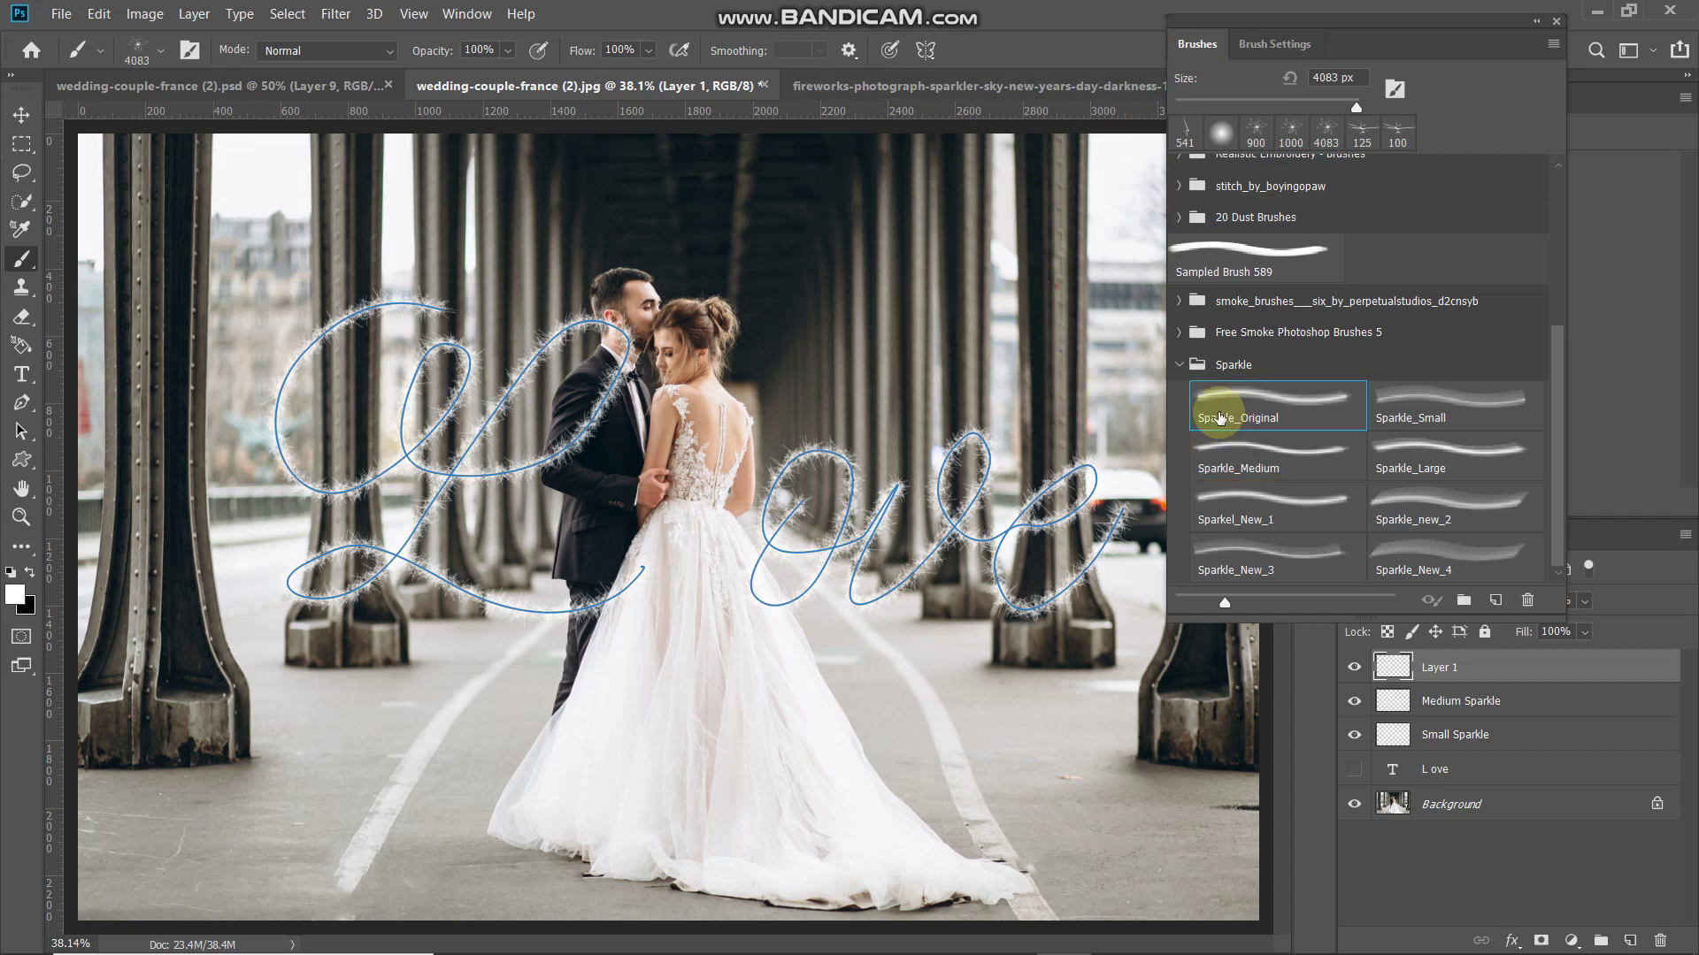
Enable Shape Dynamics and Transfer for the Sparkle_Original brush and set its spacing to 100%
left_click(1261, 46)
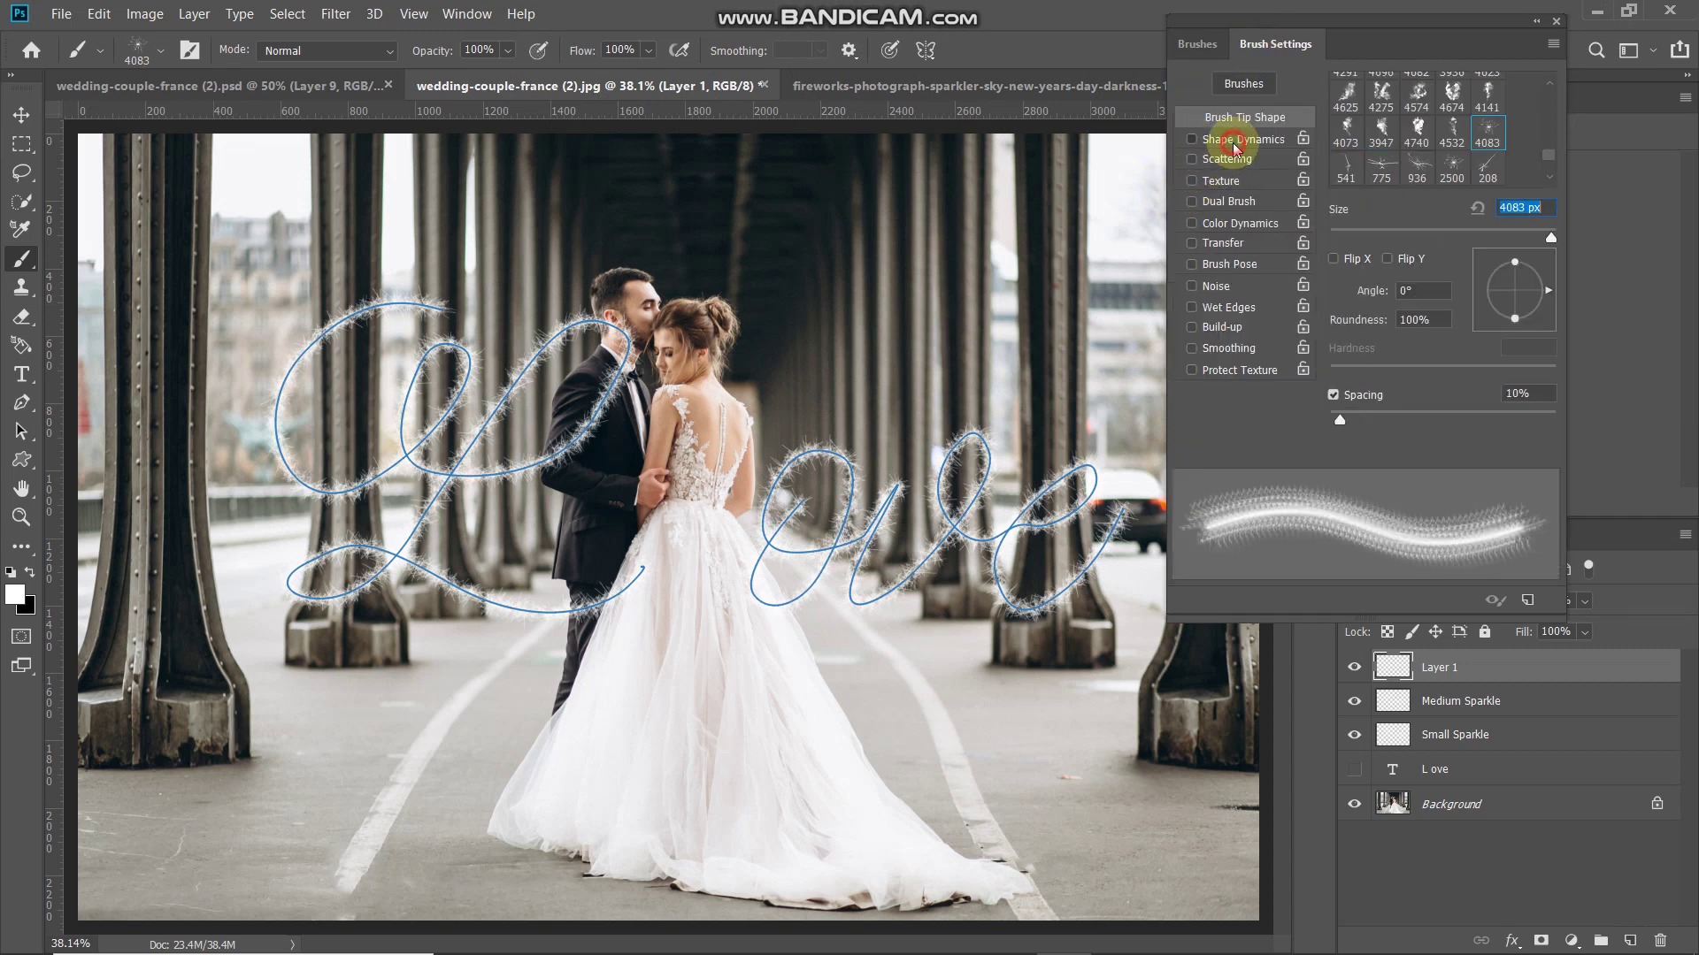
left_click(1236, 148)
left_click(1245, 117)
left_click(1190, 242)
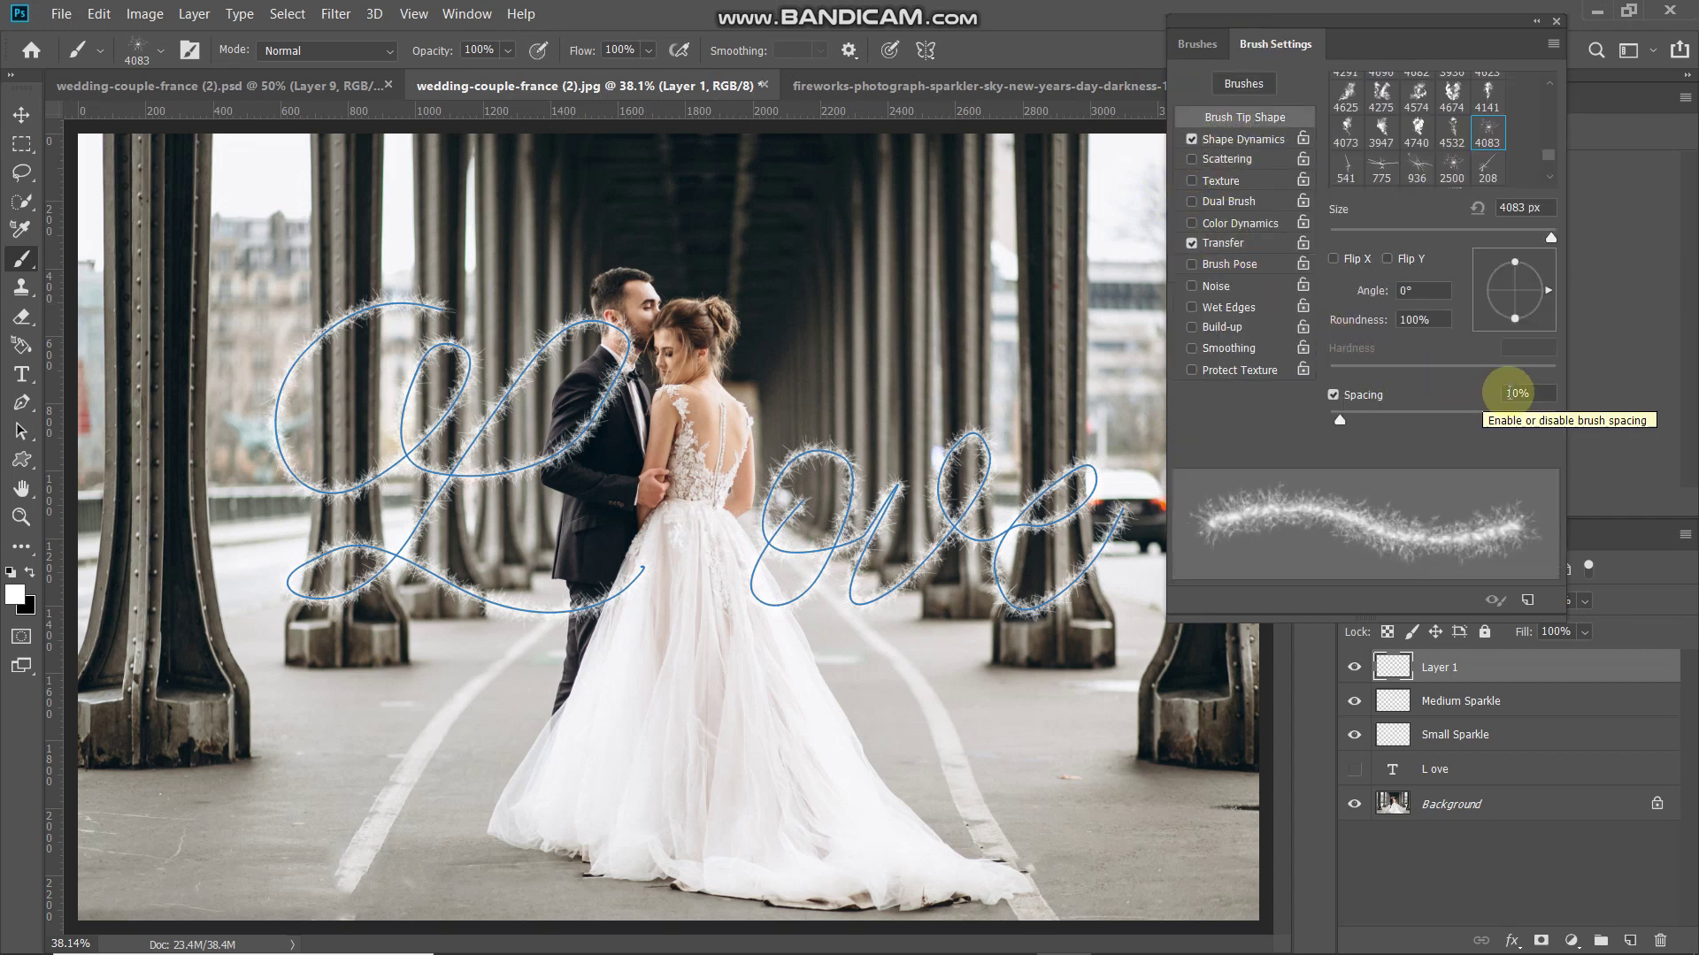
type("100")
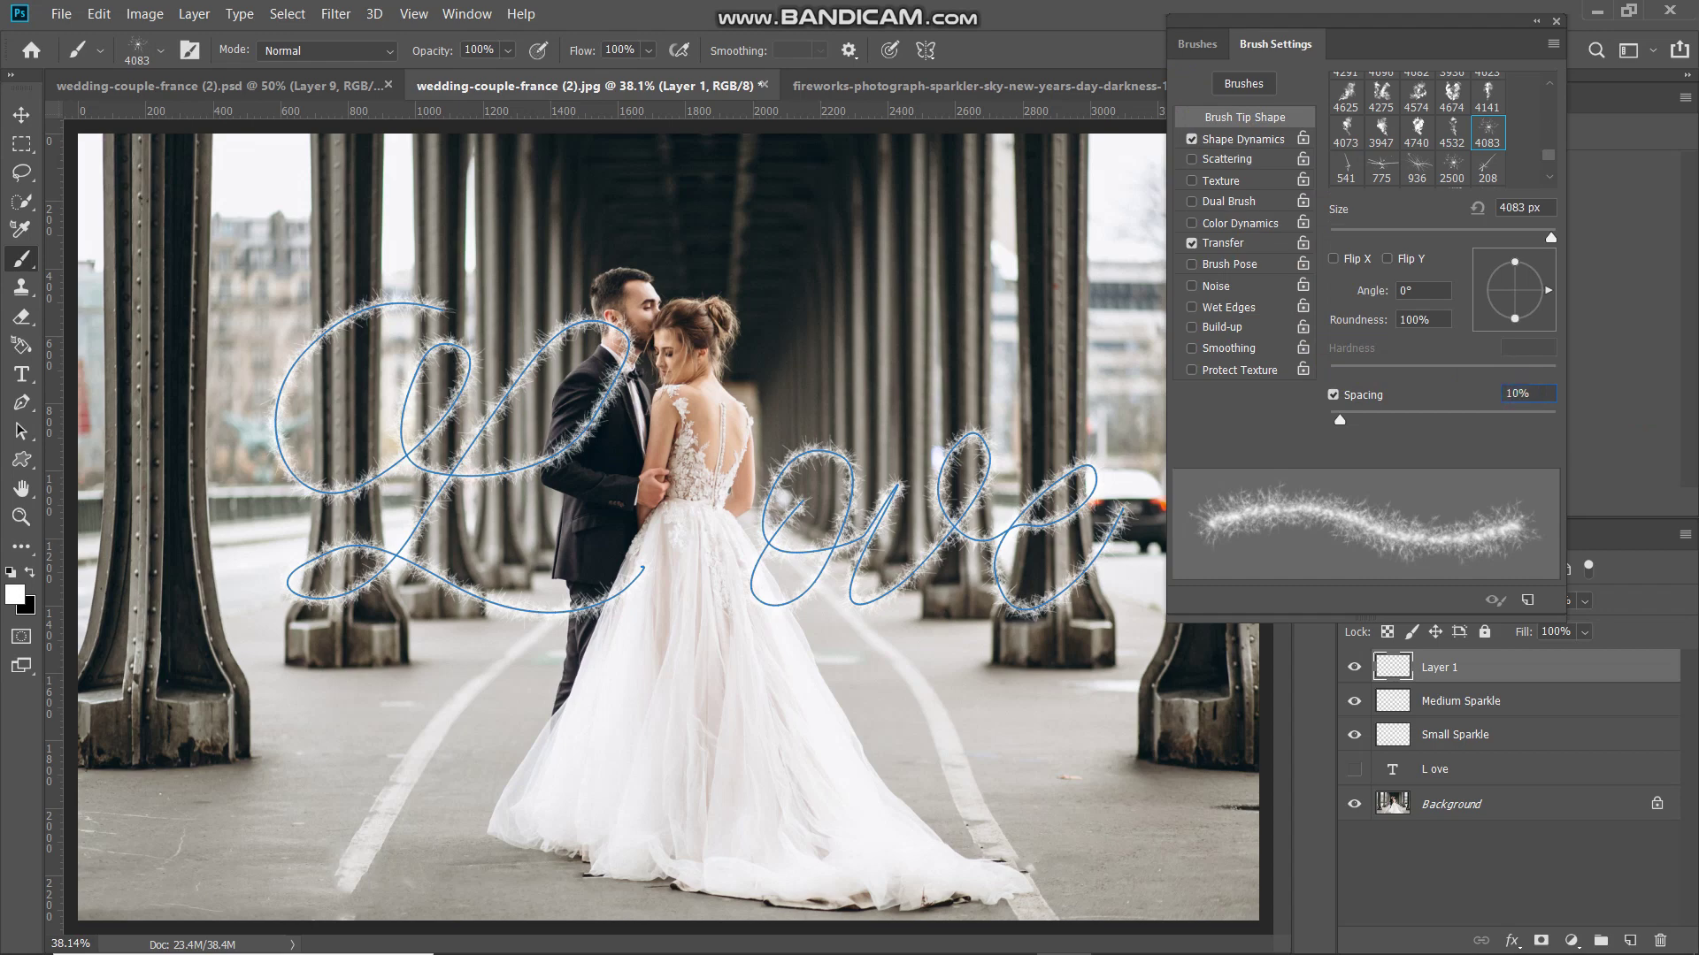
key("Return")
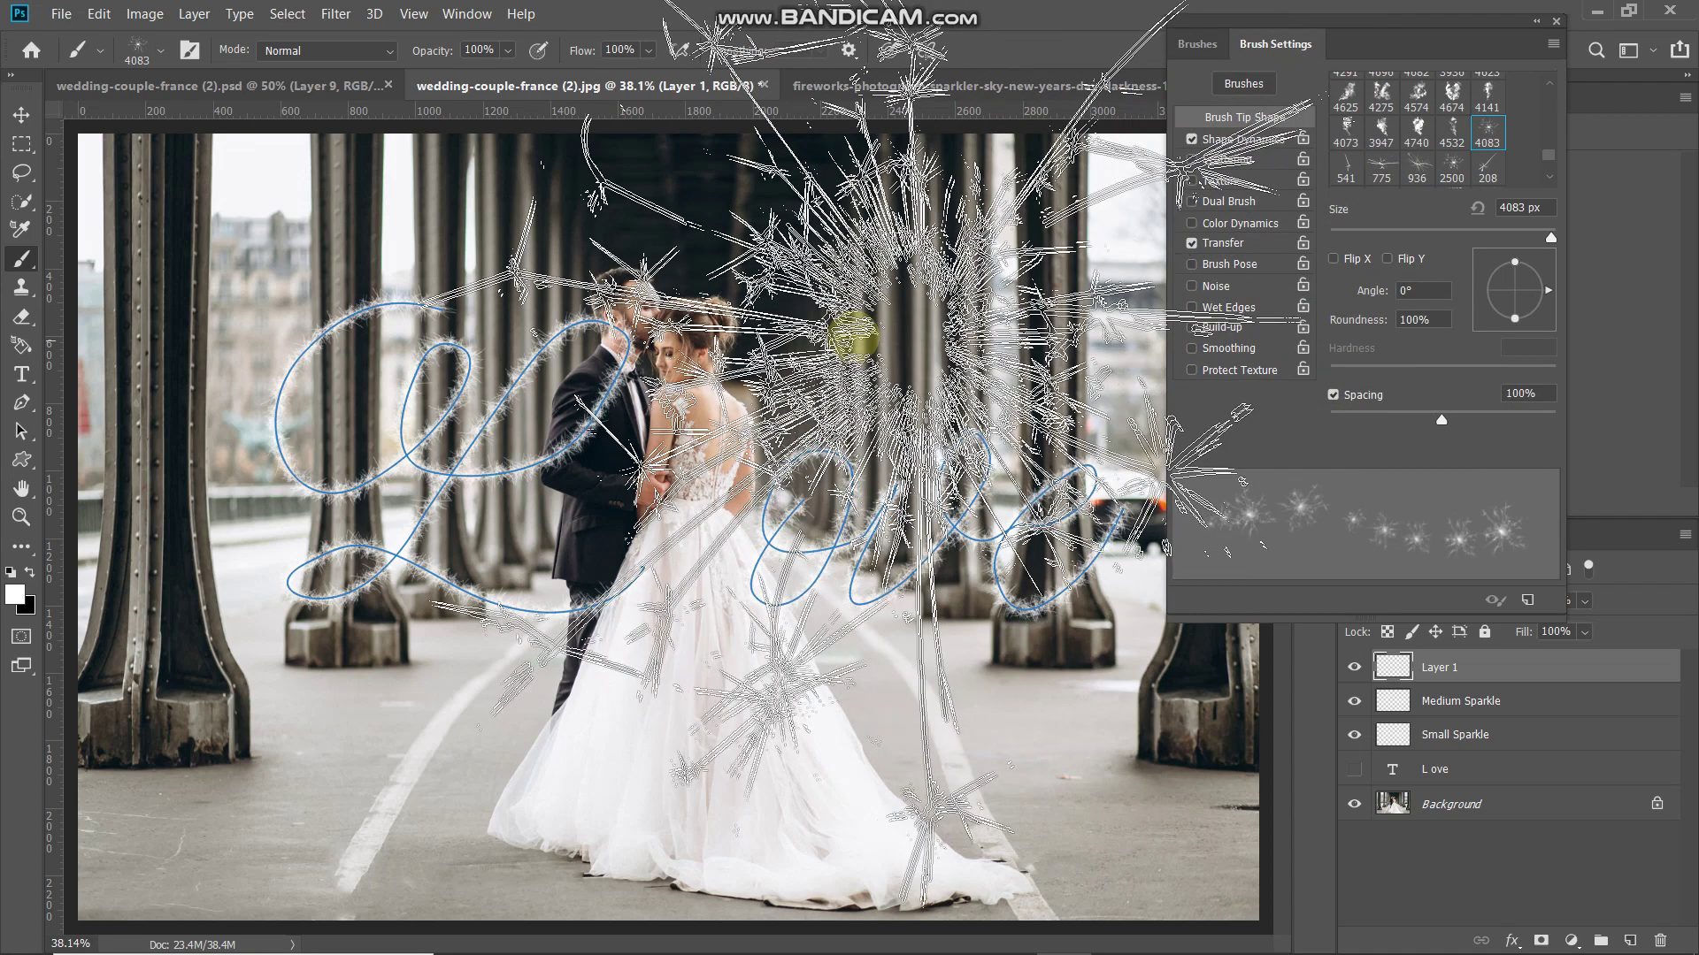
Reduce the Sparkle_Original brush size to 500 px and close the brush settings
key("bracketleft")
key("bracketleft")
key("bracketleft")
key("bracketleft")
key("bracketleft")
key("bracketleft")
key("bracketleft")
key("bracketleft")
key("bracketleft")
key("bracketleft")
key("bracketleft")
key("bracketleft")
key("bracketleft")
key("bracketleft")
key("bracketleft")
key("bracketleft")
key("bracketleft")
key("bracketleft")
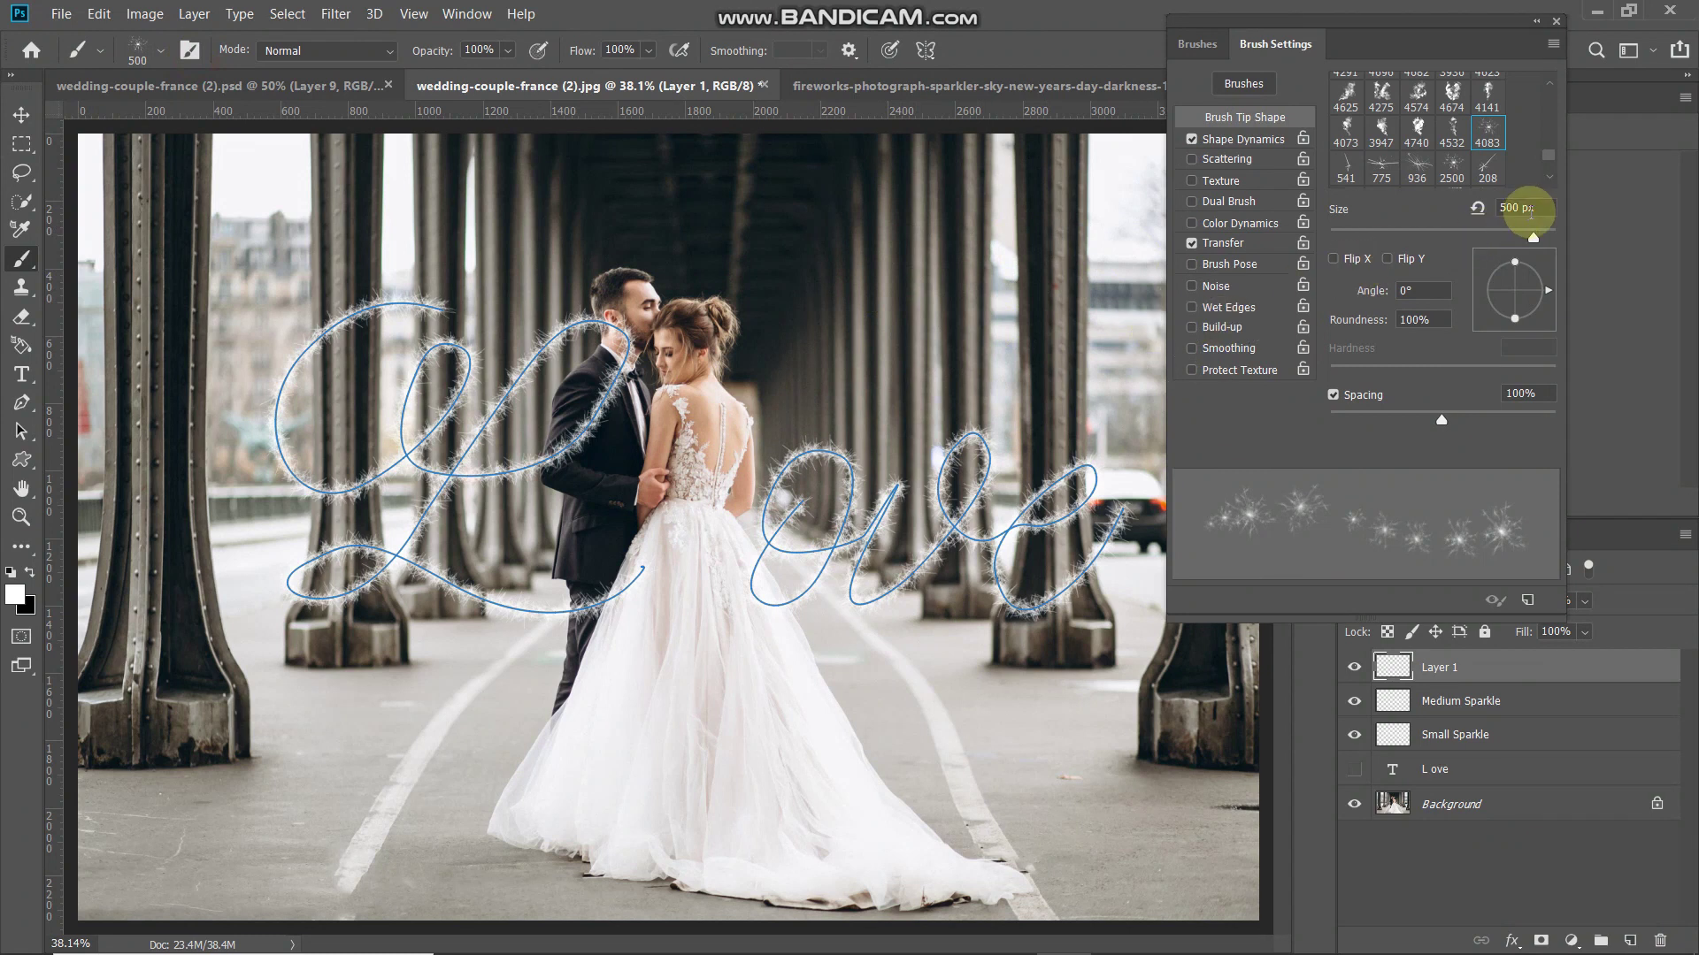
left_click(1559, 23)
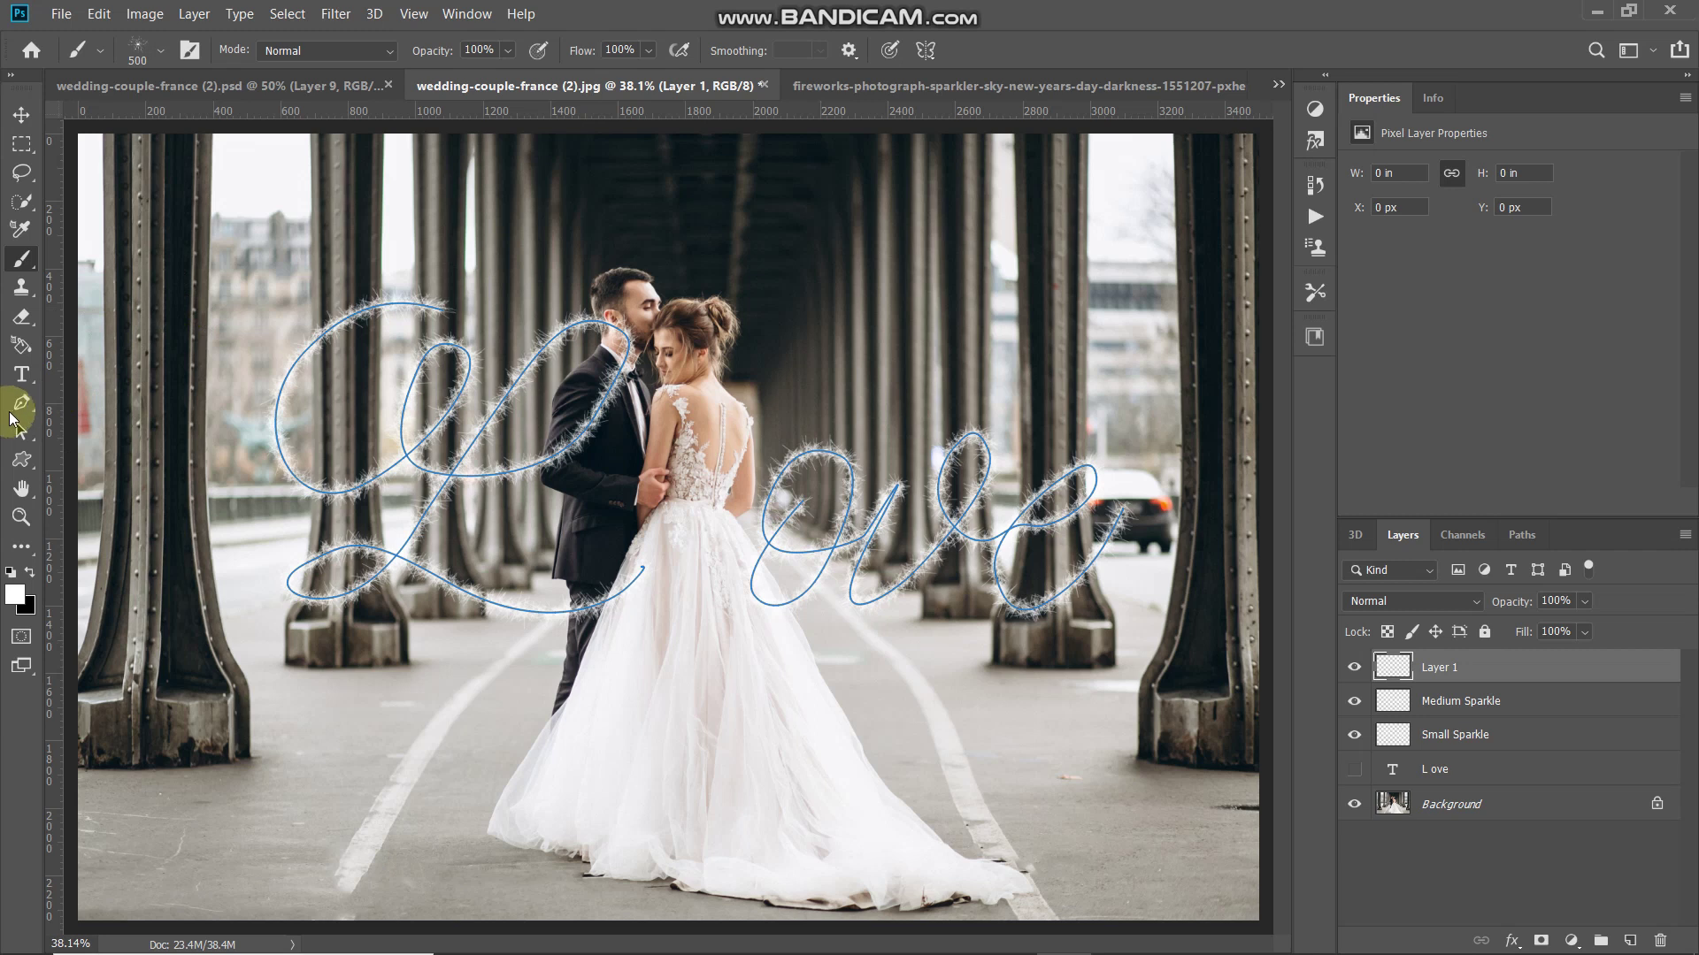
Stroke the "Love" path on the new top layer with the large brush and rename that layer "Big Sparkle"
left_click(19, 407)
right_click(301, 487)
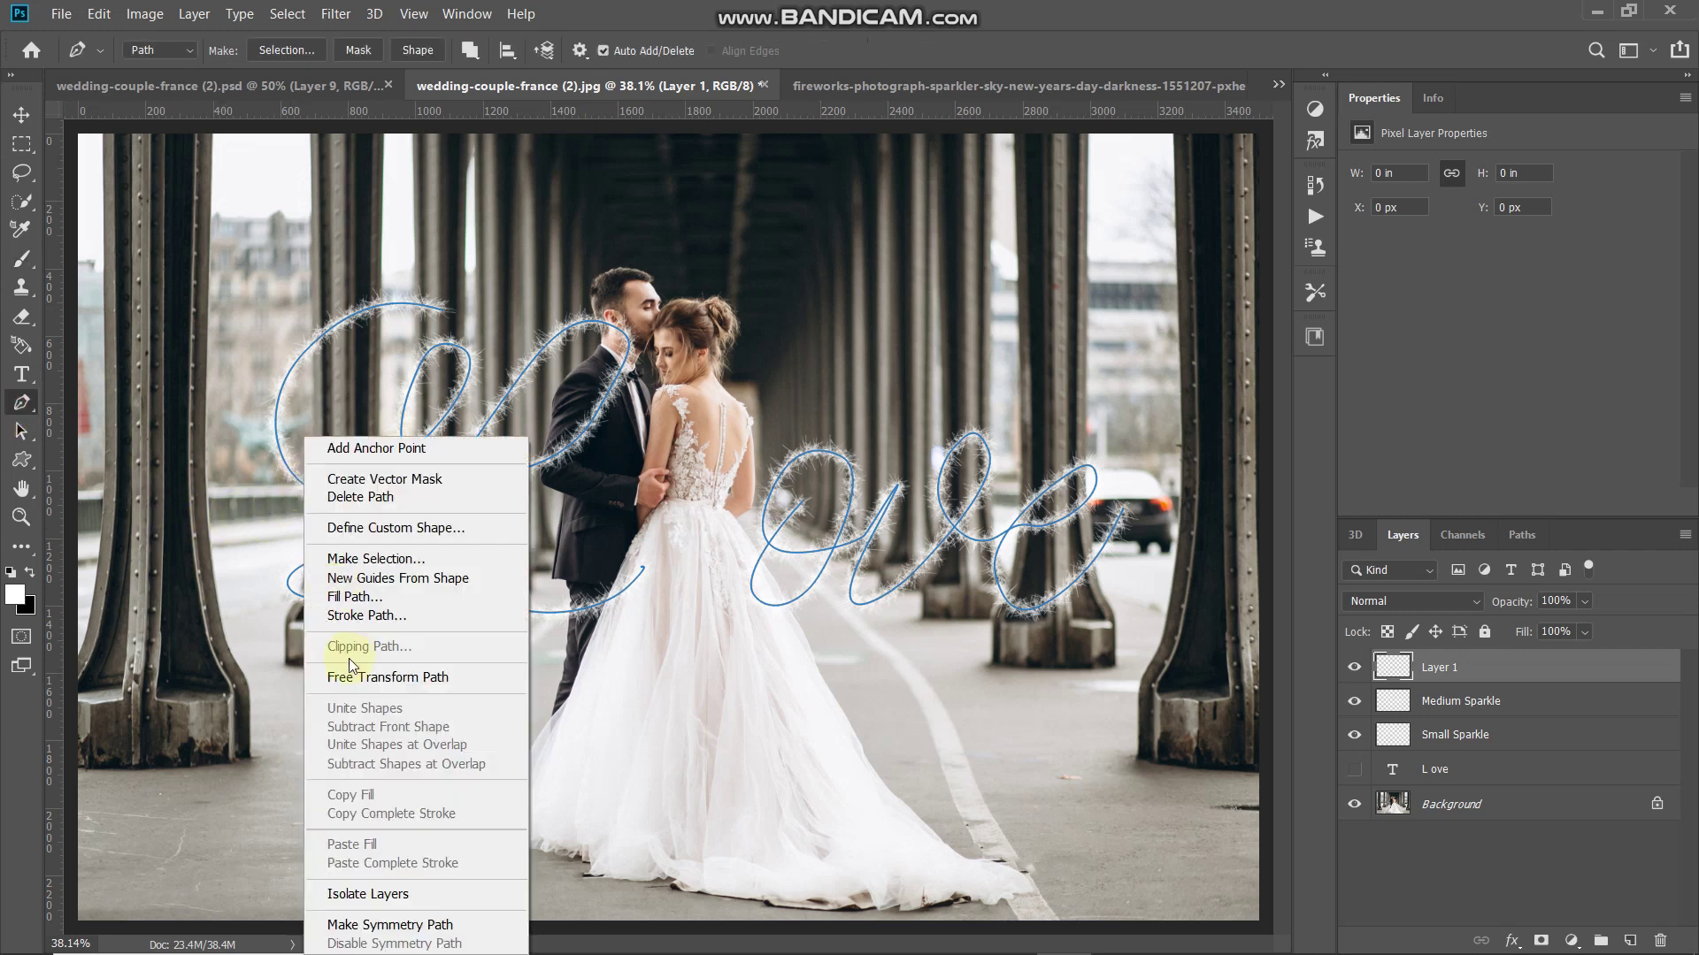
left_click(341, 642)
double_click(1438, 669)
type("Big Sparkle")
key("Return")
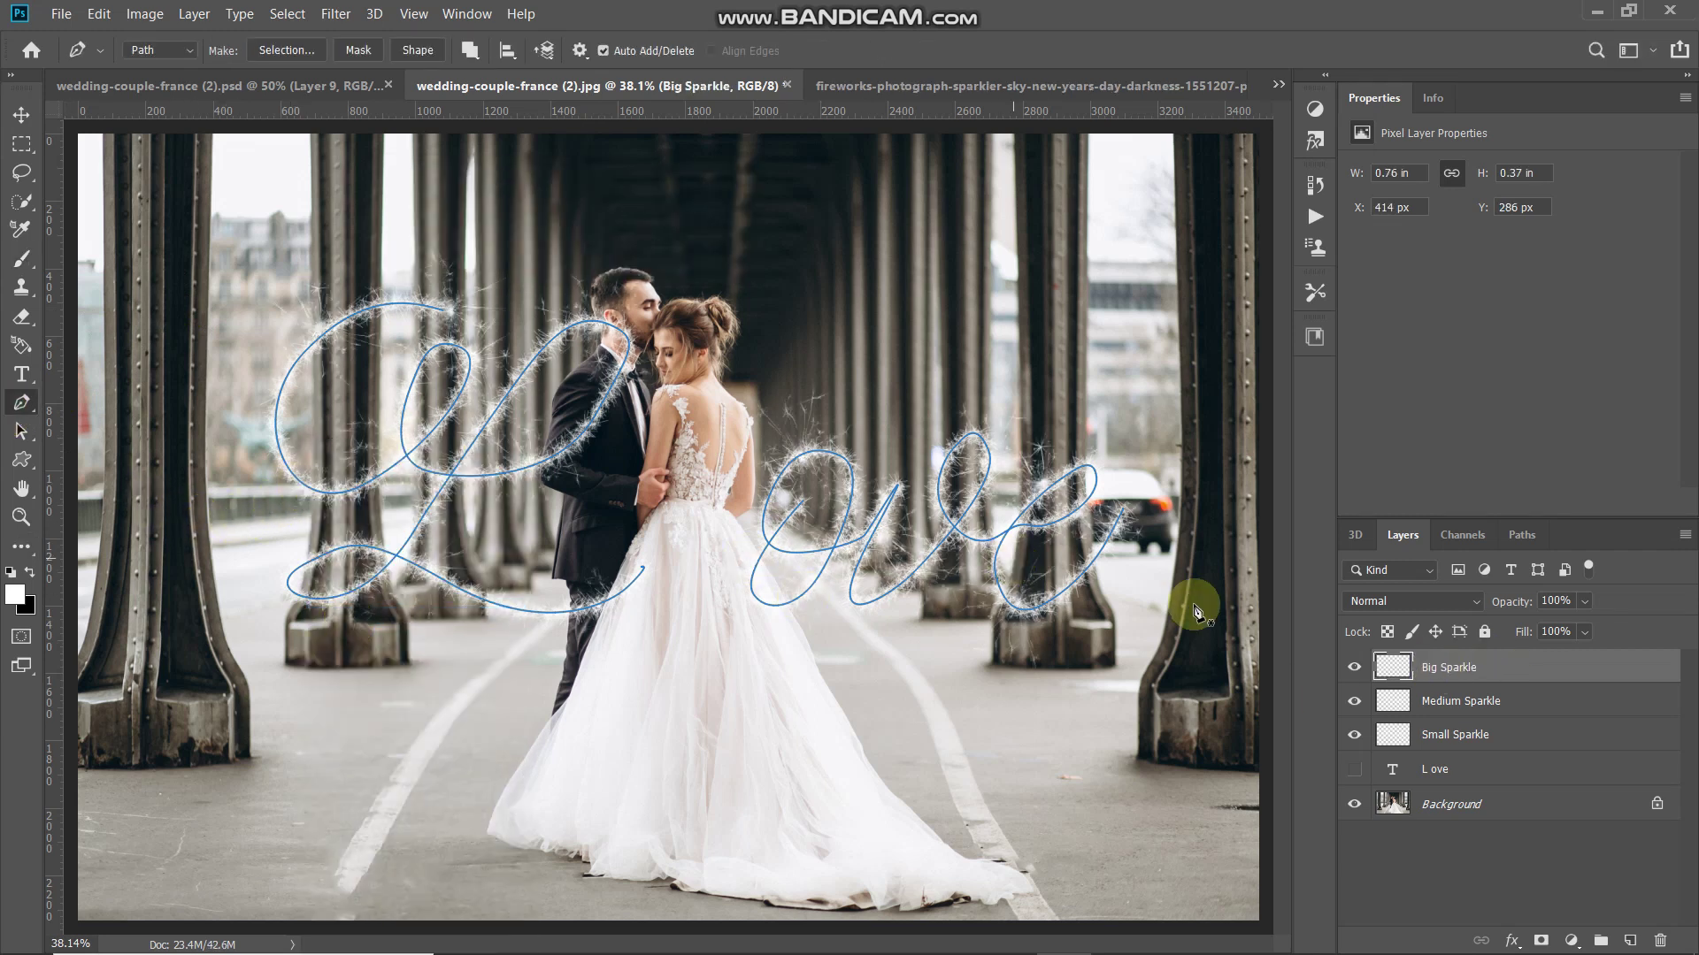
Compare the lettering with Big Sparkle hidden and shown, and dismiss the path outline from the canvas
left_click(1356, 669)
left_click(1360, 670)
left_click(1360, 671)
key("Return")
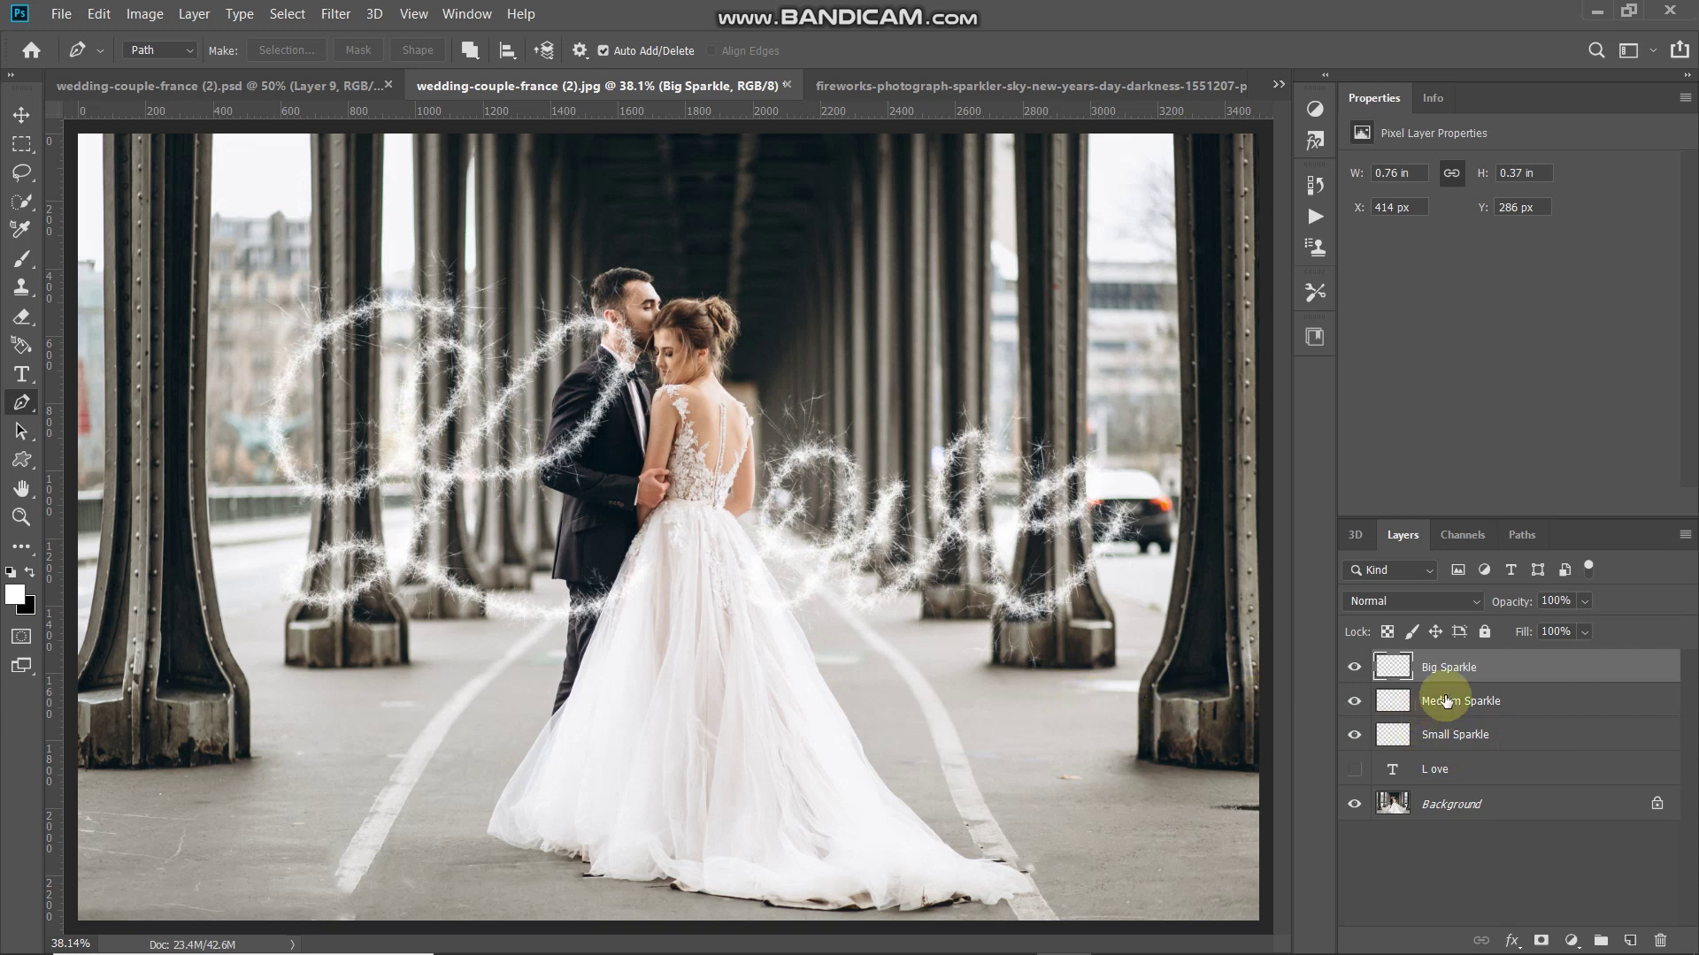
Group the Big, Medium and Small Sparkle layers and name the group "Sparkle"
left_click(1548, 734, "shift")
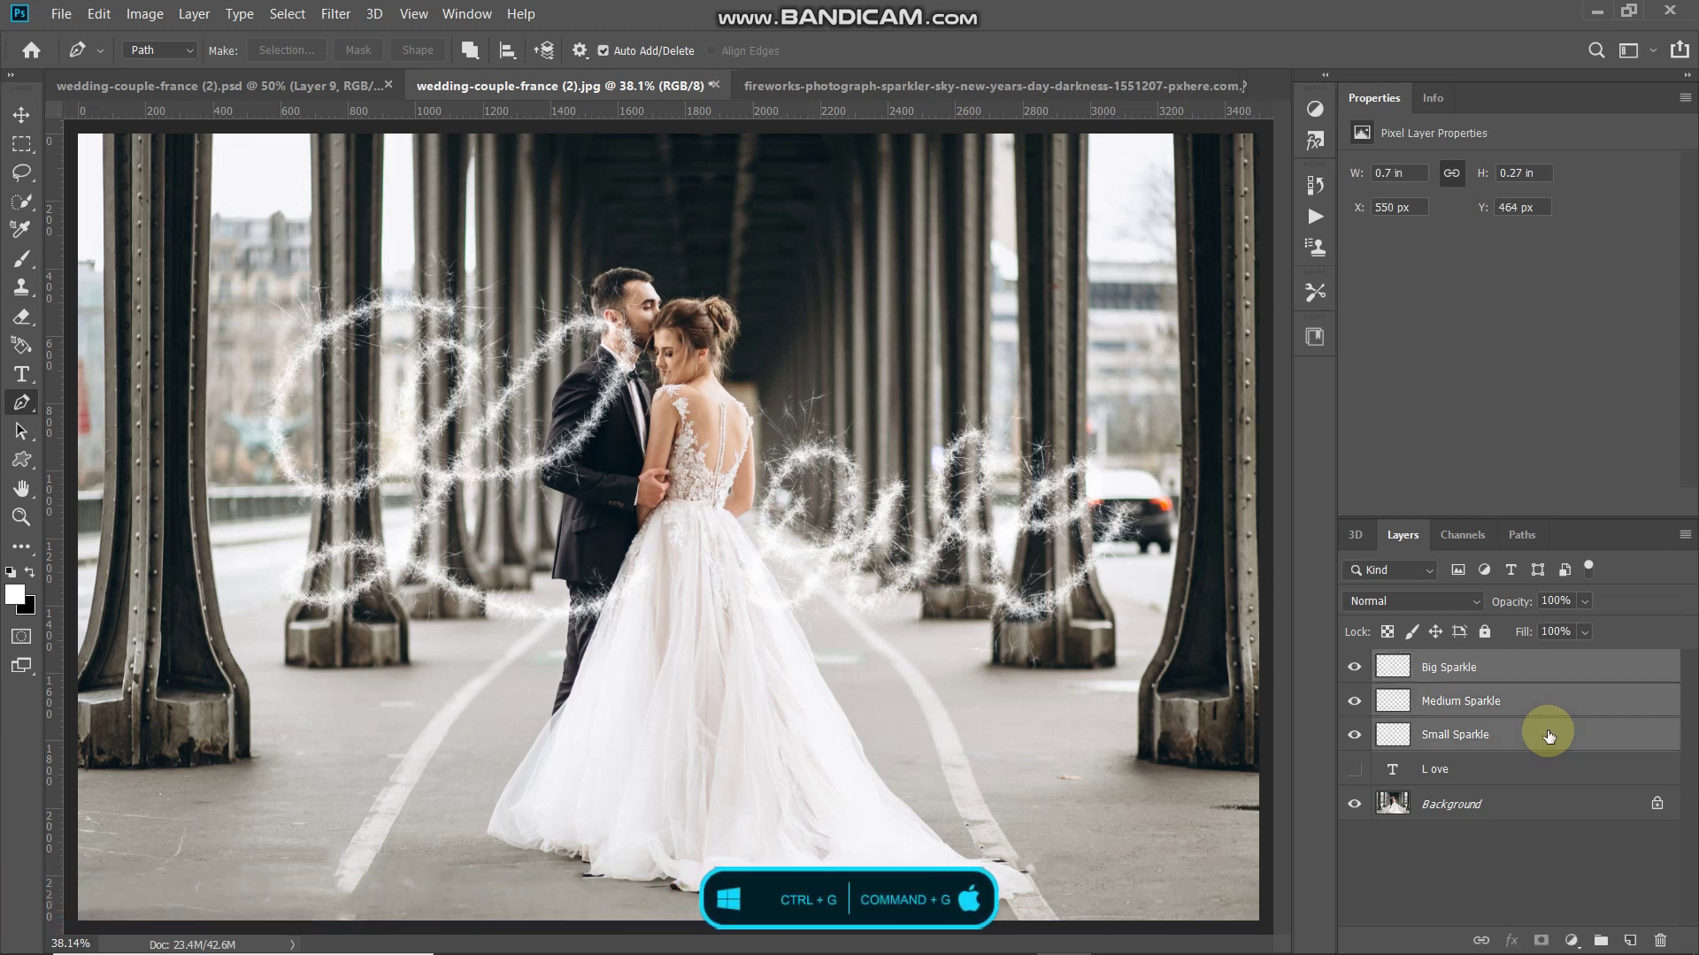
key("ctrl+g")
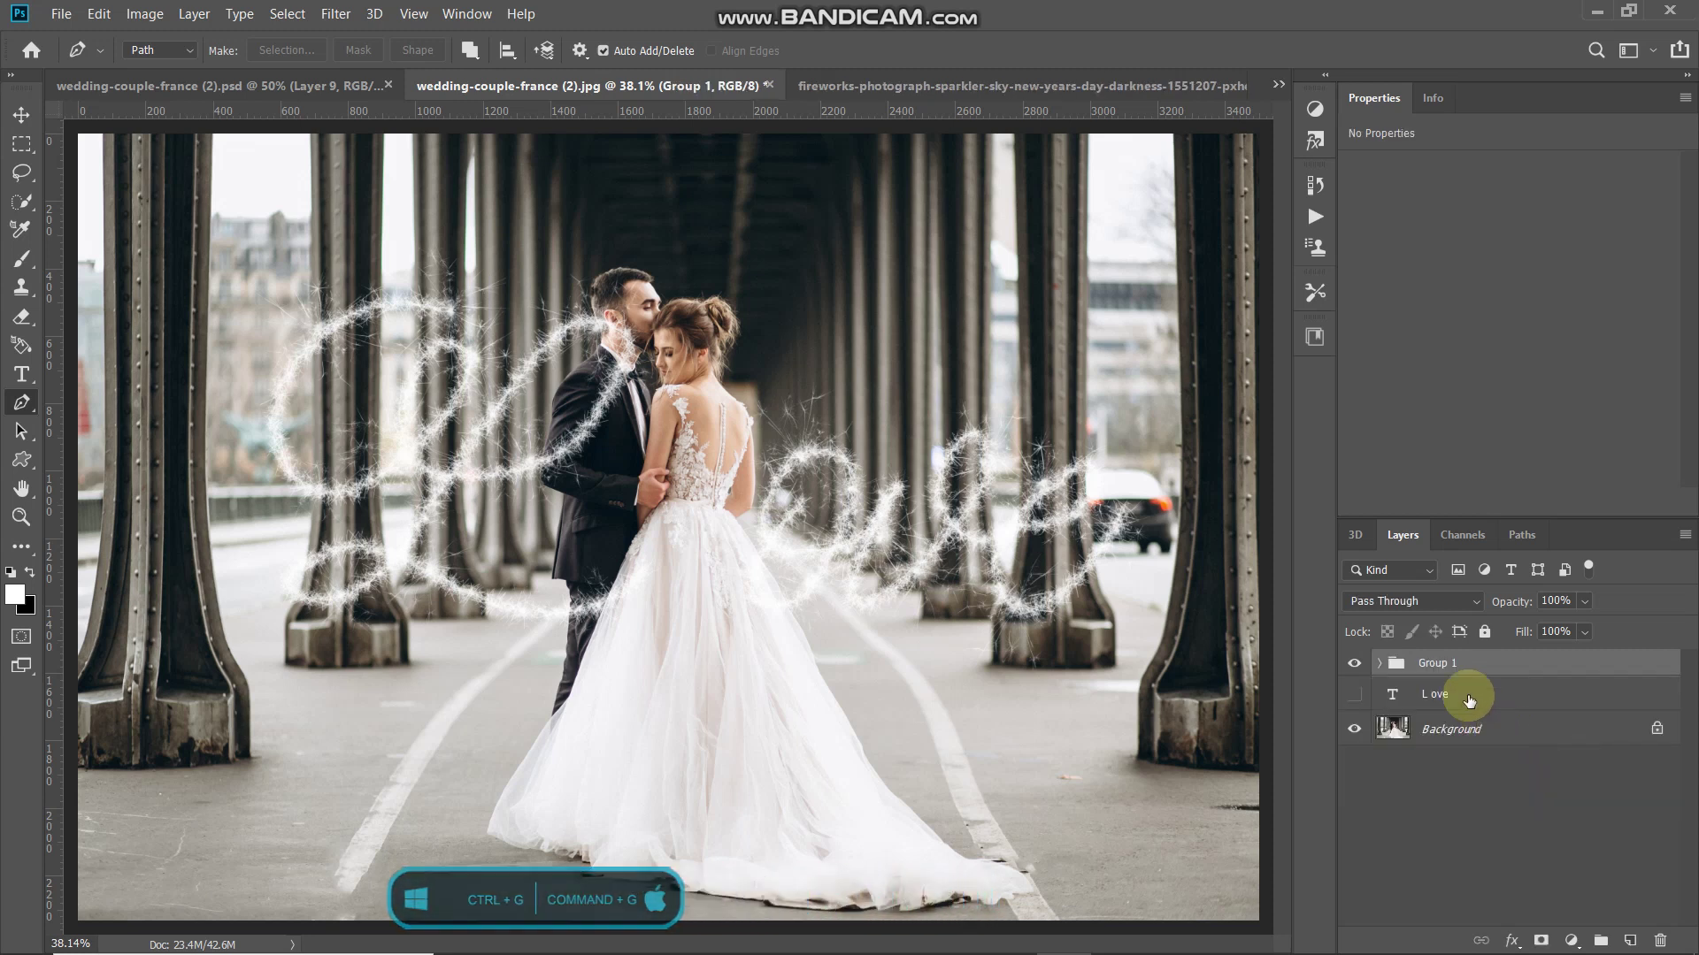
double_click(1431, 664)
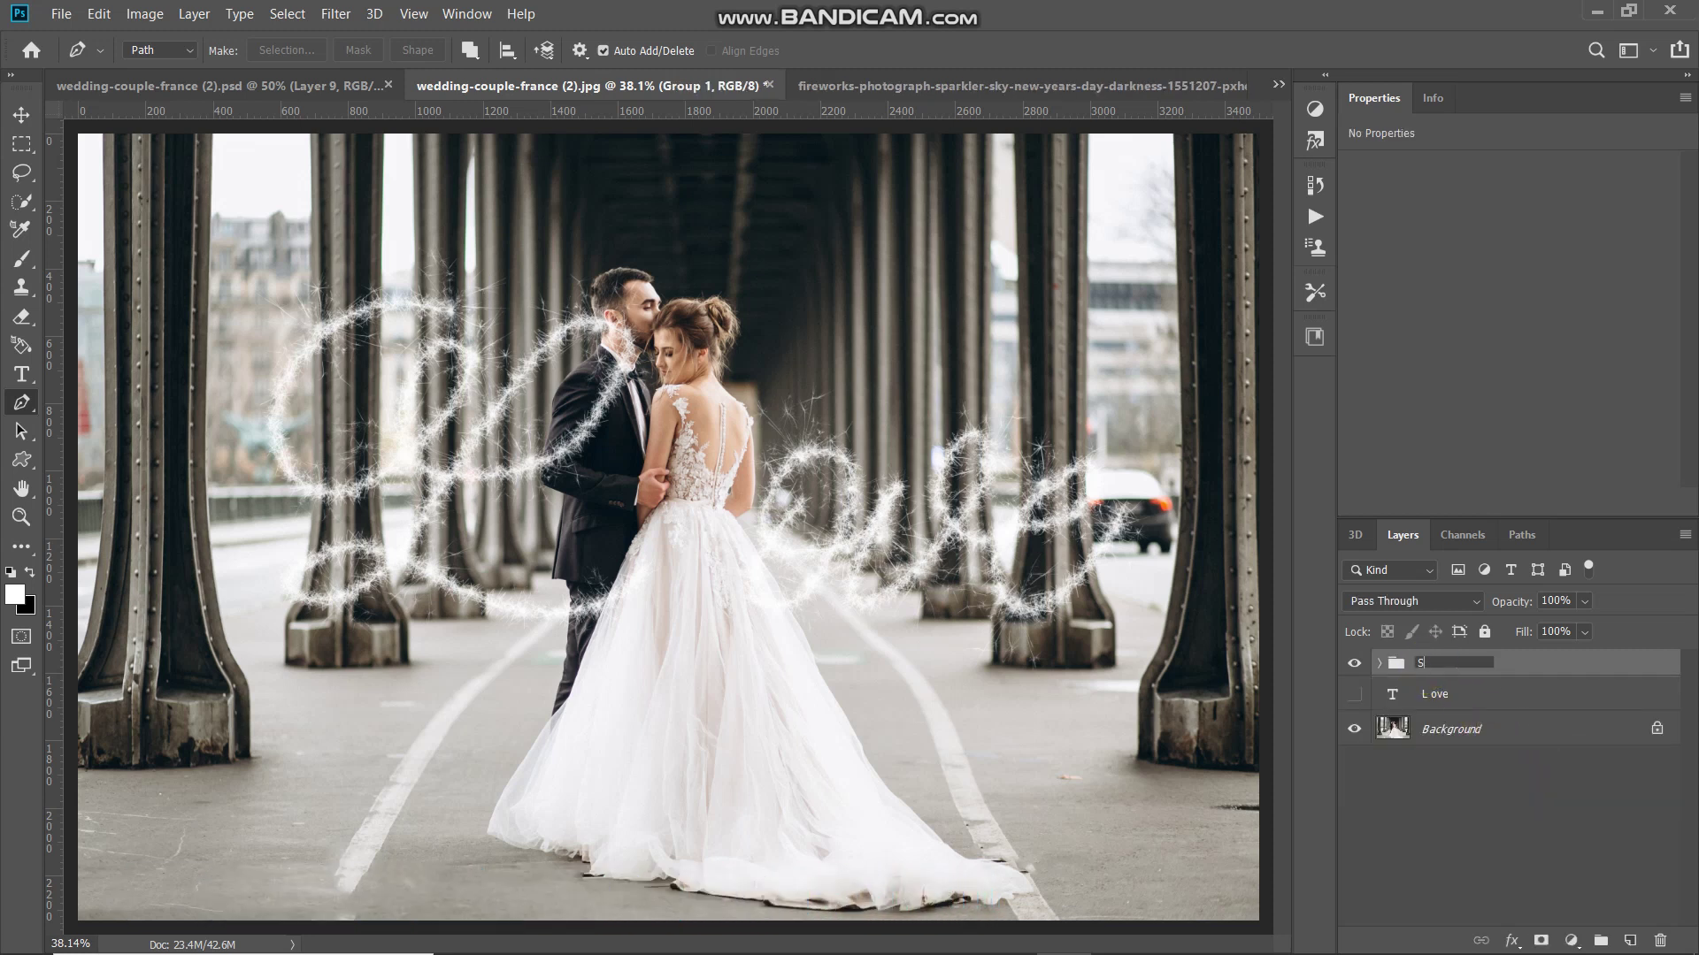
type("Sparkle")
key("Return")
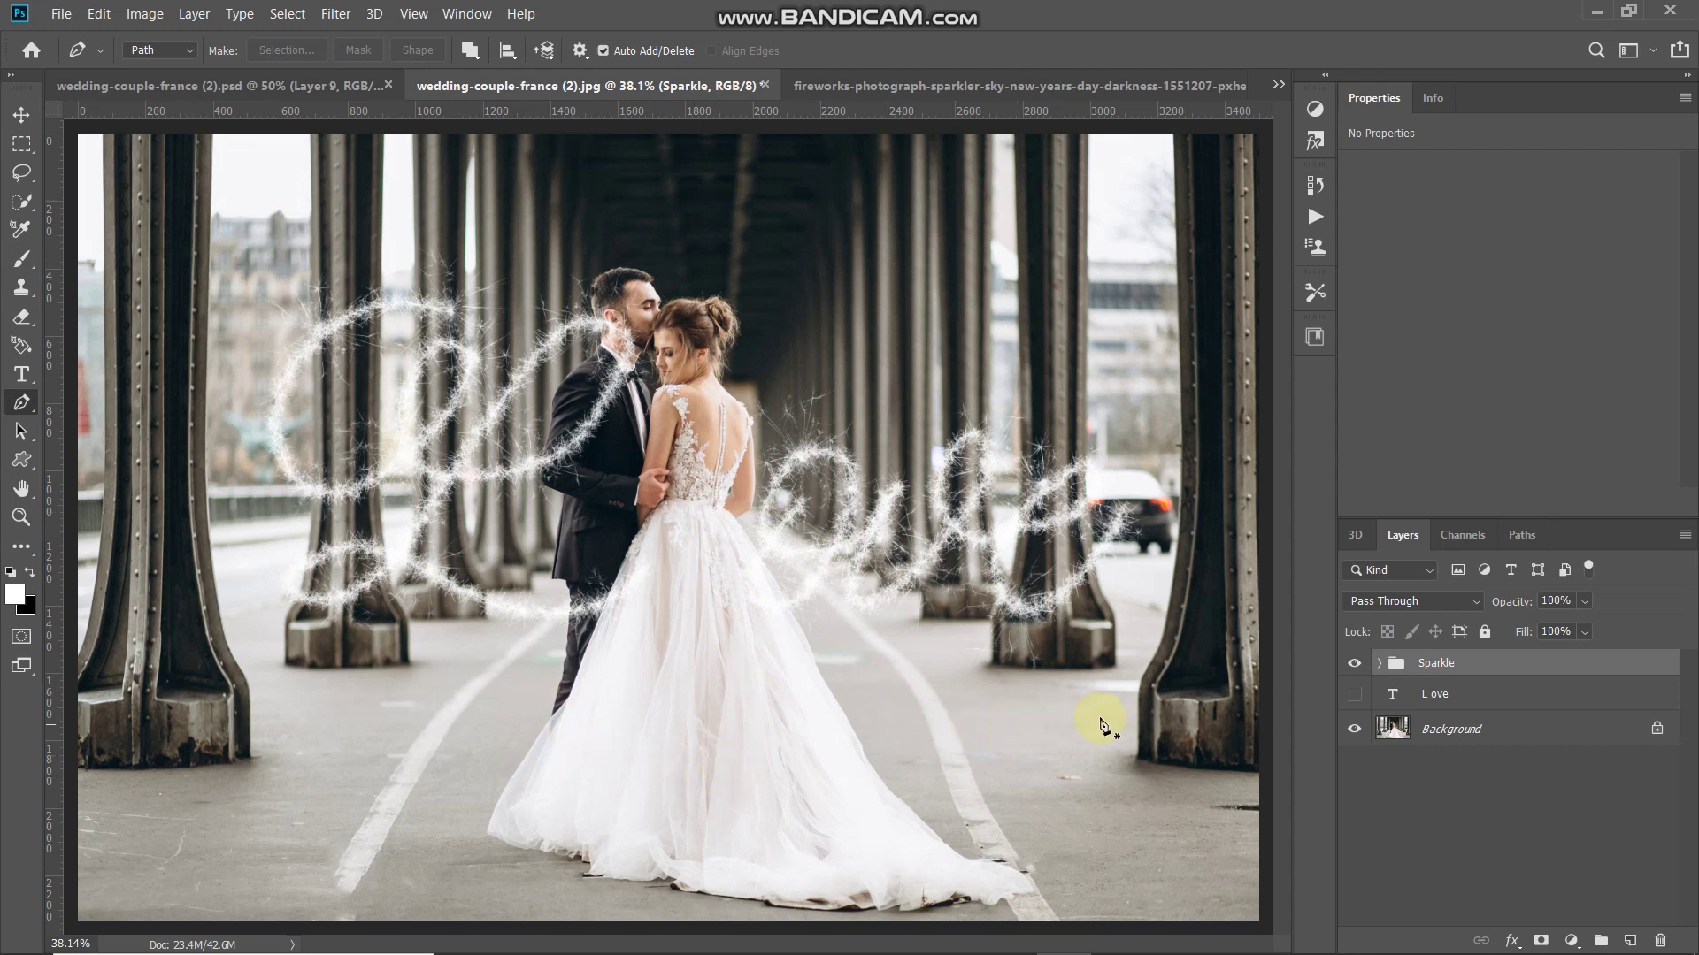
Hide the Sparkle group and select the couple on the Background layer with Select Subject
left_click(1354, 663)
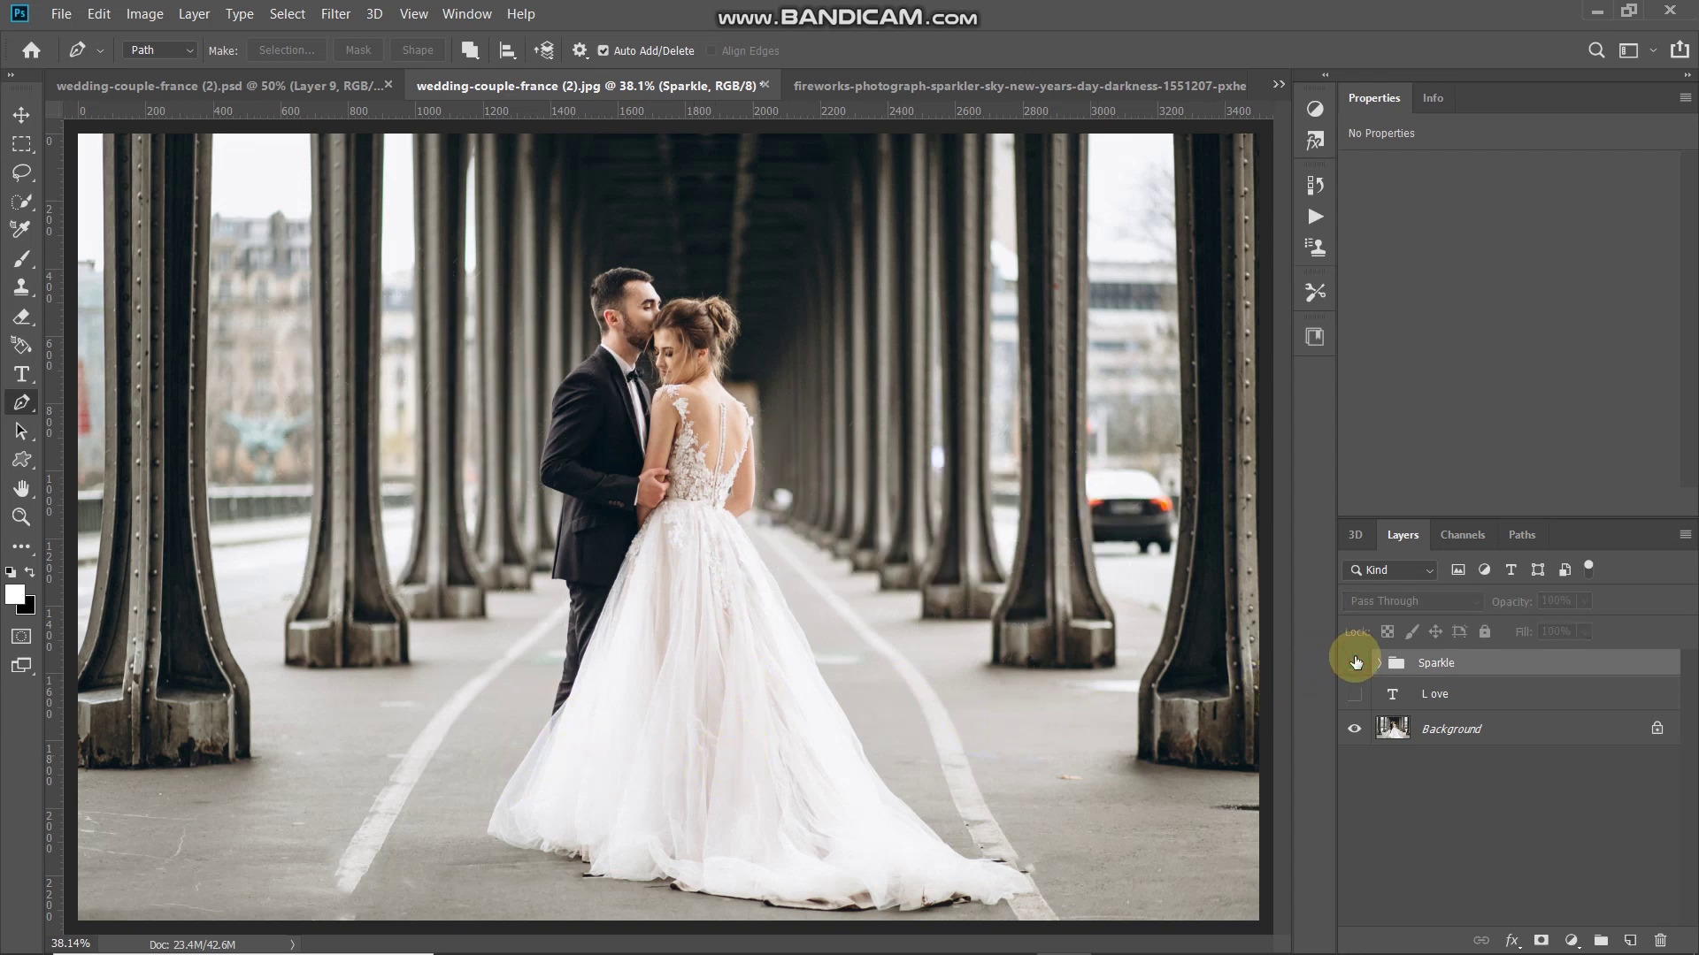
left_click(1483, 733)
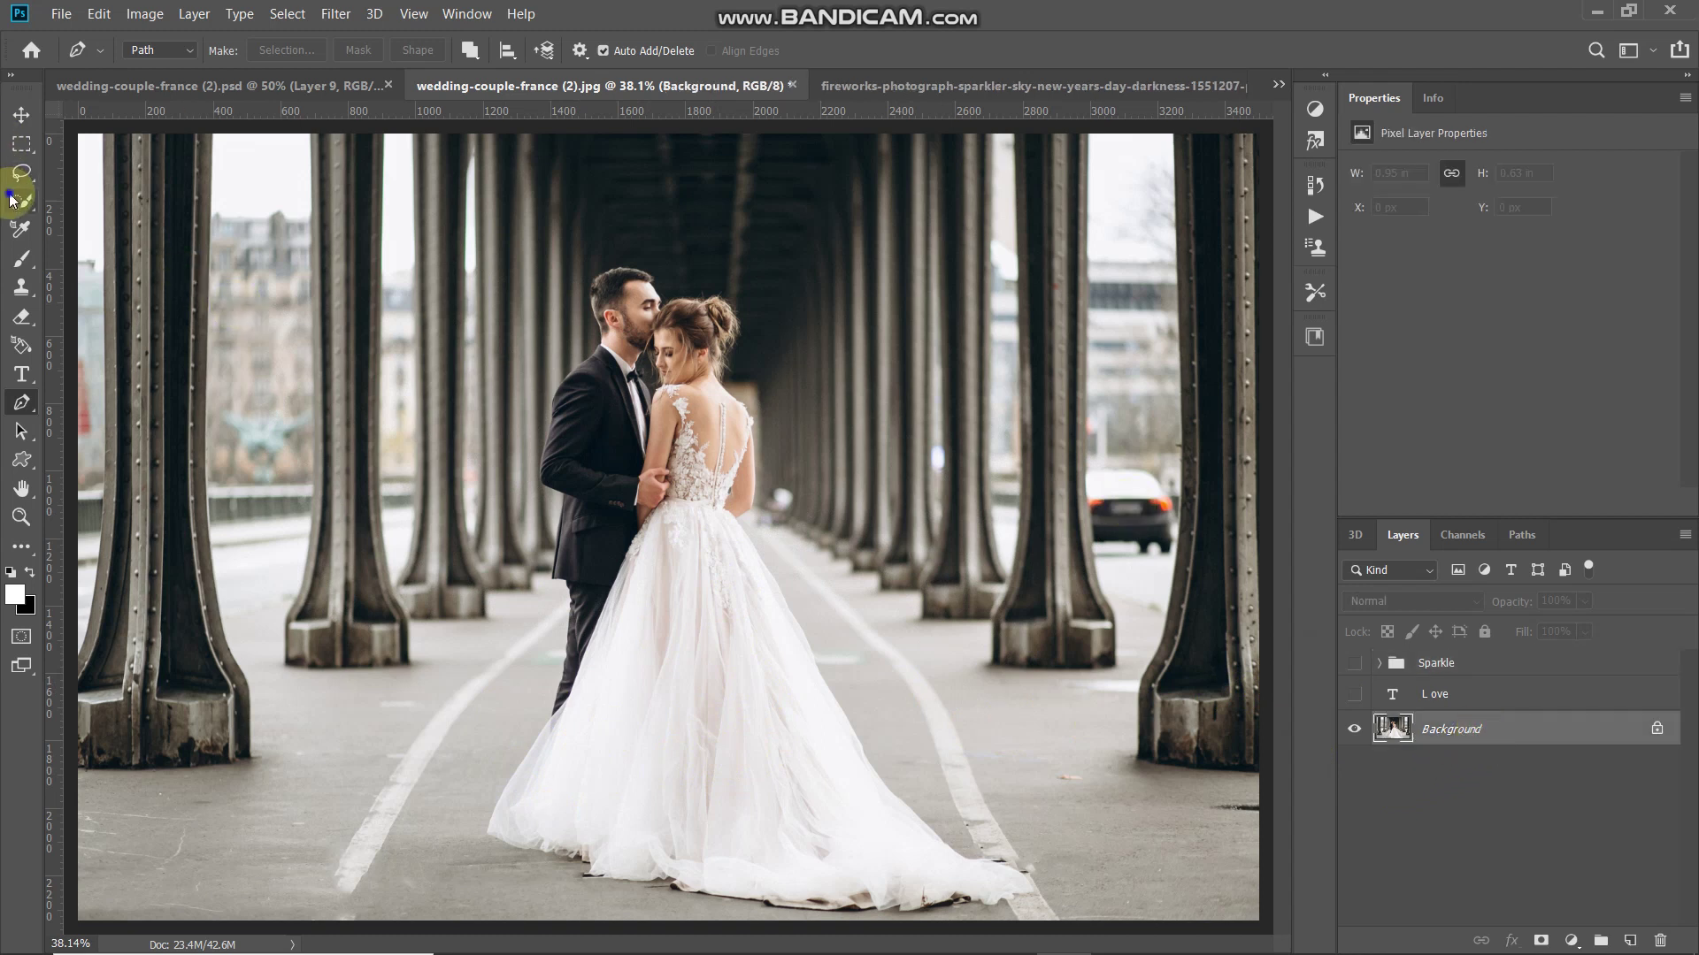
left_click_drag(21, 201, 106, 193)
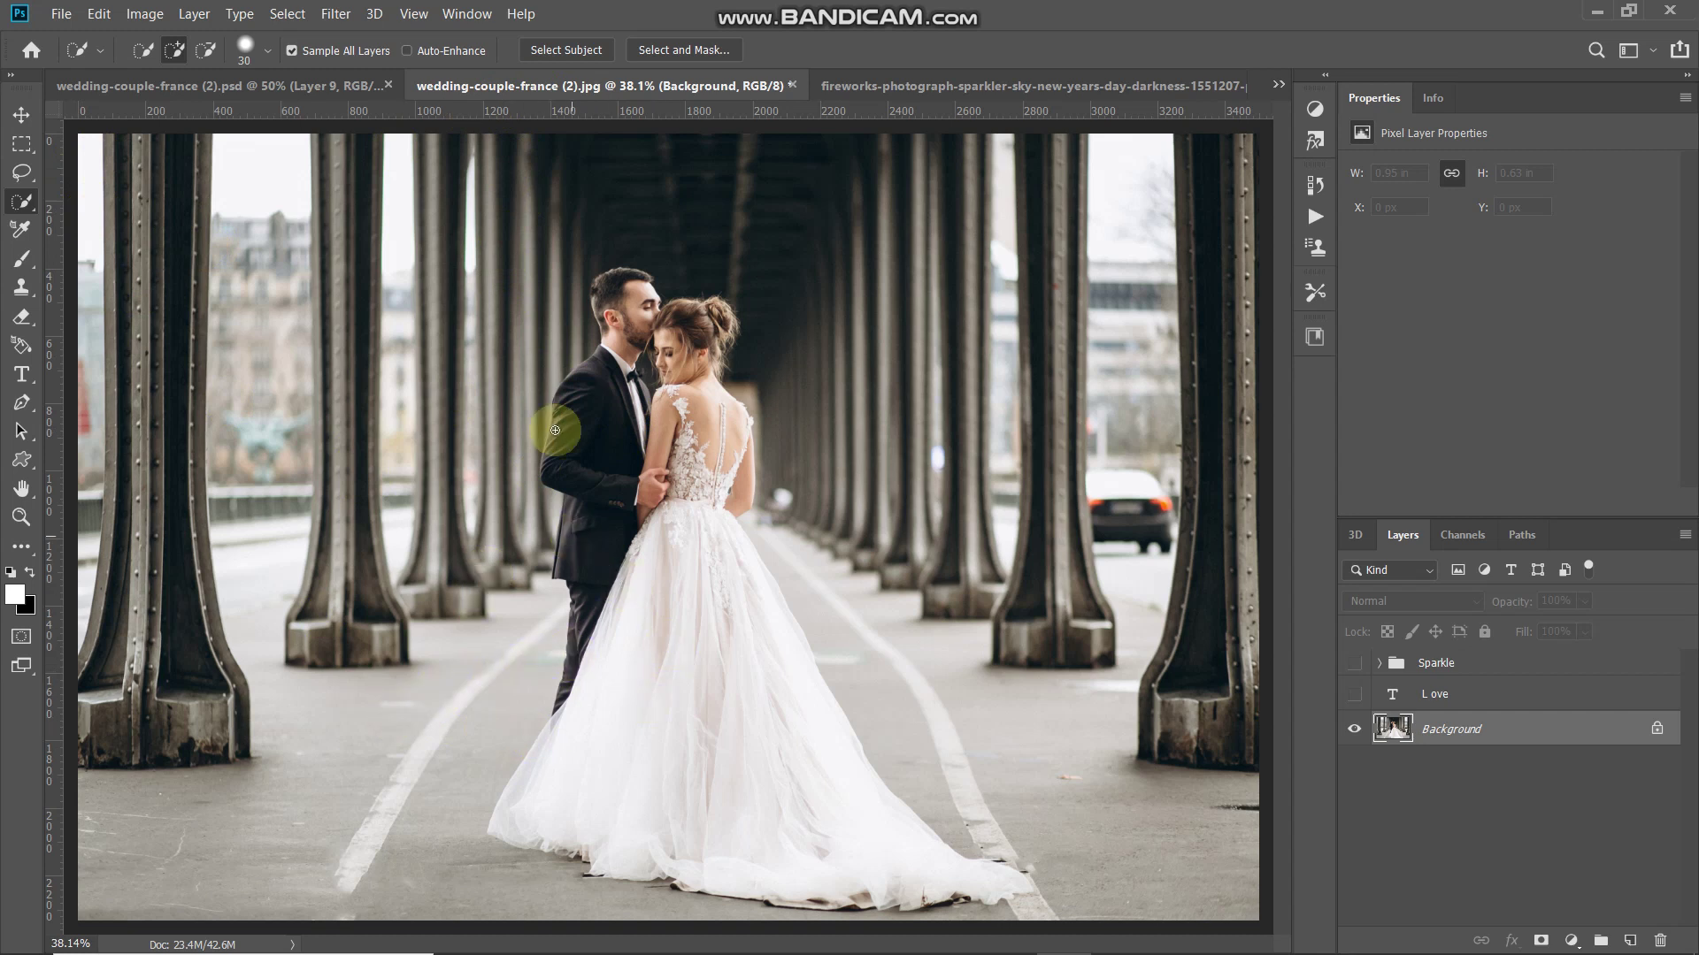
left_click(542, 50)
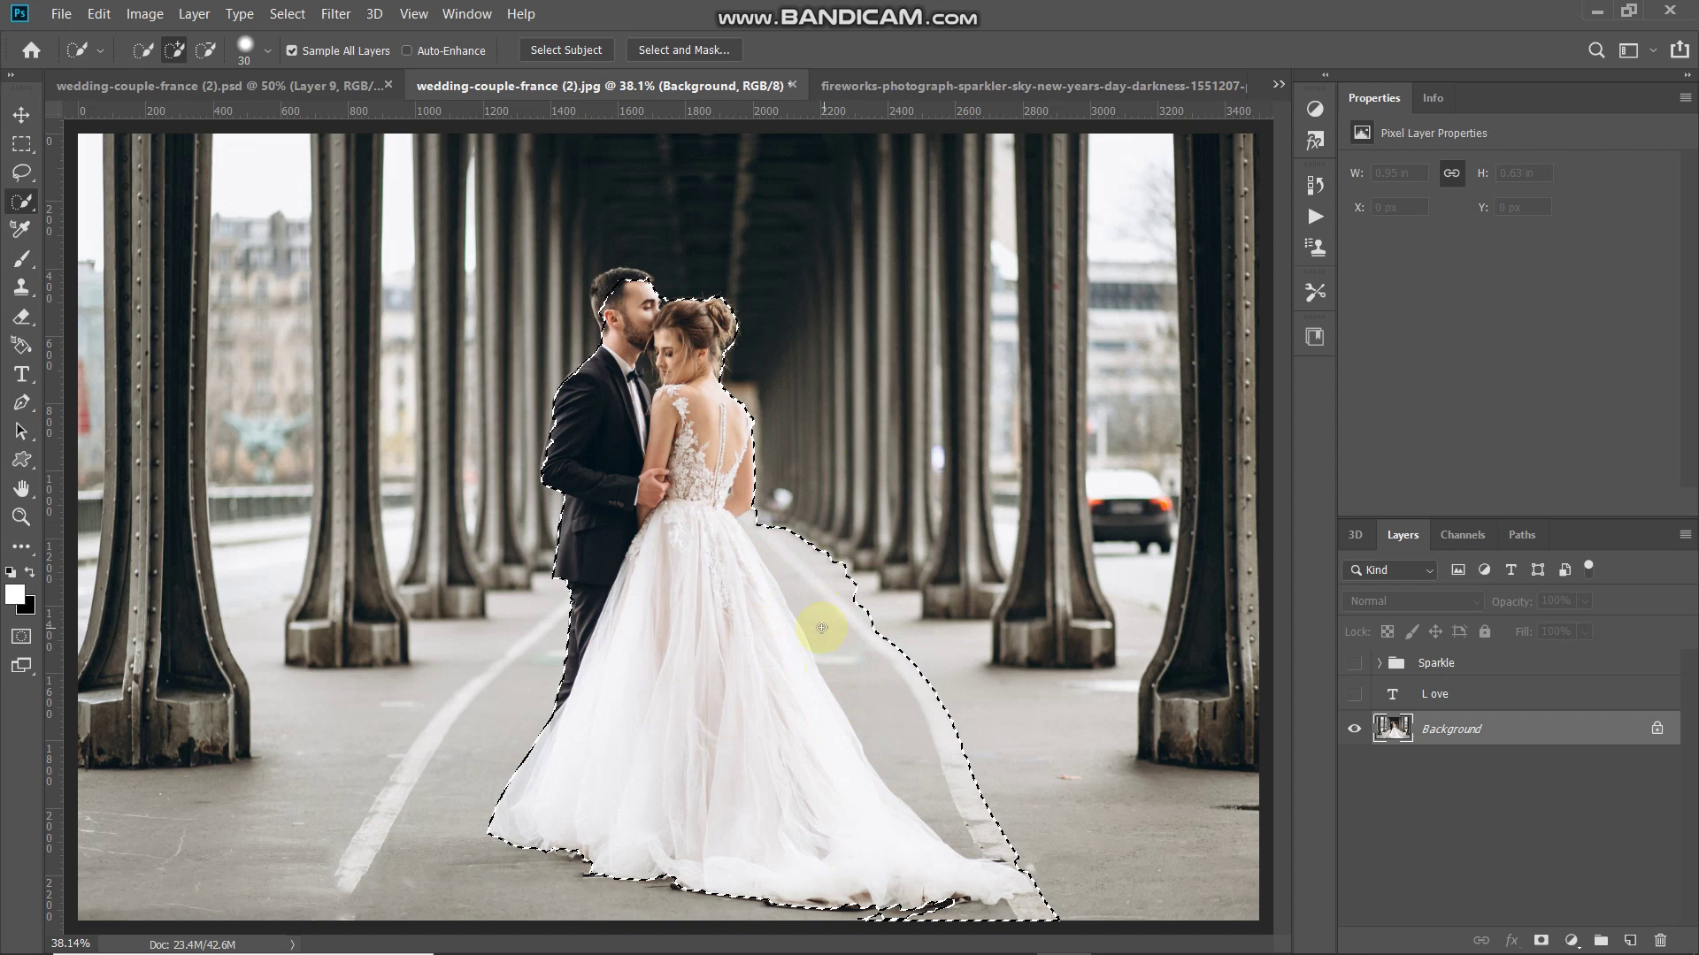
Subtract the strip of road beside the dress's right edge from the selection with an 80 px Quick Selection brush
key("bracketleft")
key("bracketright")
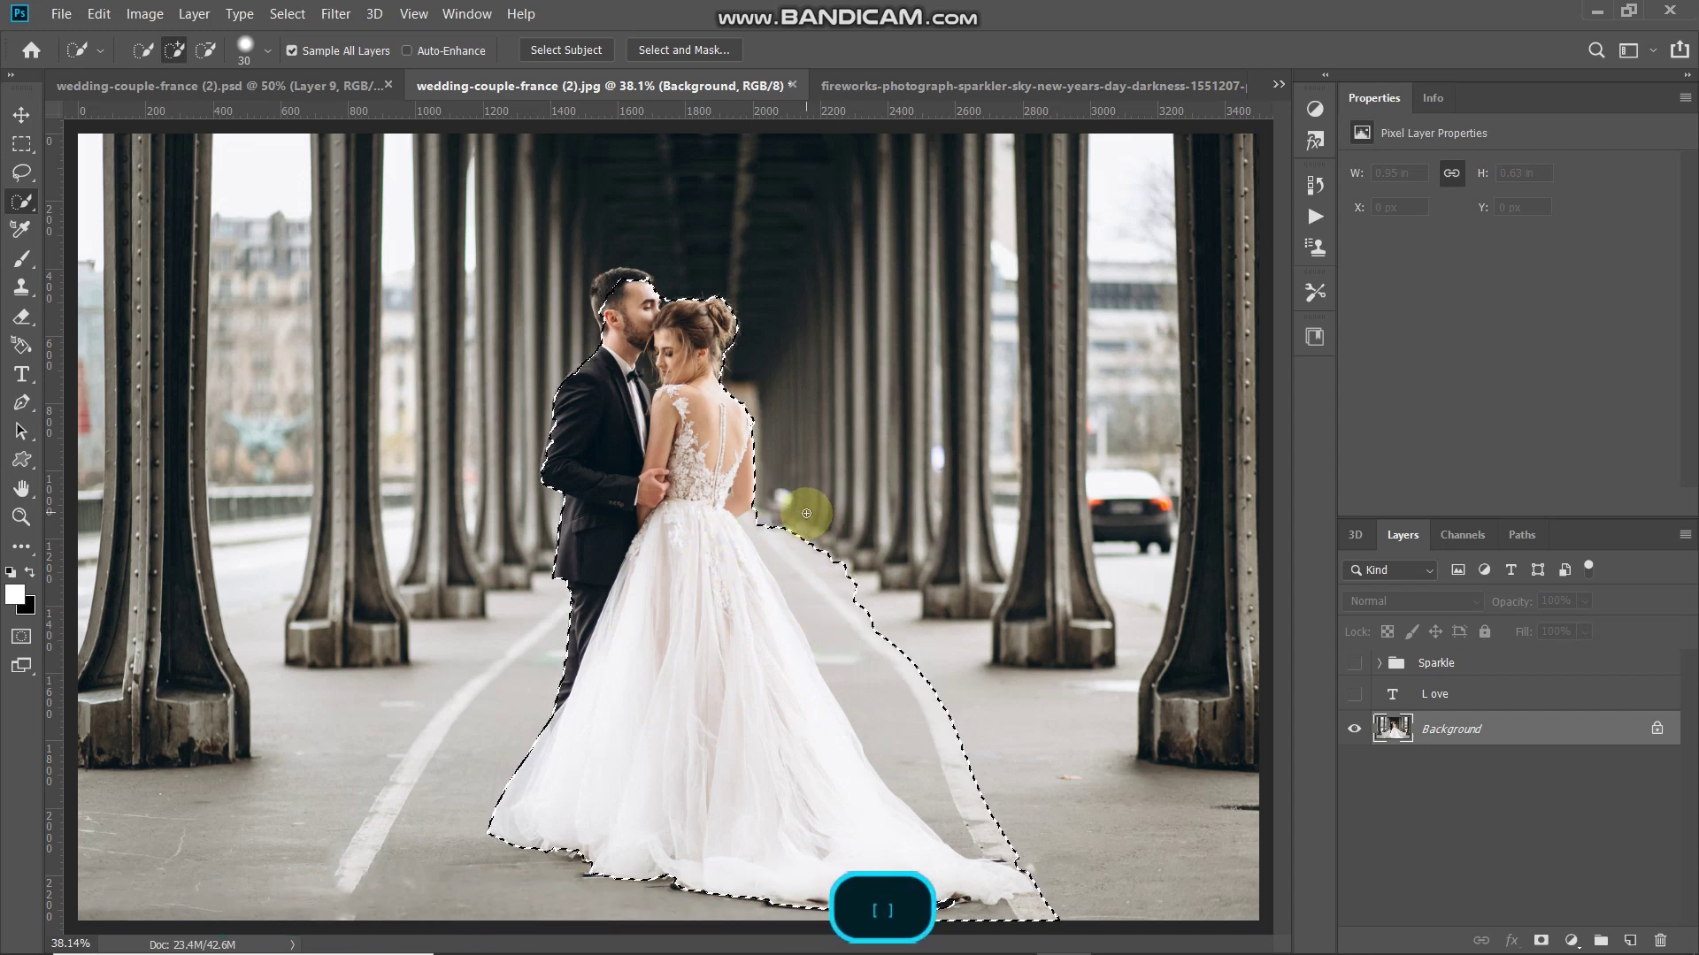
key("bracketright")
key("bracketright")
key("bracketright")
key("bracketright")
key("bracketright")
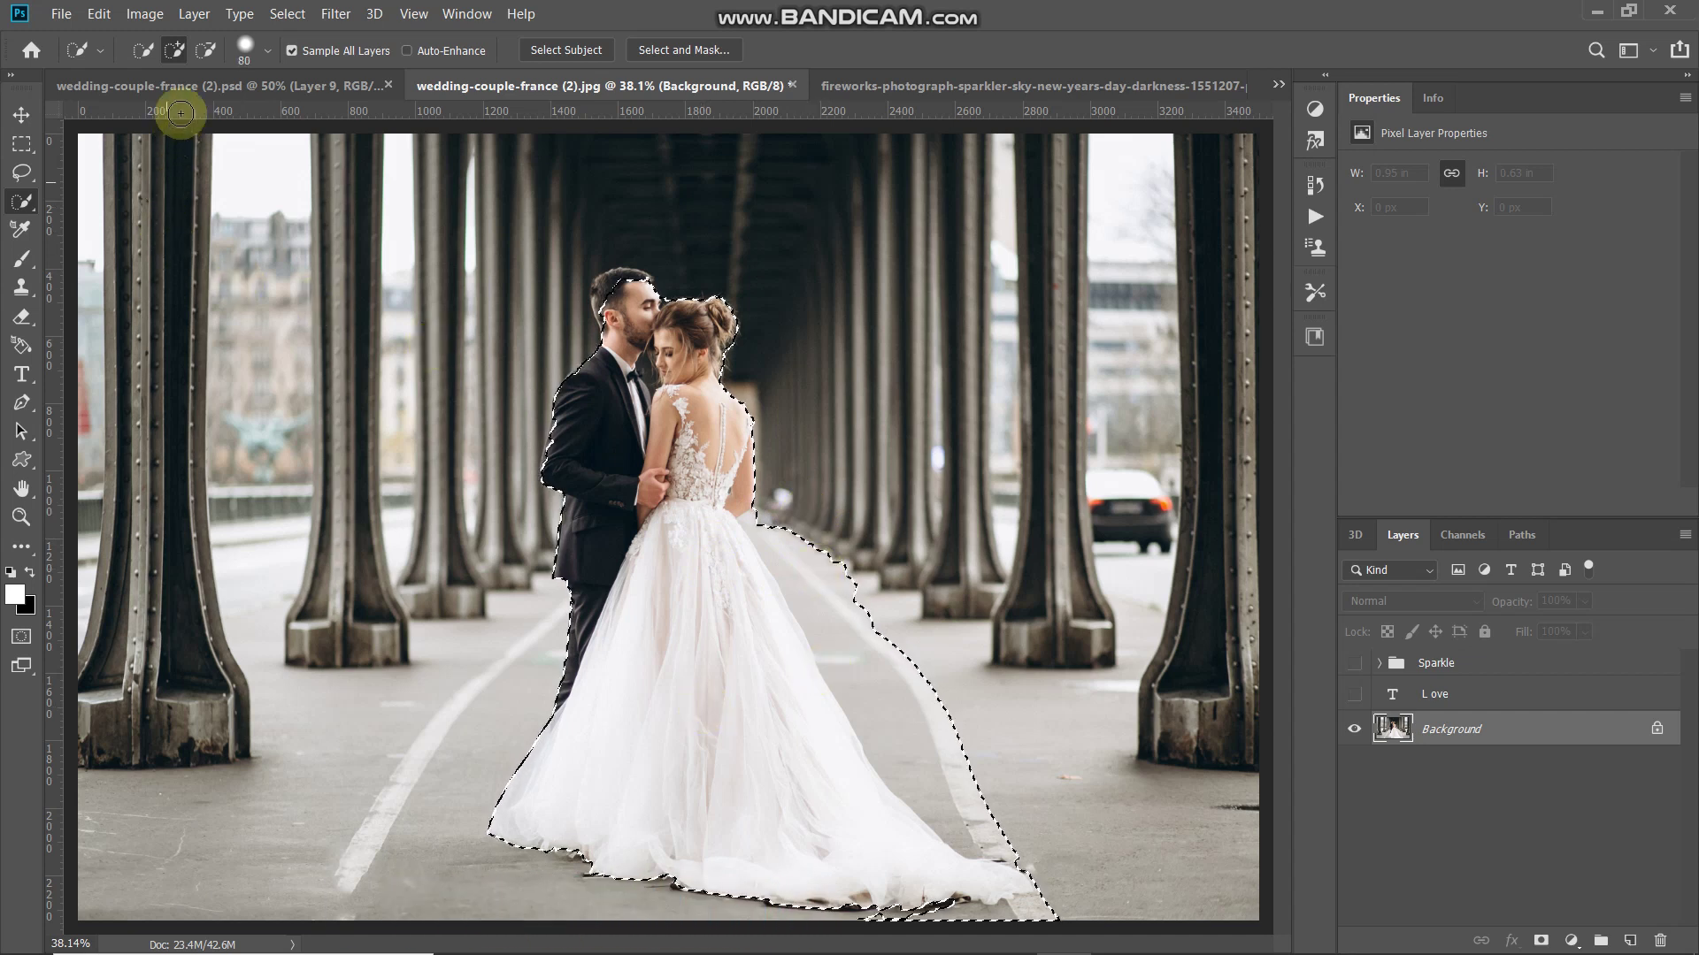
left_click(206, 56)
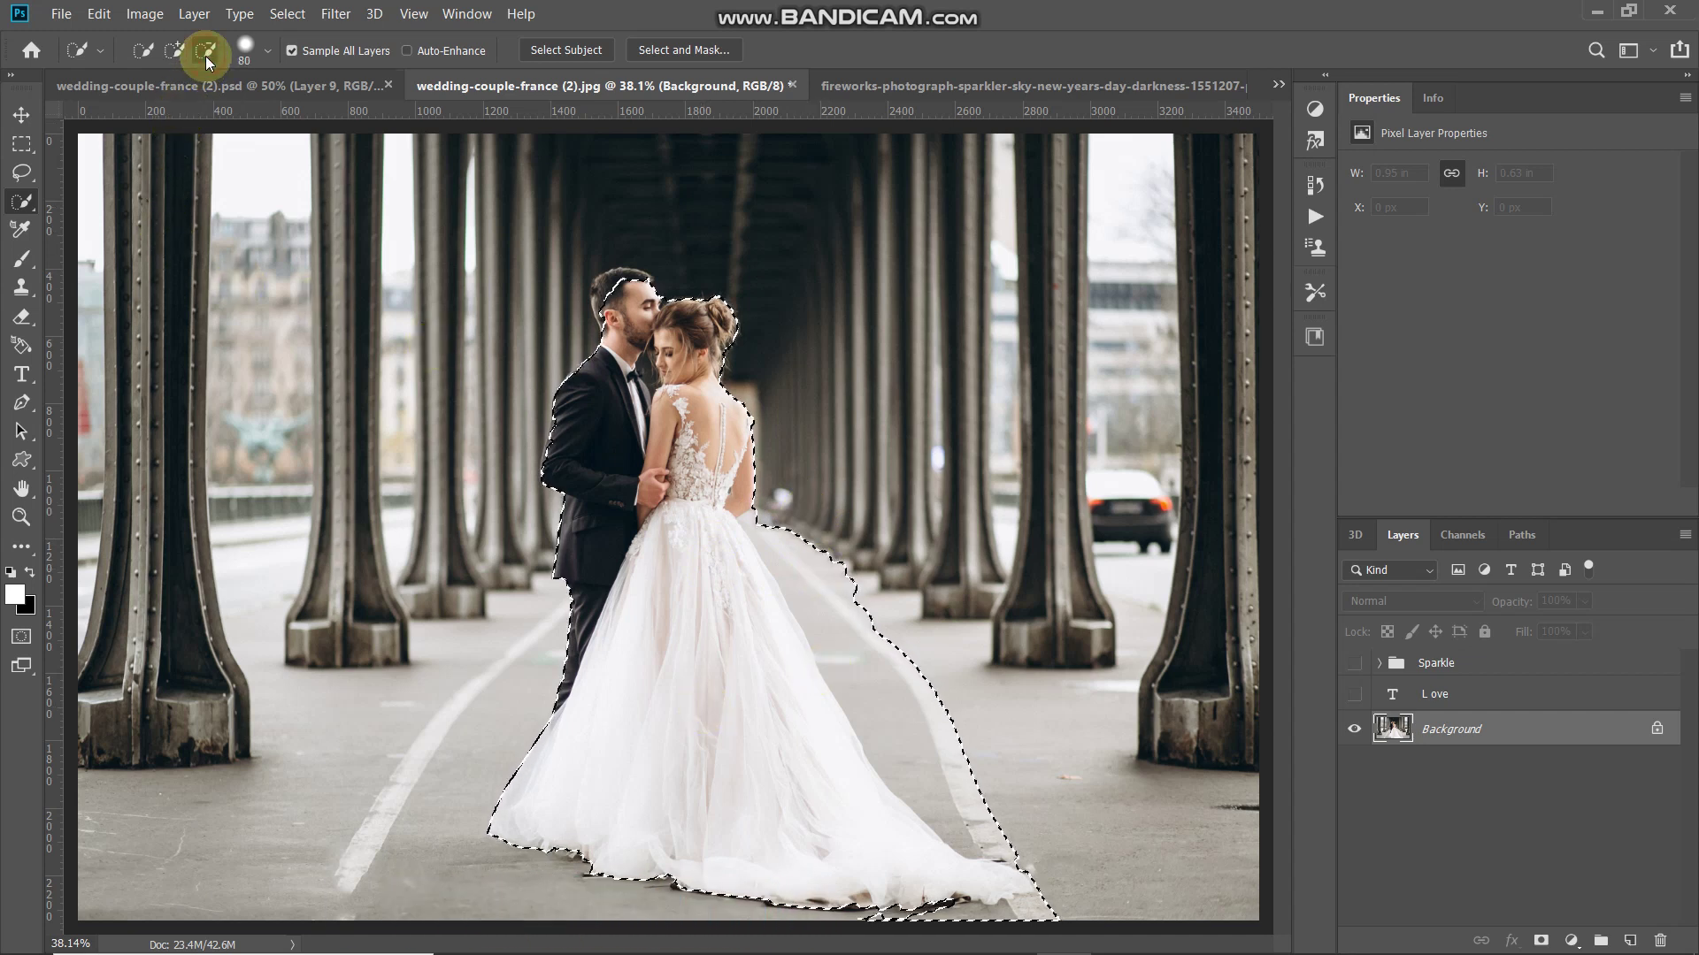
mouse_move(843, 588)
left_mouse_down()
mouse_move(796, 542)
mouse_move(1036, 899)
left_mouse_up()
Add the missing part of the groom's hair to the selection with a 7 px Quick Selection brush
key("bracketleft")
key("bracketleft")
key("bracketleft")
key("bracketleft")
key("bracketleft")
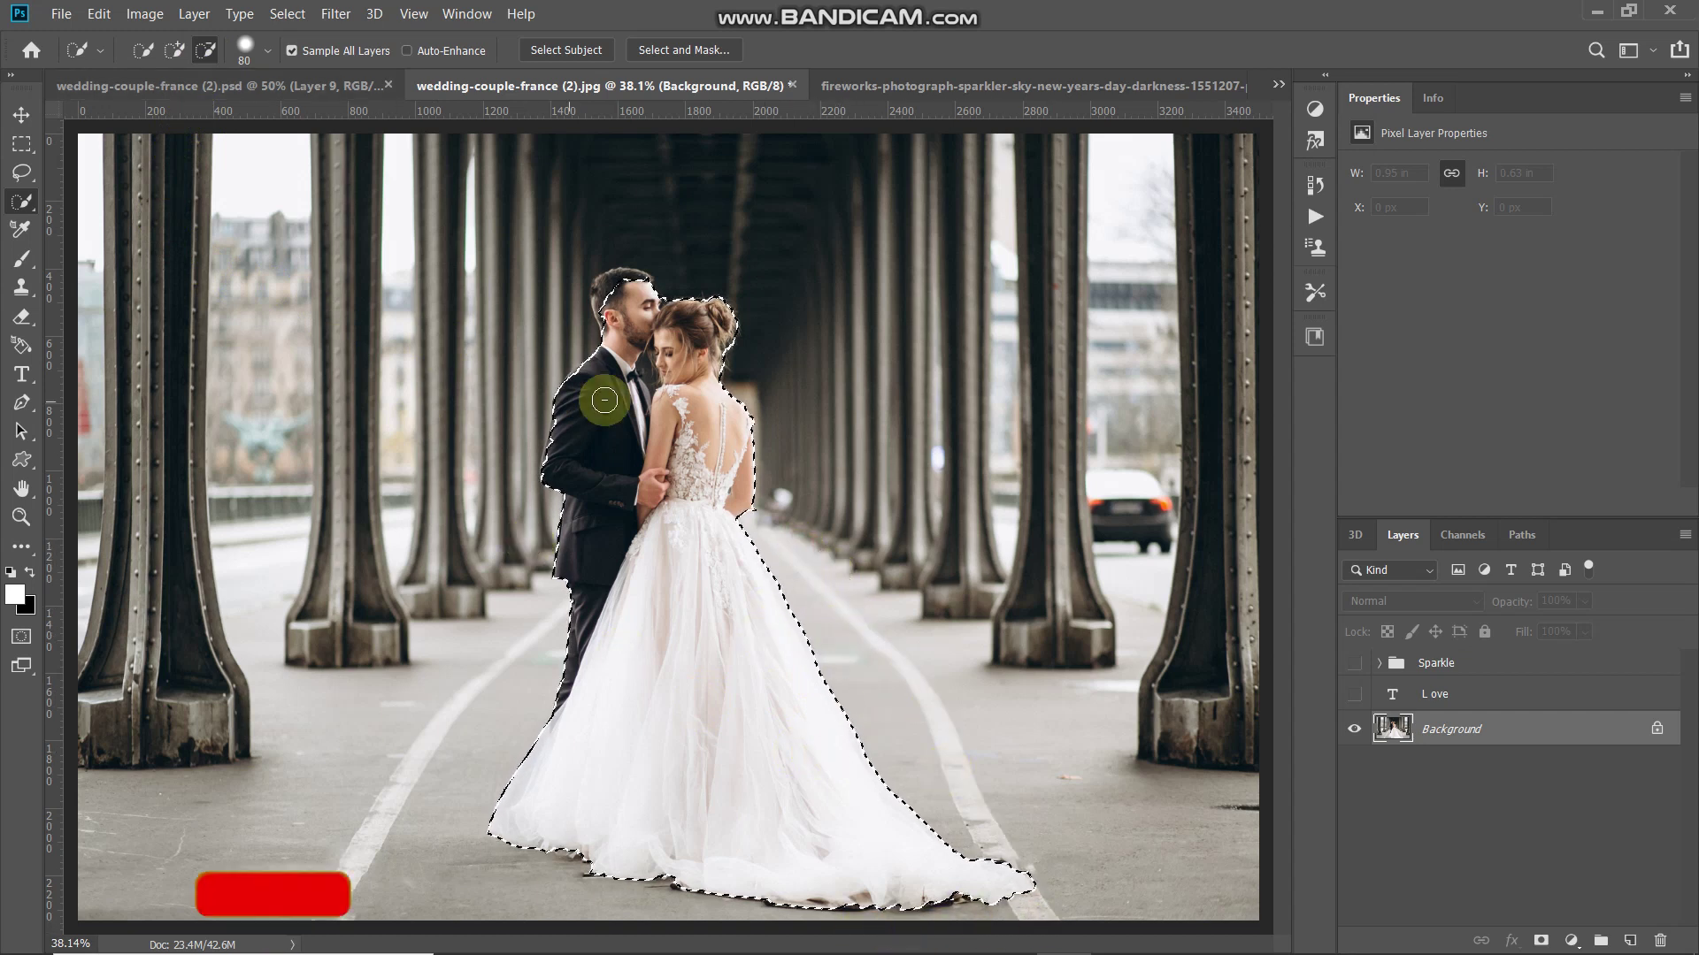
key("ctrl+1")
scroll(659, 389, "down", 3)
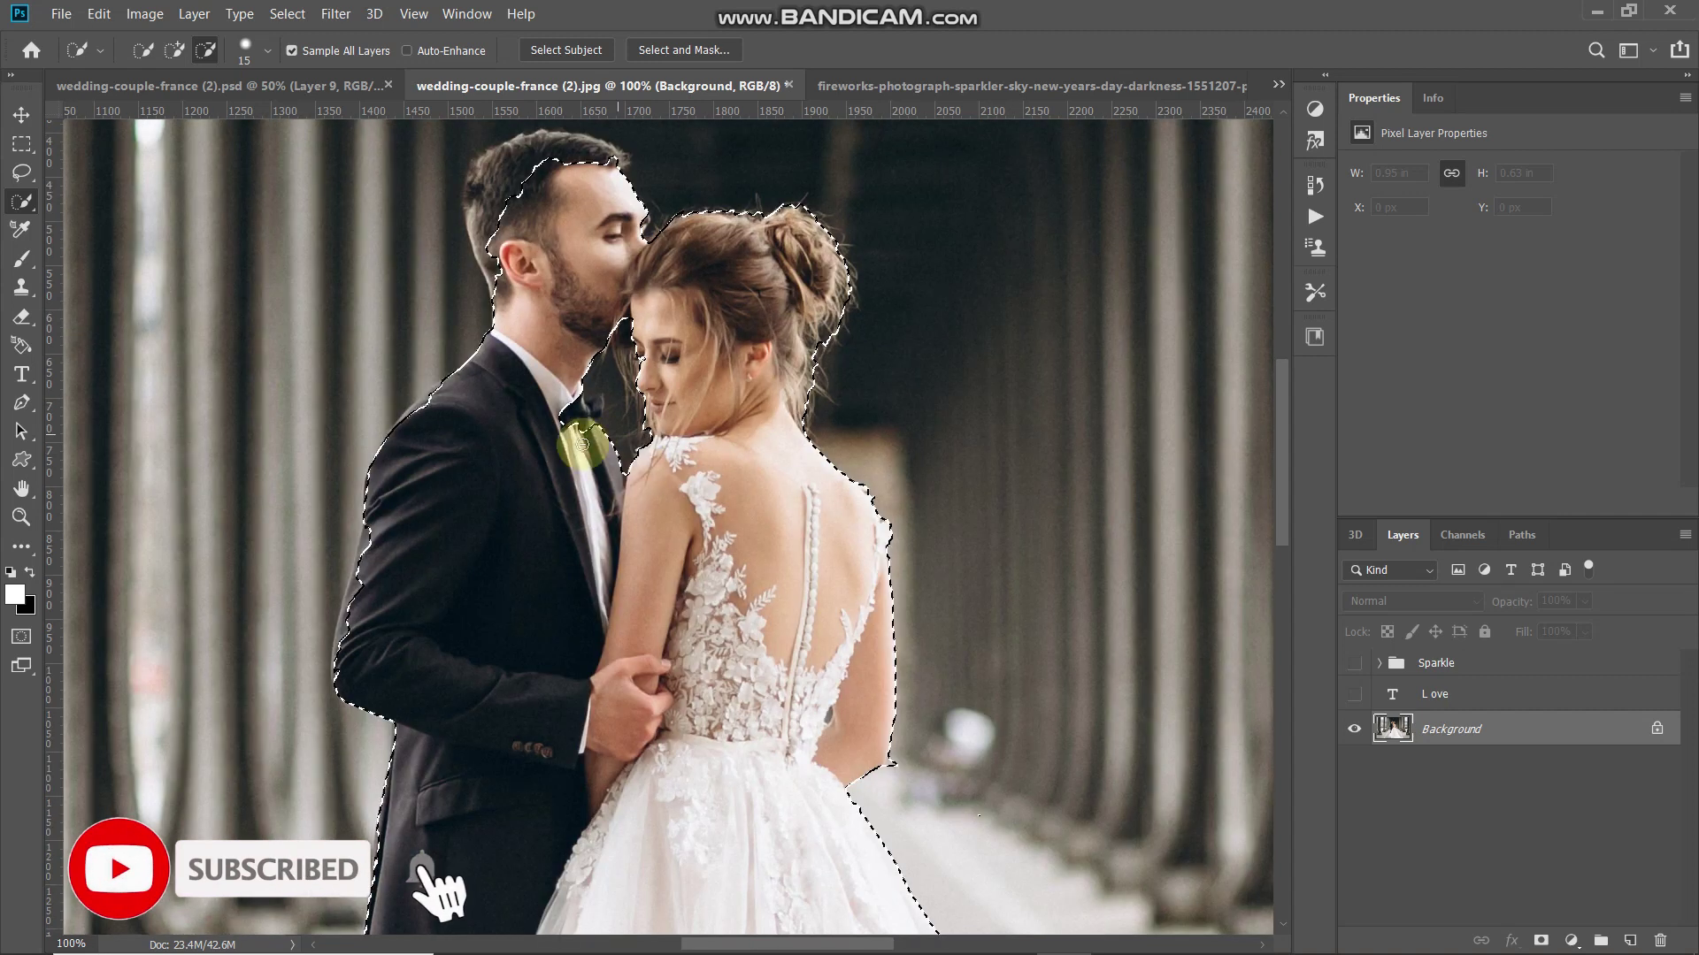
key("bracketleft")
key("bracketleft")
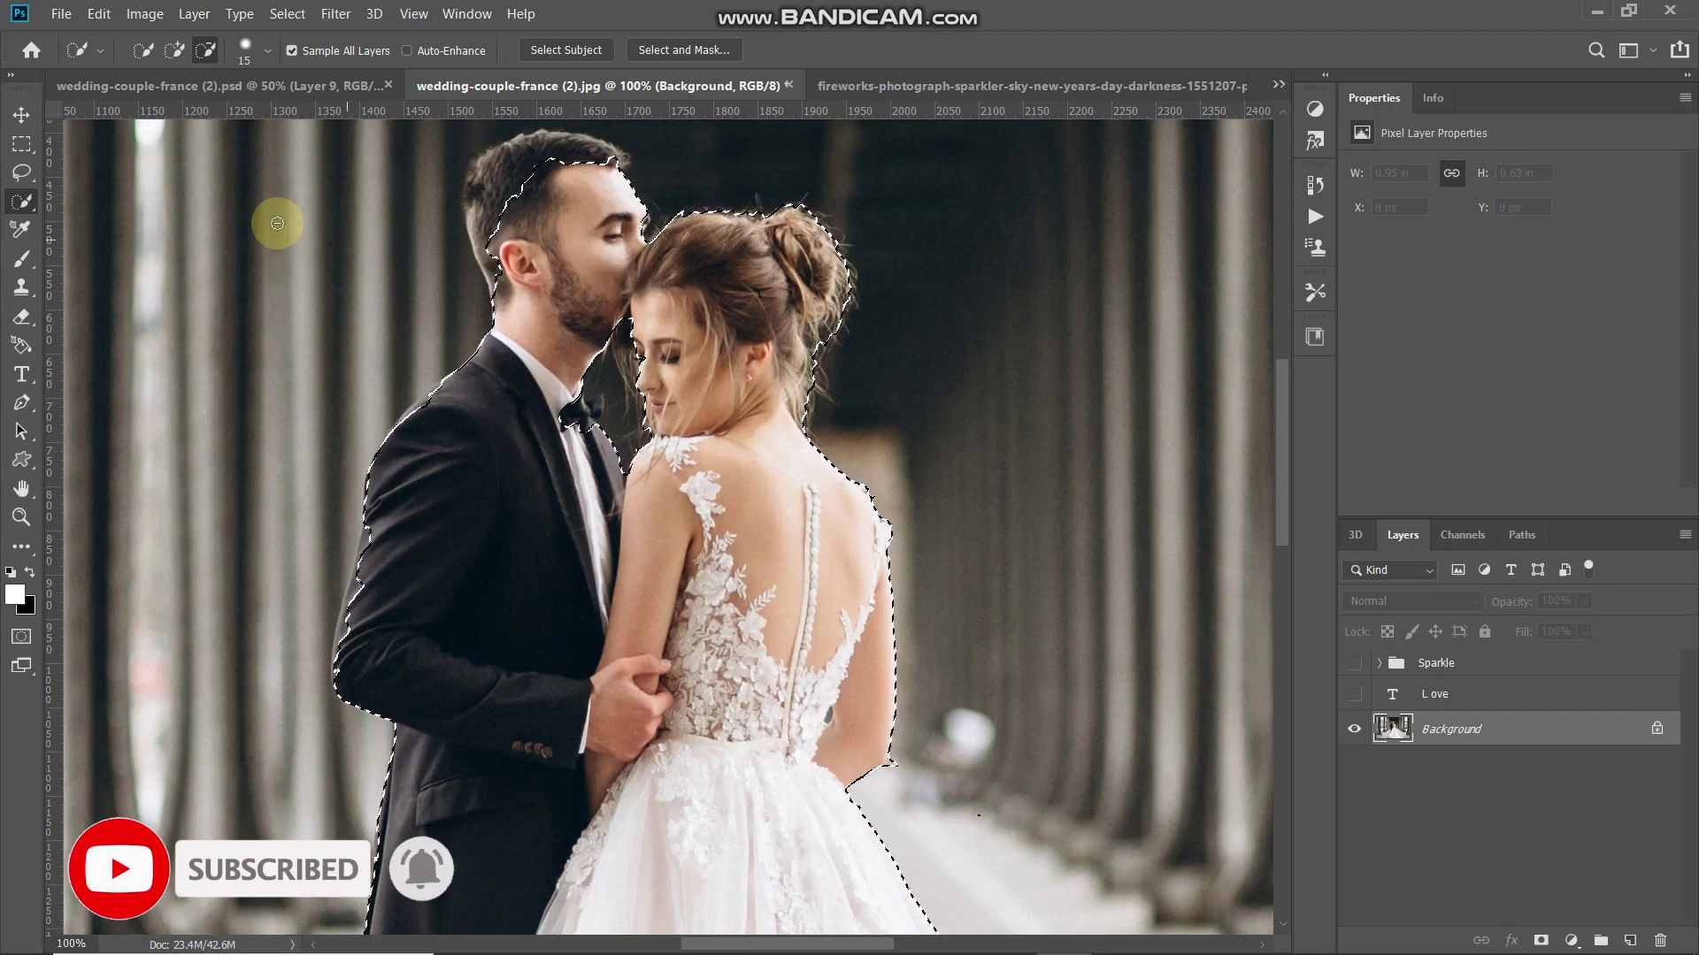
left_click(174, 51)
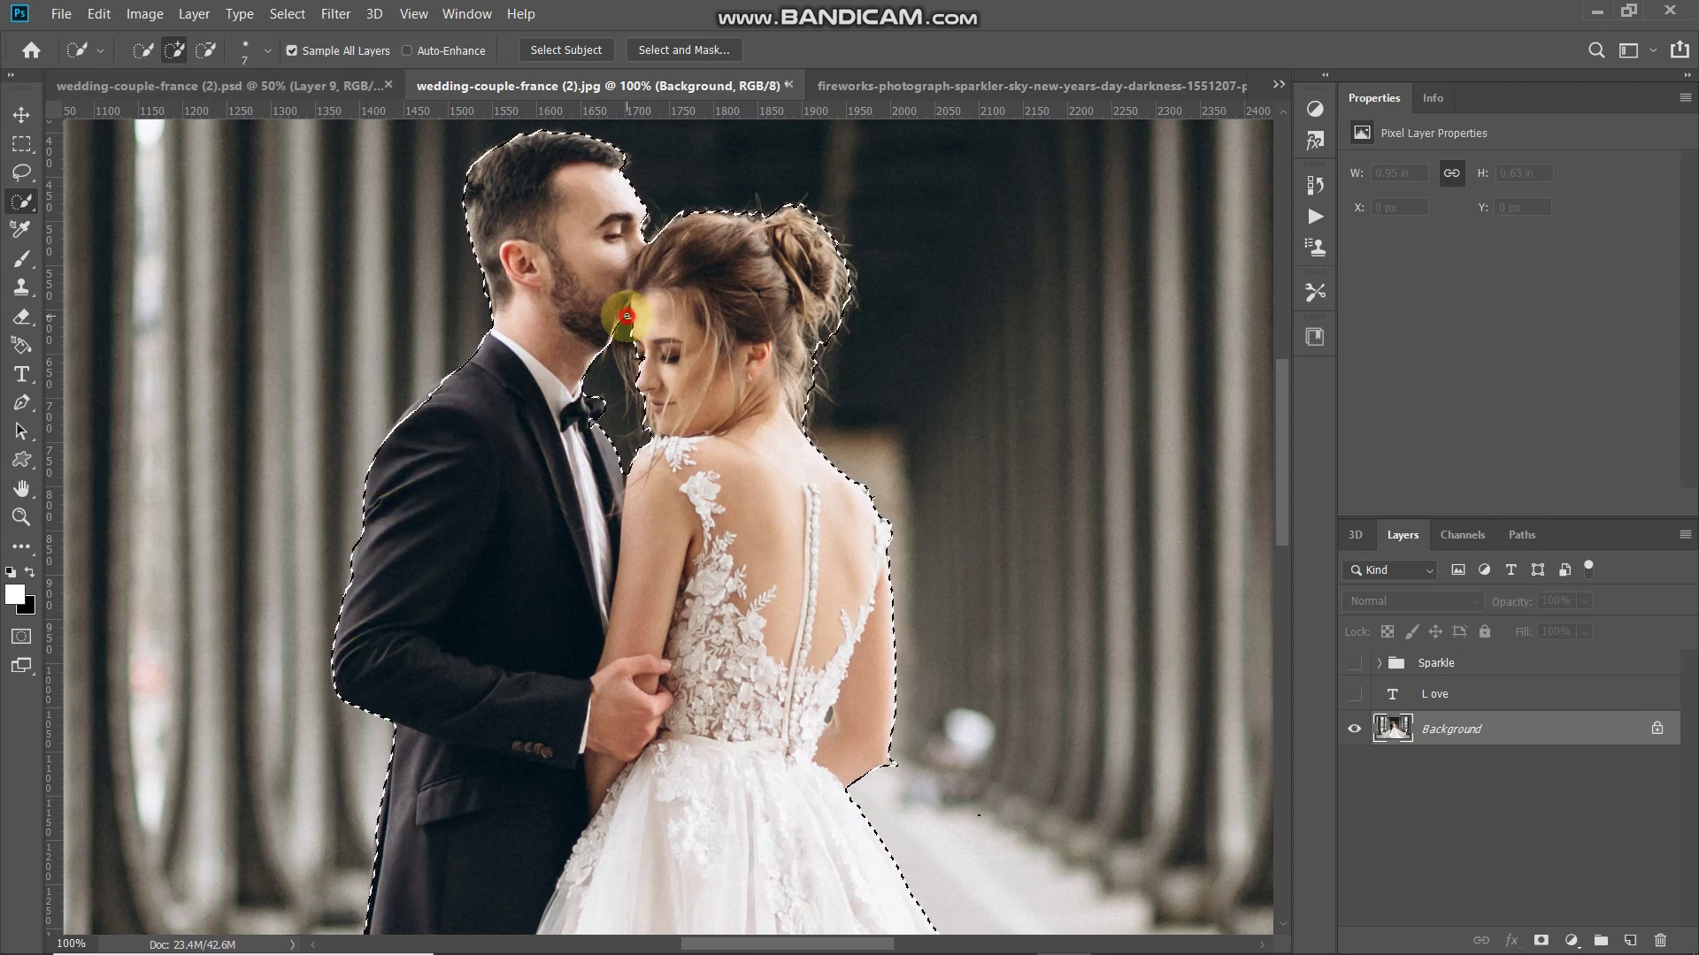
key("ctrl+0")
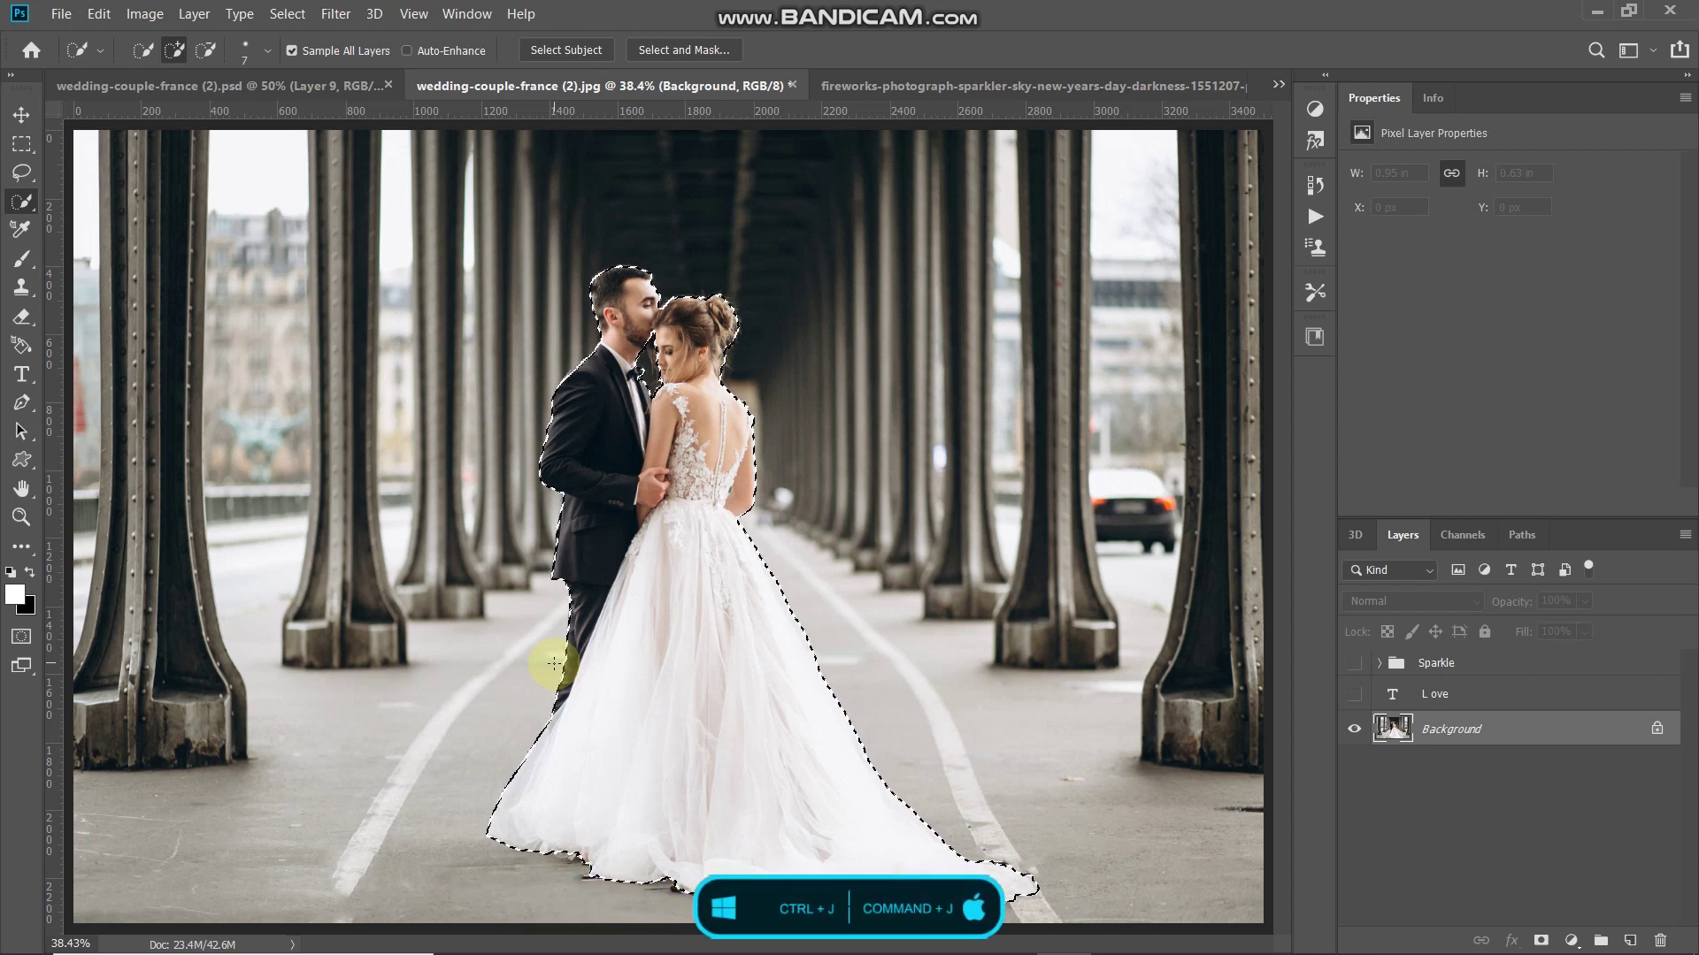
Copy the selected couple to a new layer named "Couple" and show the Sparkle group again
key("ctrl+j")
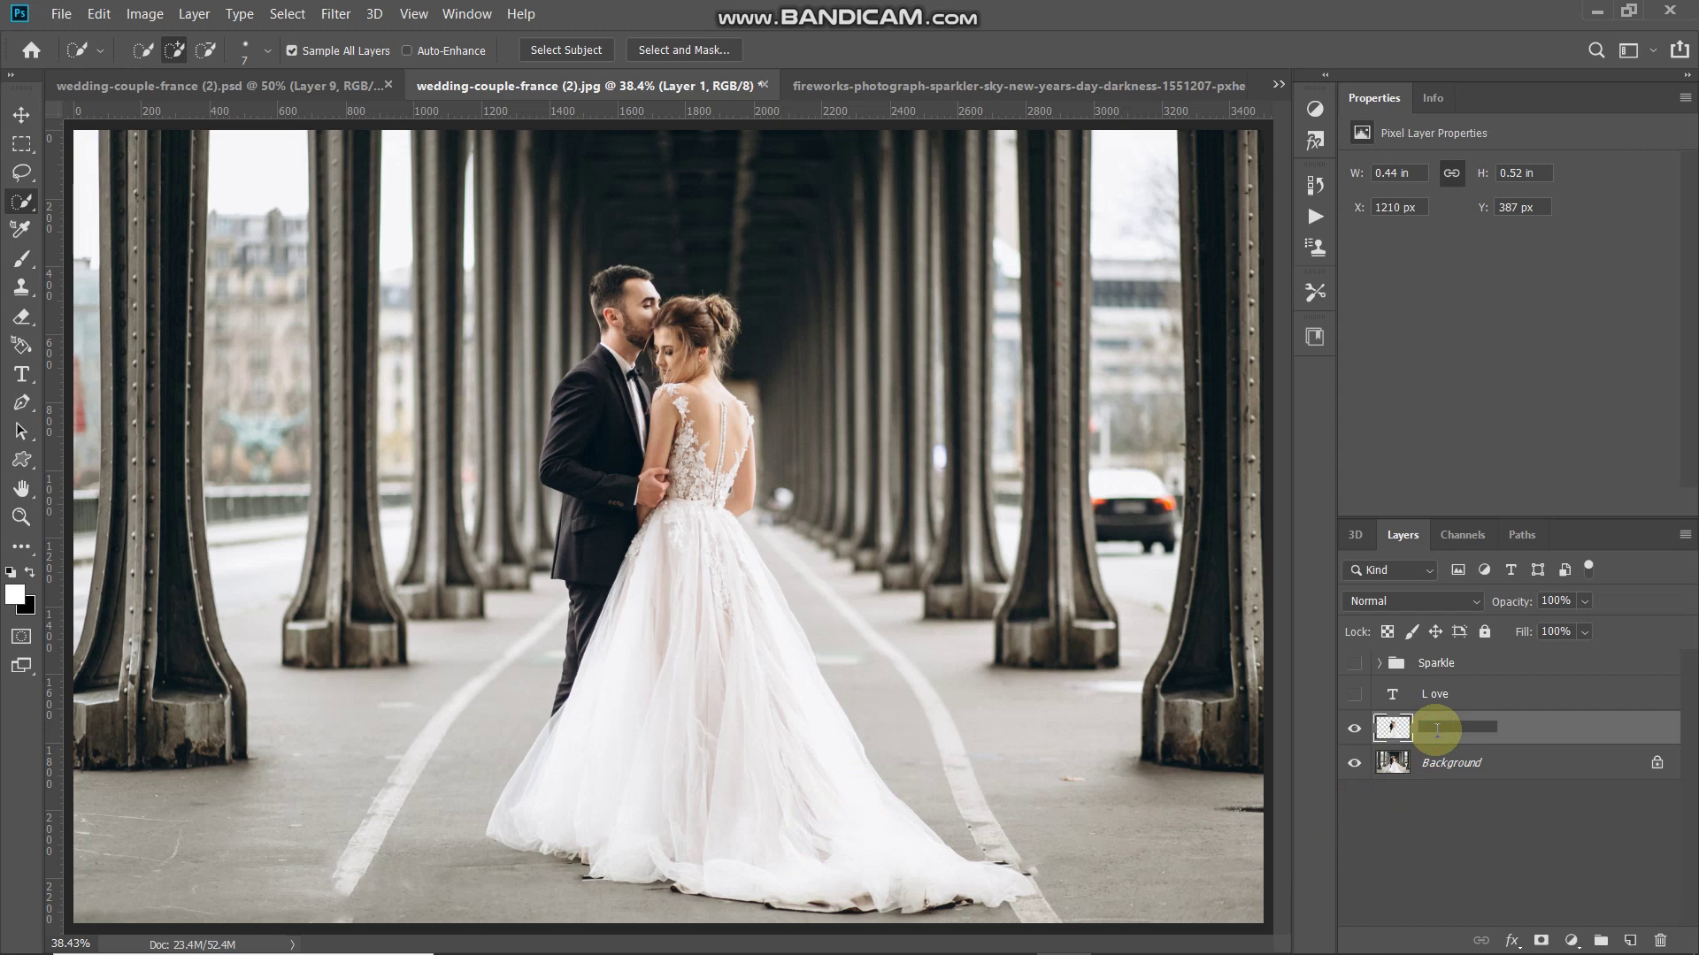
type("Couple")
key("Return")
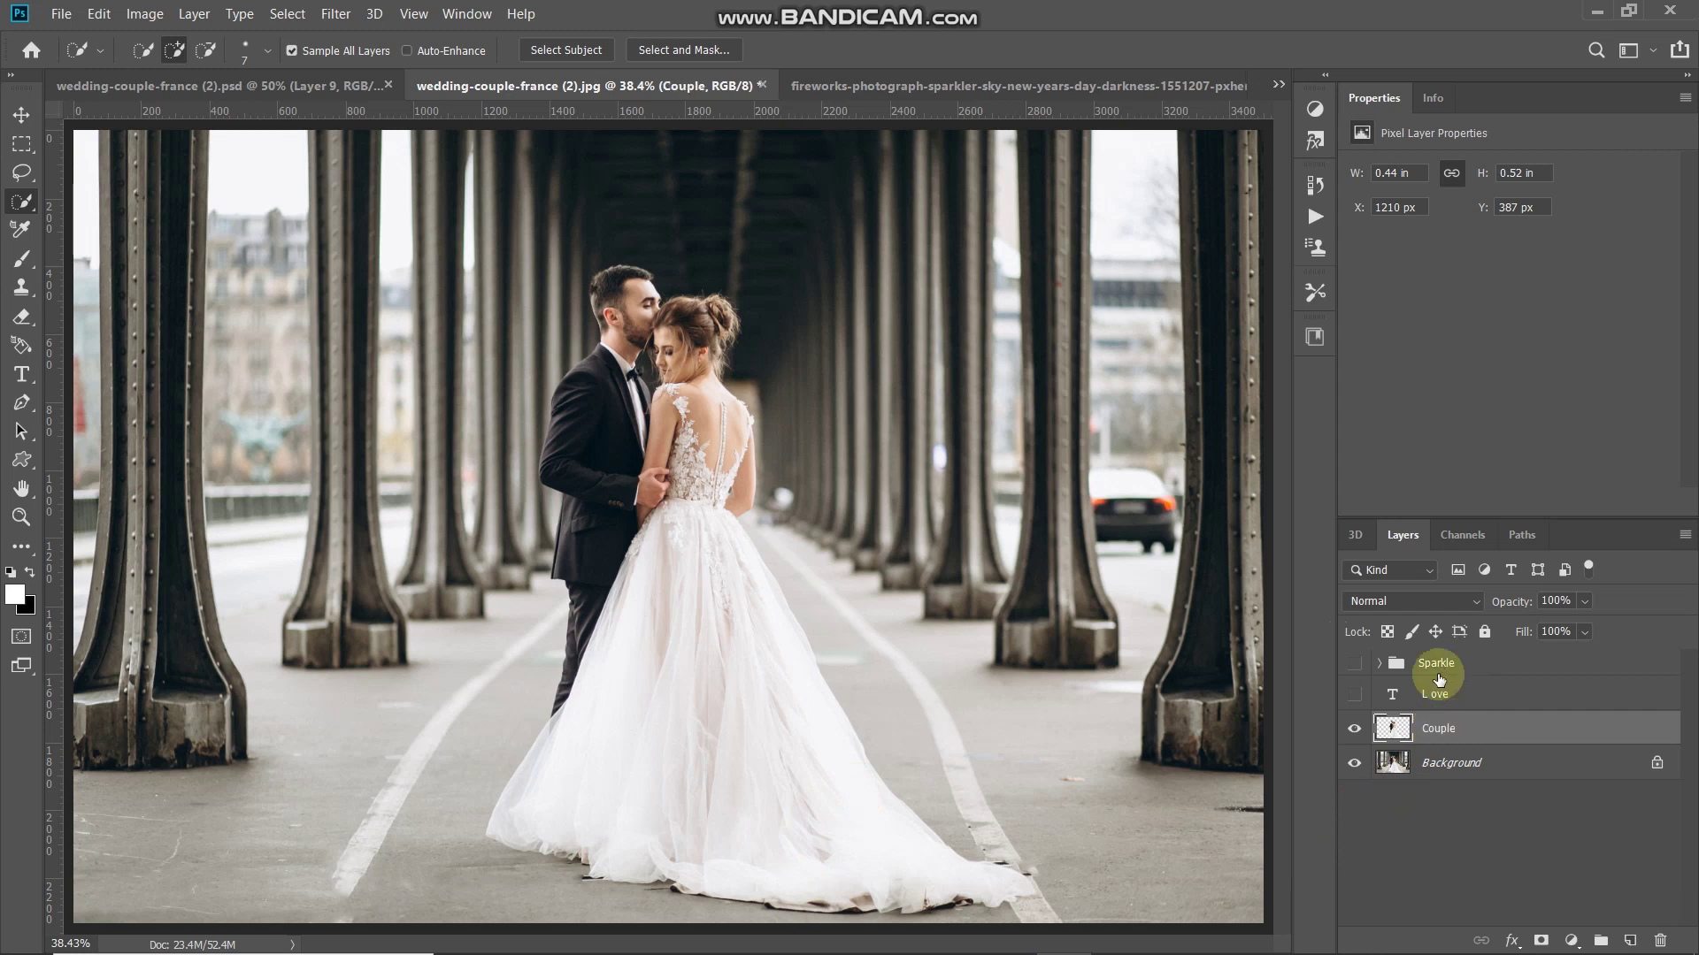
left_click(1353, 664)
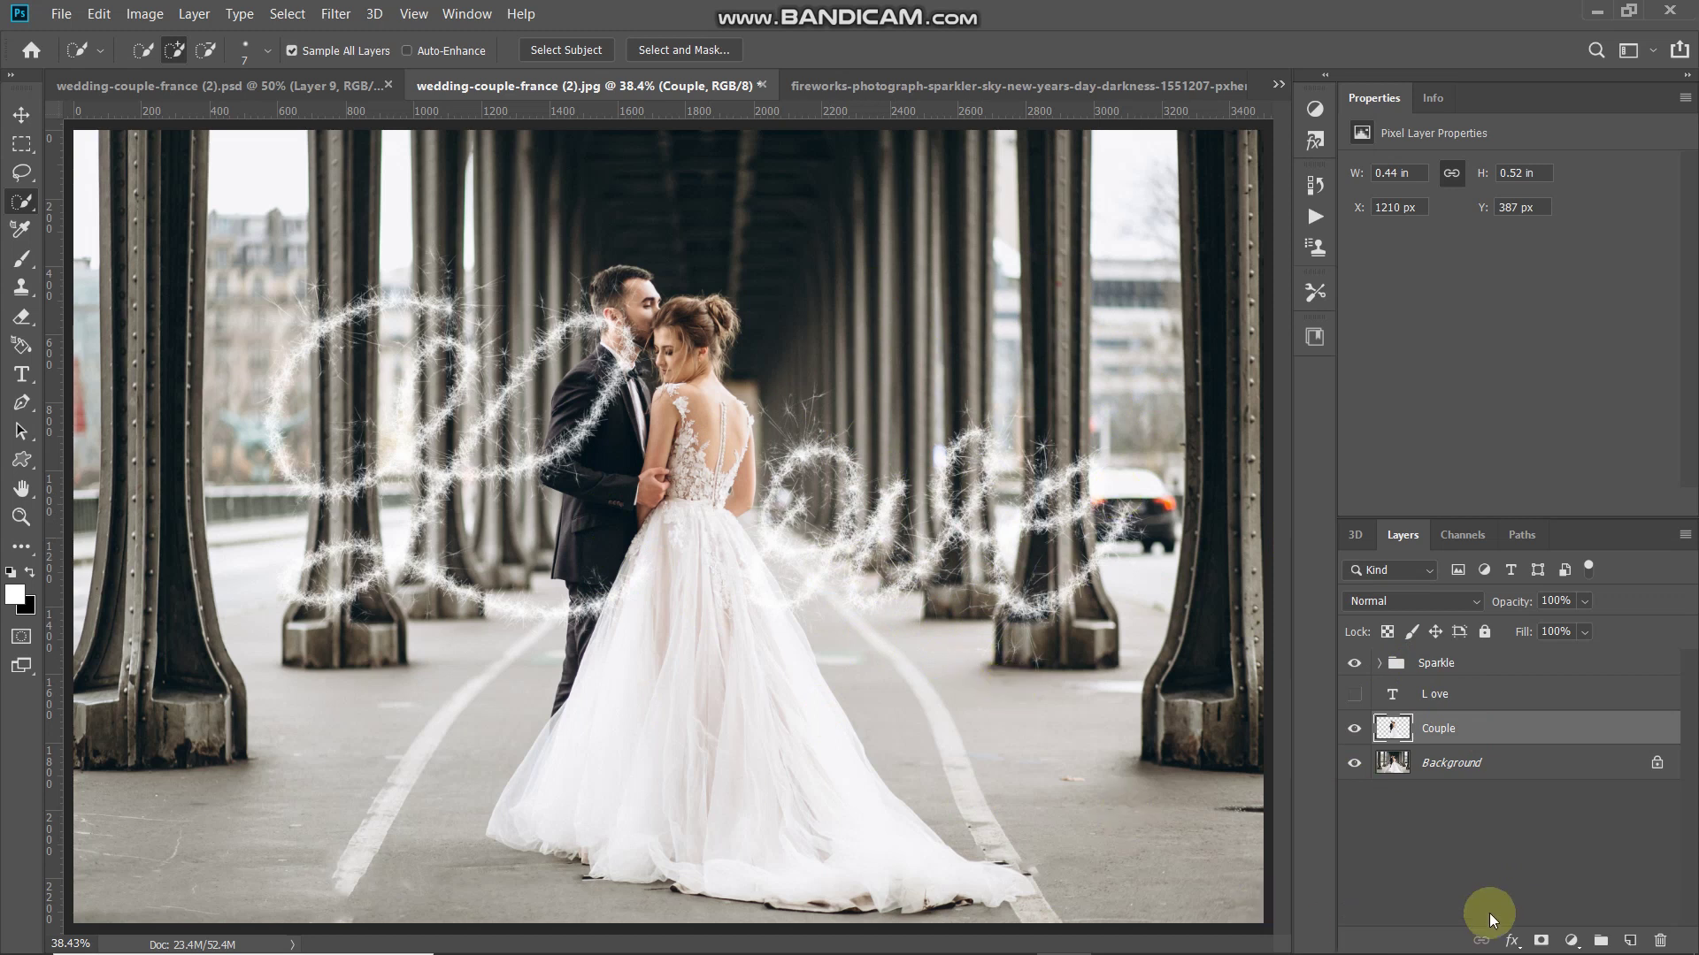
Add a Color Lookup adjustment above the Couple layer using the Moonlight.3DL 3DLUT file
left_click(1571, 941)
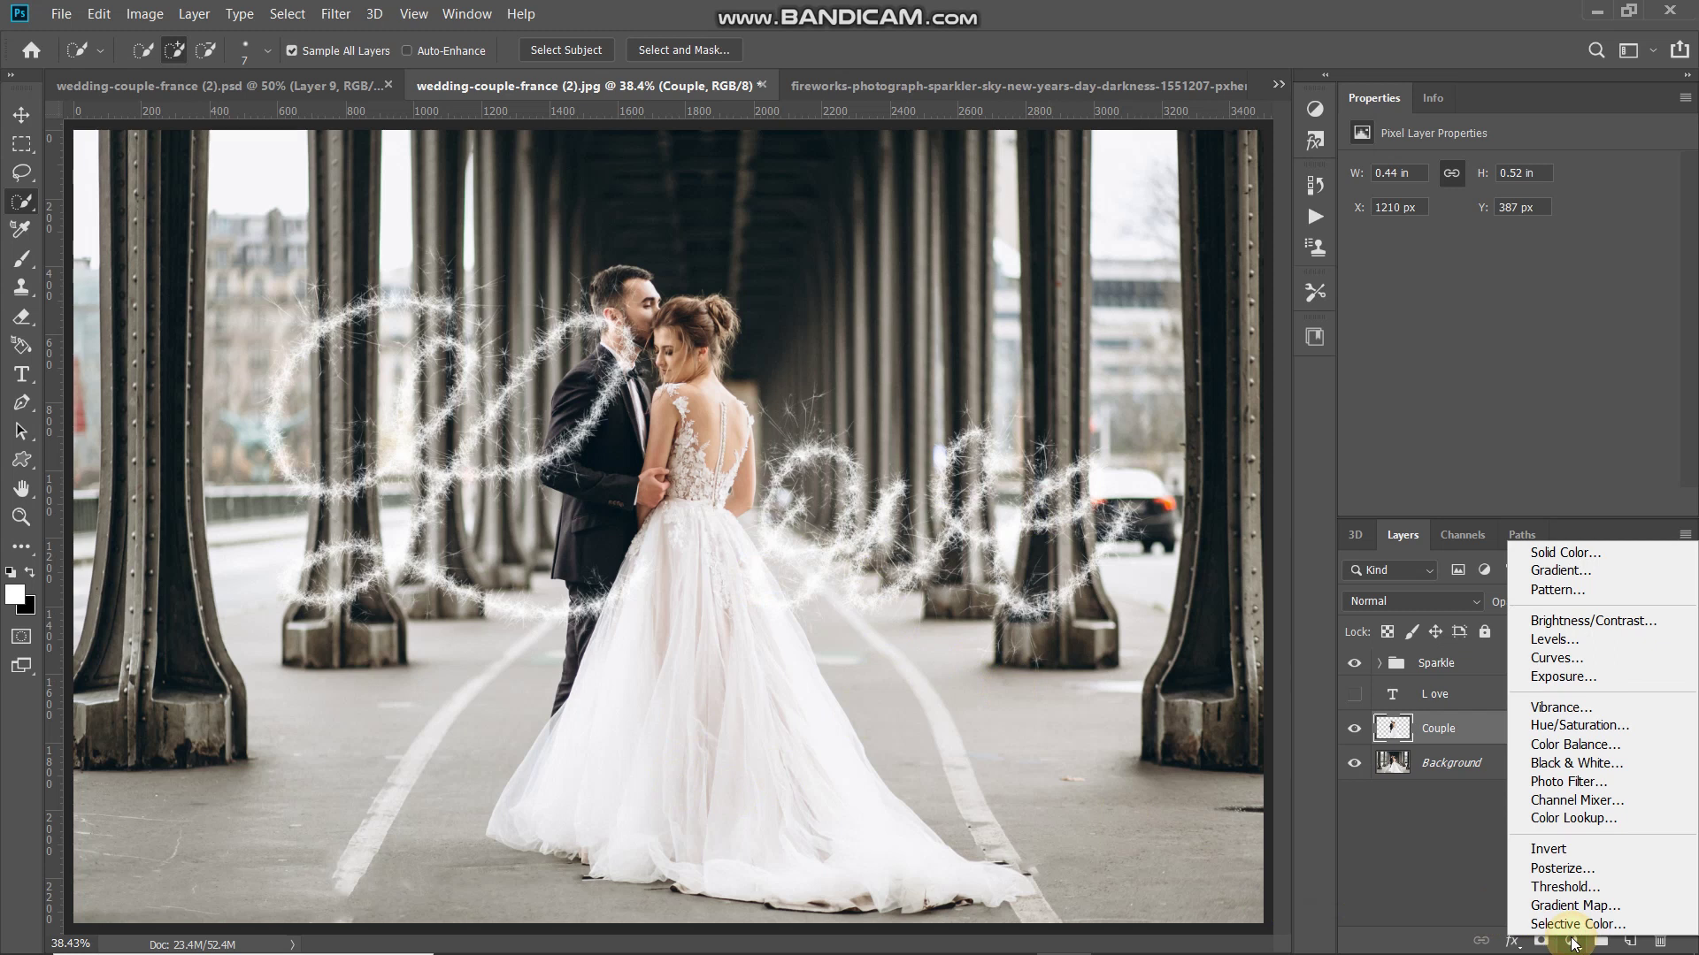
left_click(1540, 819)
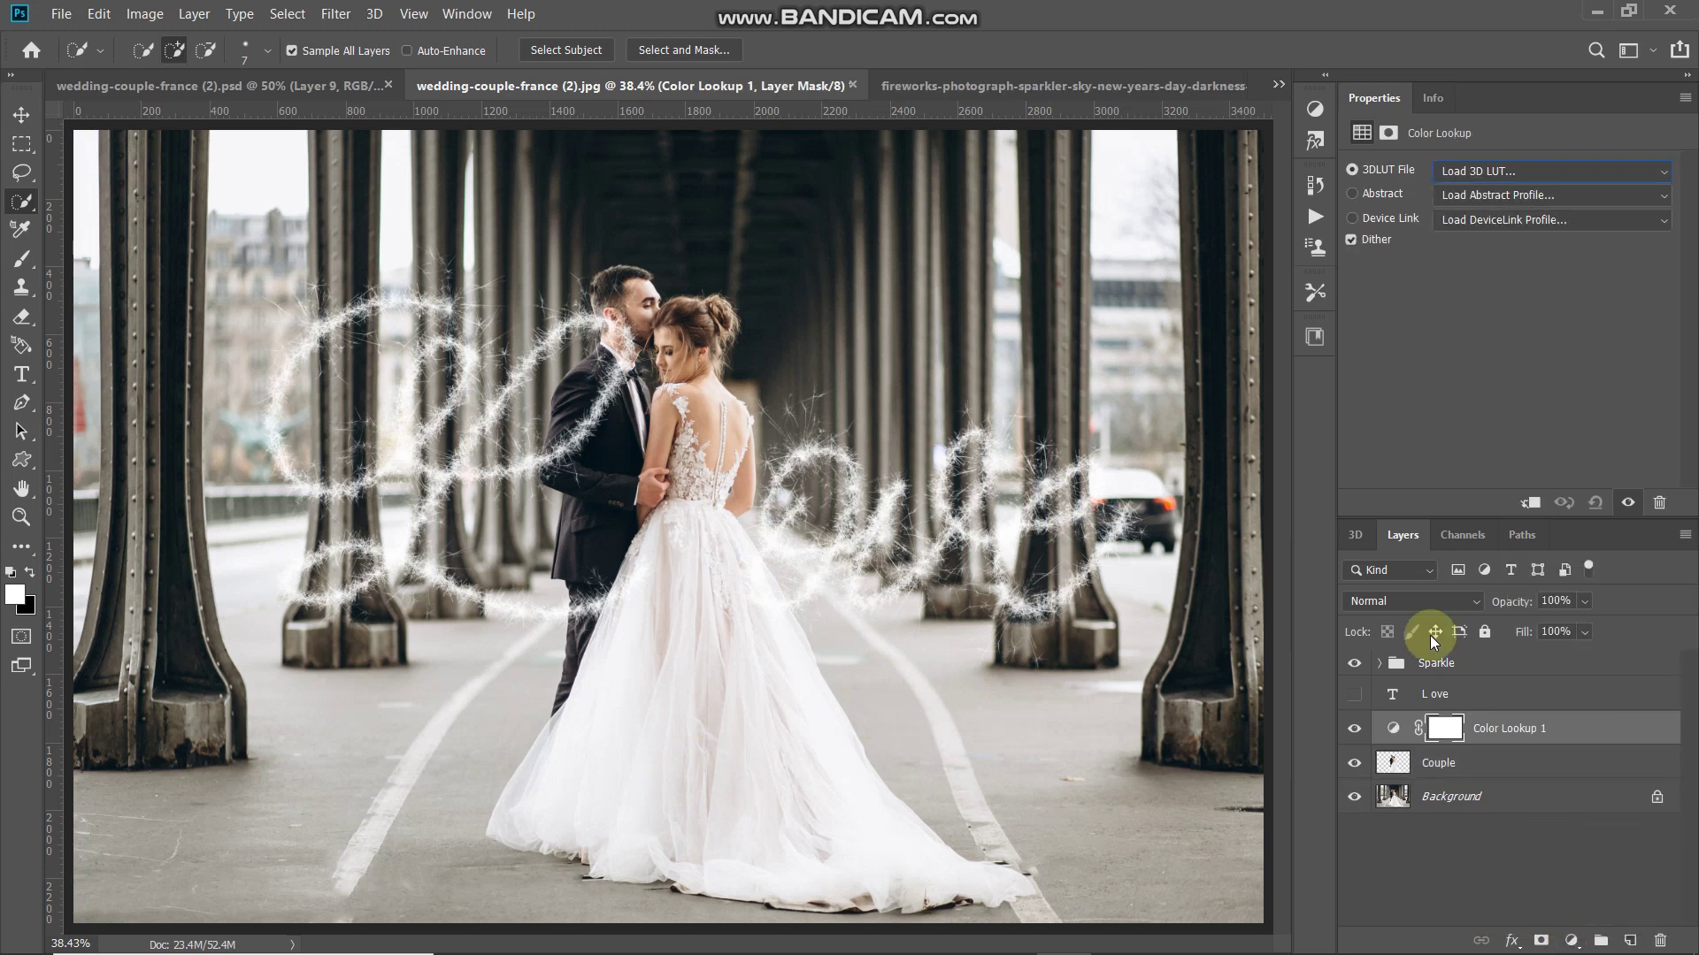
left_click(1455, 174)
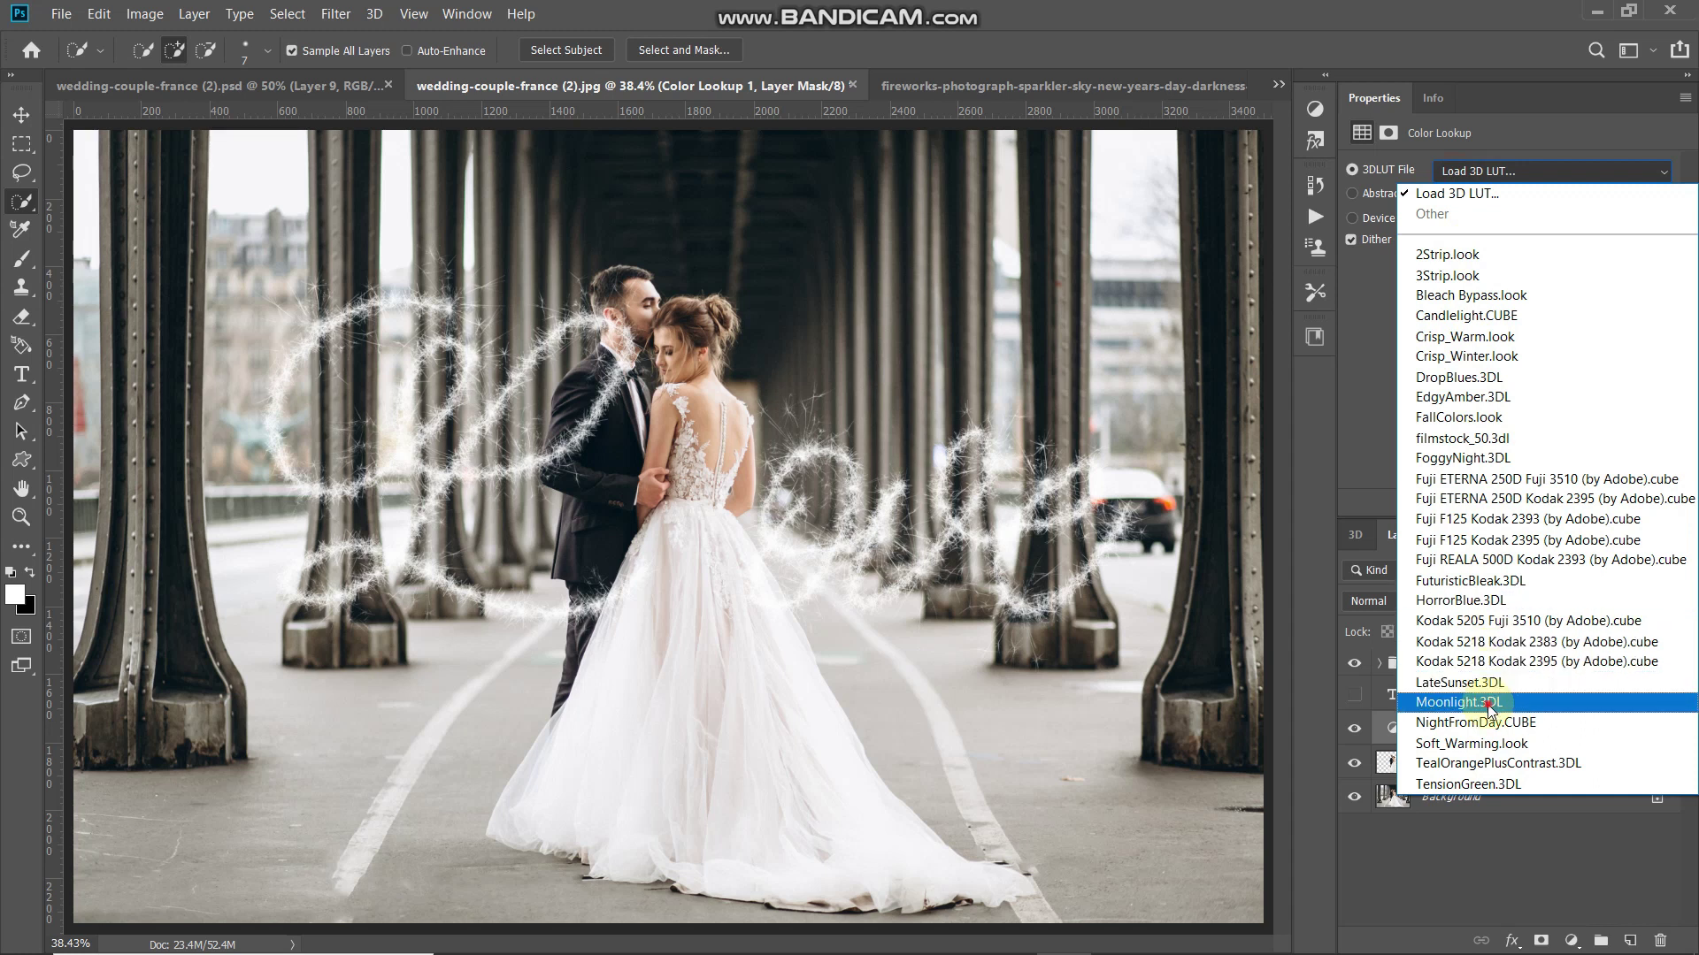
left_click(1489, 703)
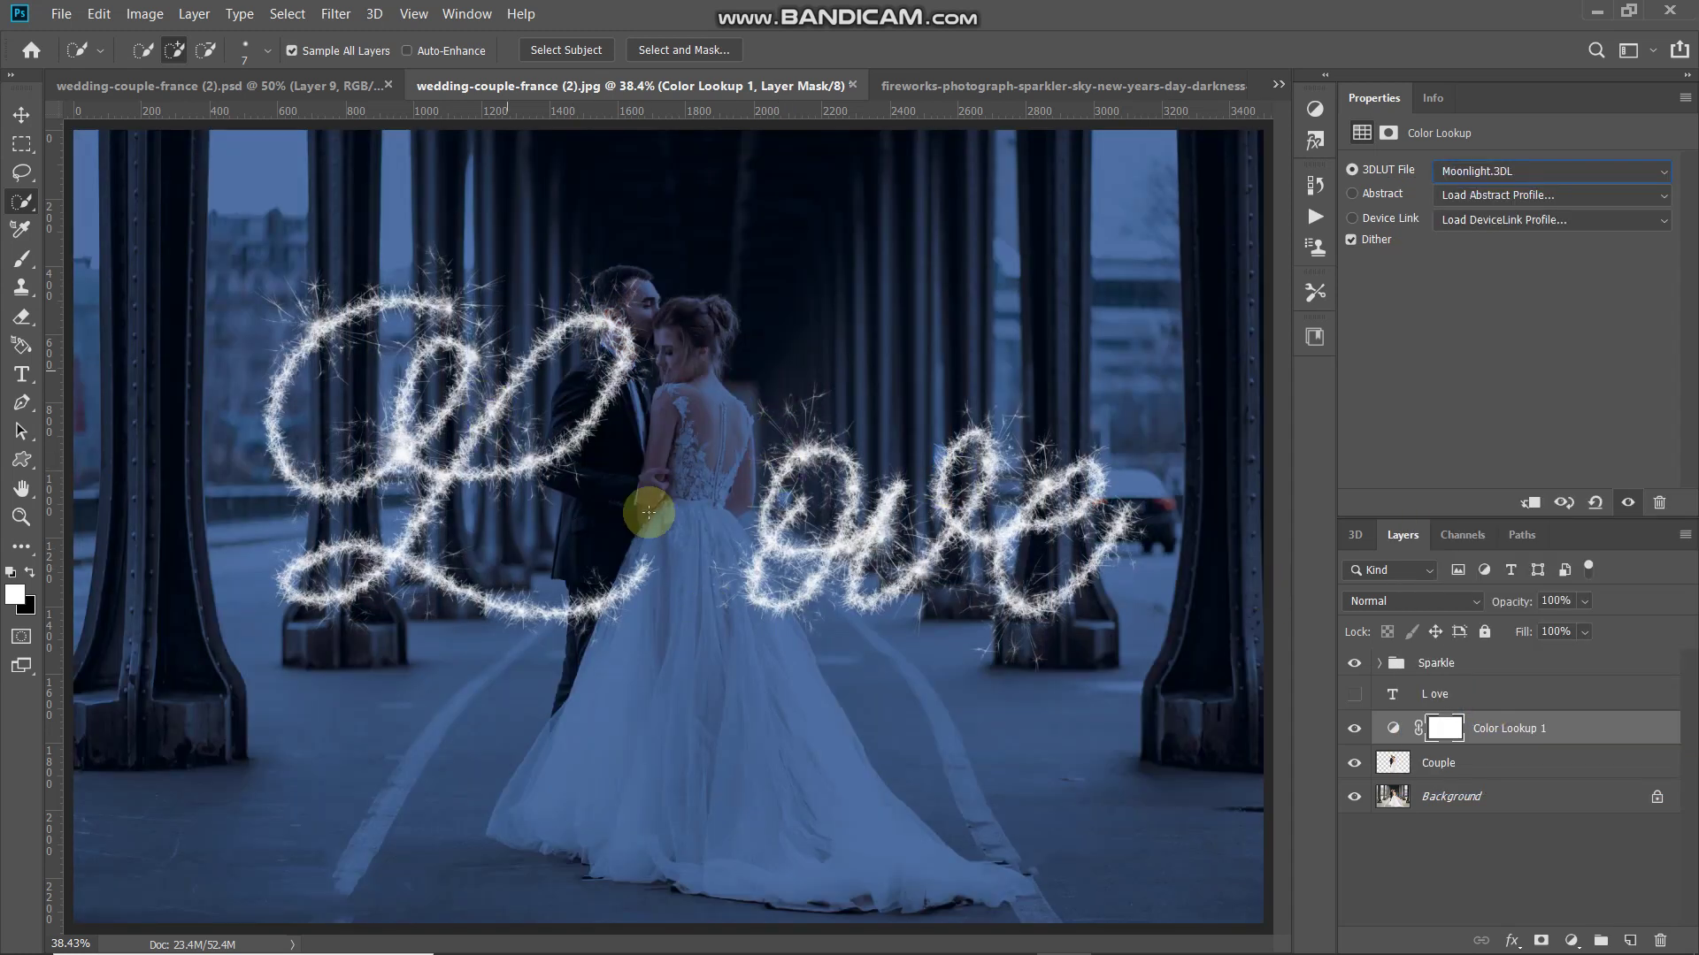
Mask the Color Lookup off the couple's upper part with a 500 px black brush inside the Couple layer's outline, and deselect
left_click(1393, 775, "ctrl")
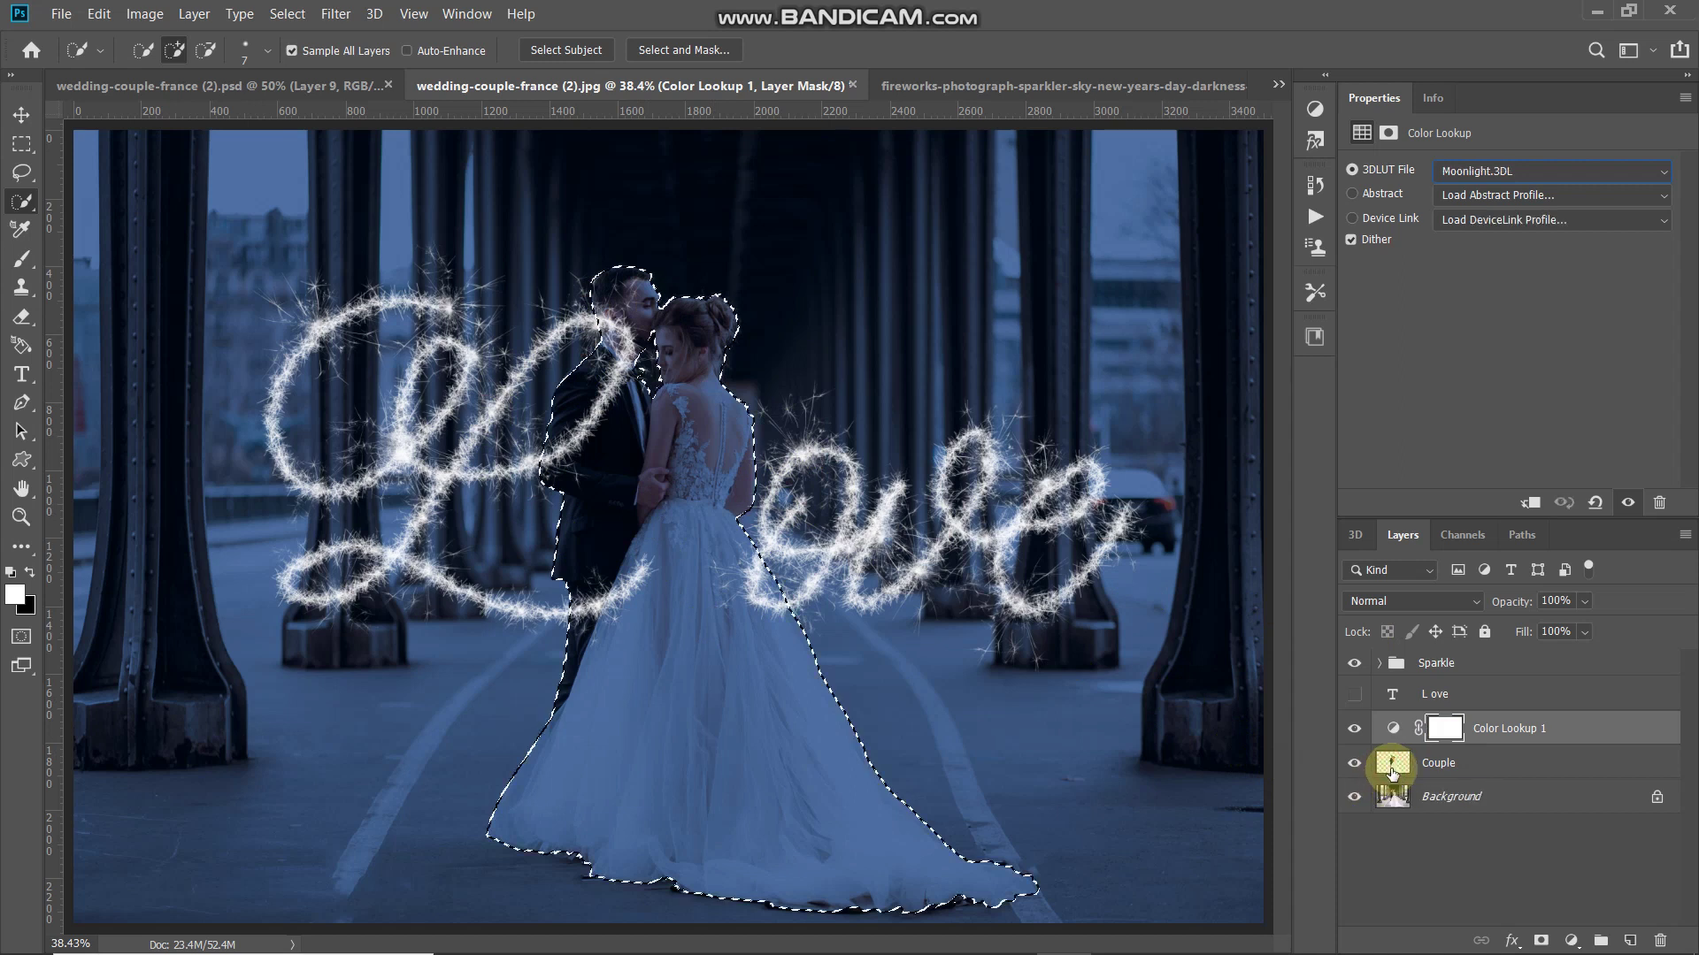
left_click(23, 266)
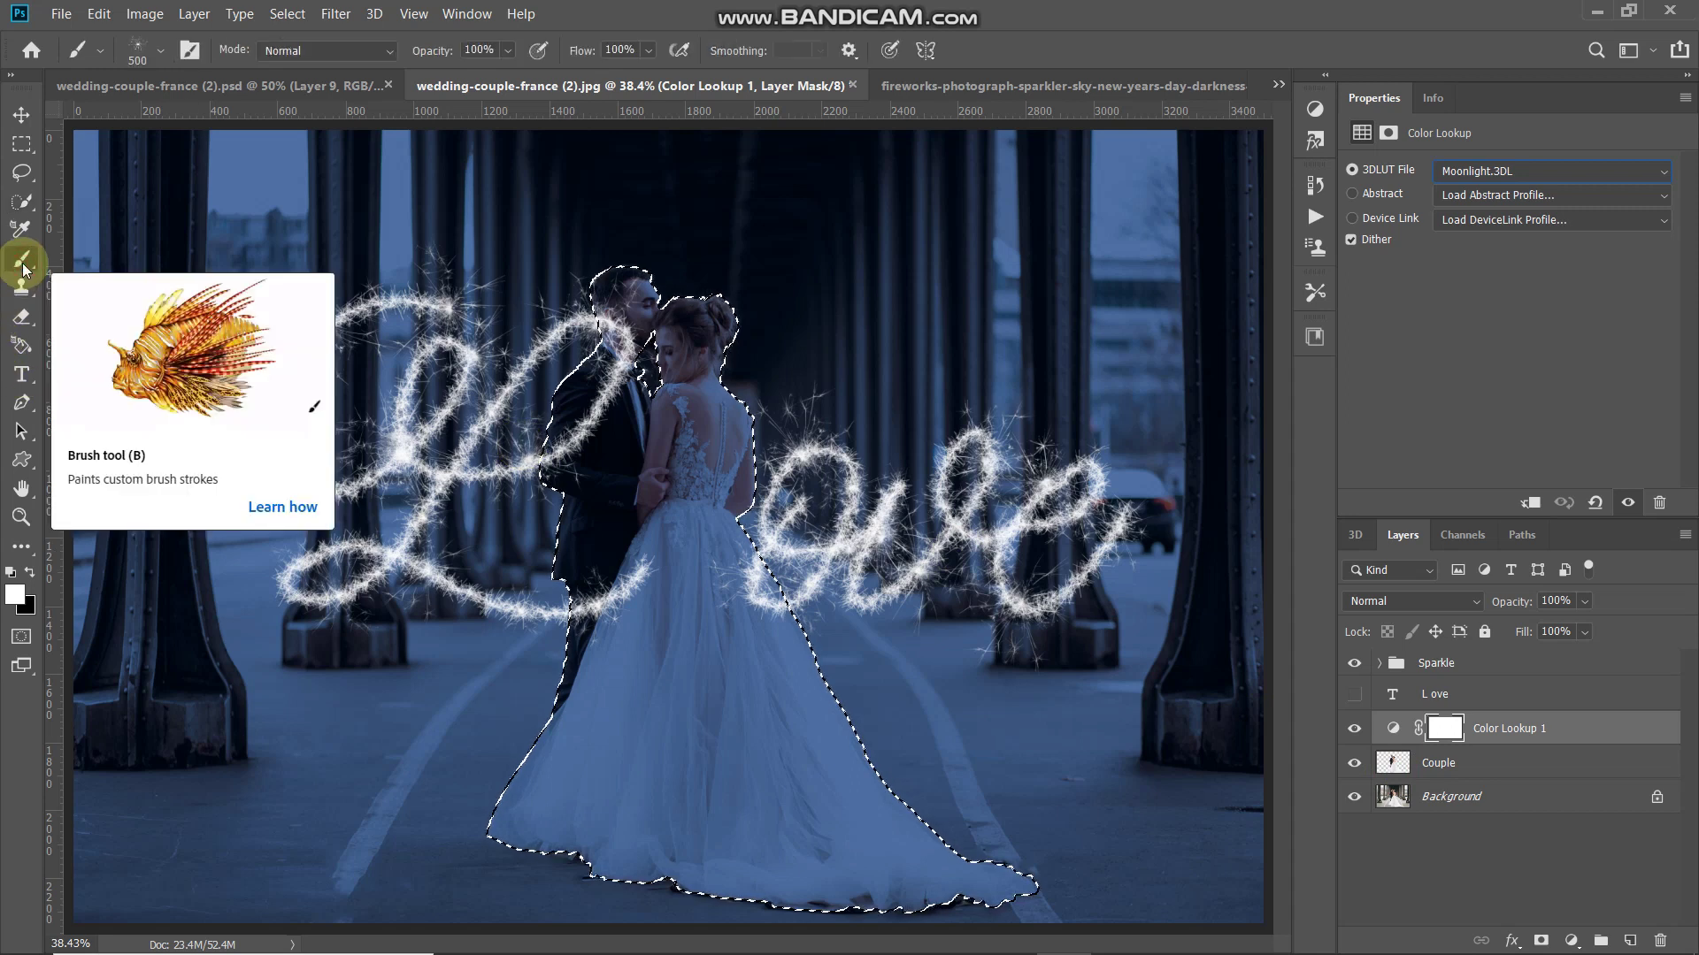
left_click(160, 51)
left_click(89, 299)
left_click(160, 50)
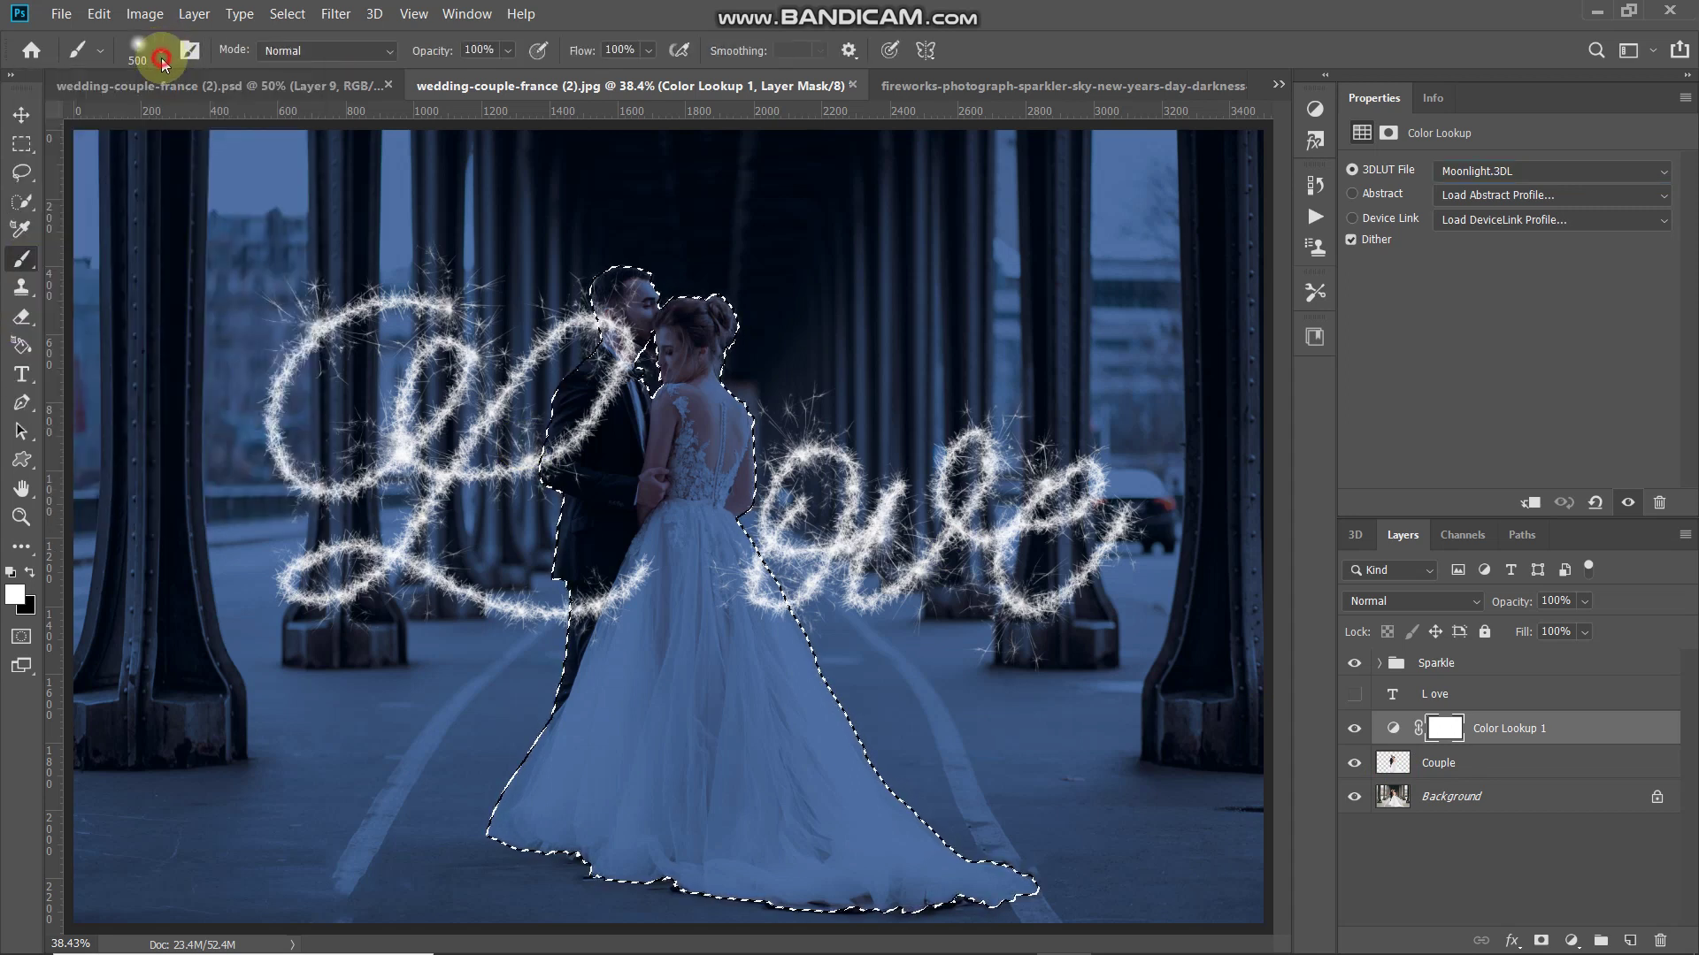
left_click(12, 596)
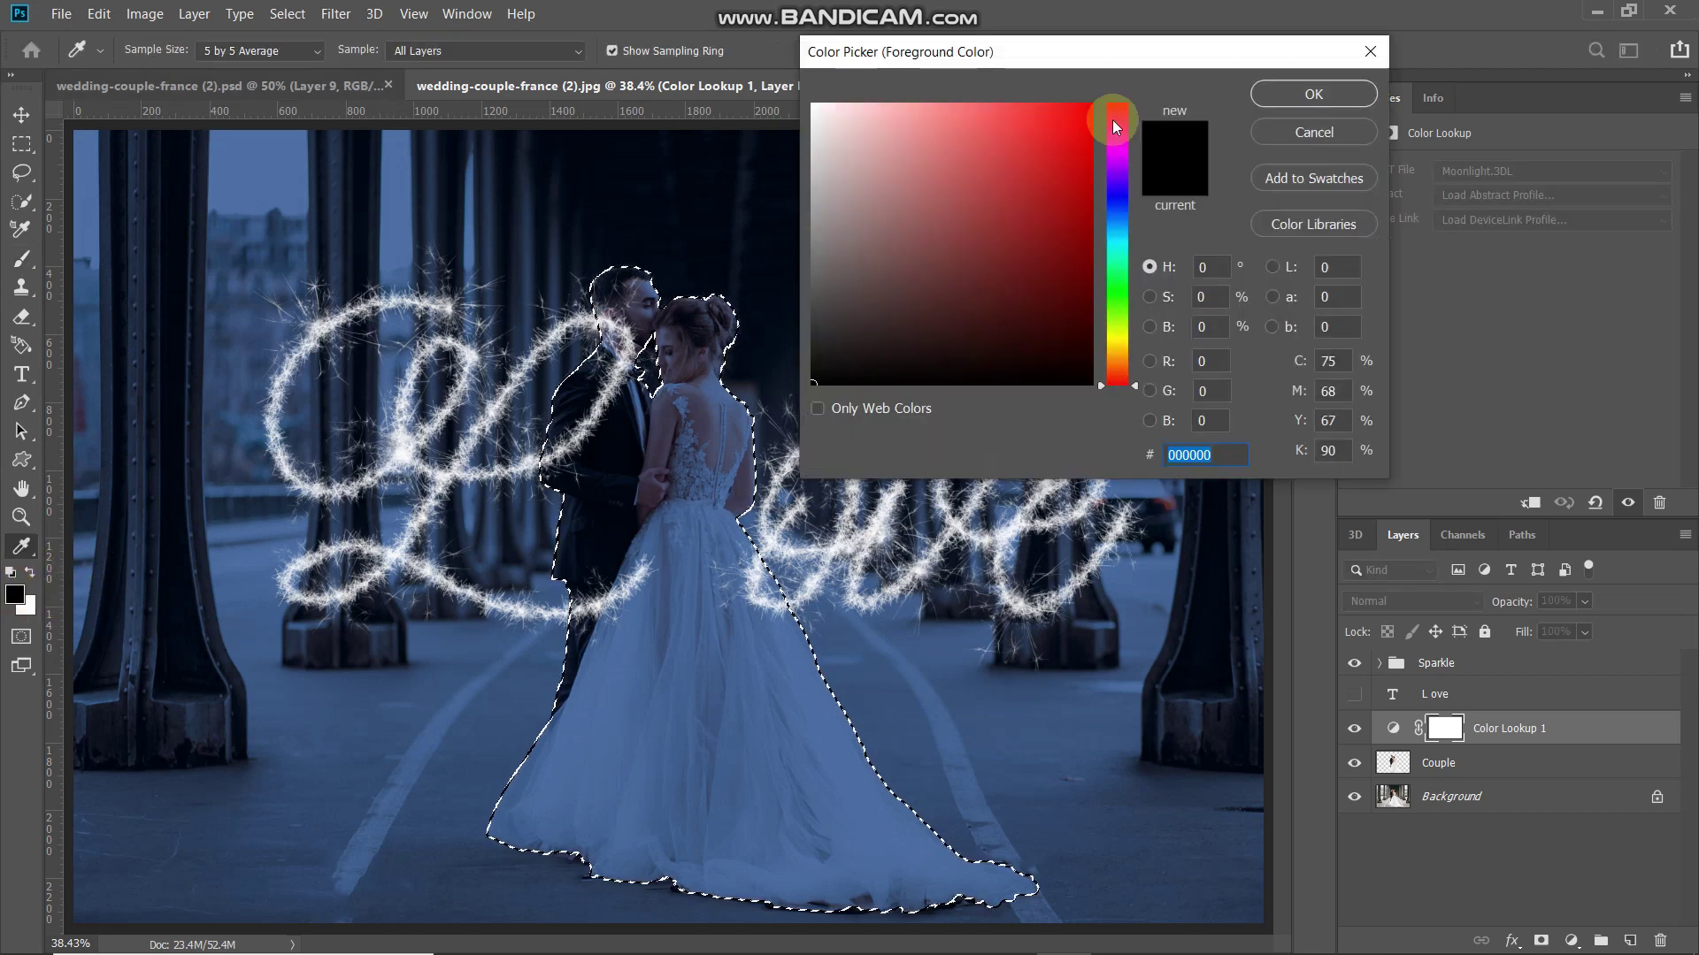
left_click(1327, 92)
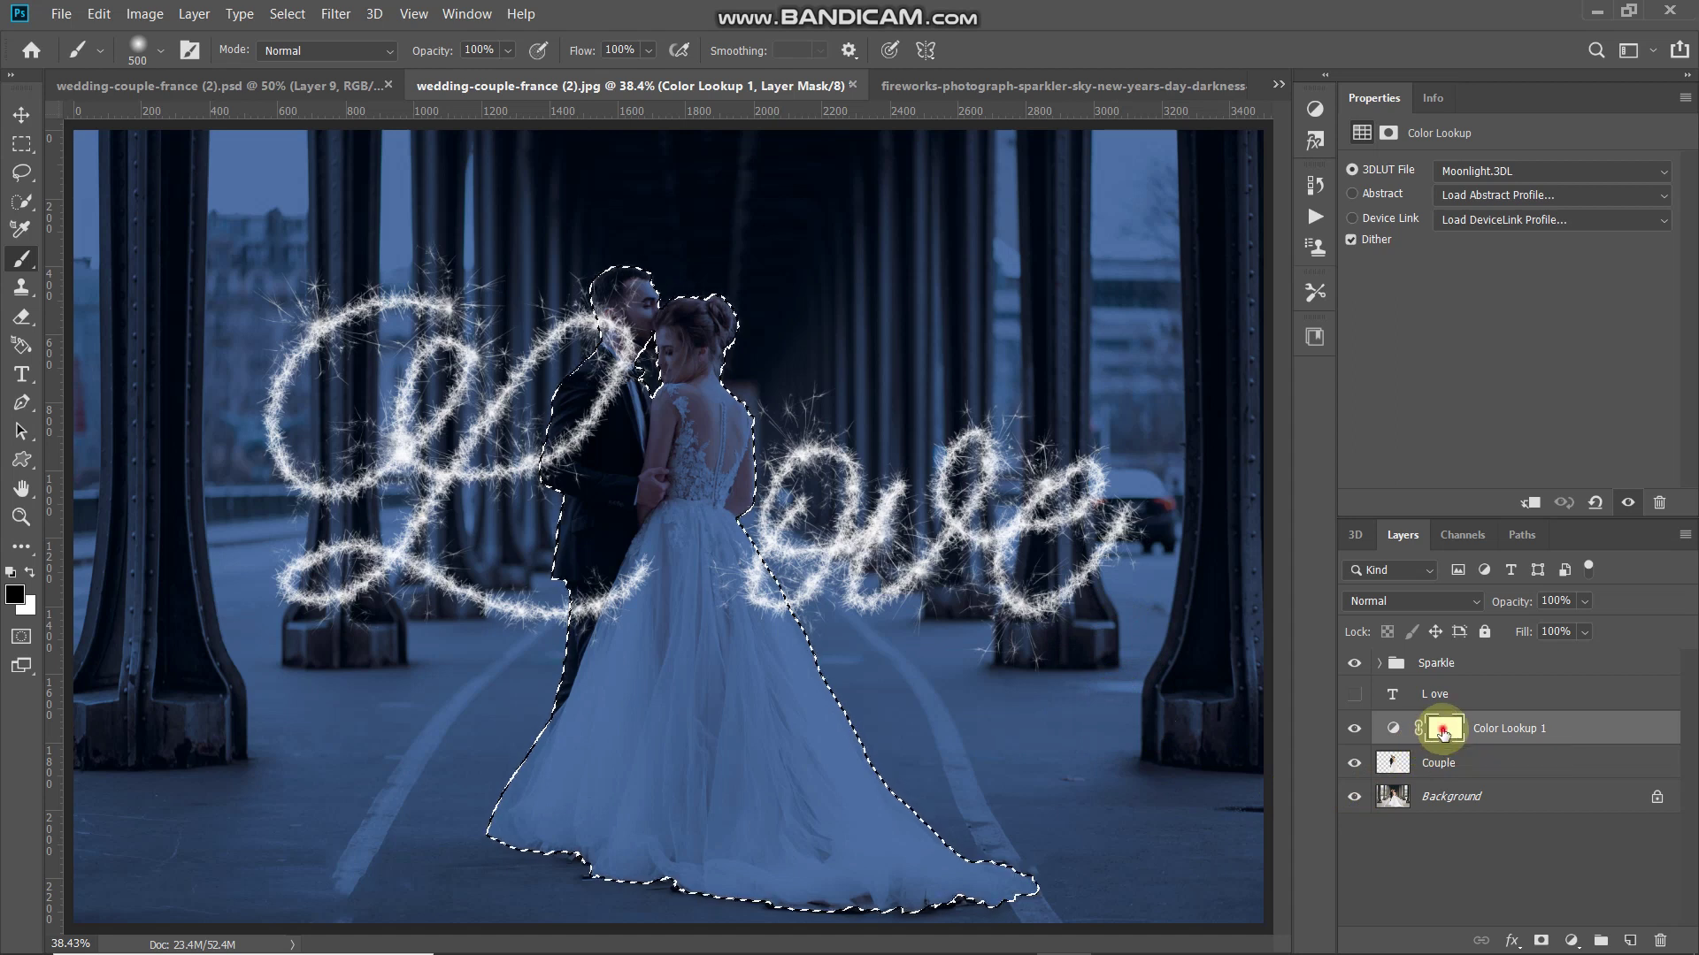
left_click(1443, 731)
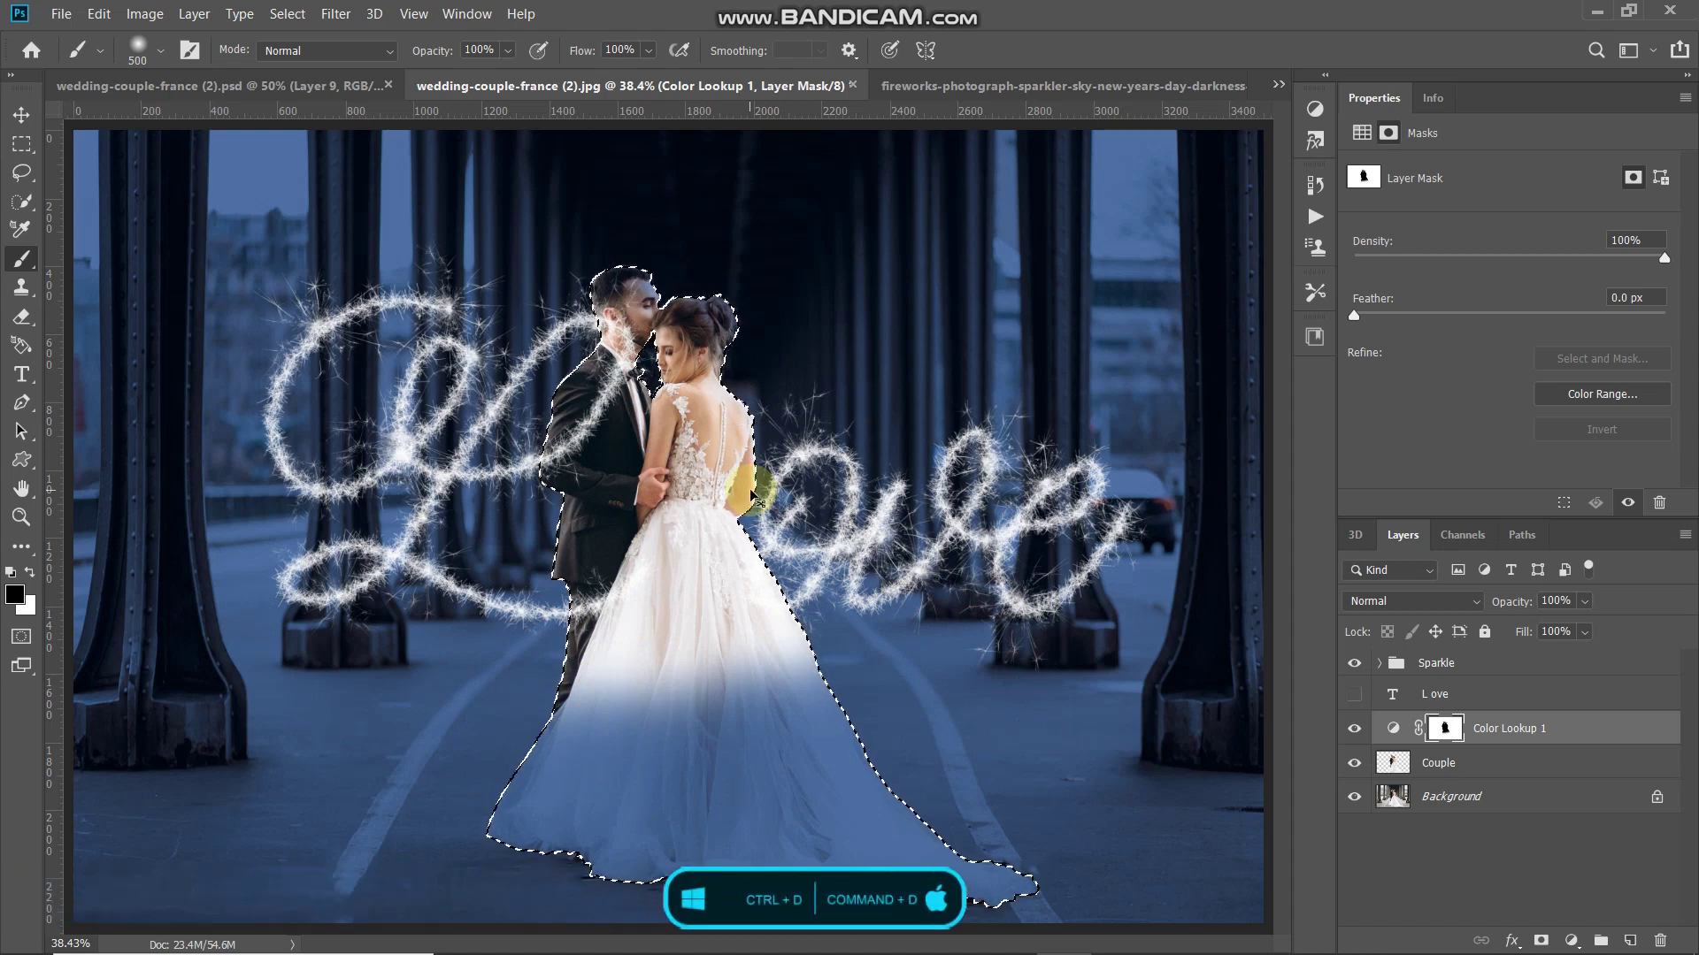
key("ctrl+d")
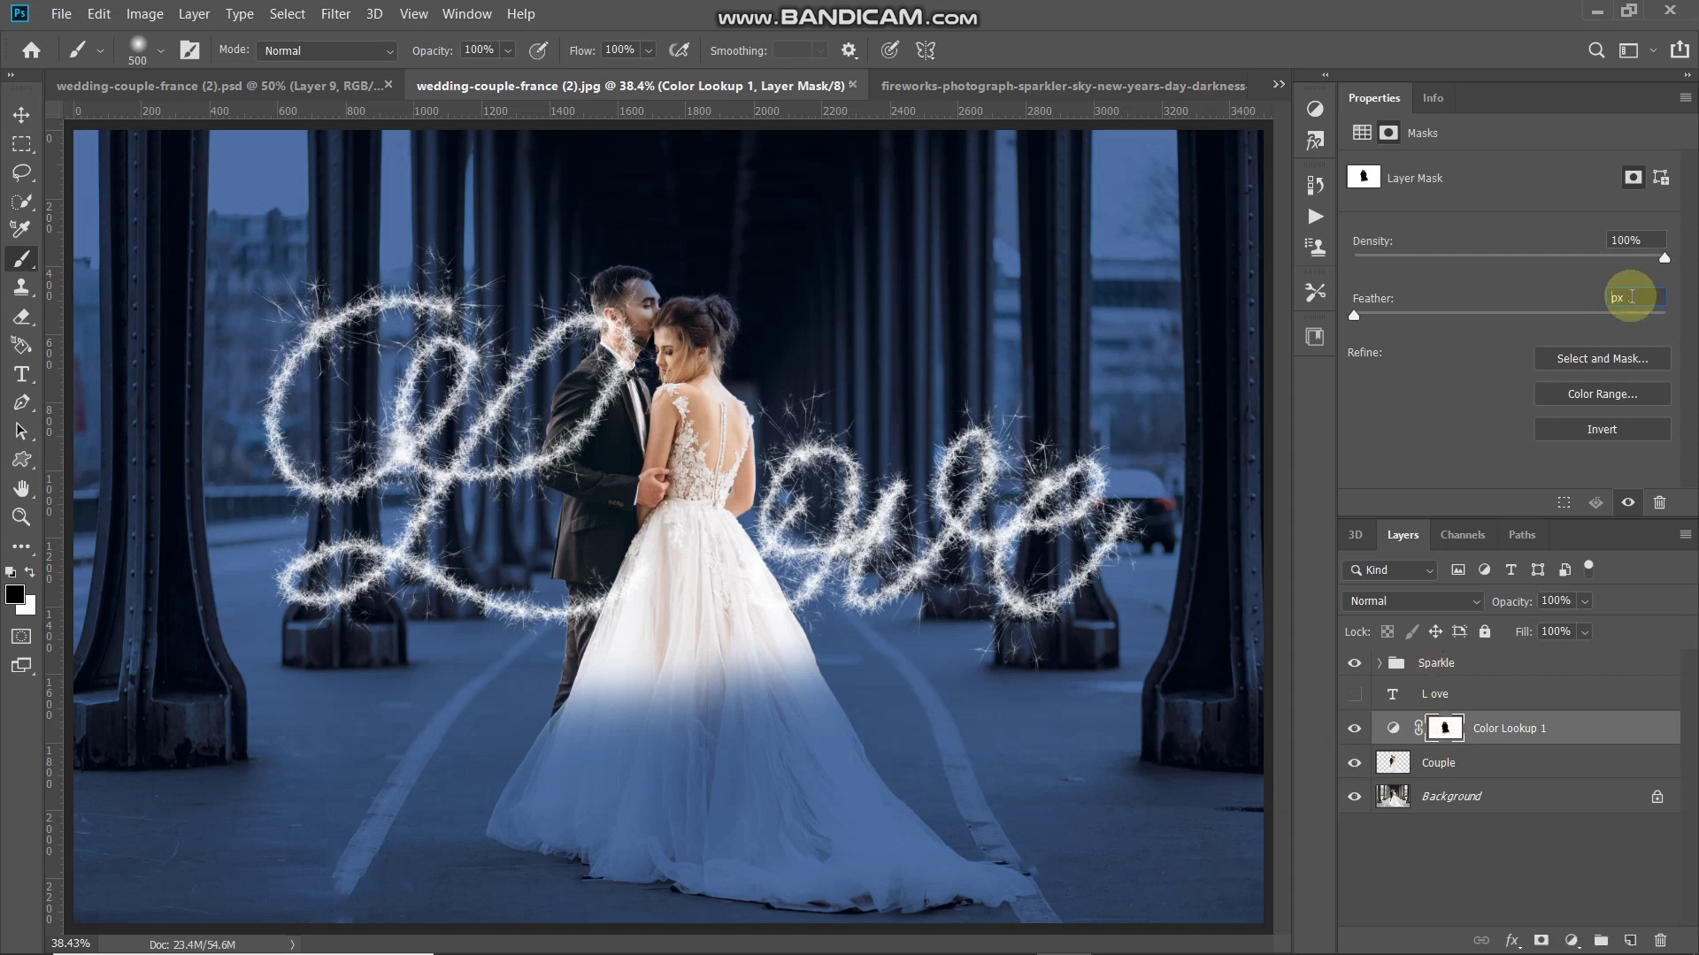
Feather the Color Lookup mask by 400 px and compare the image with the adjustment hidden and shown
type("400")
key("Return")
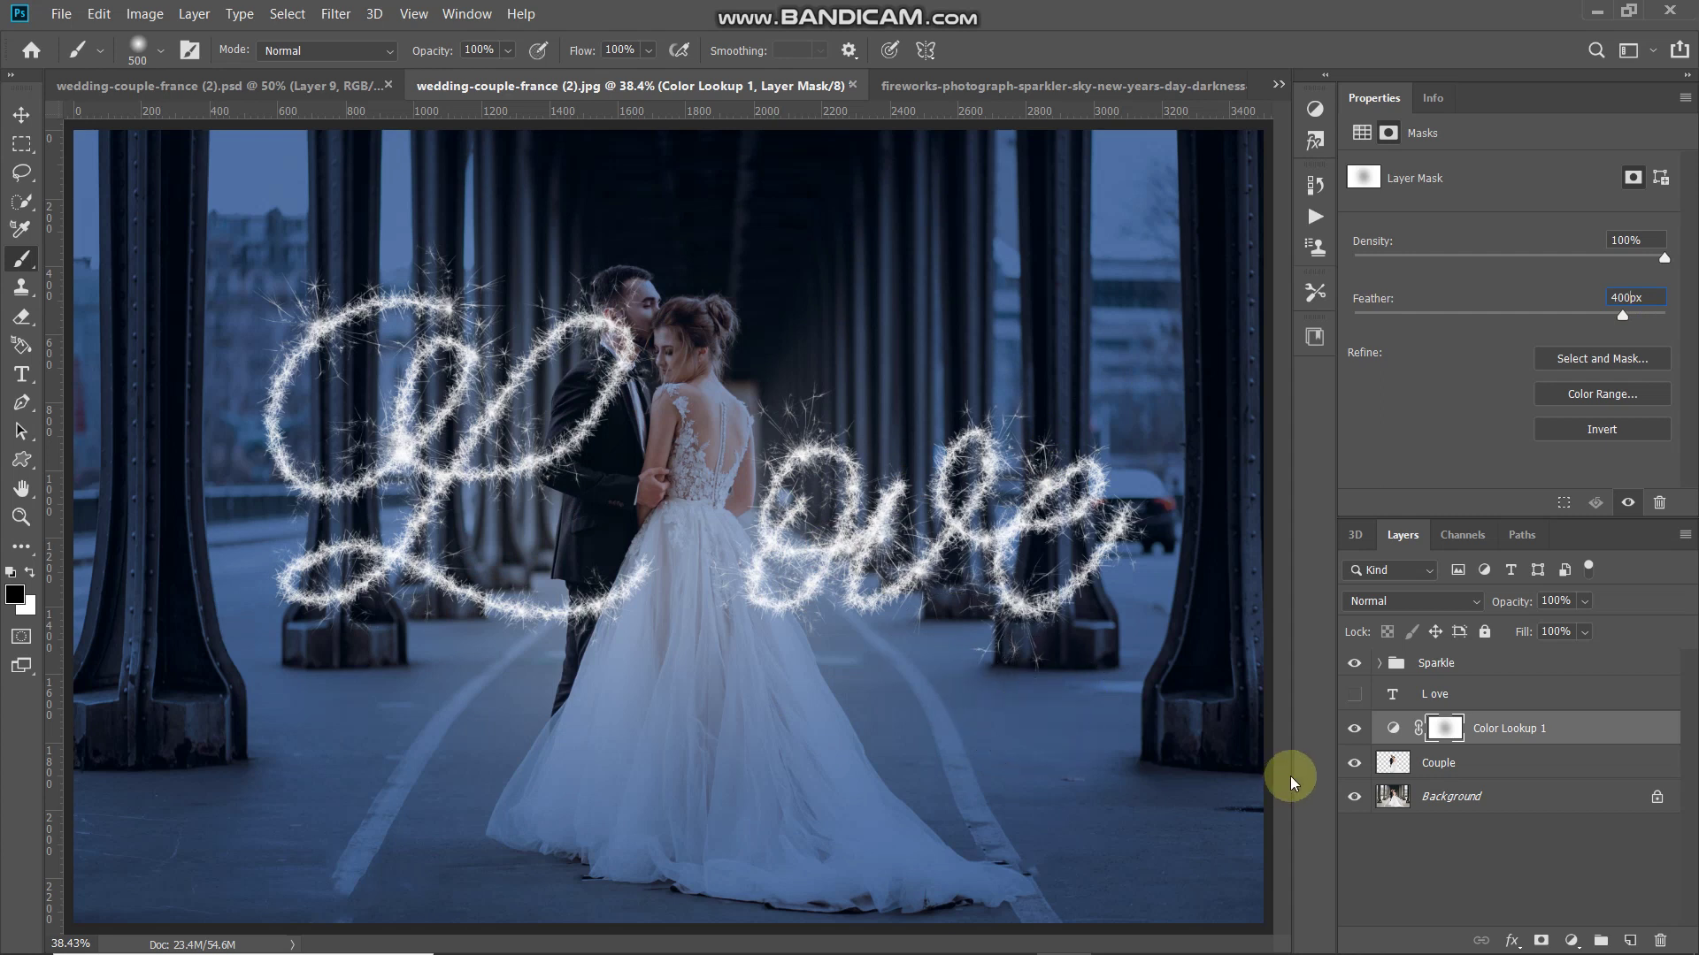
left_click(1353, 731)
left_click(1351, 733)
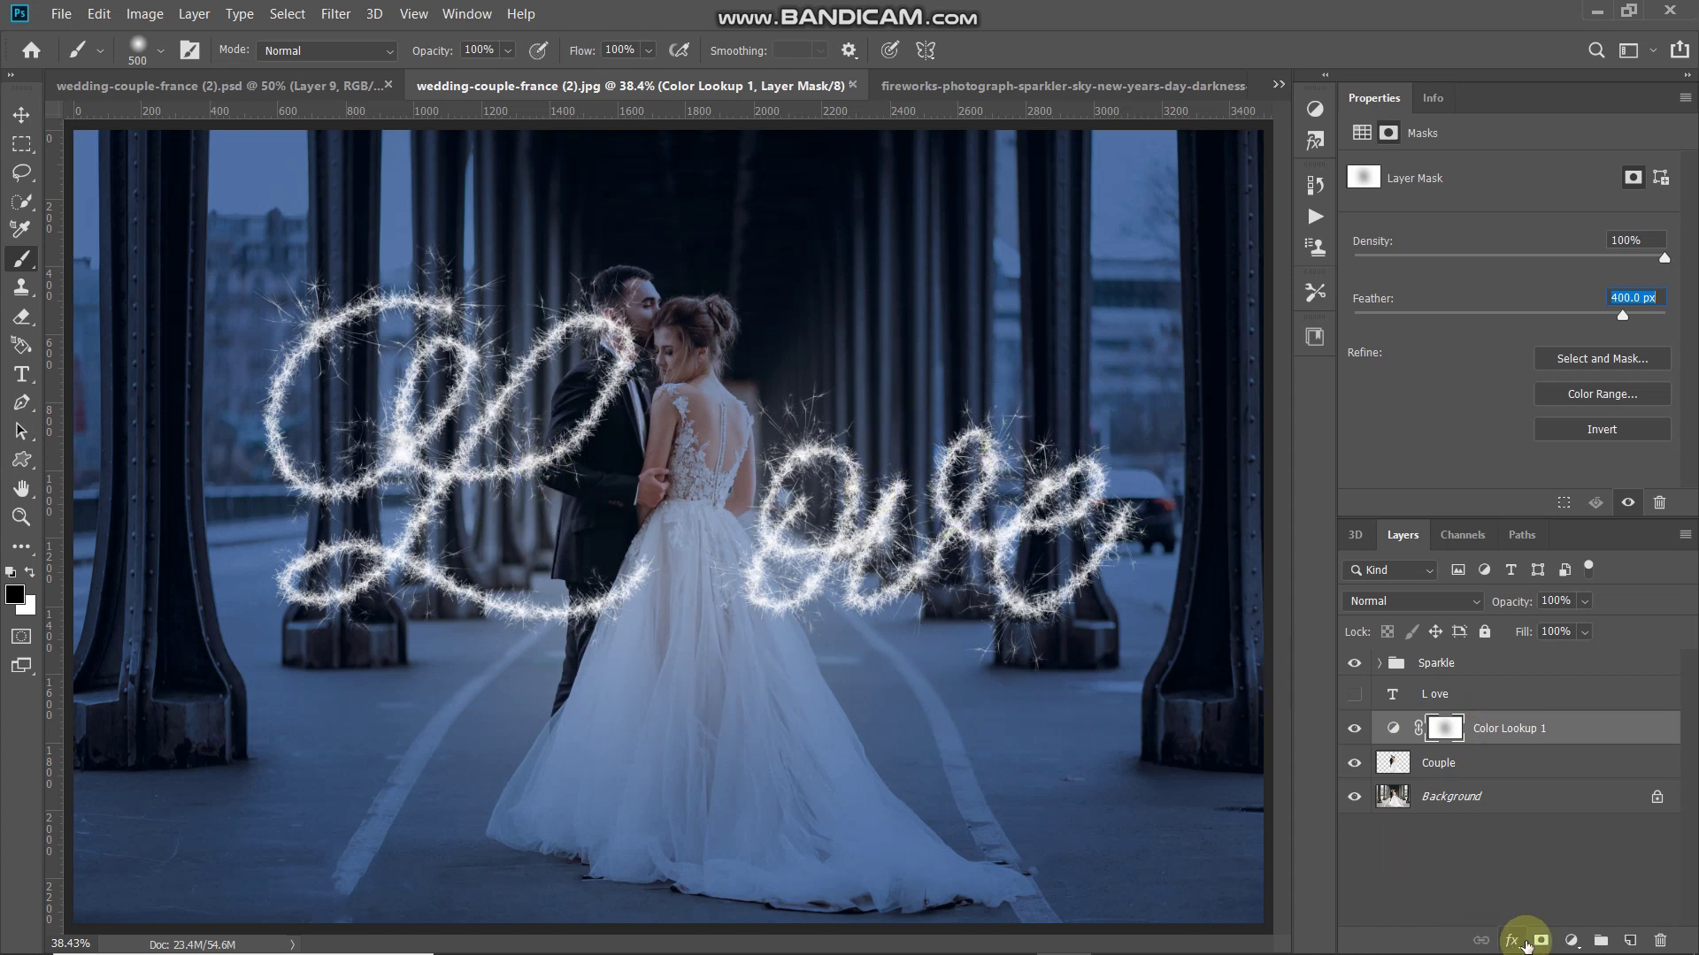
Add an Exposure adjustment above the Color Lookup layer and set its exposure to -9.18
left_click(1570, 940)
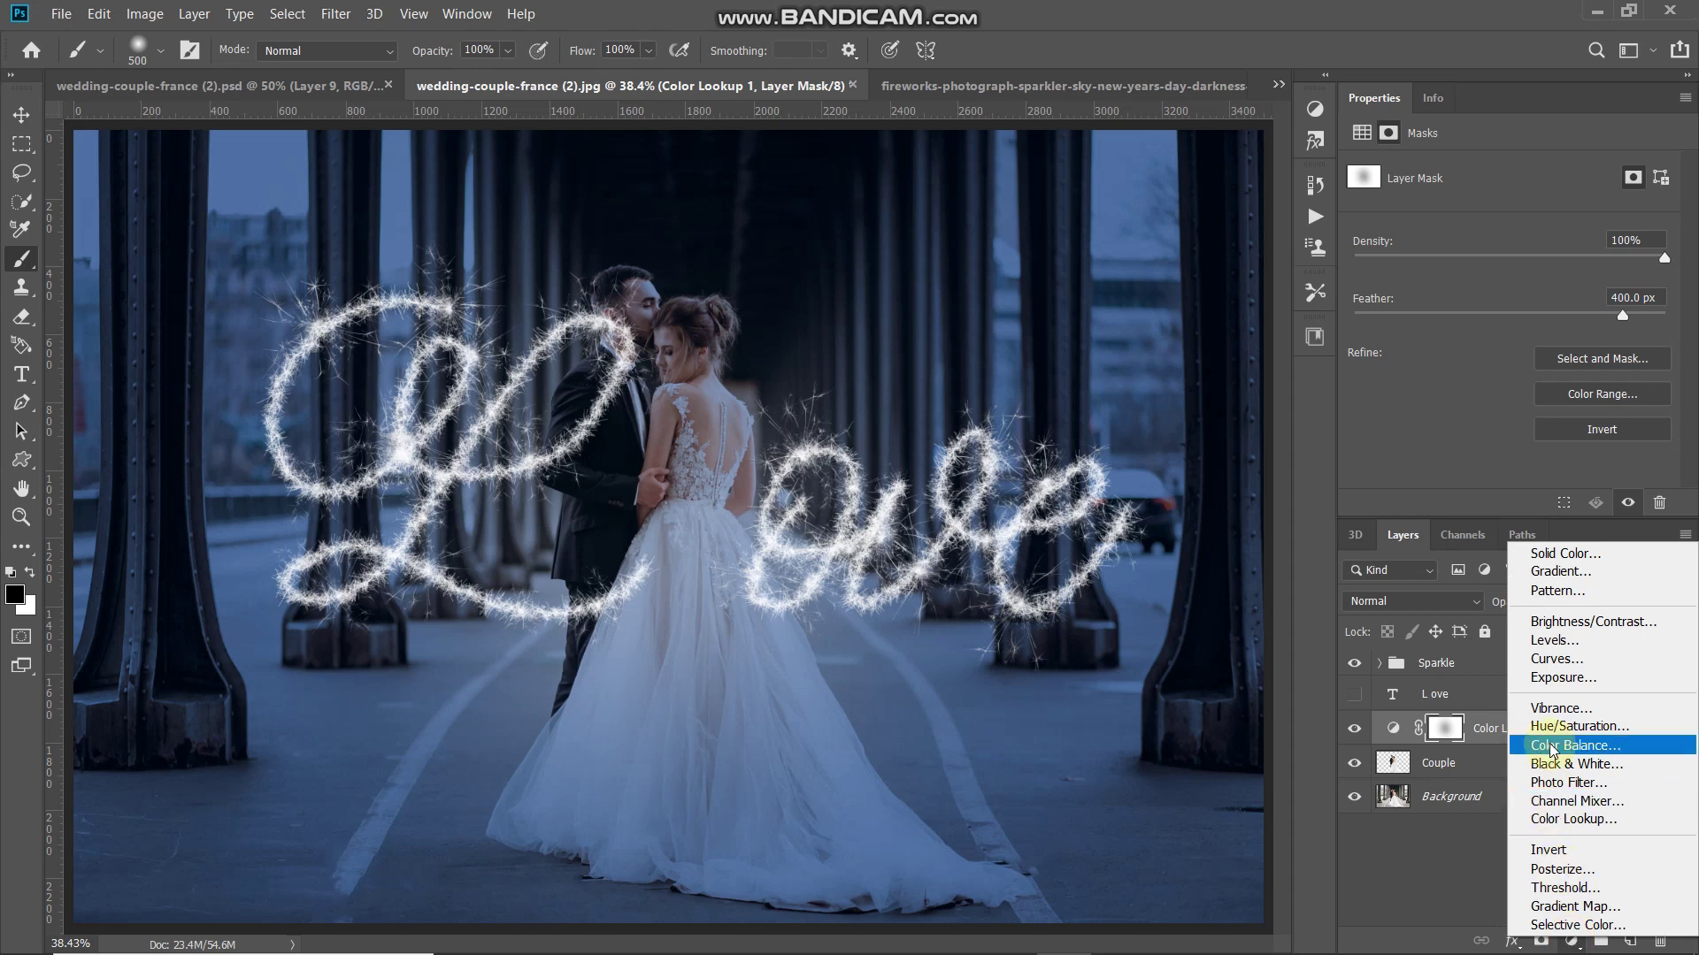
left_click(1553, 678)
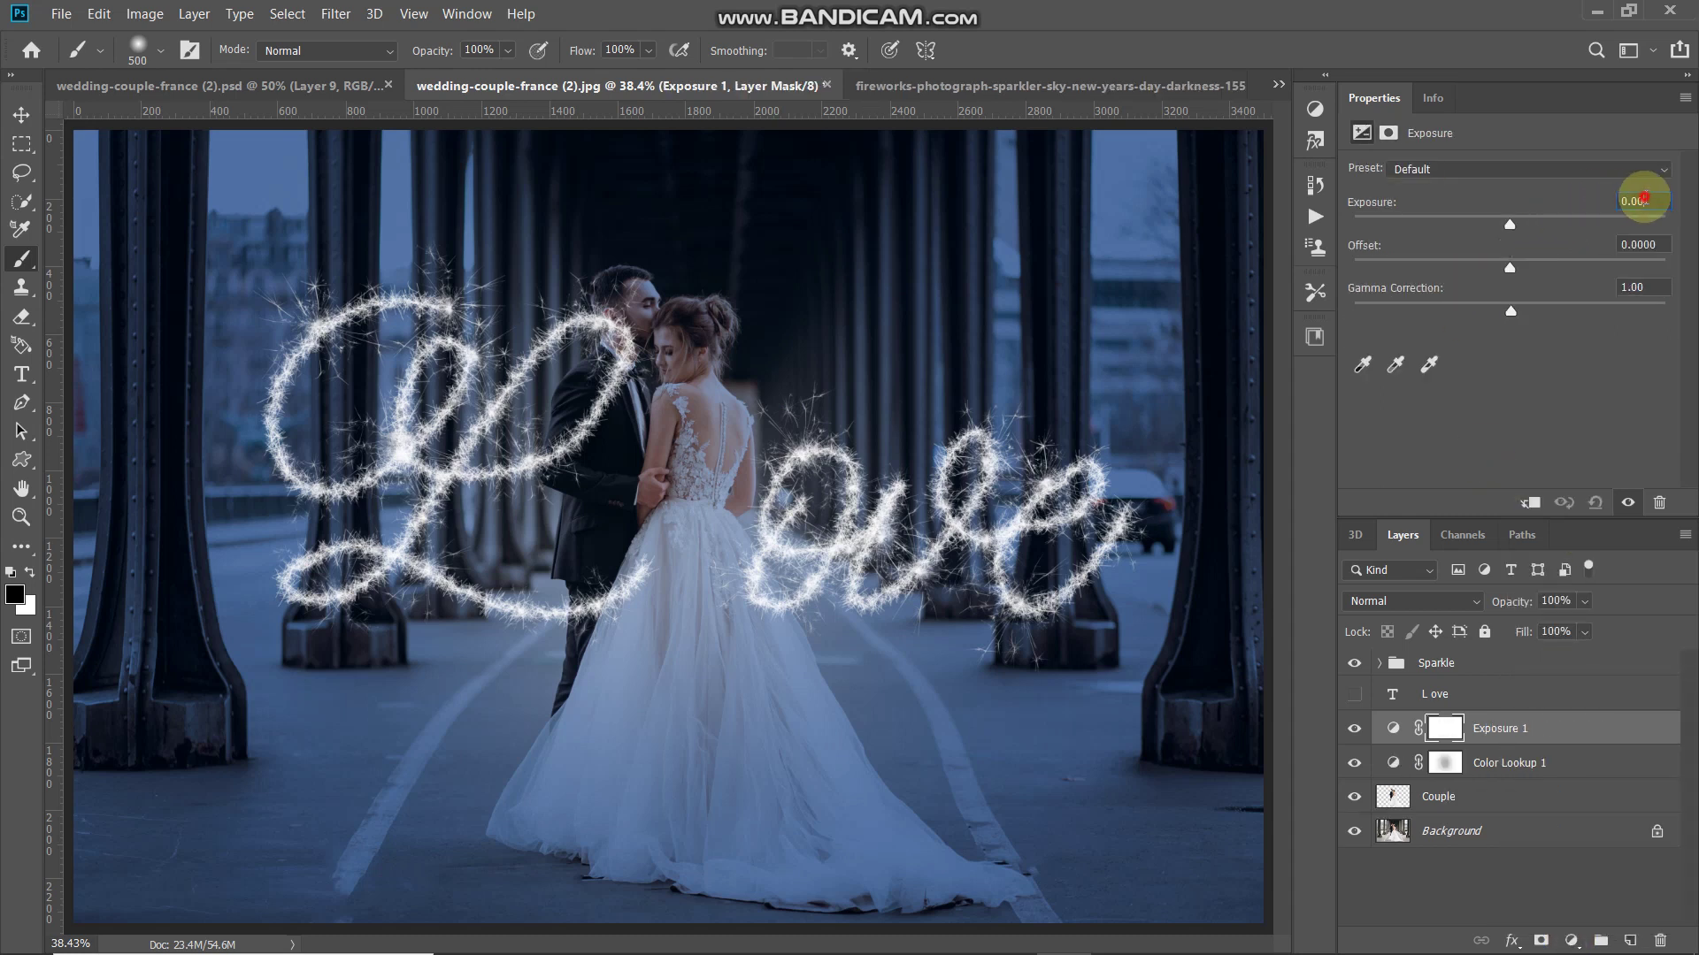
type("-9.18")
key("Return")
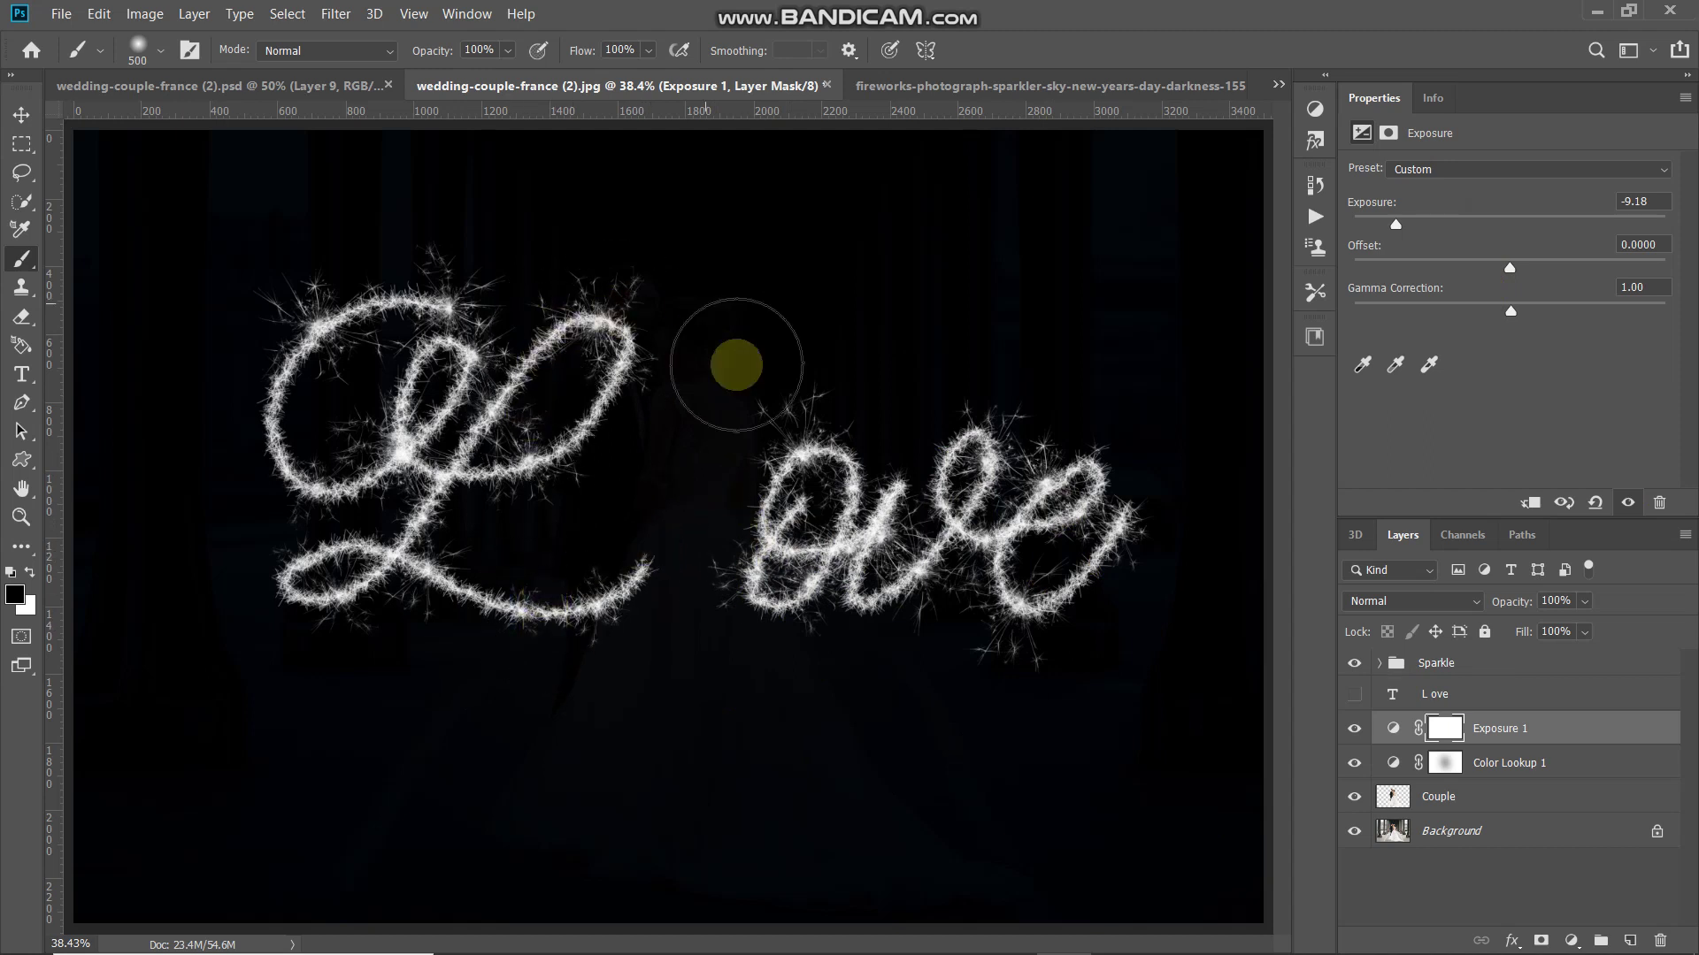
Paint black on the Exposure mask over the couple's upper part, within the Couple layer's outline expanded by 40 pixels, and deselect
key("ctrl")
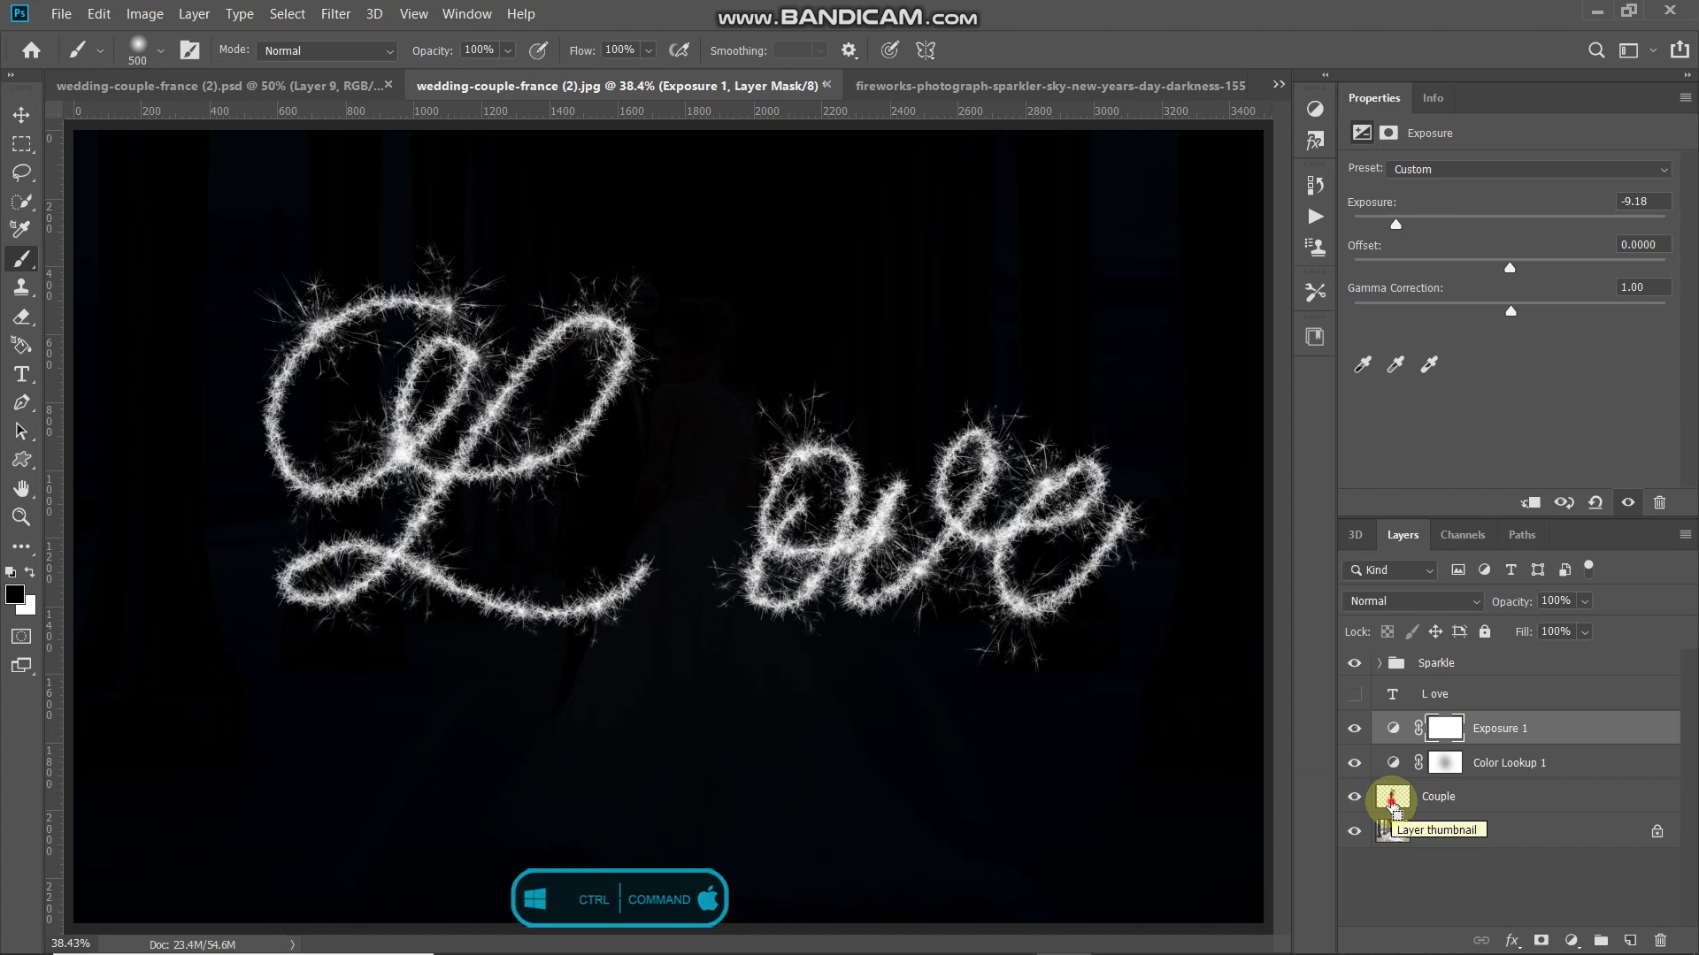
left_click(1391, 803, "ctrl")
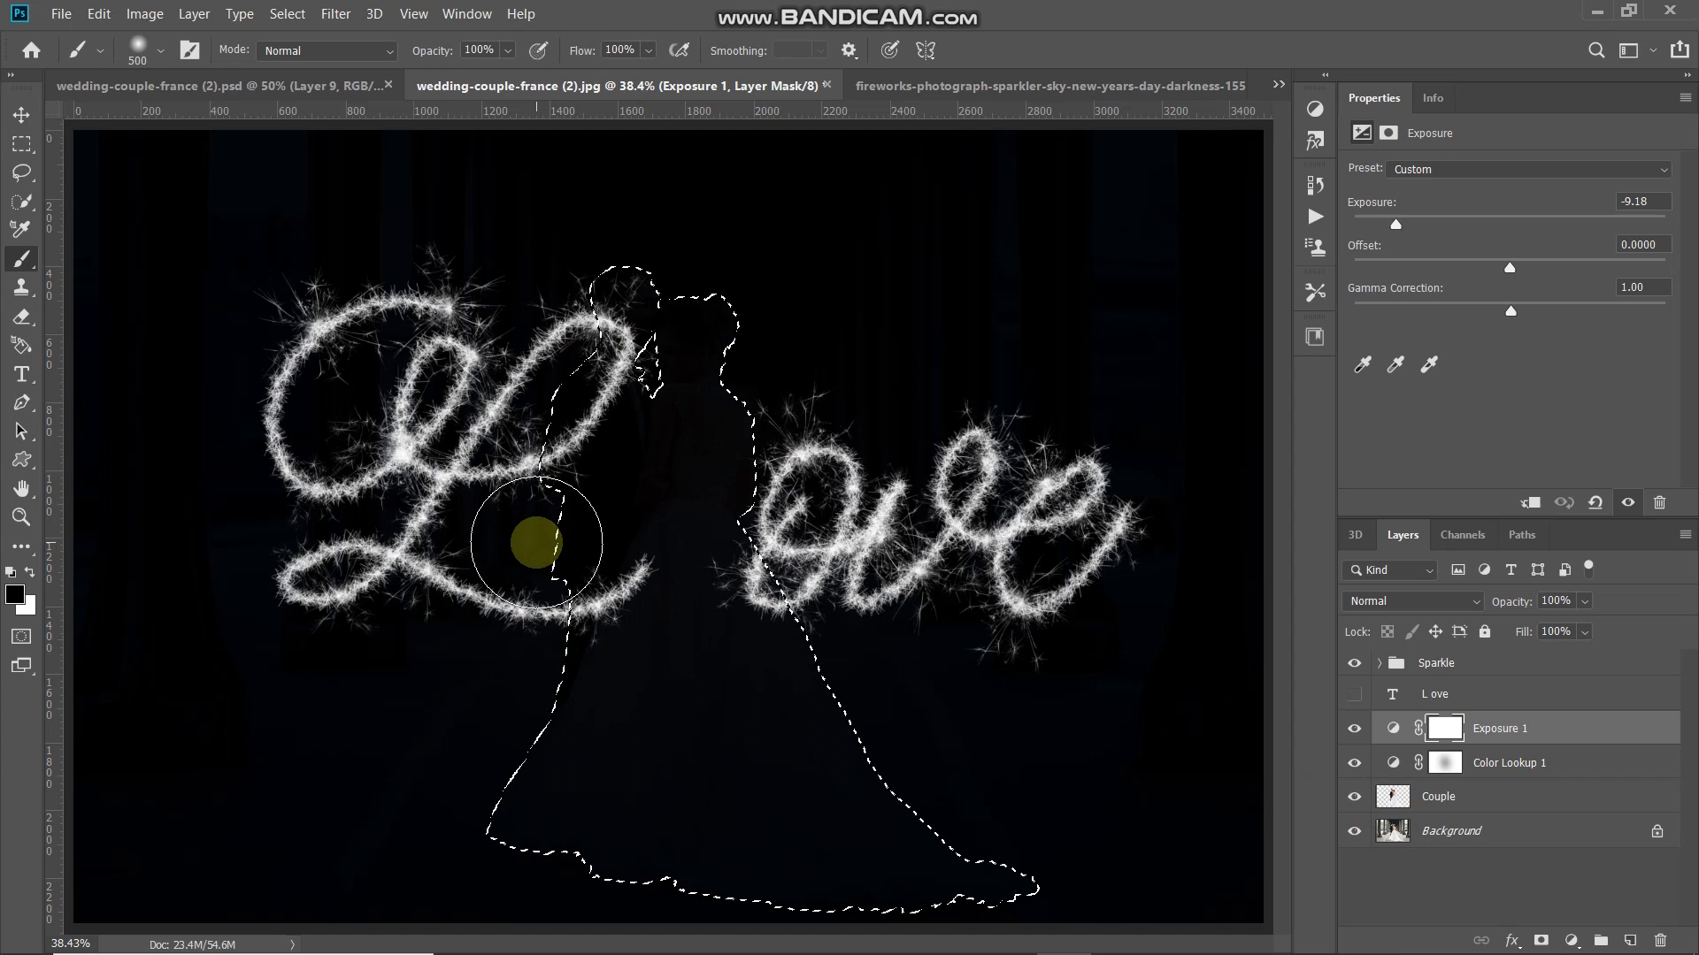
left_click(287, 14)
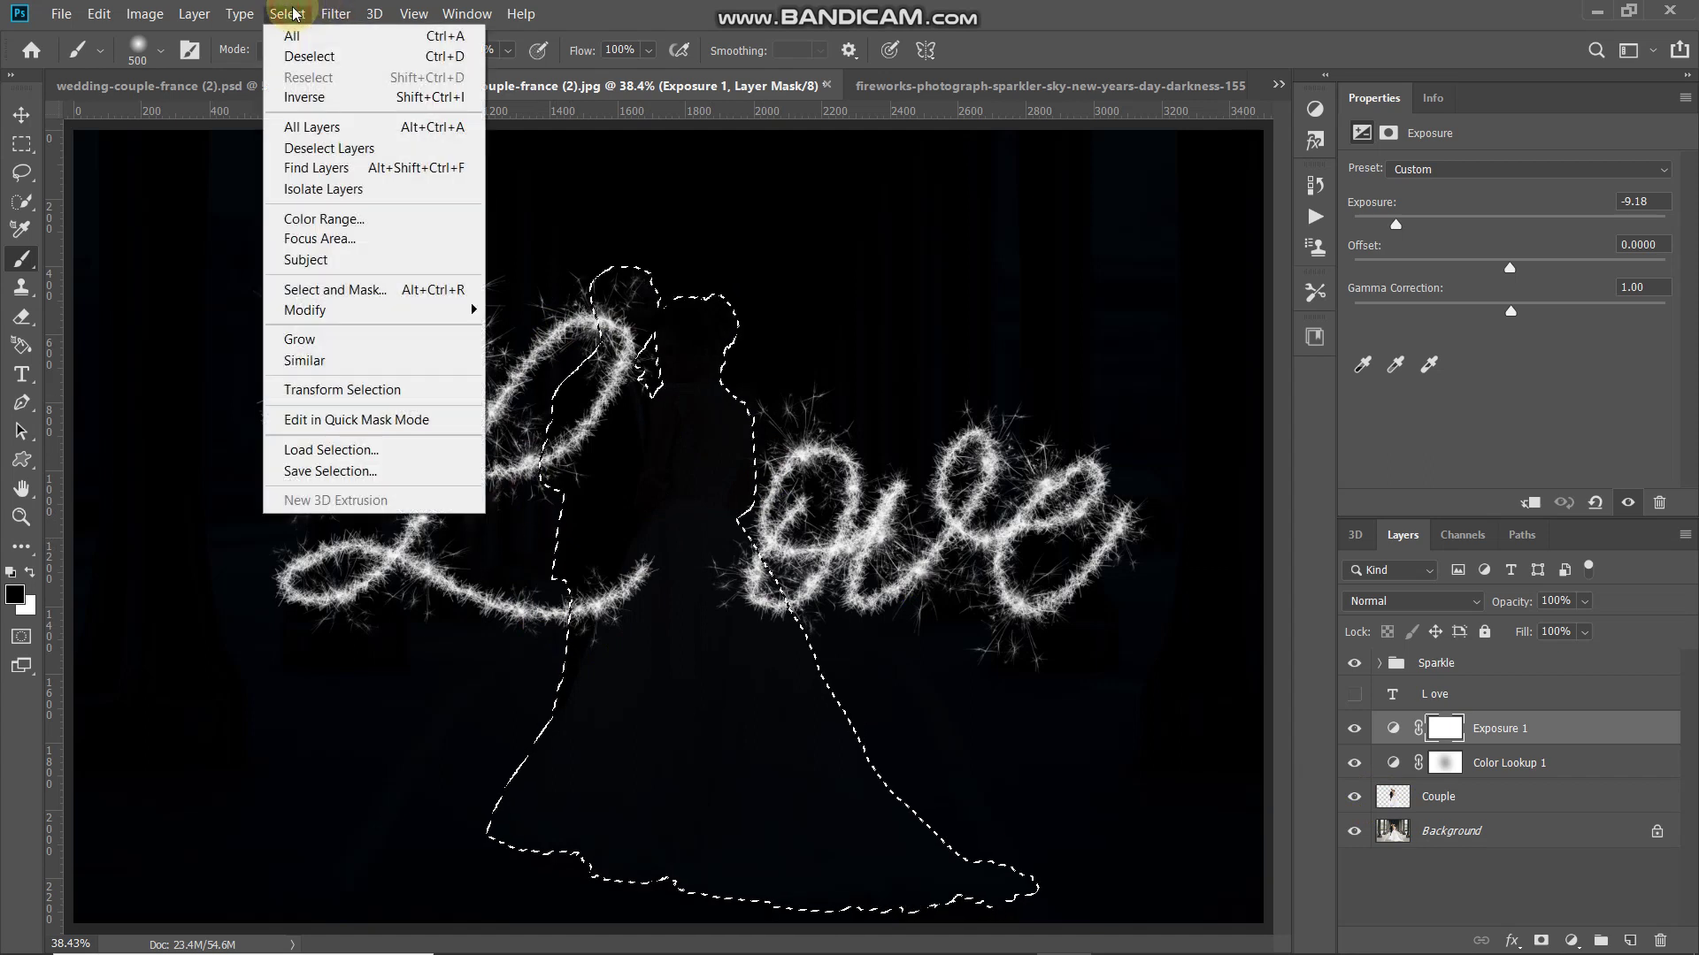
mouse_move(447, 329)
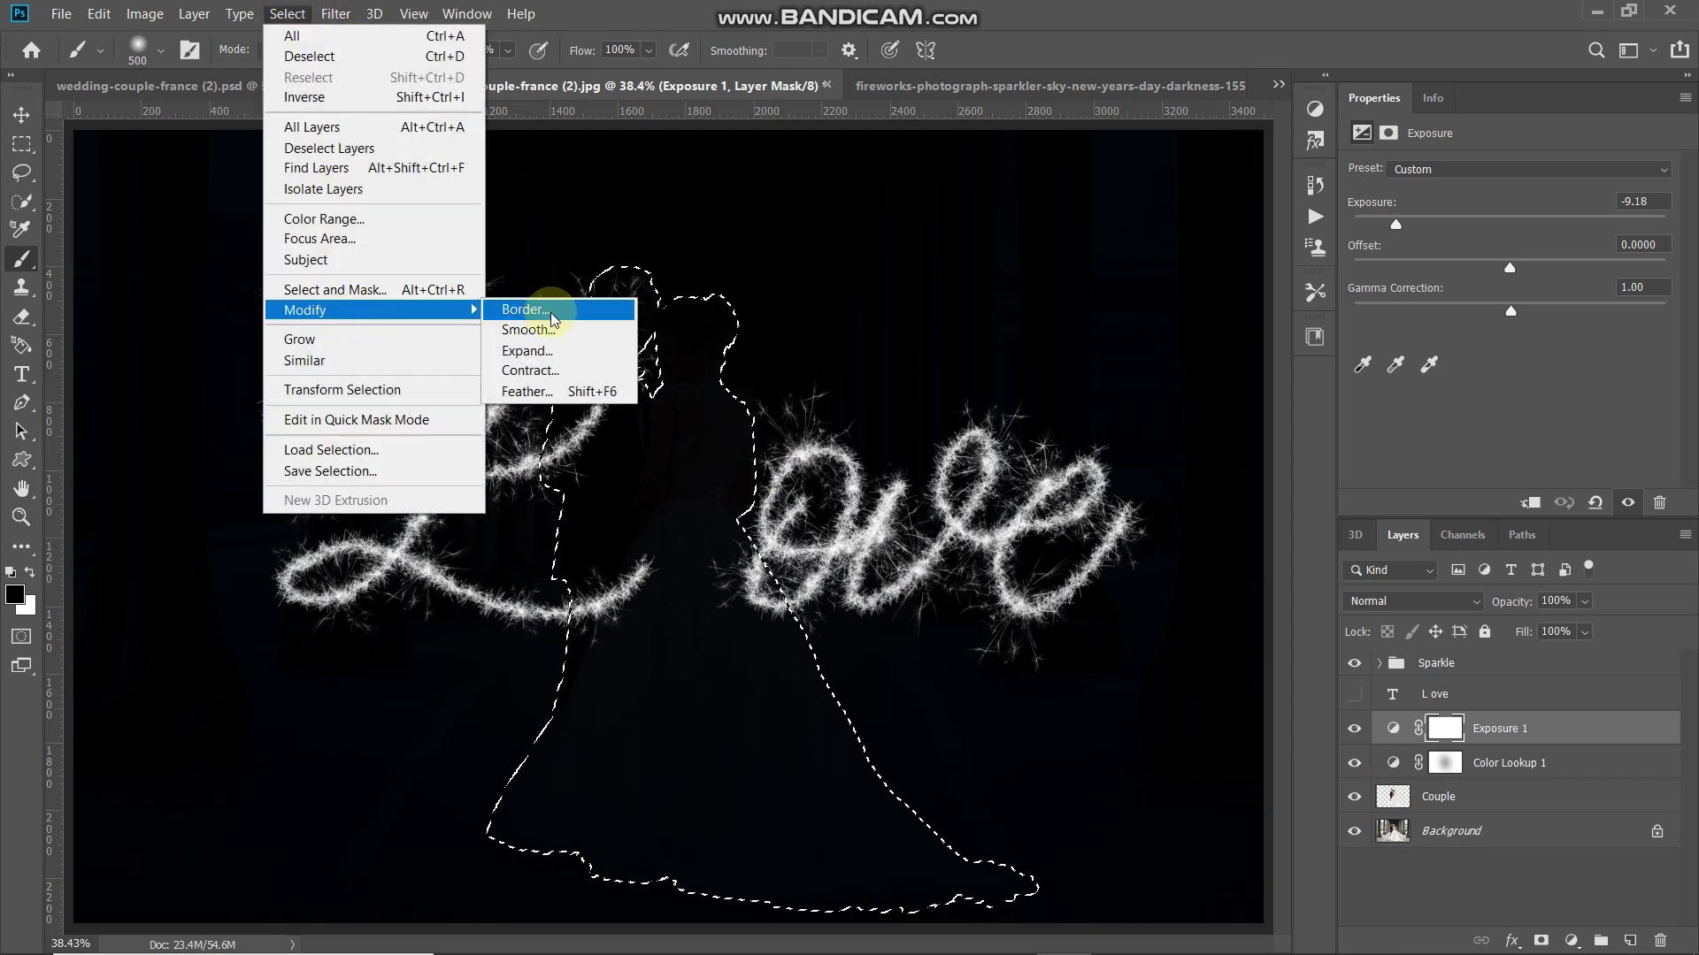
left_click(522, 350)
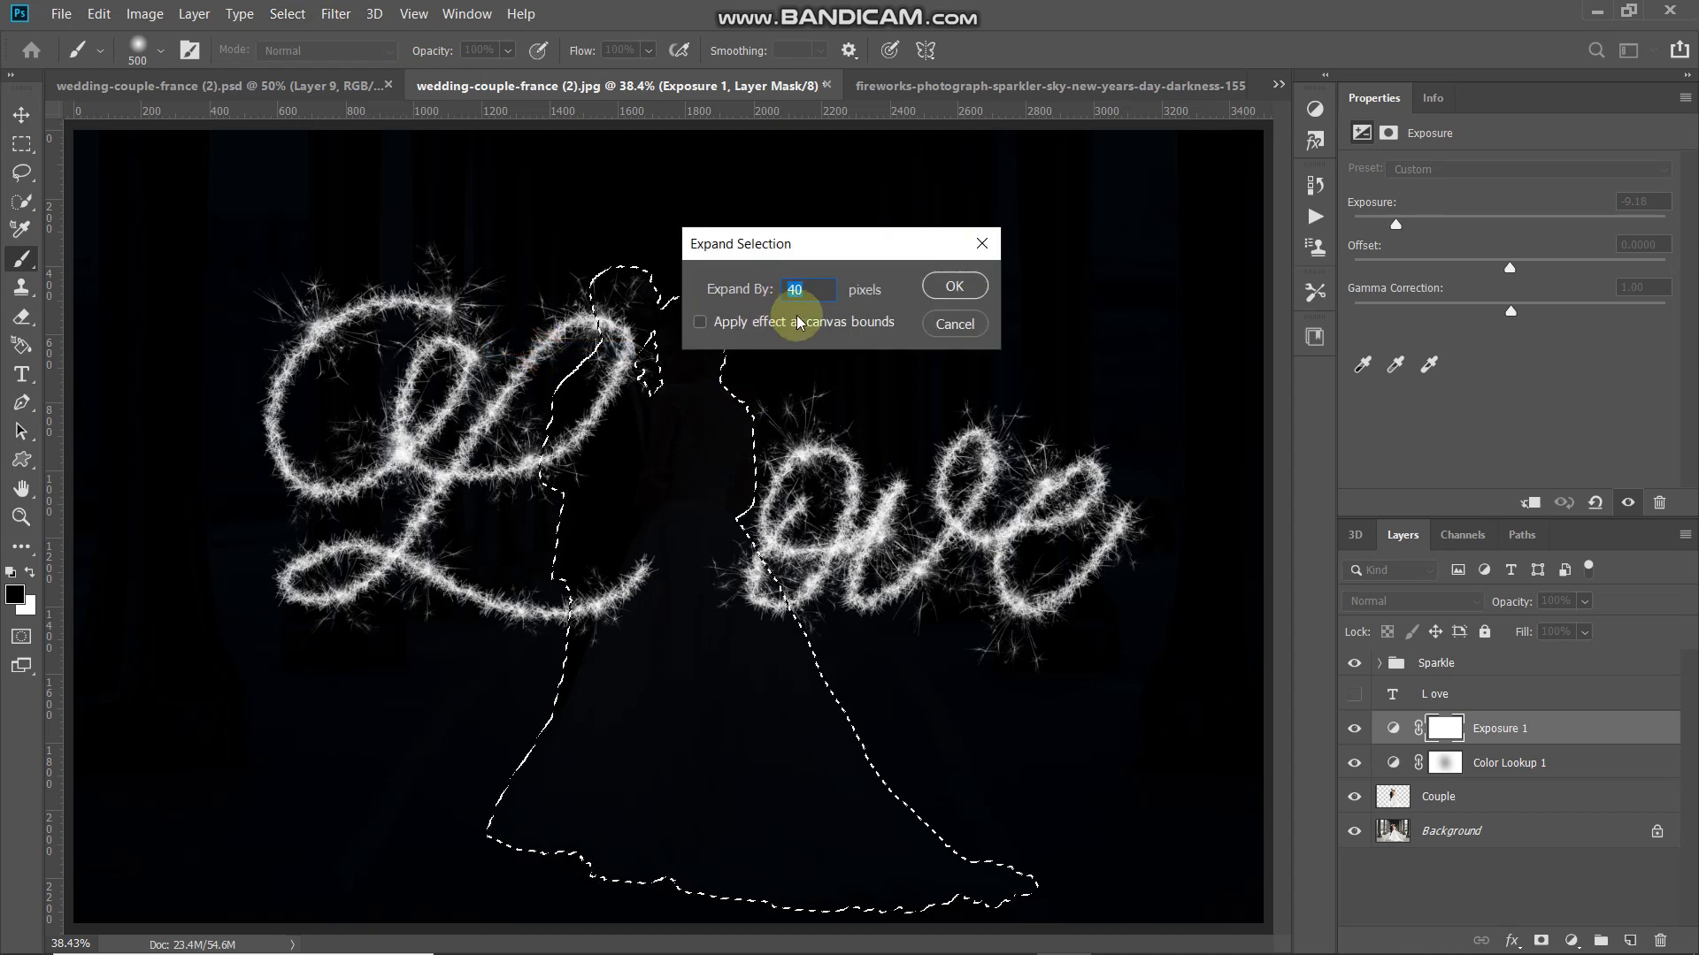
left_click(925, 288)
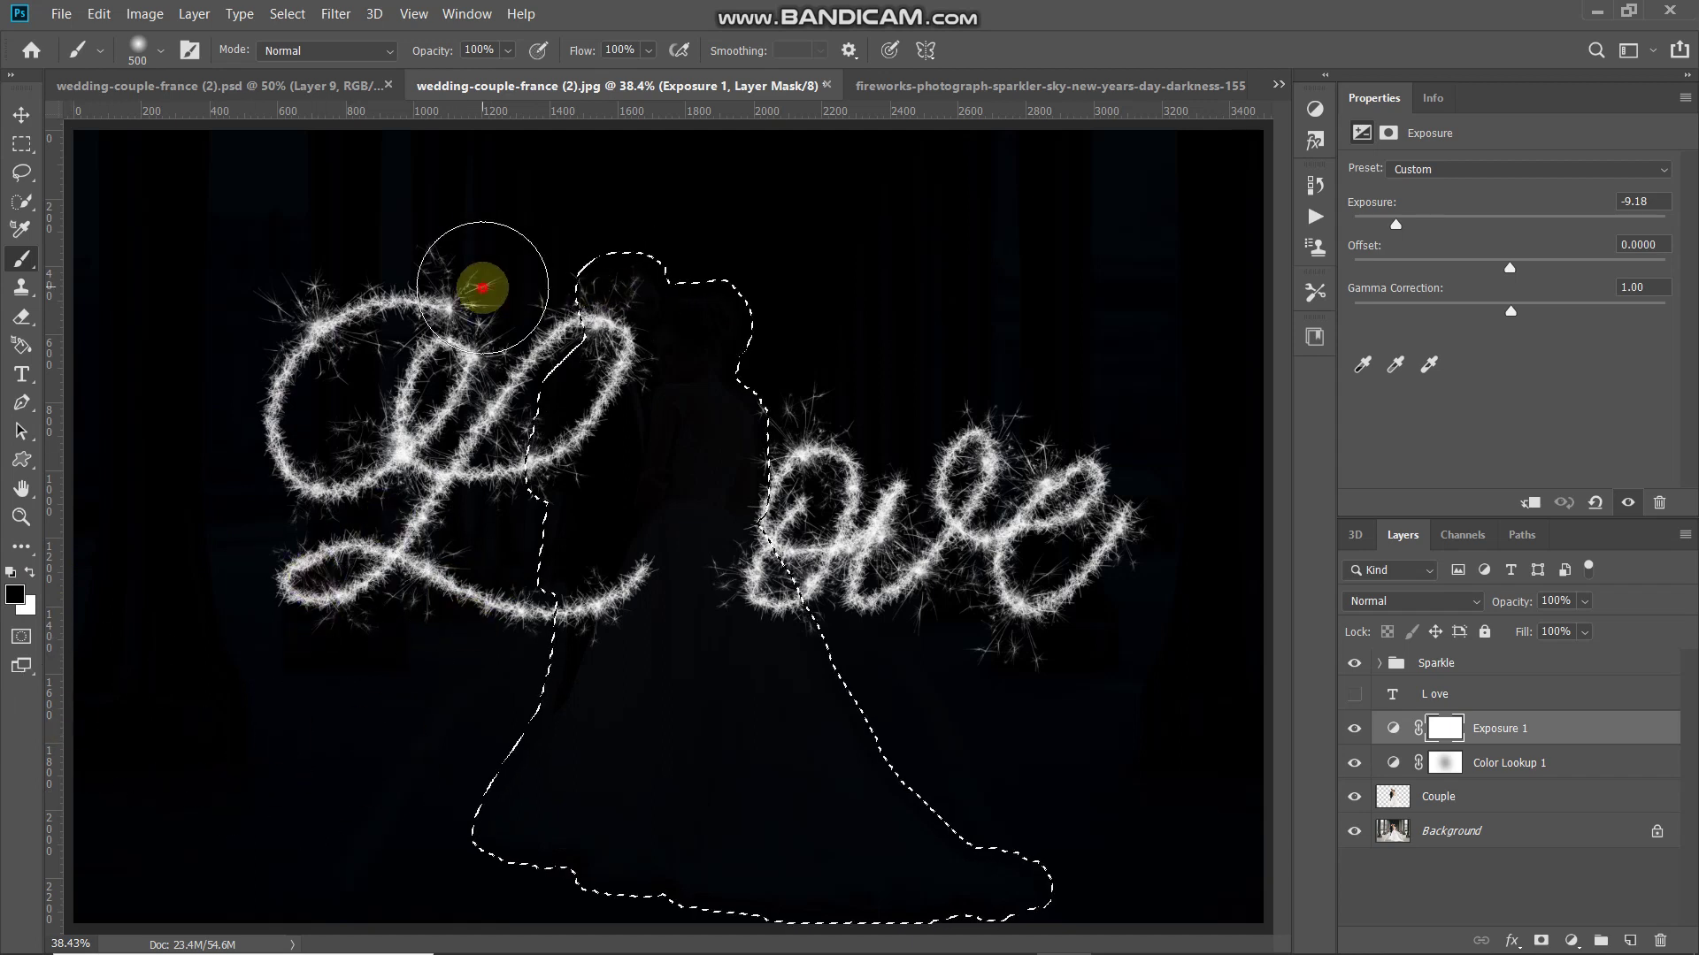
mouse_move(478, 280)
left_mouse_down()
mouse_move(478, 424)
mouse_move(766, 417)
mouse_move(835, 579)
mouse_move(748, 623)
mouse_move(828, 571)
mouse_move(1032, 576)
left_mouse_up()
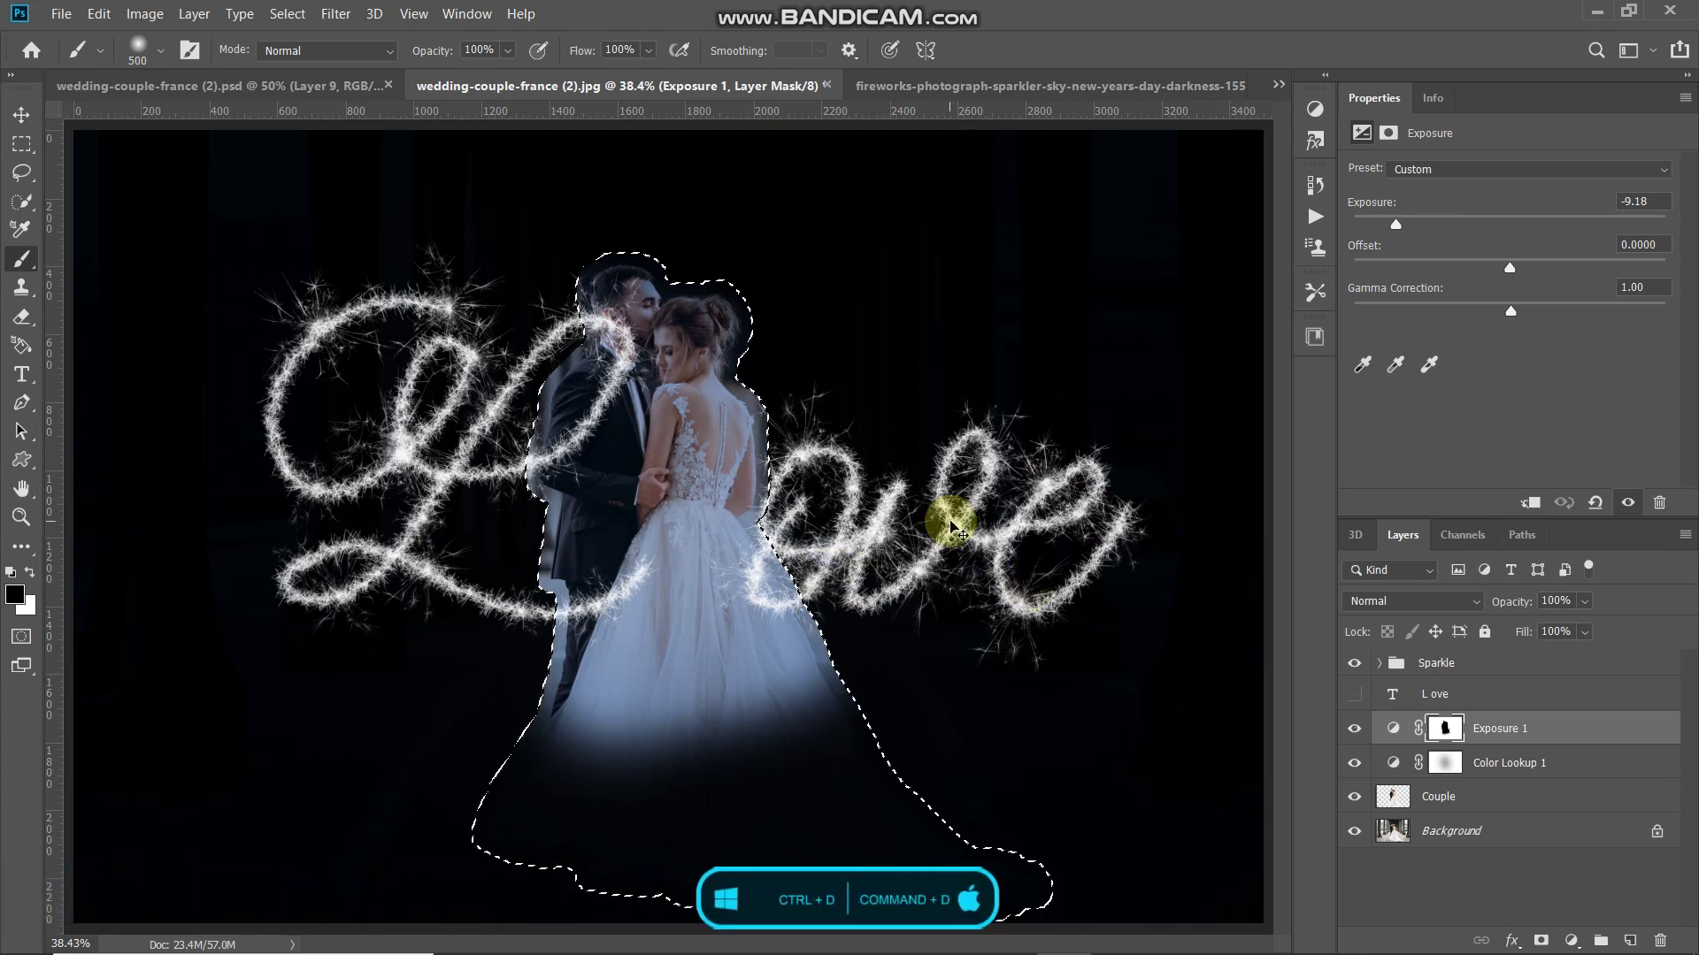
key("ctrl+d")
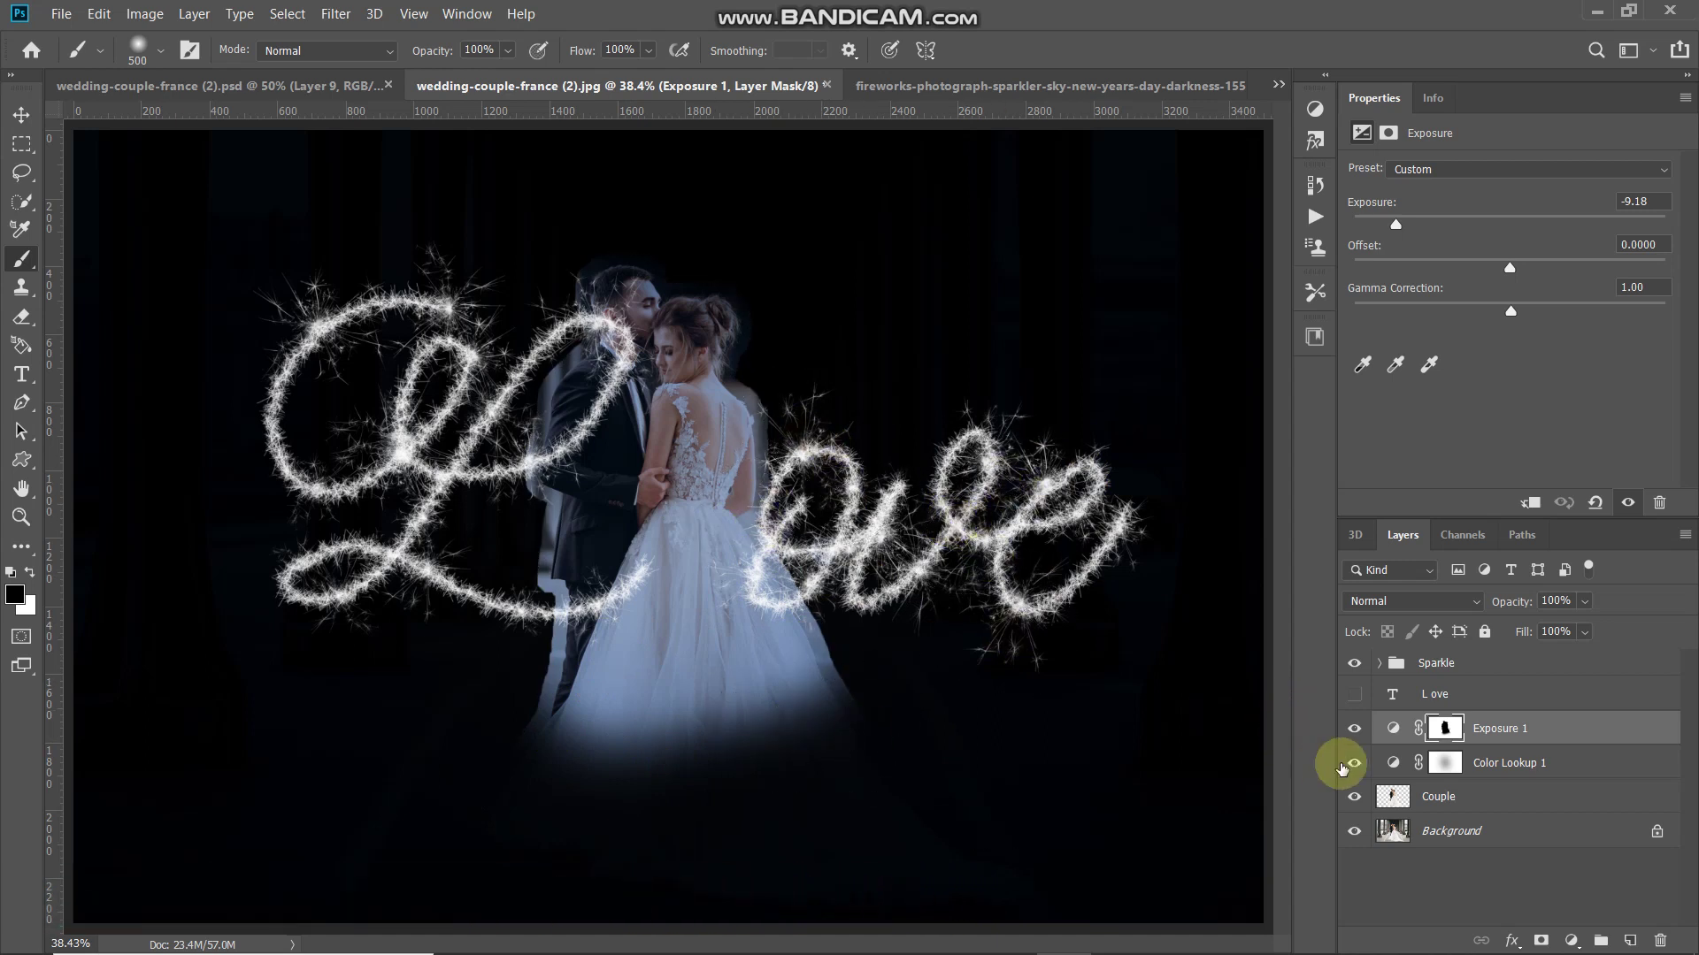
Feather the Exposure mask by 75 px and hide the Exposure layer to compare the image without it
left_click(1445, 727)
key("7")
key("5")
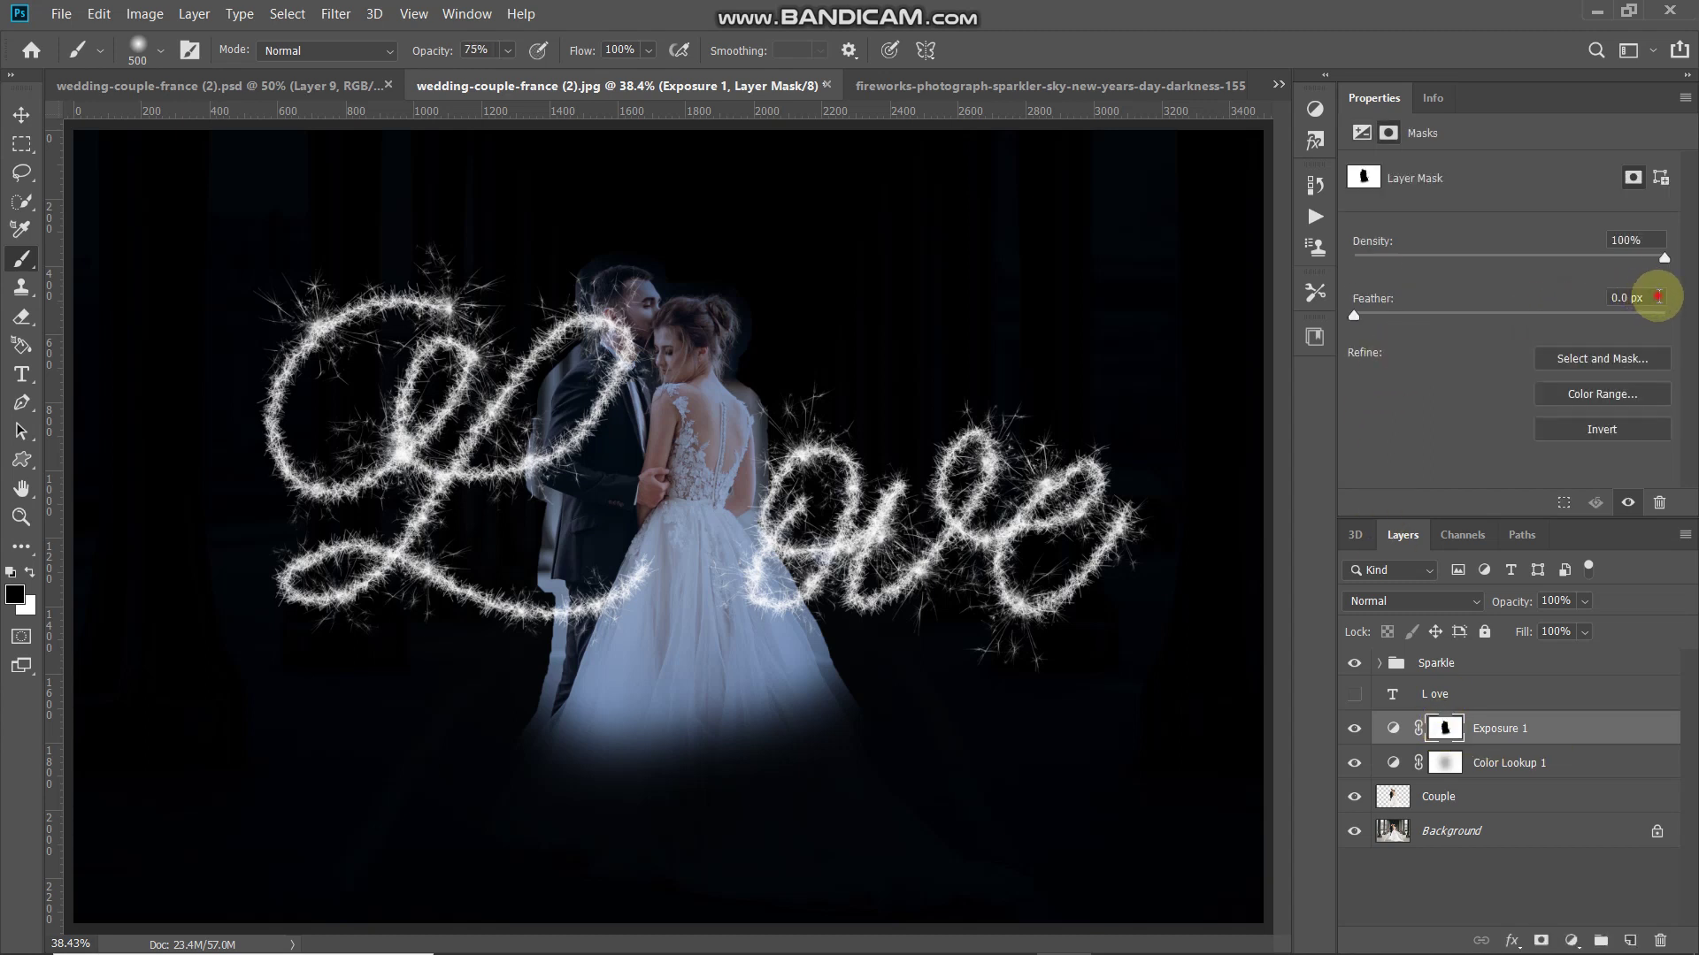
type("75")
key("Return")
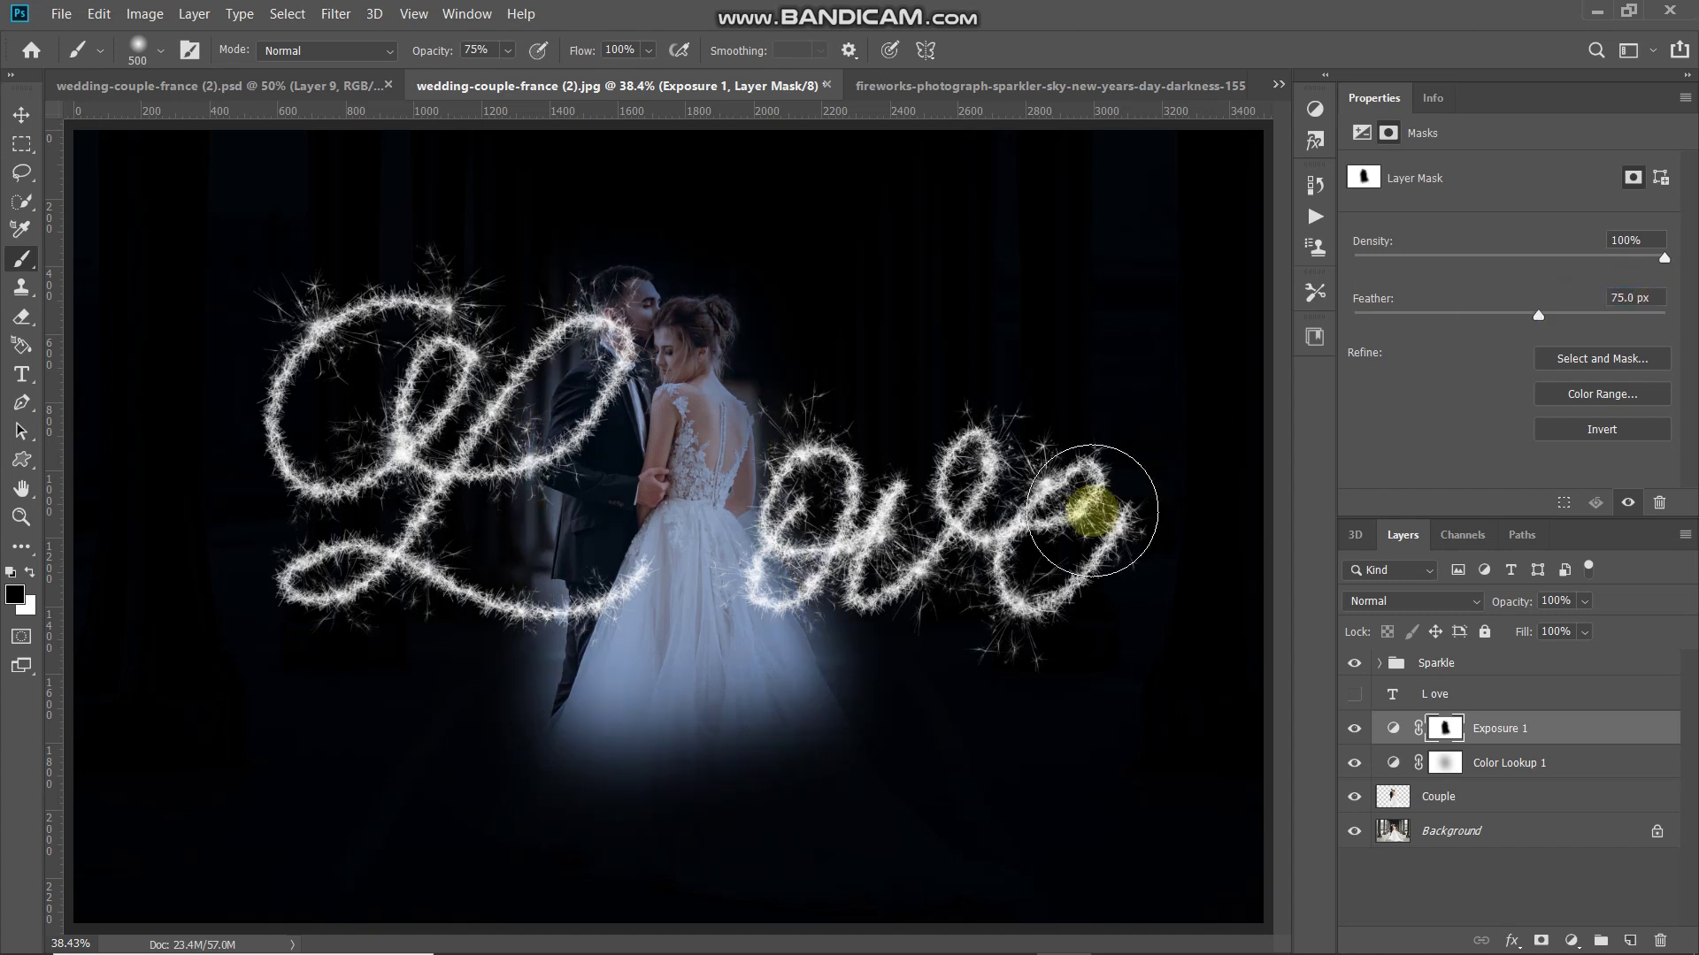
left_click(1356, 731)
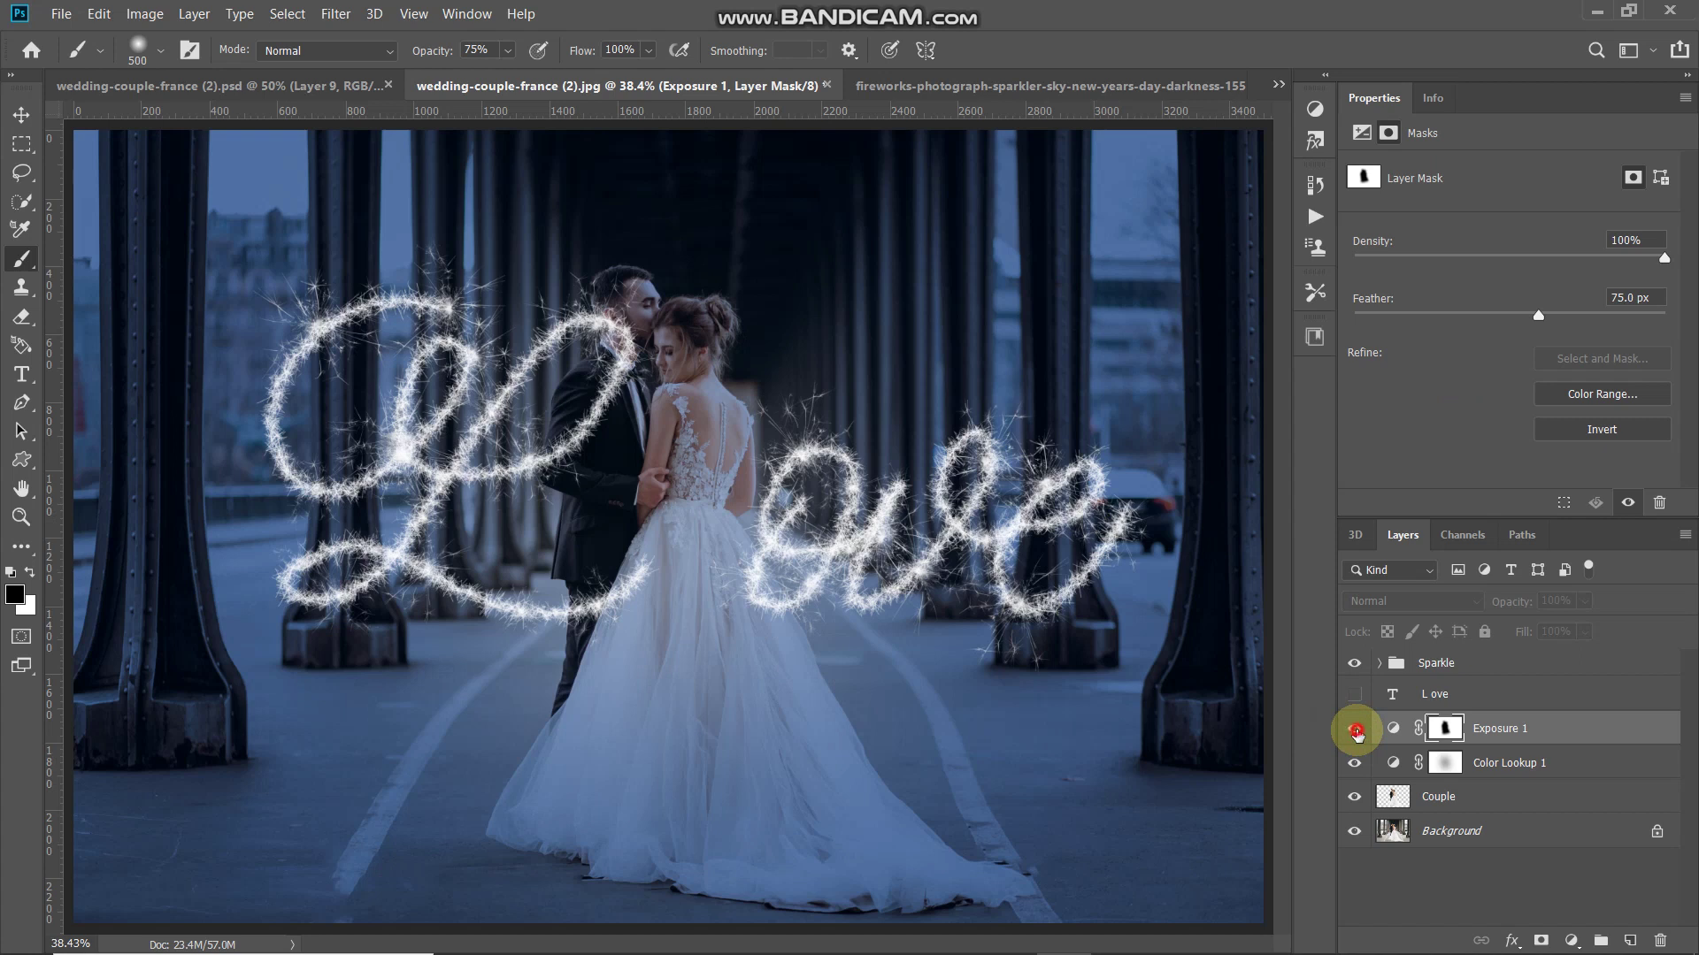
Show the Exposure layer again and add an Outer Glow to the Sparkle group with the Linear Dodge (Add) blend mode
left_click(1356, 731)
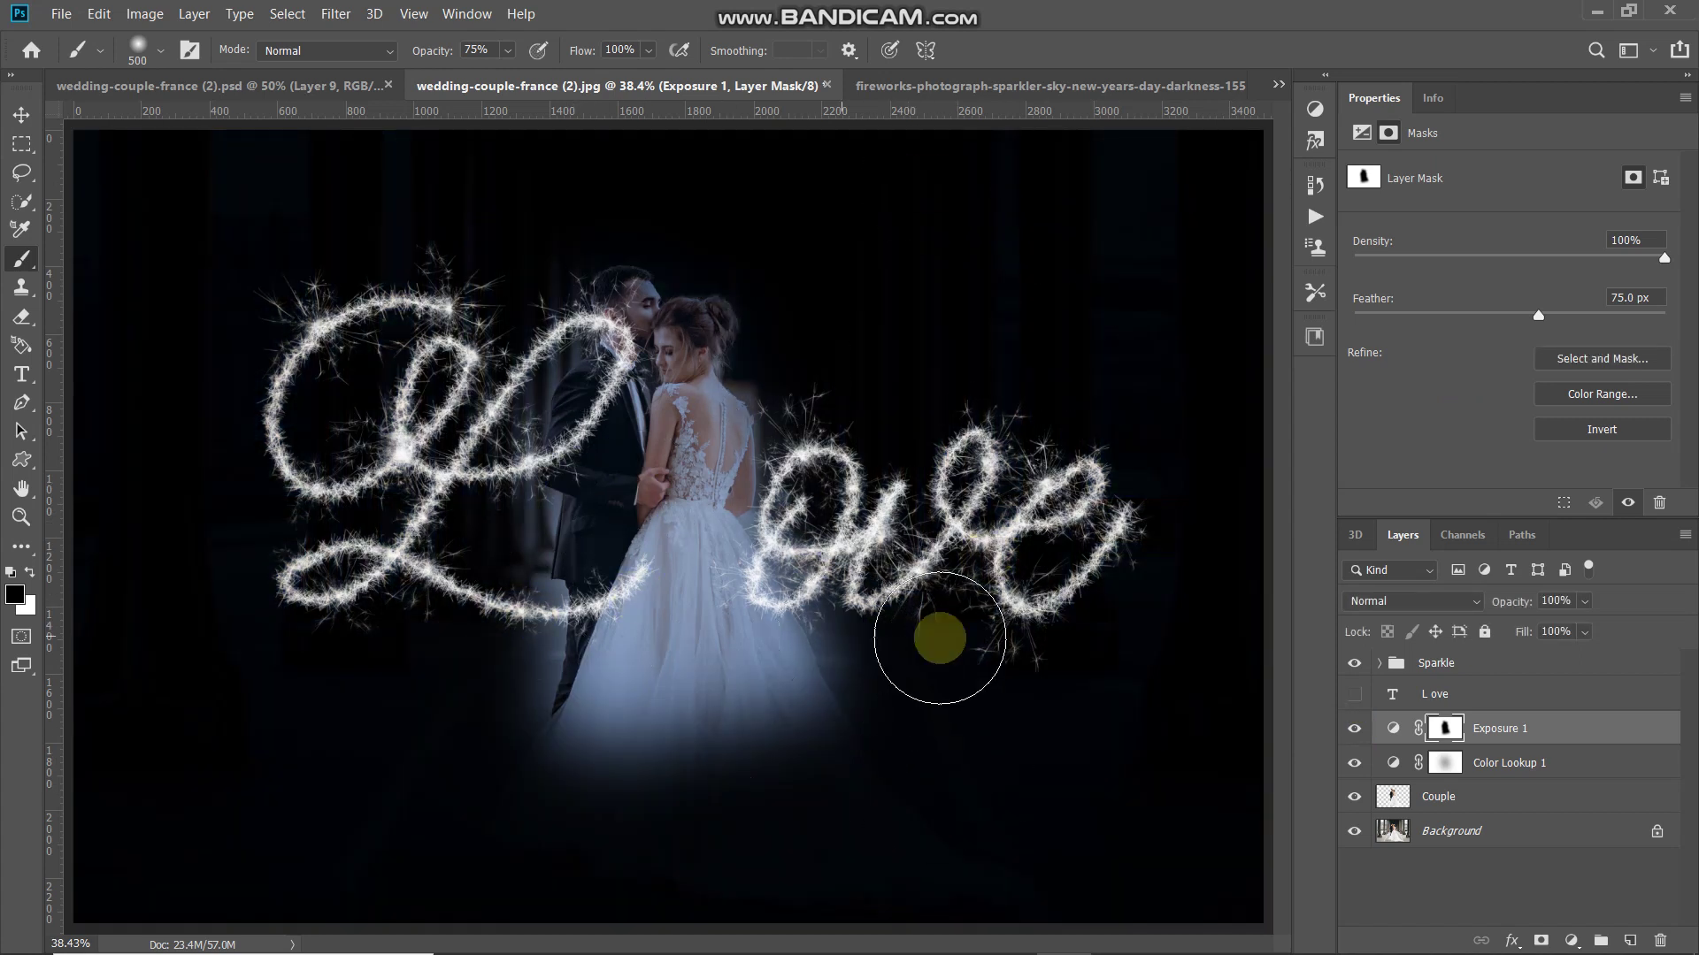
left_click(1470, 666)
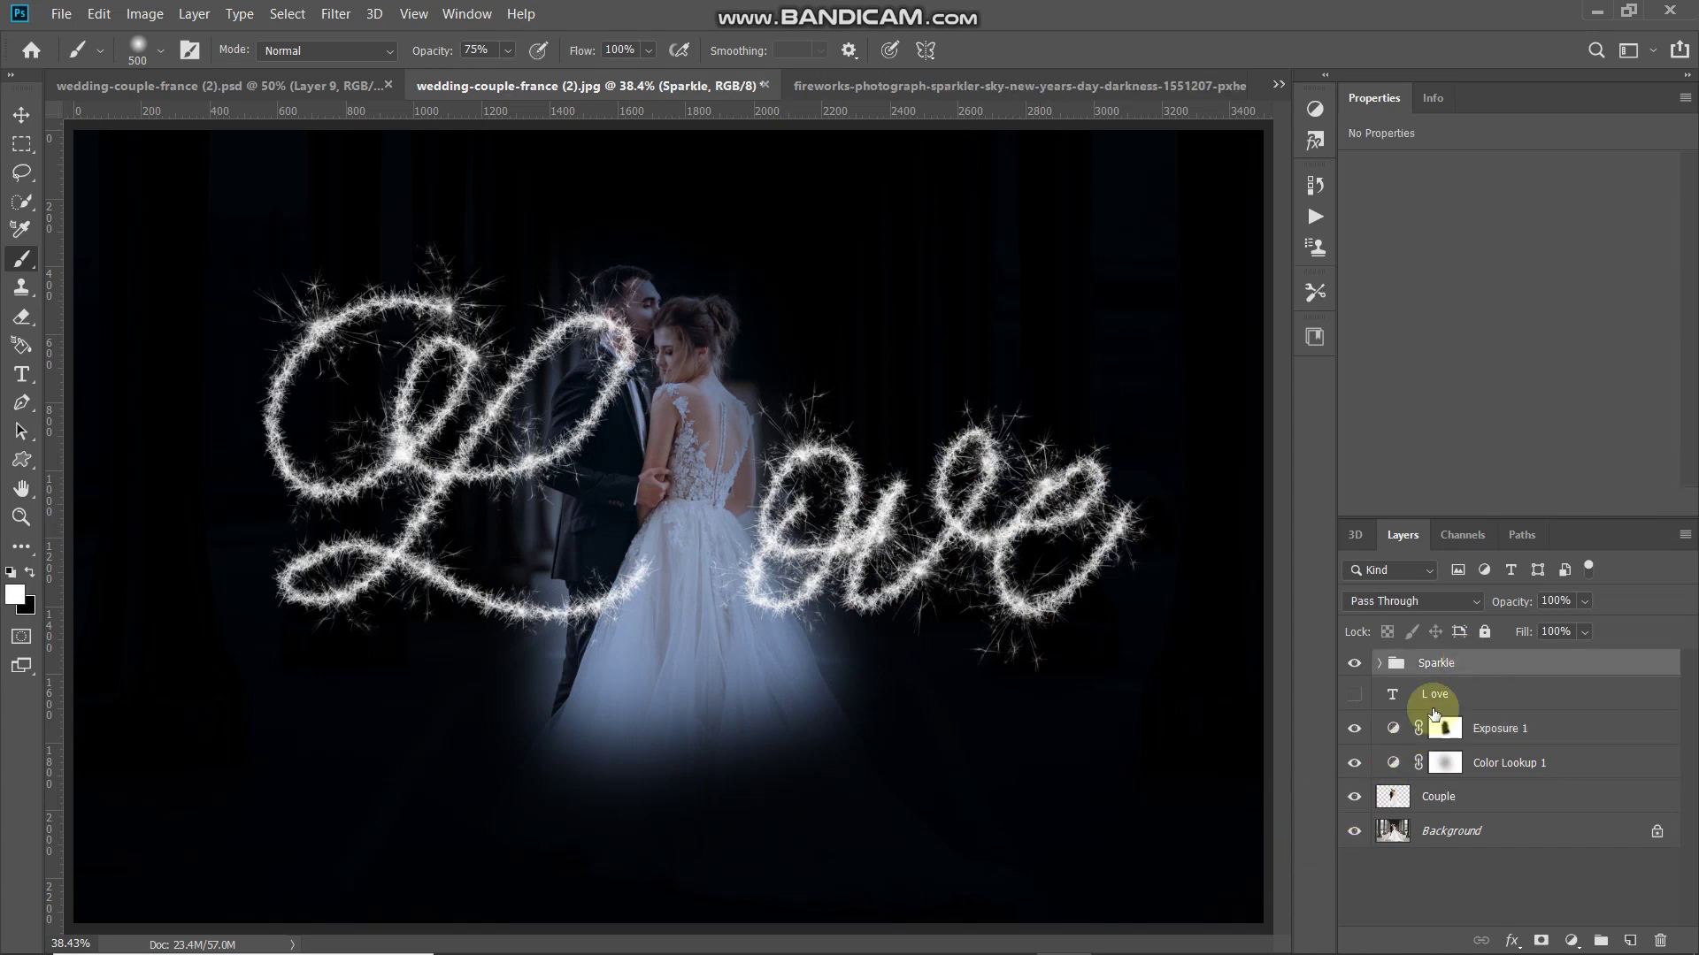
left_click(1515, 942)
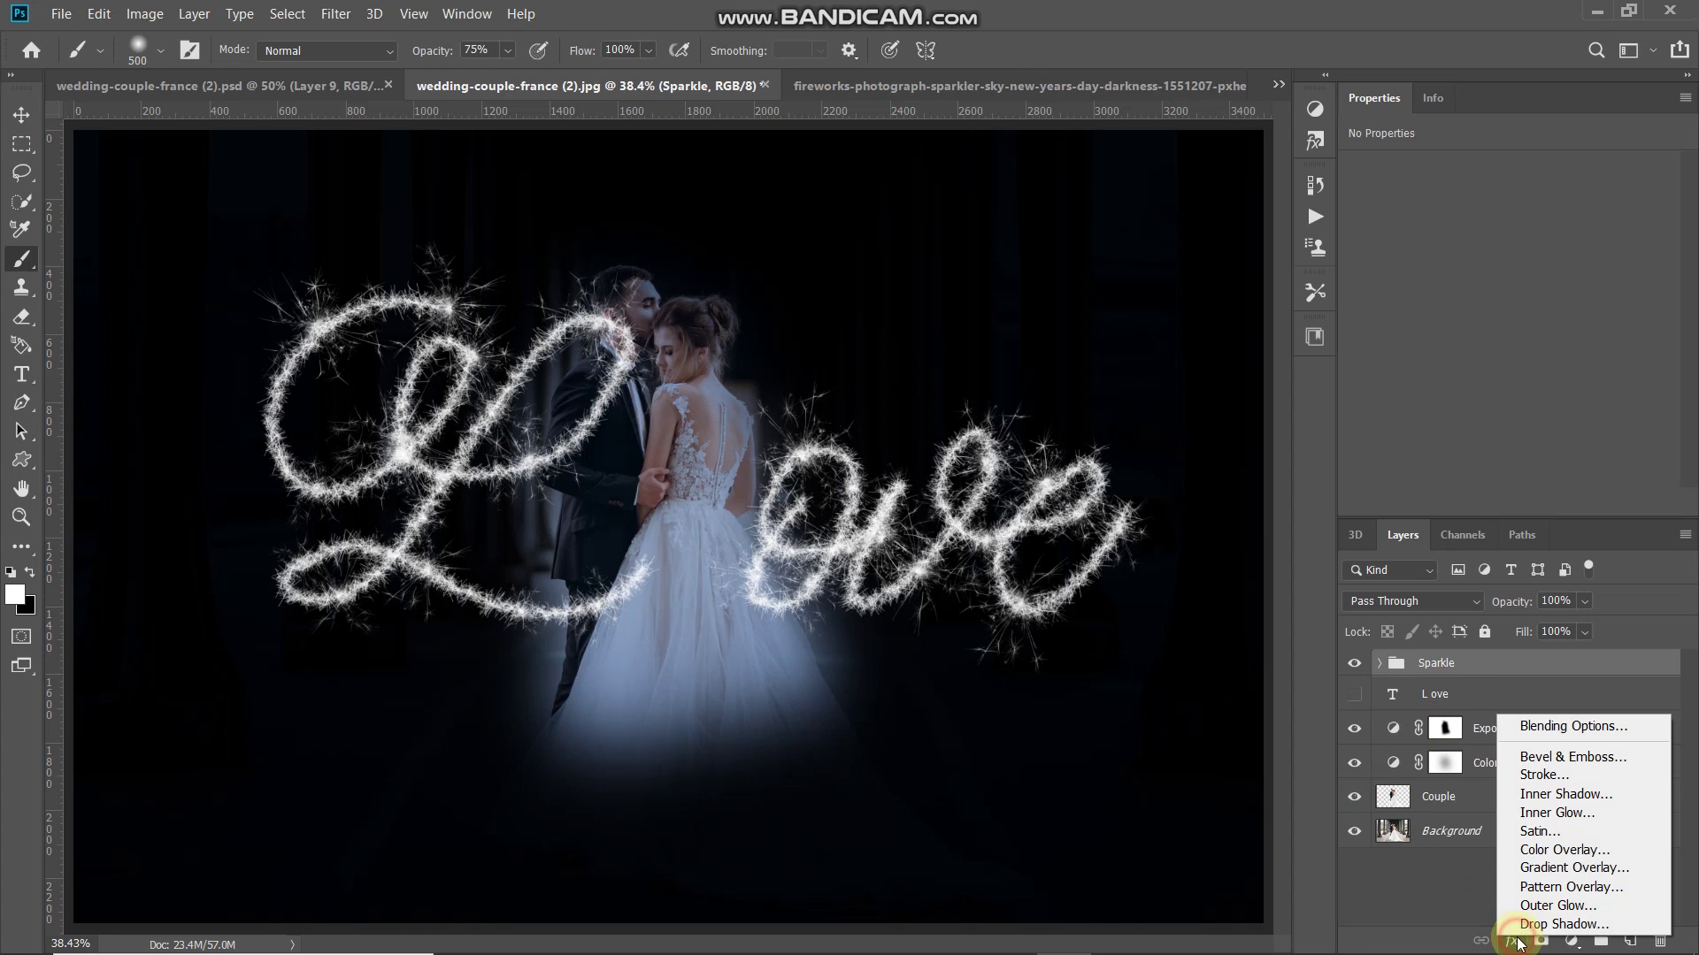
left_click(1520, 896)
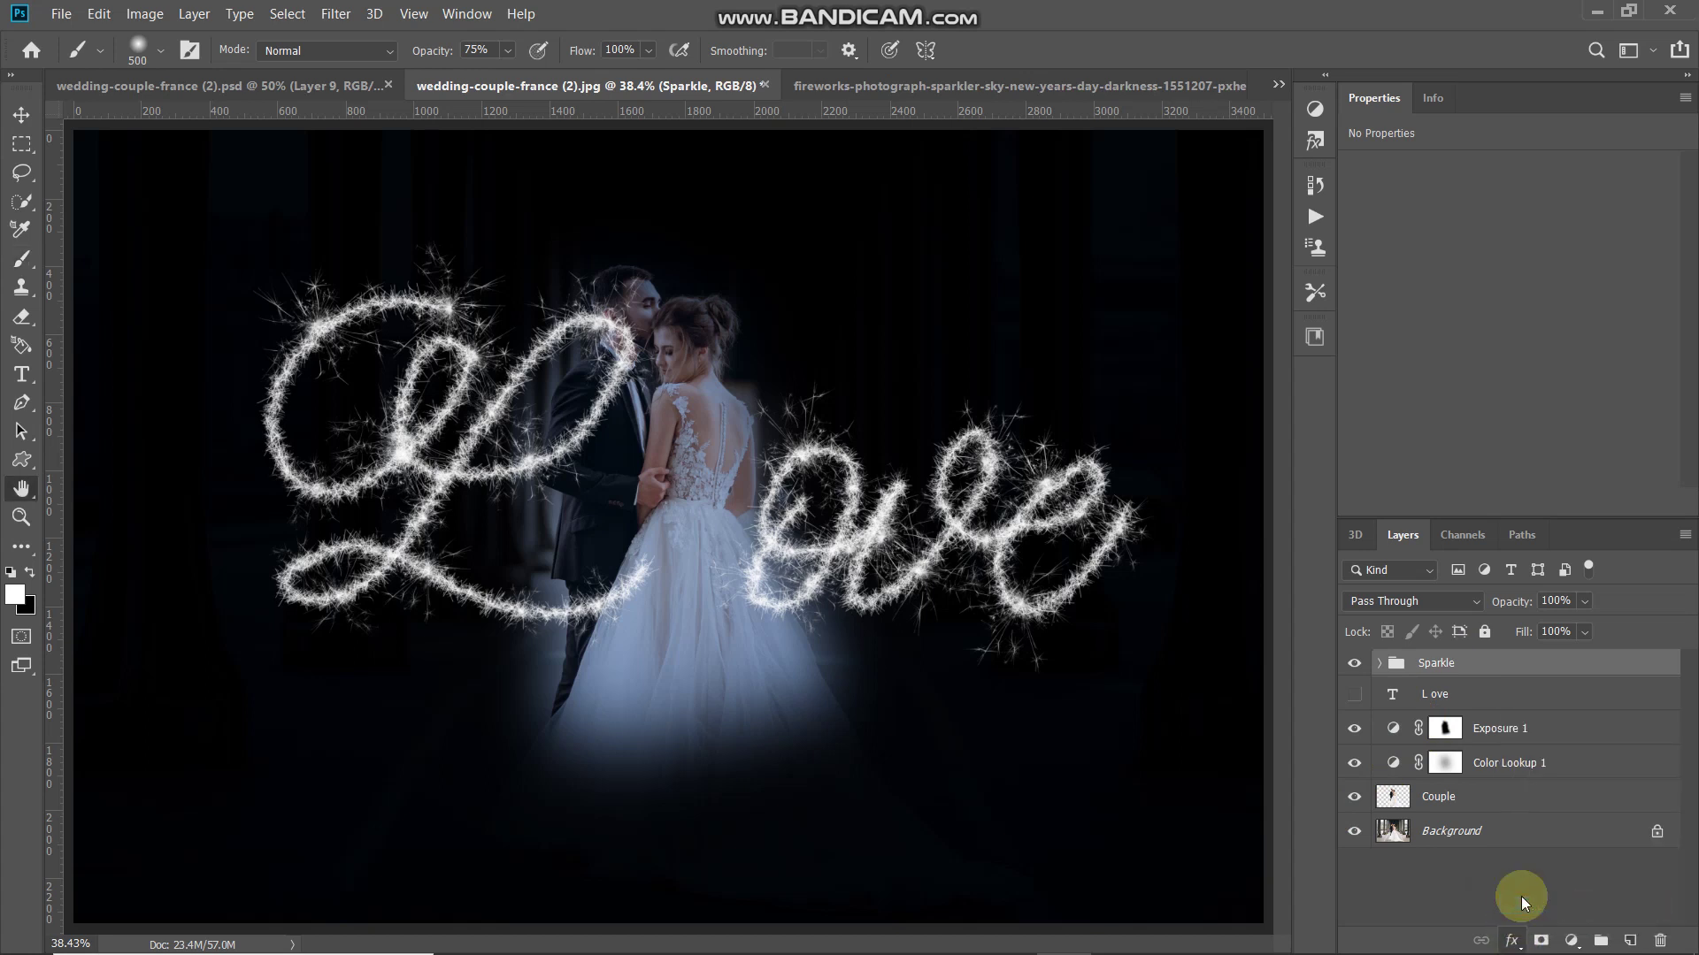
left_click(1247, 166)
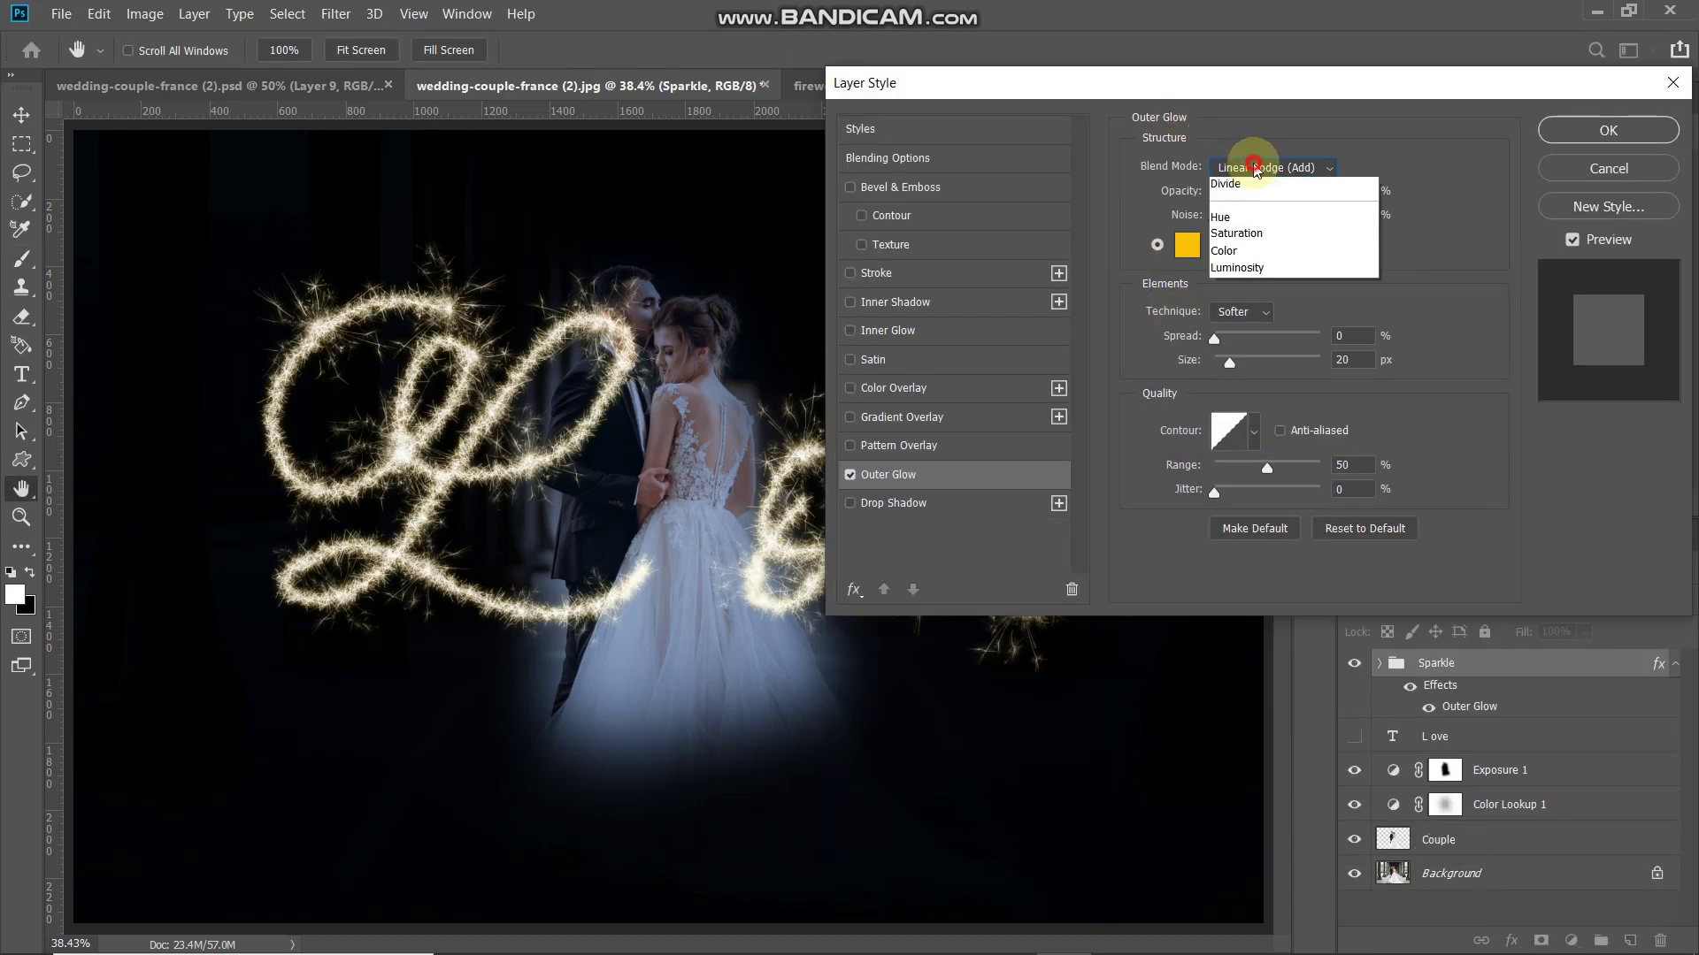
left_click(1237, 395)
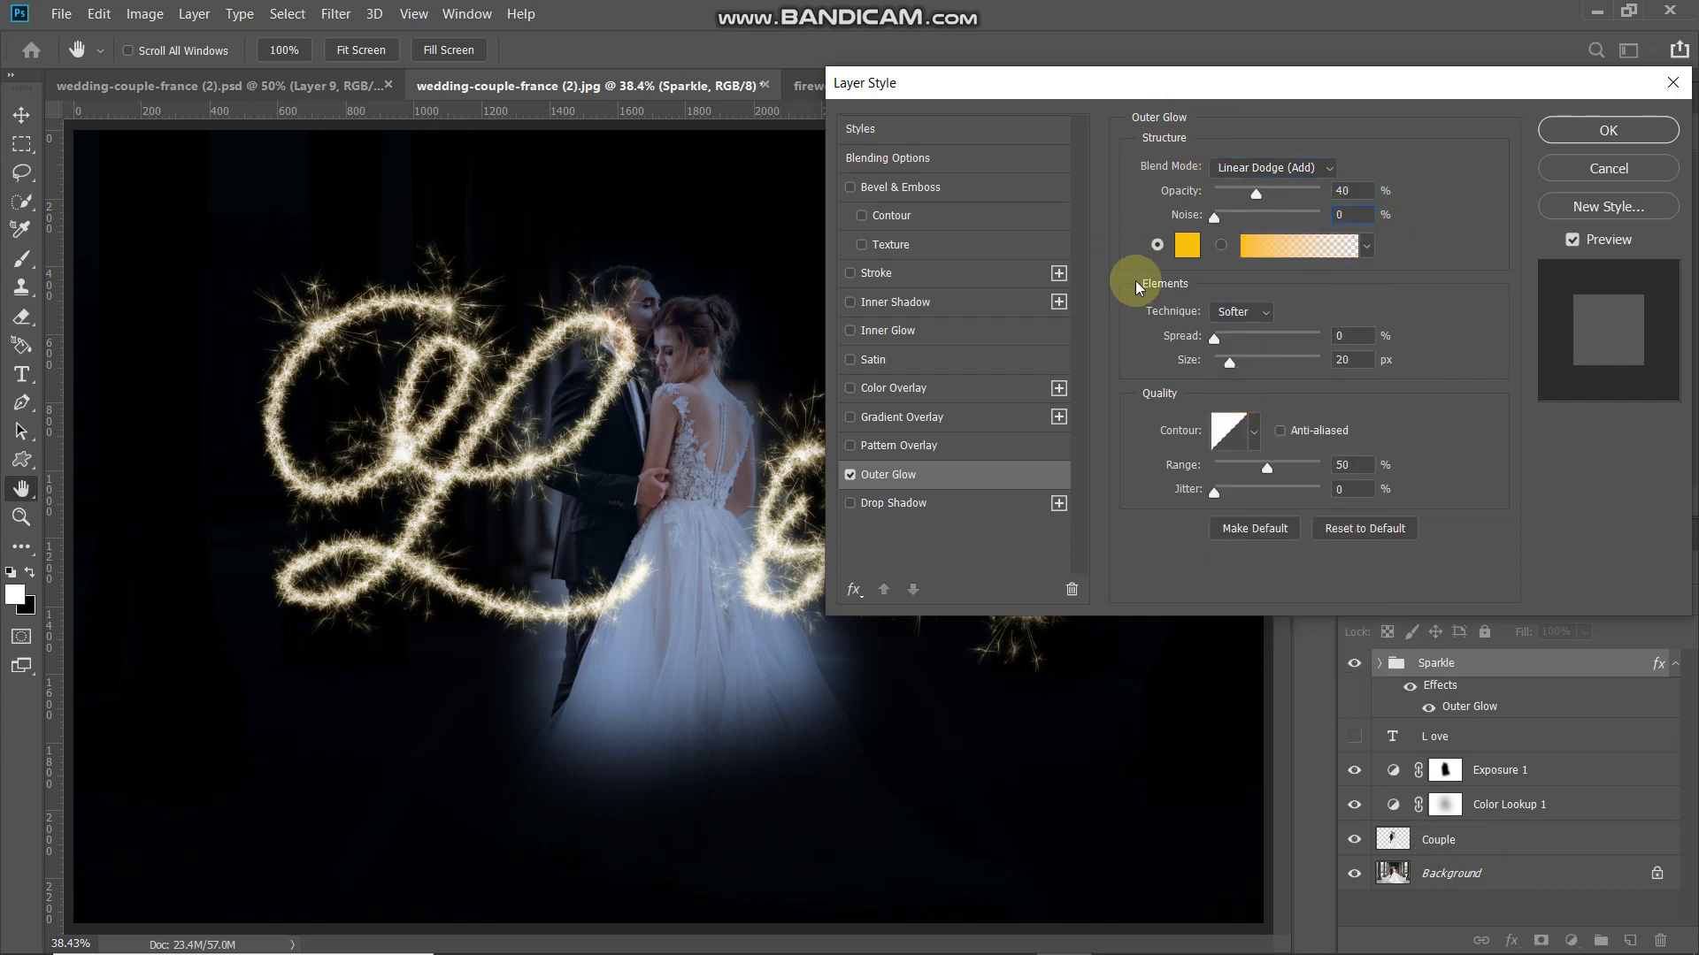
Use glow colour ffc000 with the Softer technique, compare the image with the glow off and on, and apply the style
left_click(1180, 251)
left_click(1181, 463)
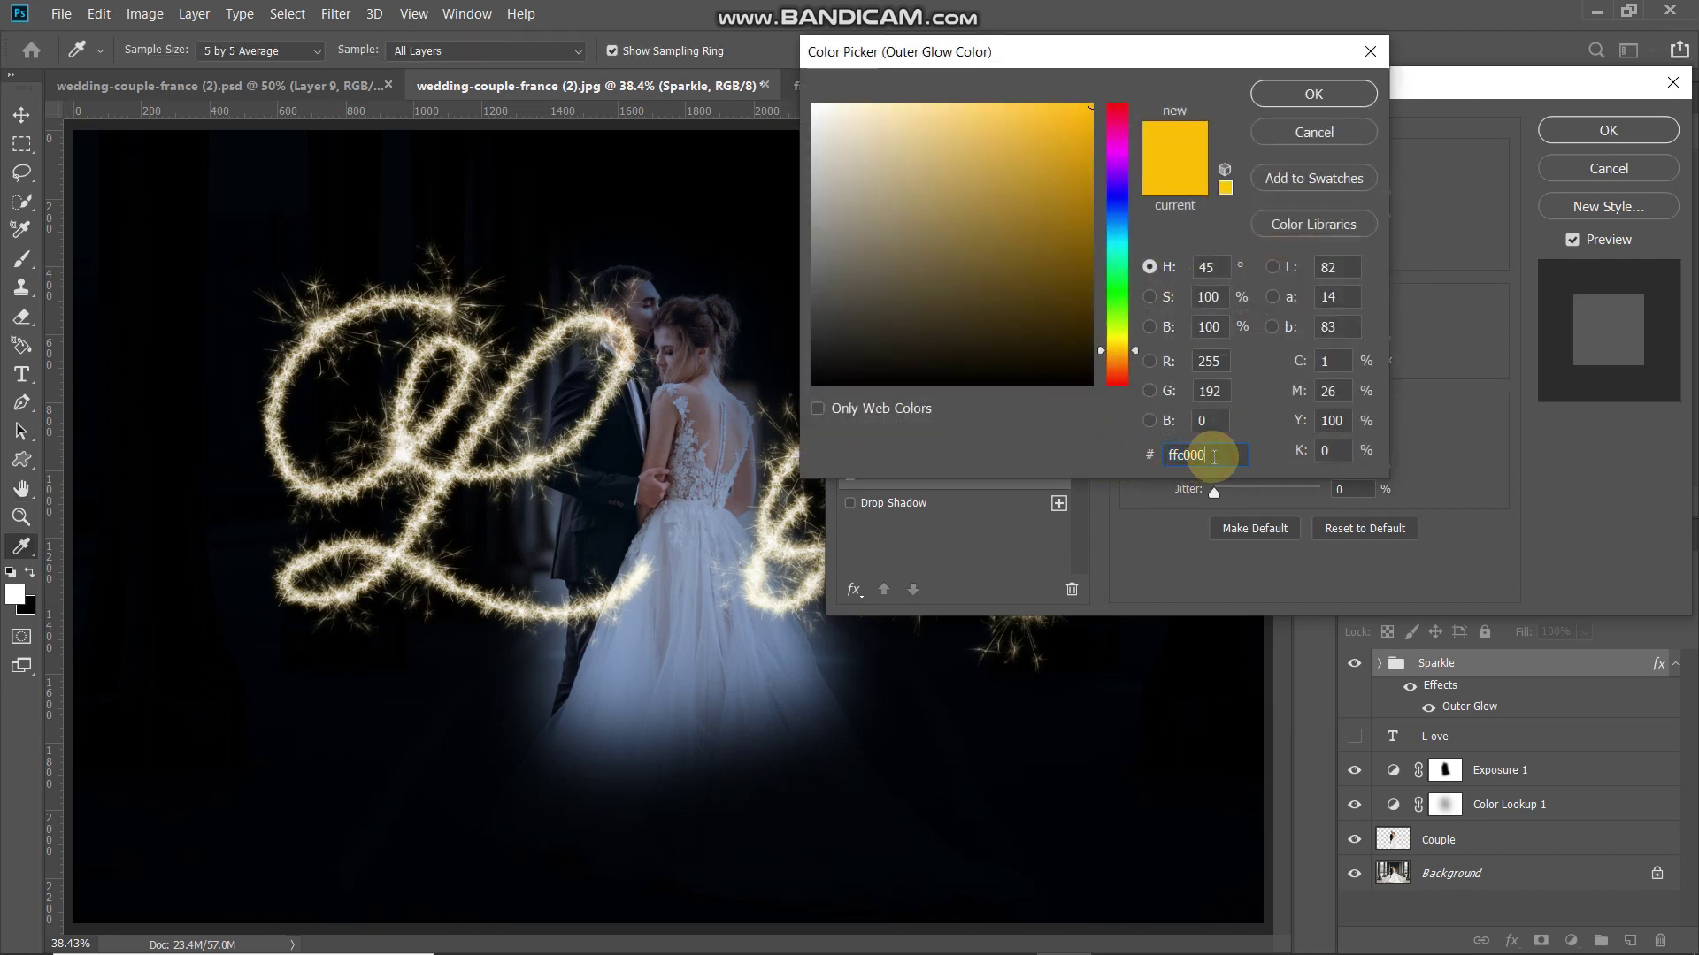
left_click(1271, 95)
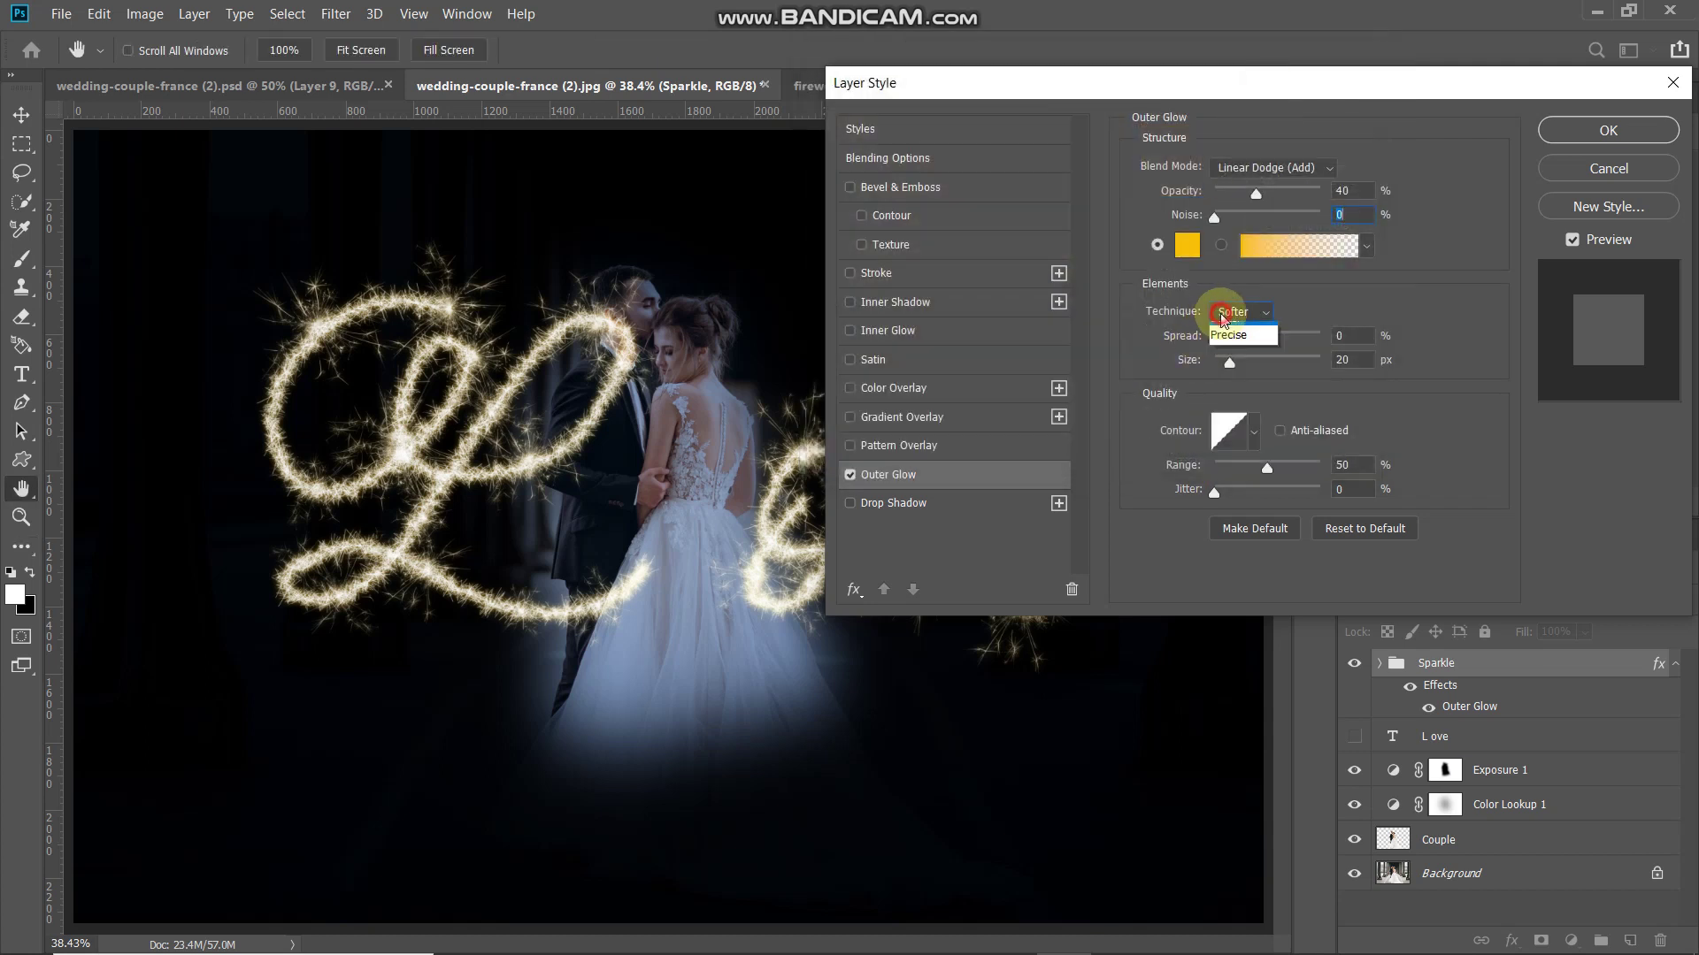
left_click(1219, 333)
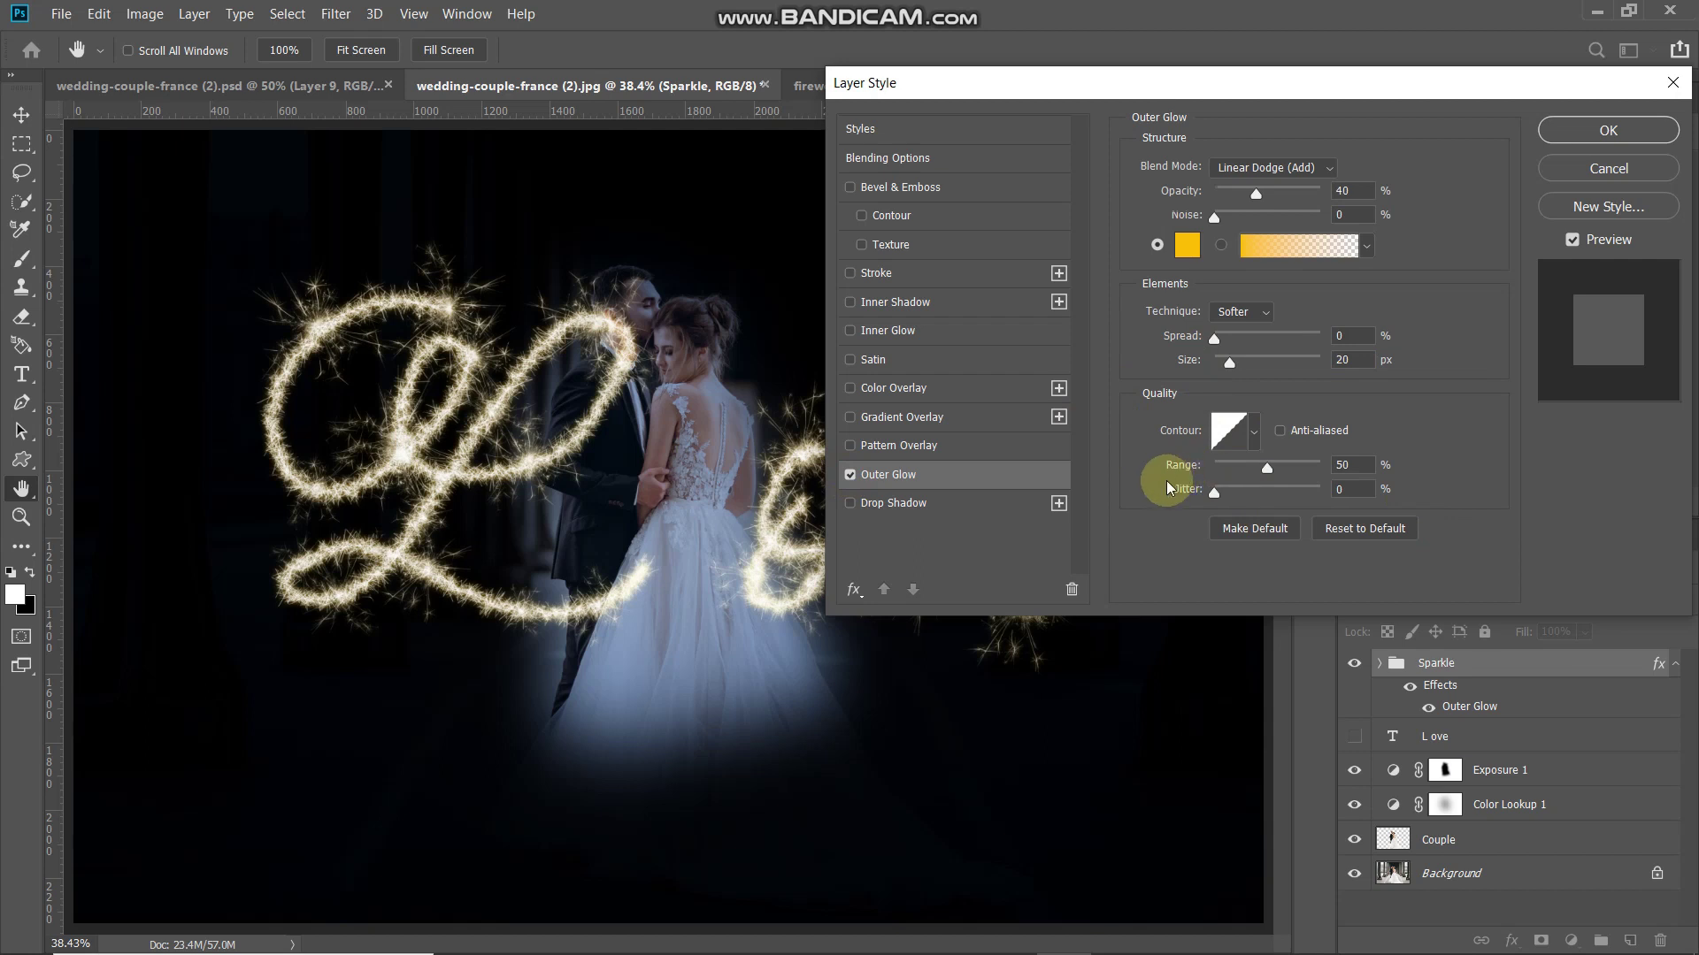
left_click(850, 476)
left_click(849, 476)
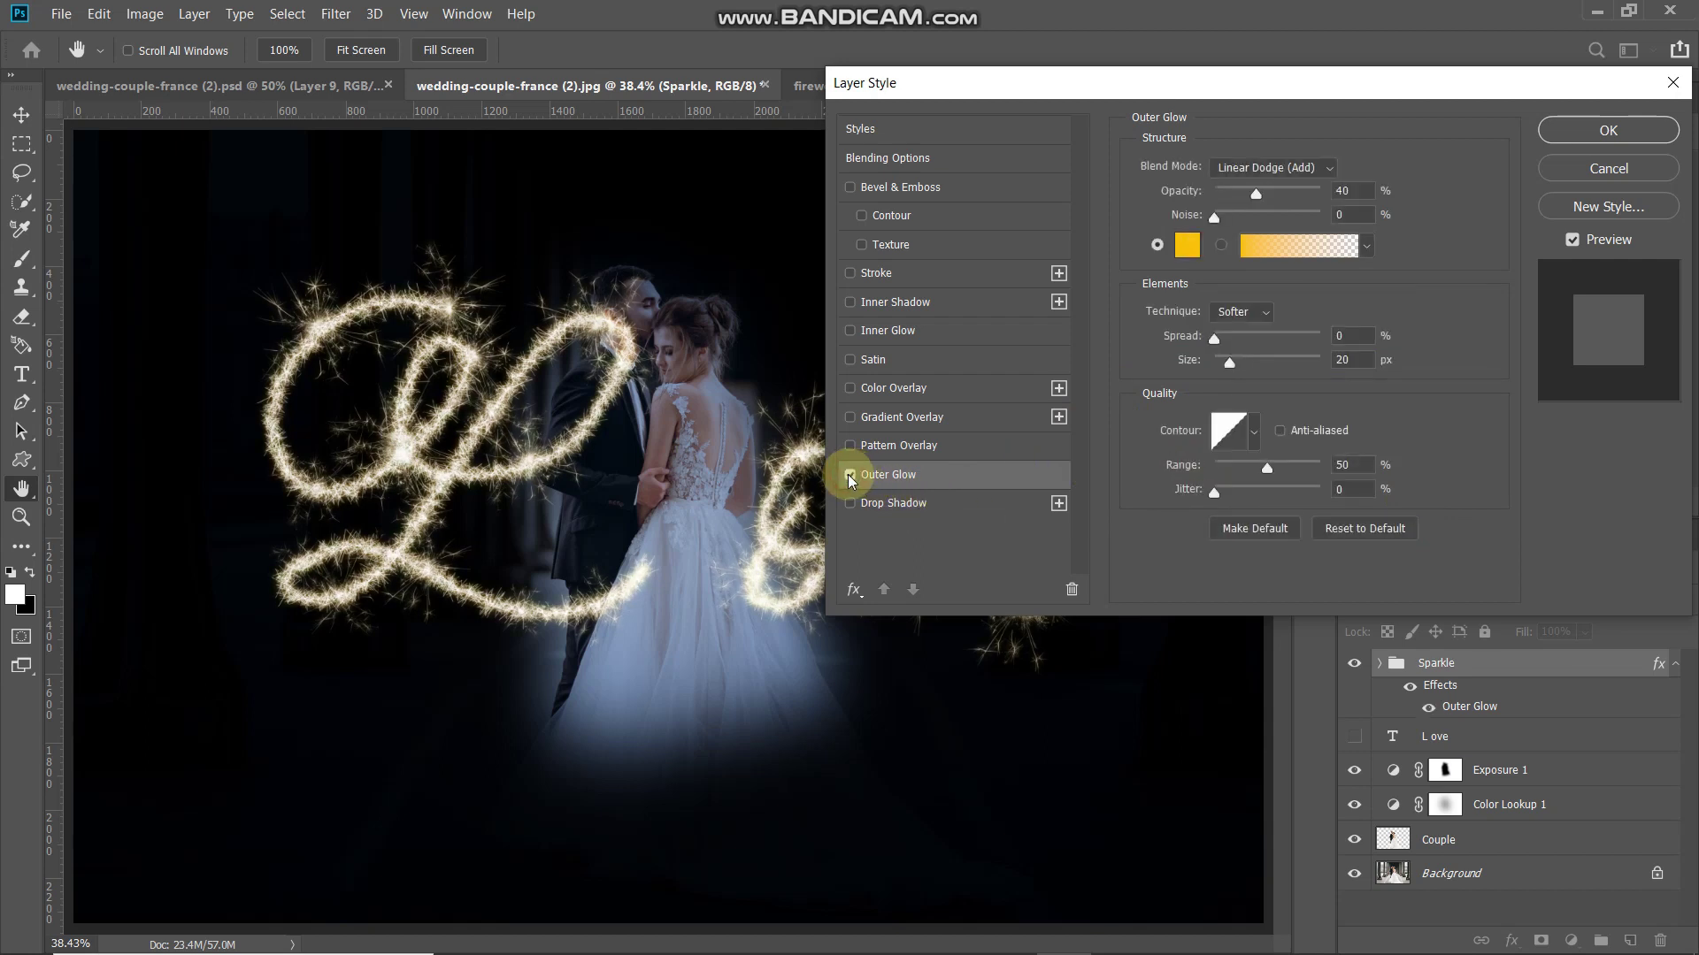
left_click(1562, 123)
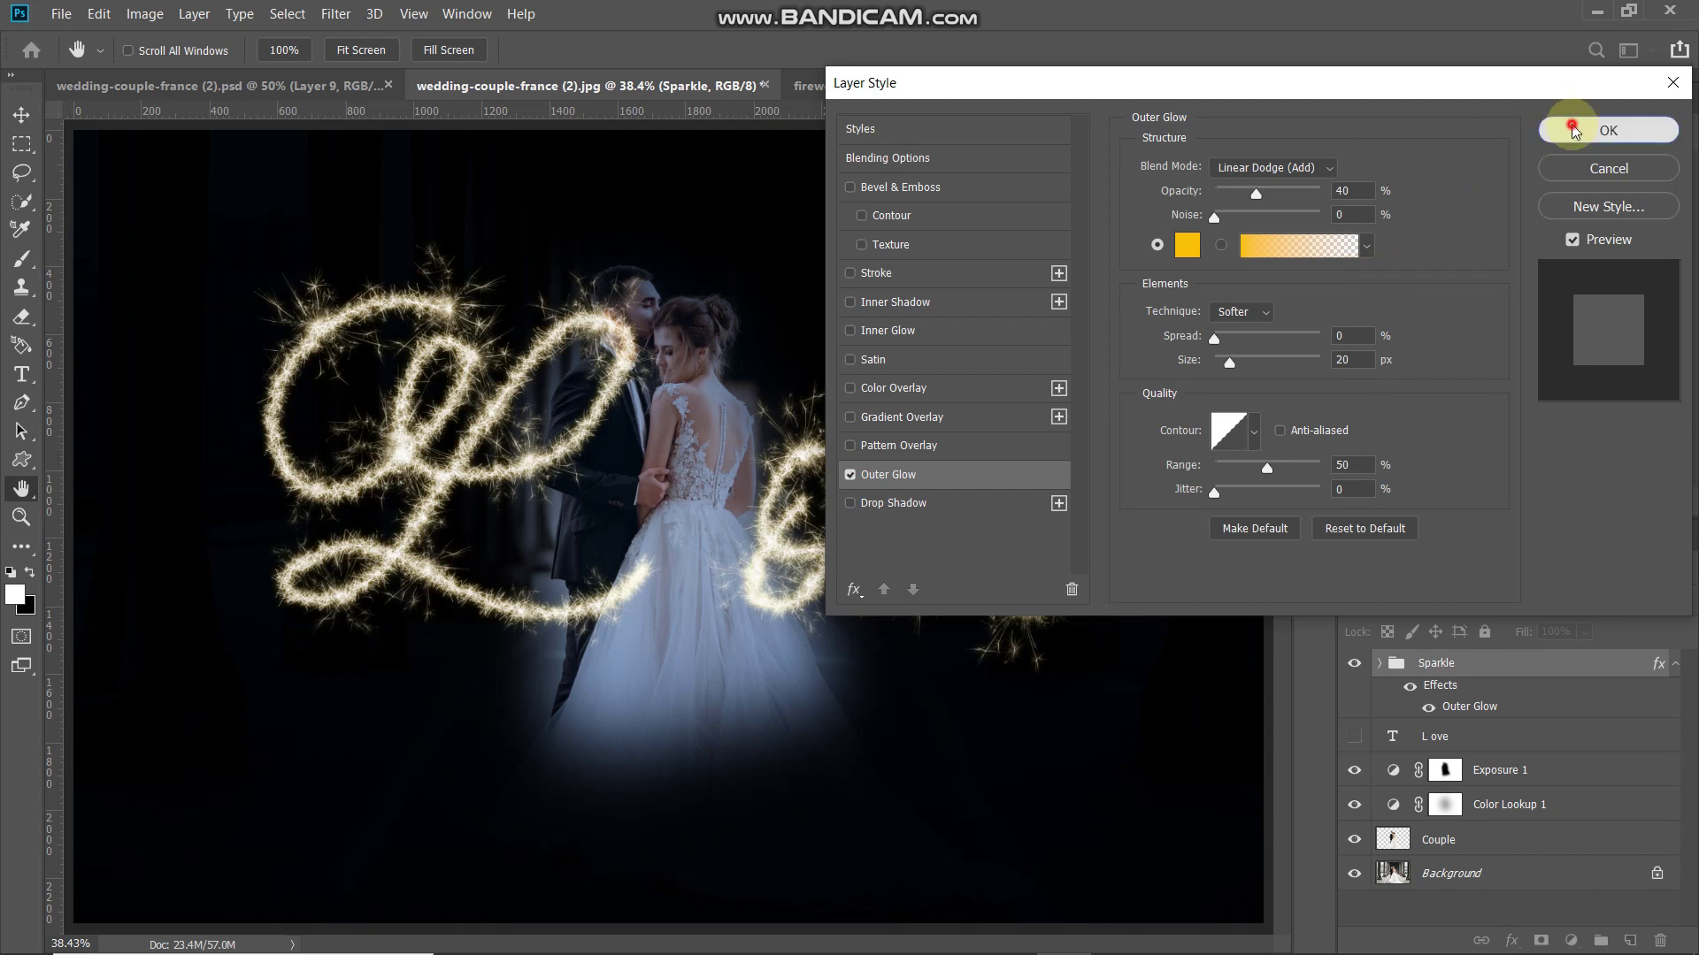
Mask the Sparkle group to the area outside the Couple layer's outline and paint white on the mask to restore the L's tail over the dress
key("b")
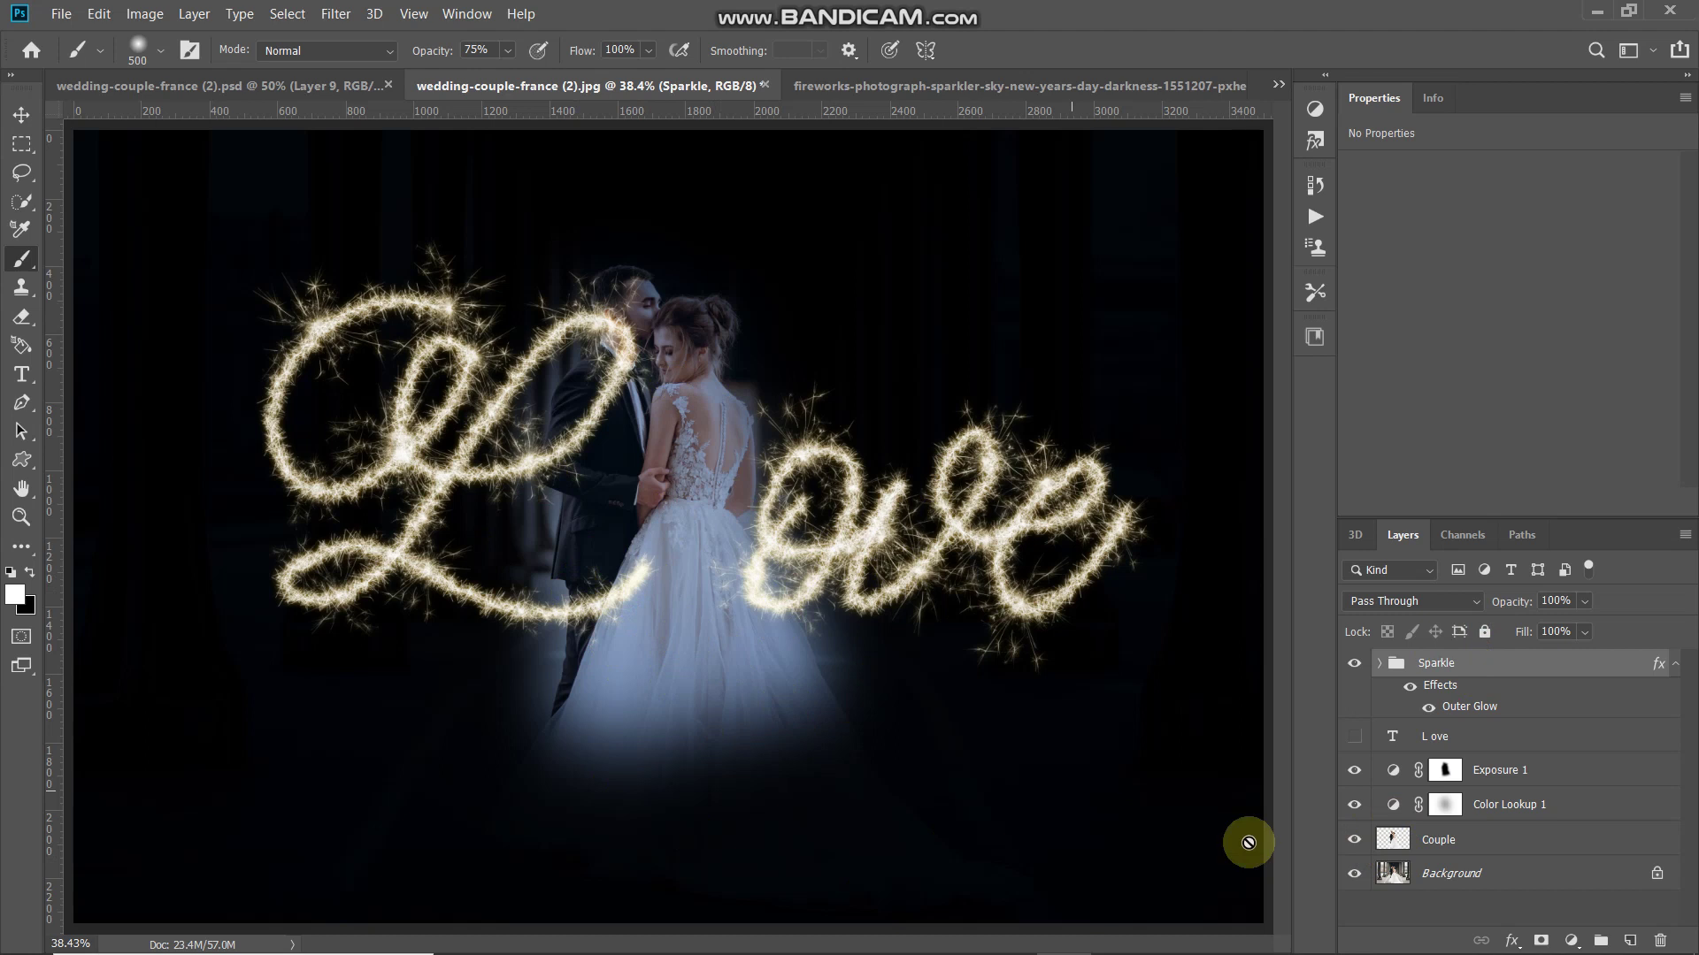
left_click(1392, 839, "ctrl")
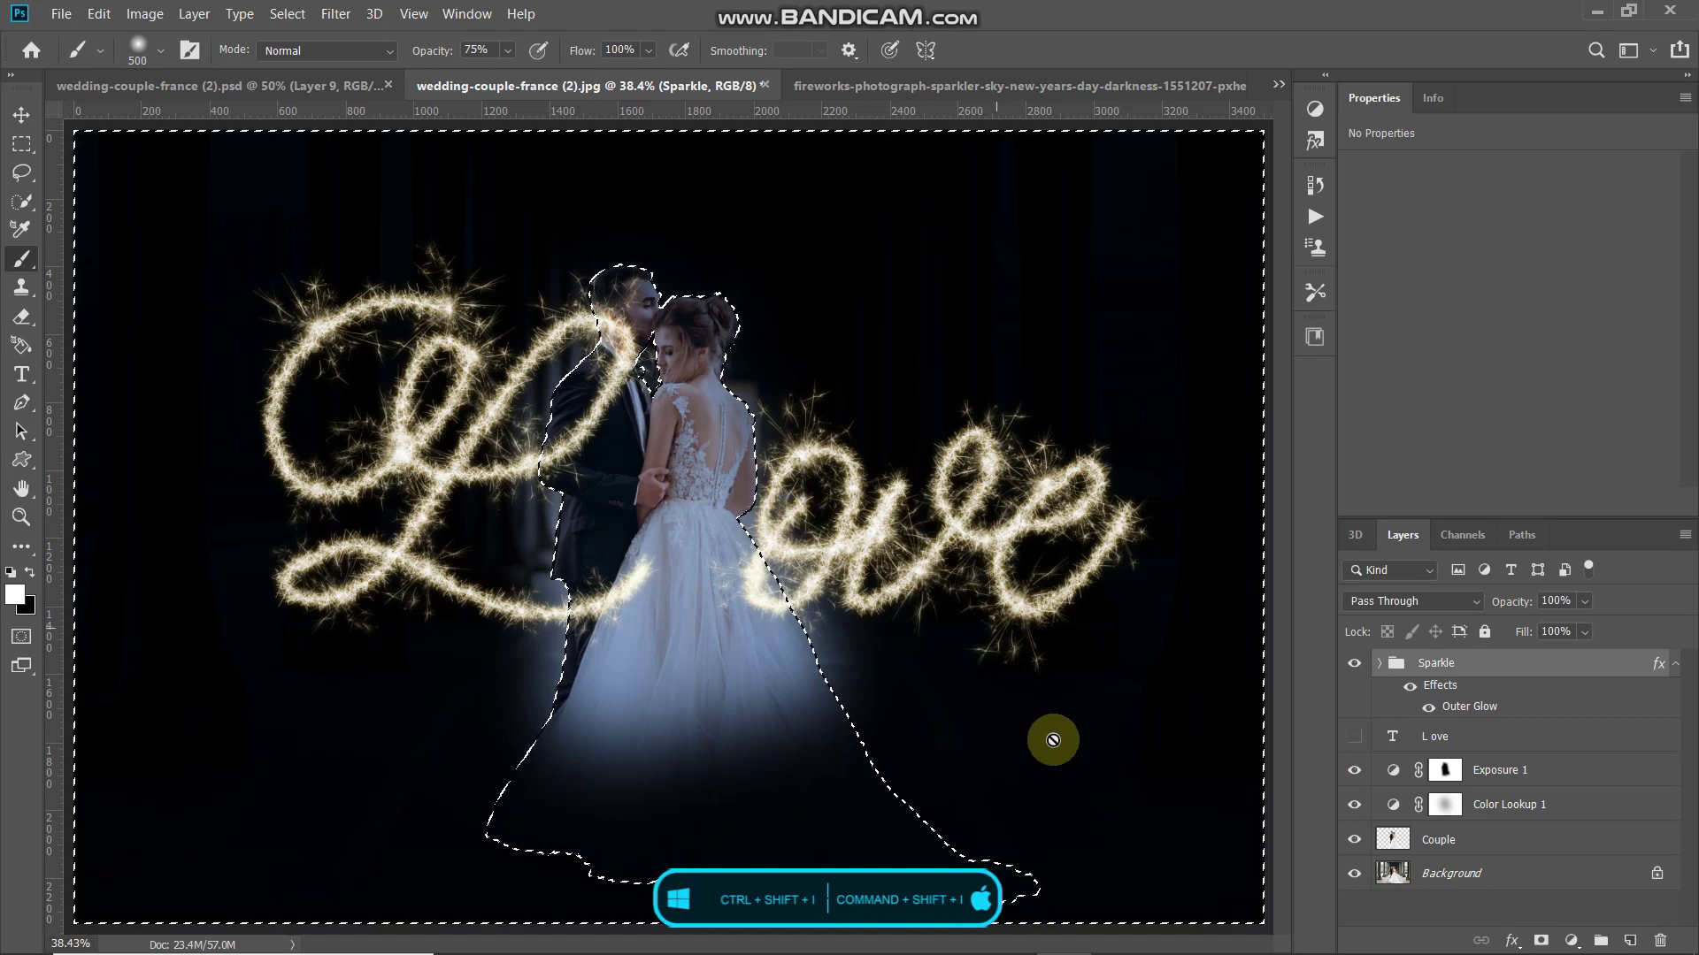
key("ctrl+shift+i")
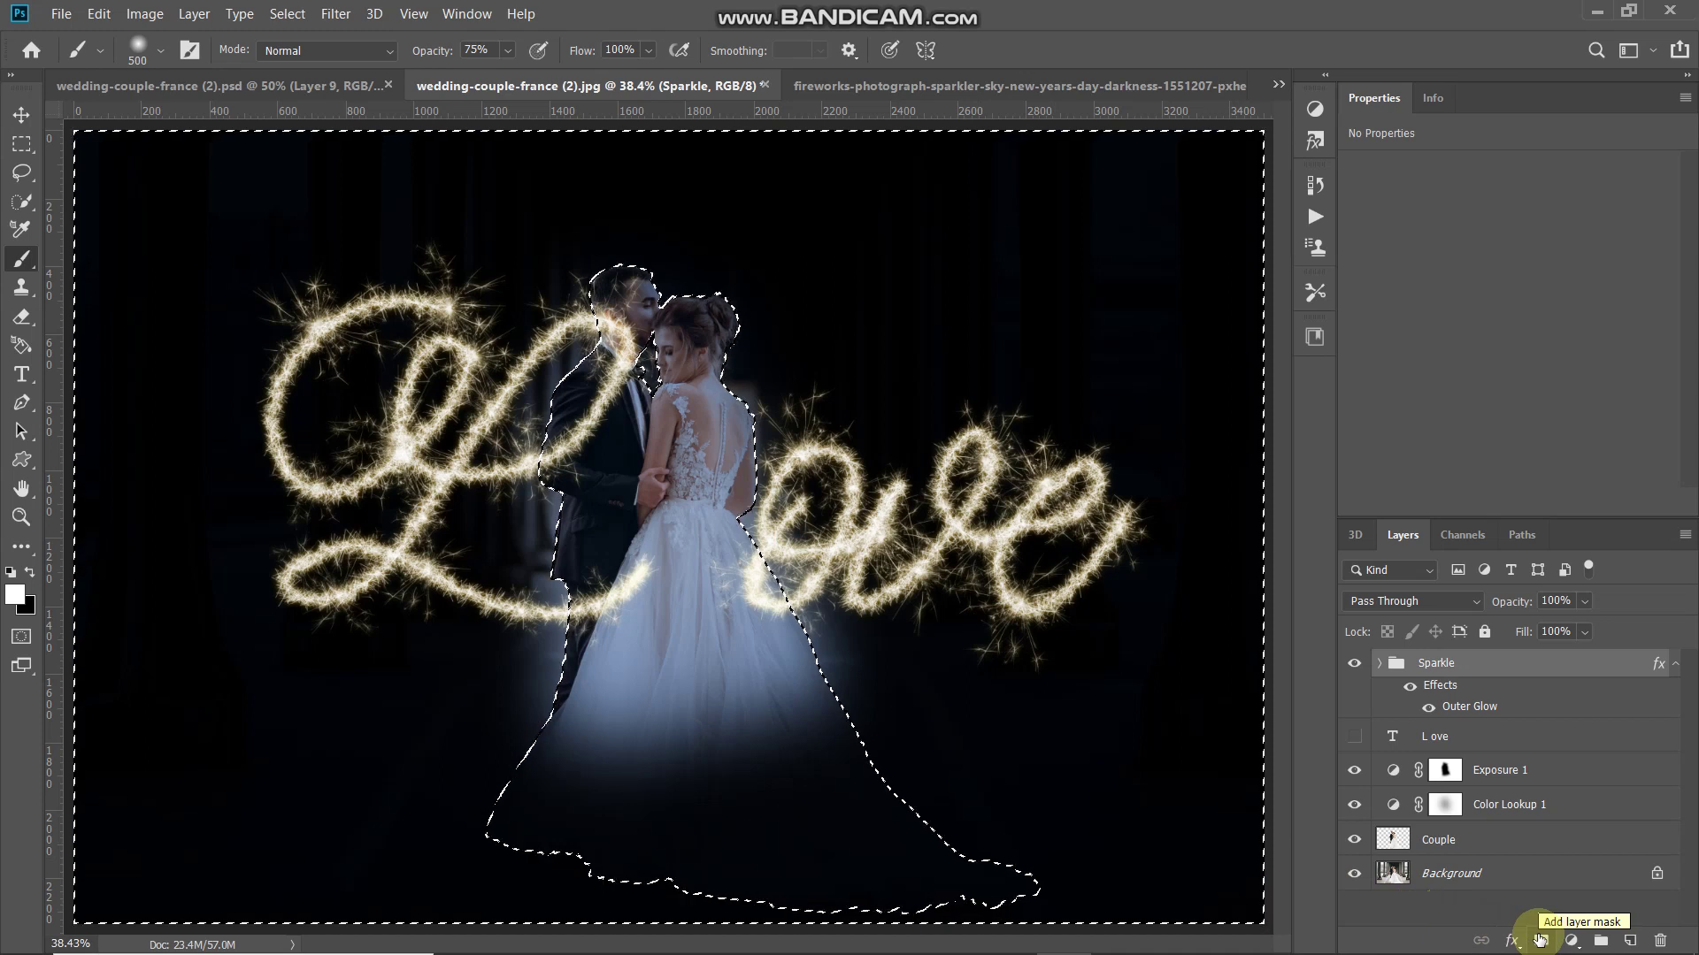
left_click(1540, 939)
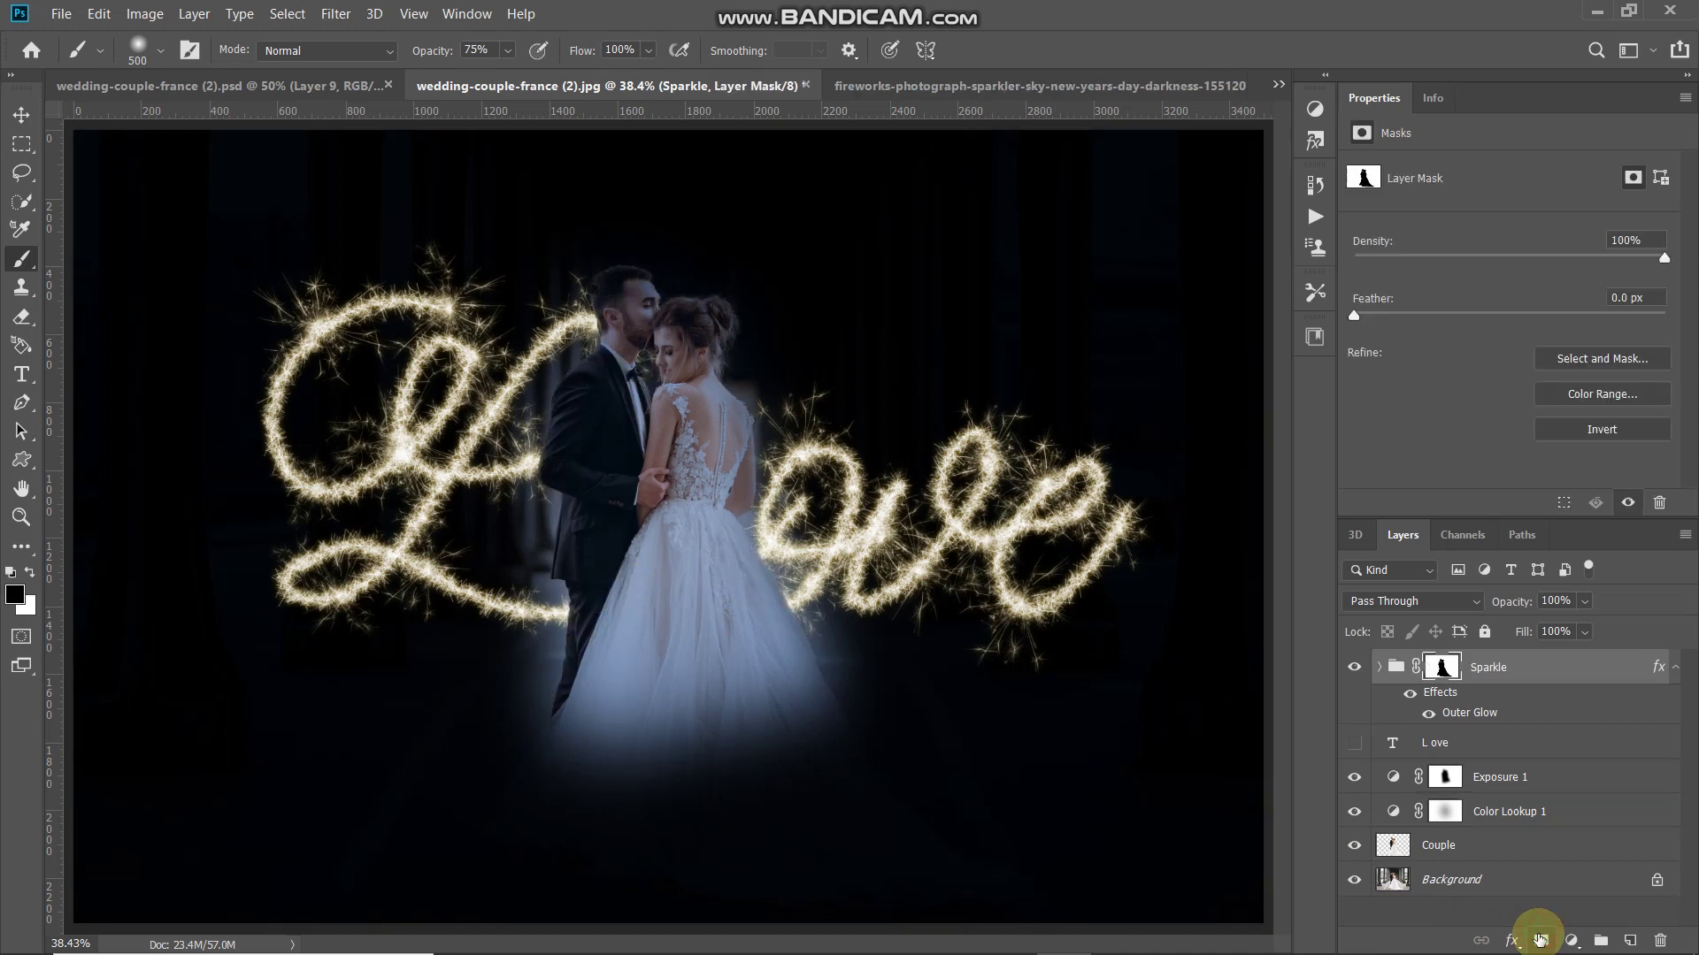
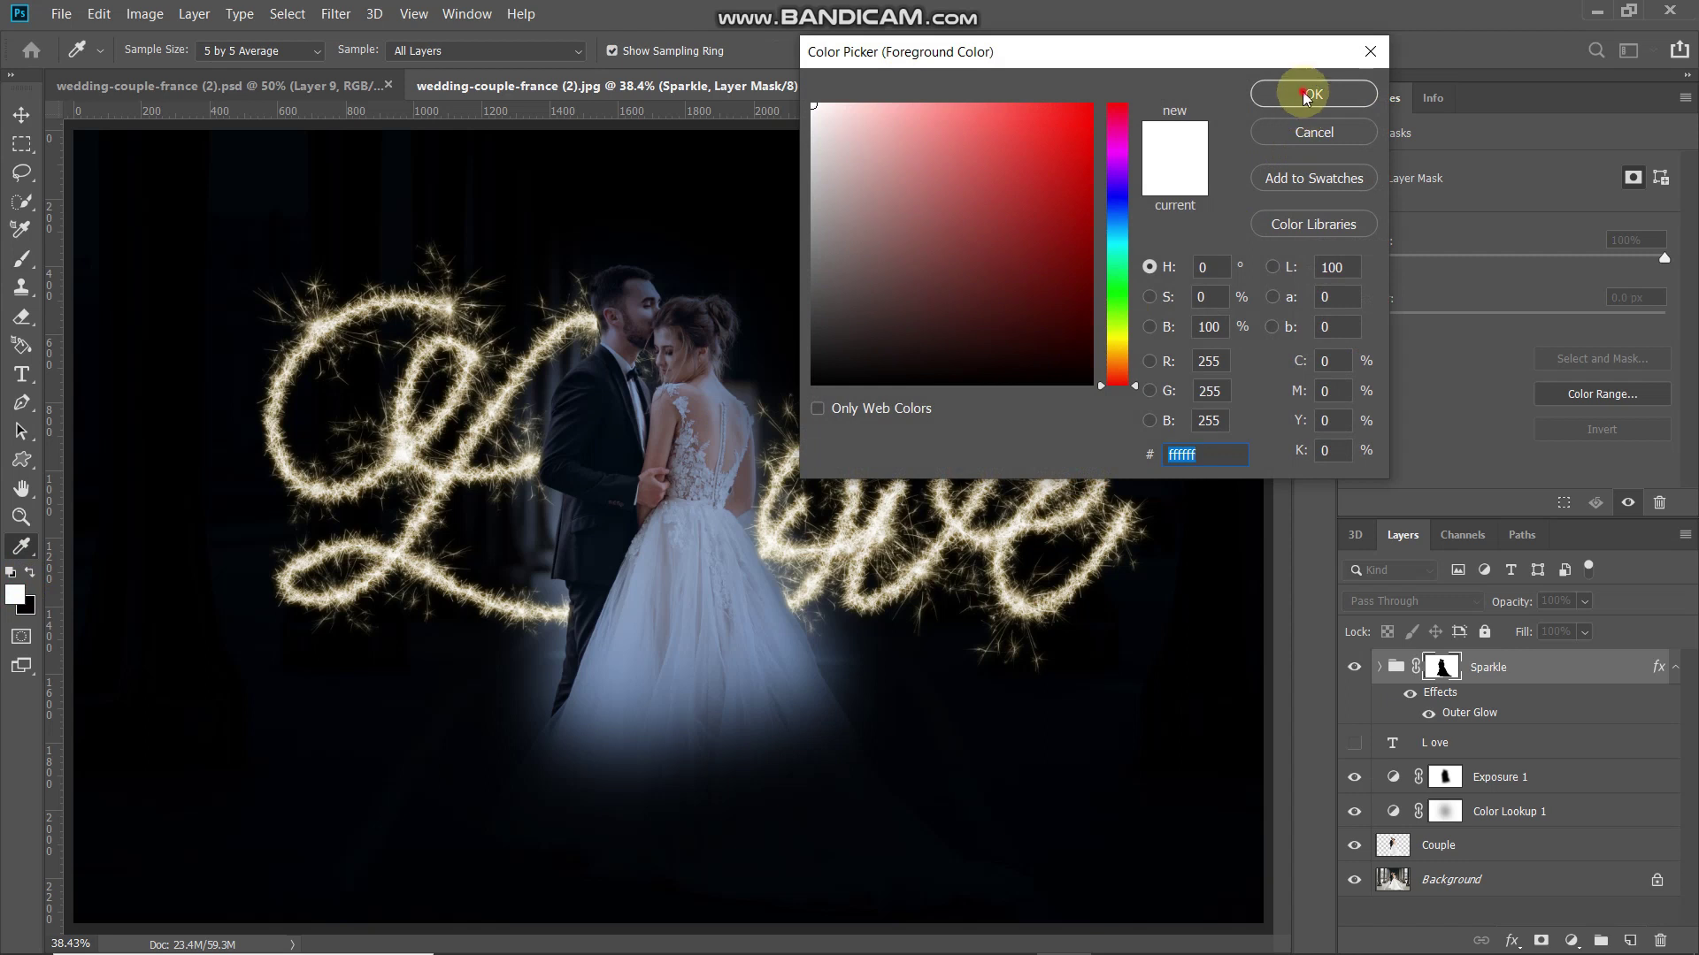
mouse_move(538, 637)
left_mouse_down()
mouse_move(691, 572)
mouse_move(582, 608)
mouse_move(663, 568)
left_mouse_up()
mouse_move(297, 651)
left_mouse_down()
mouse_move(653, 393)
mouse_move(899, 491)
mouse_move(608, 732)
mouse_move(657, 586)
left_mouse_up()
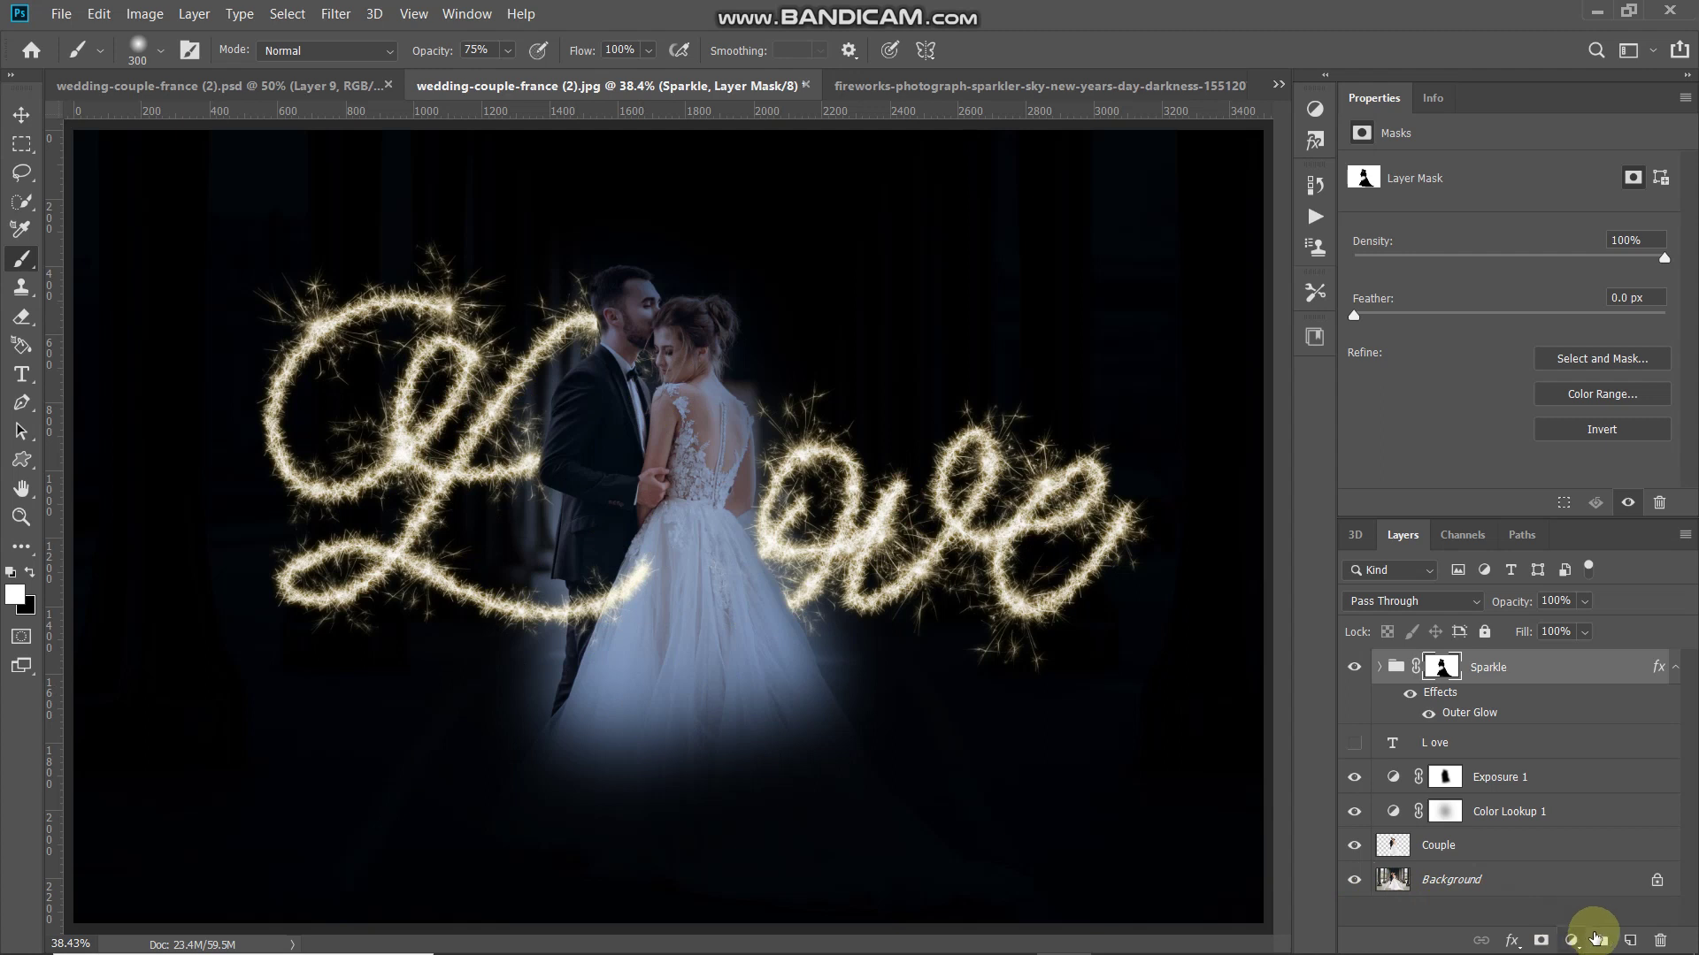
Add a new layer above the Sparkle group and set the foreground colour to ffae00
left_click(1632, 940)
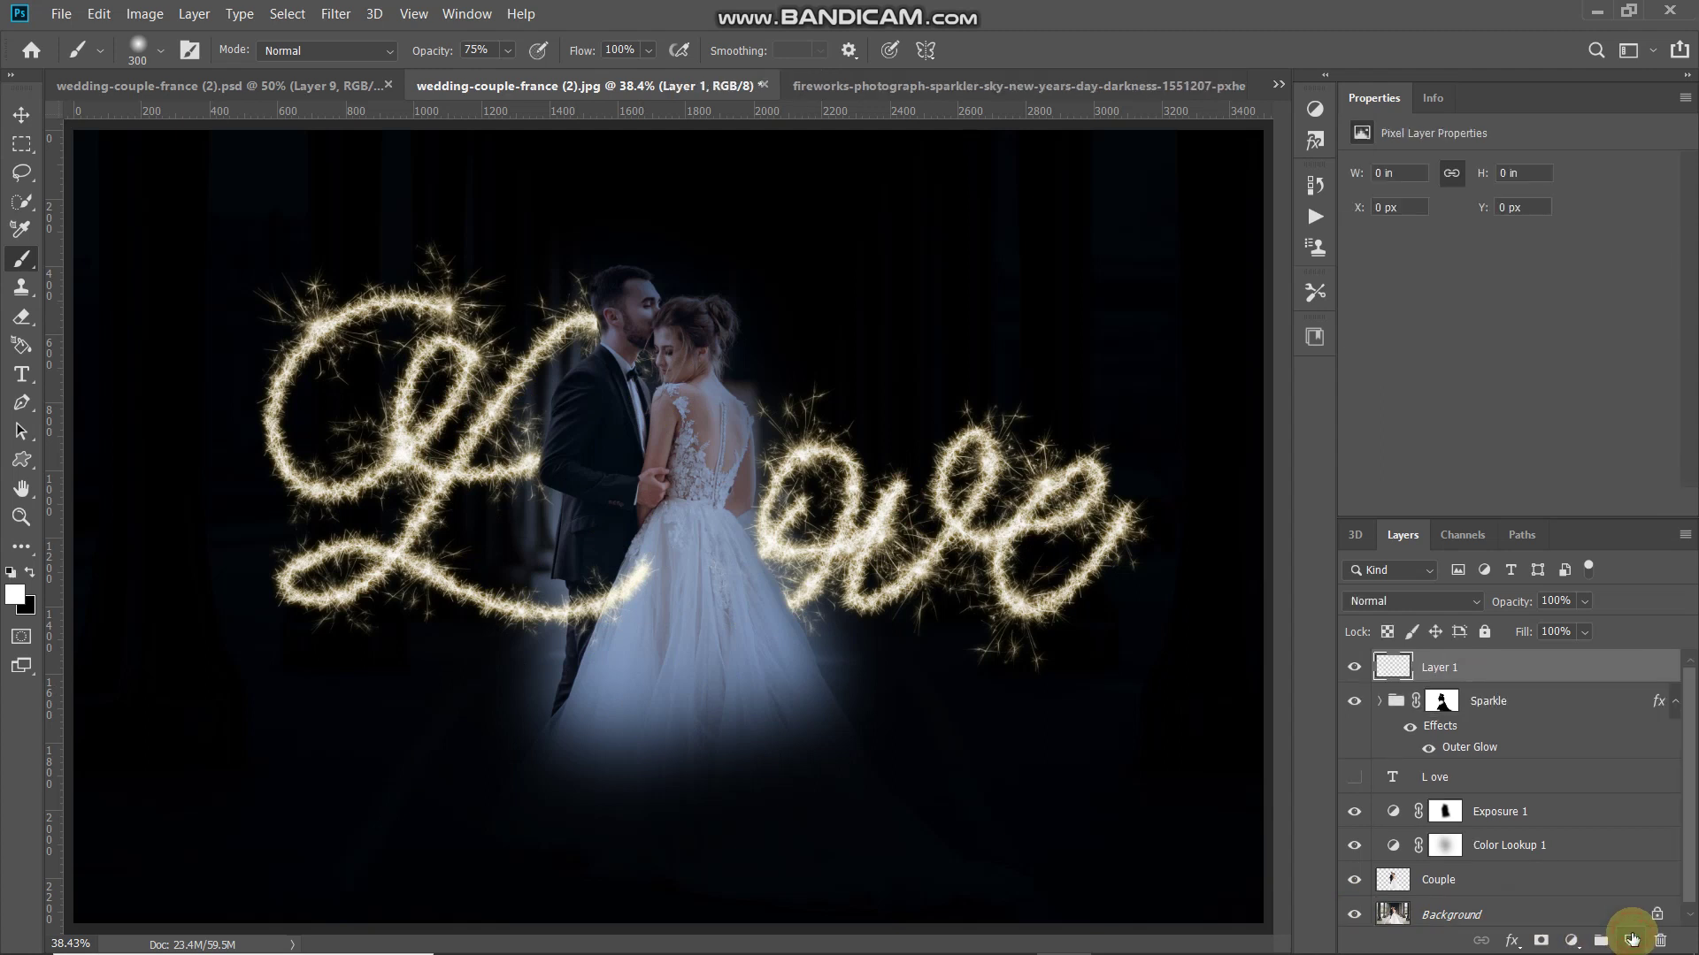
left_click(16, 594)
type("ff")
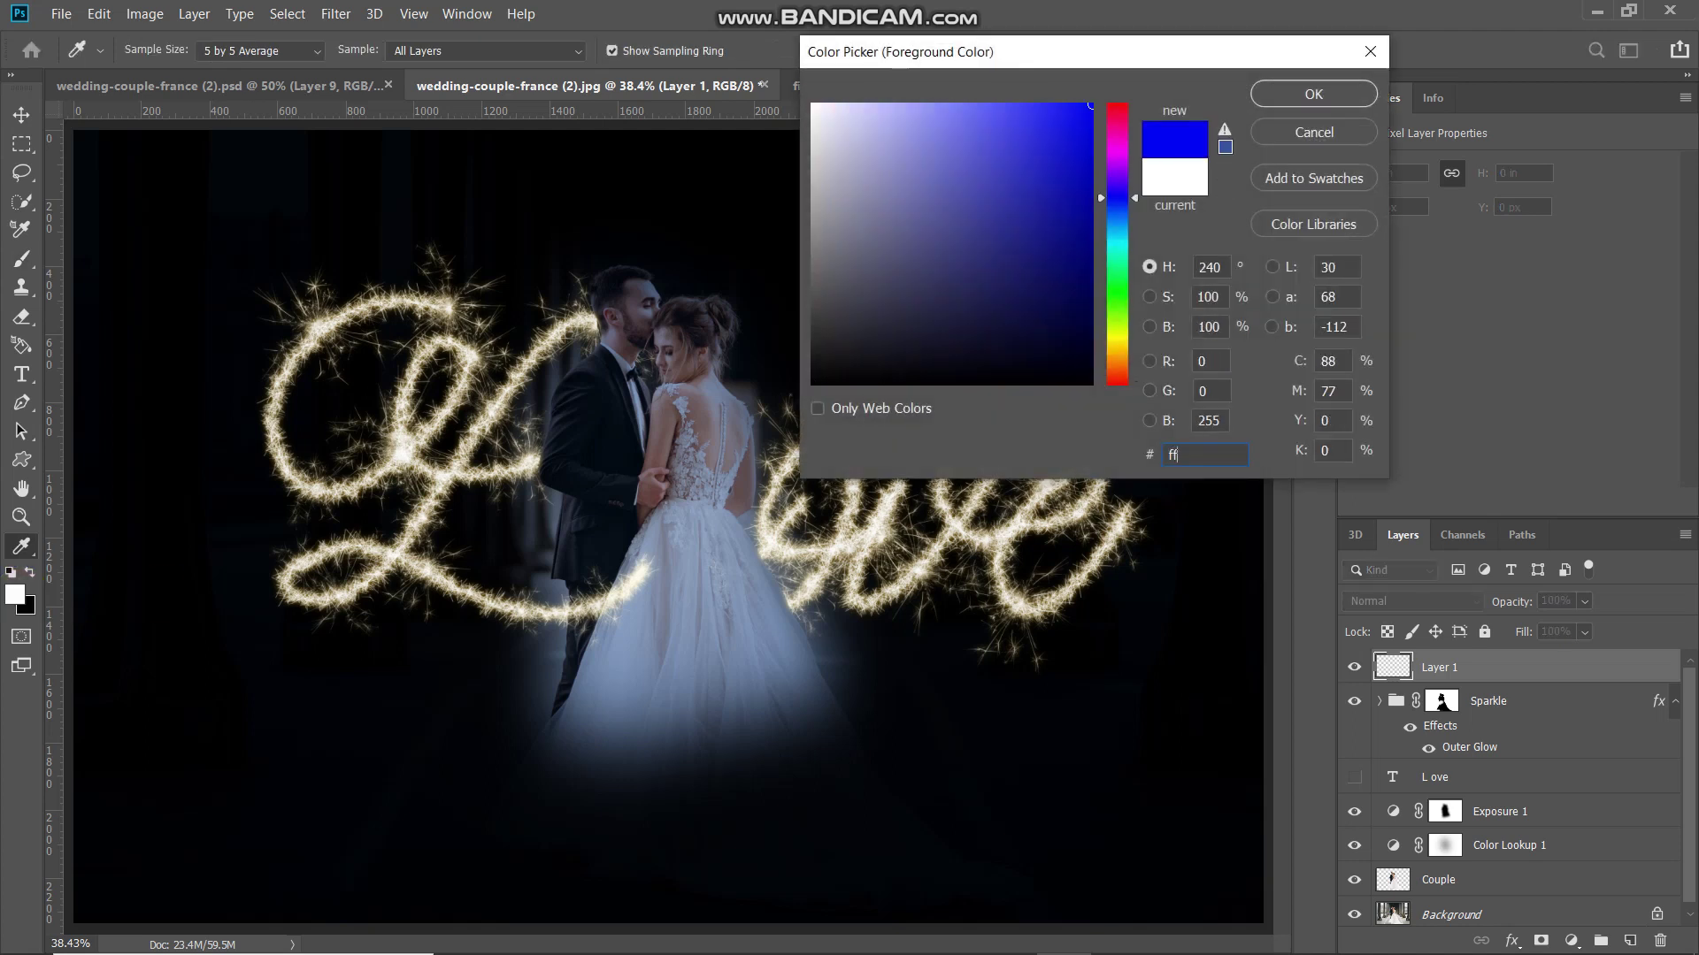
type("ae00")
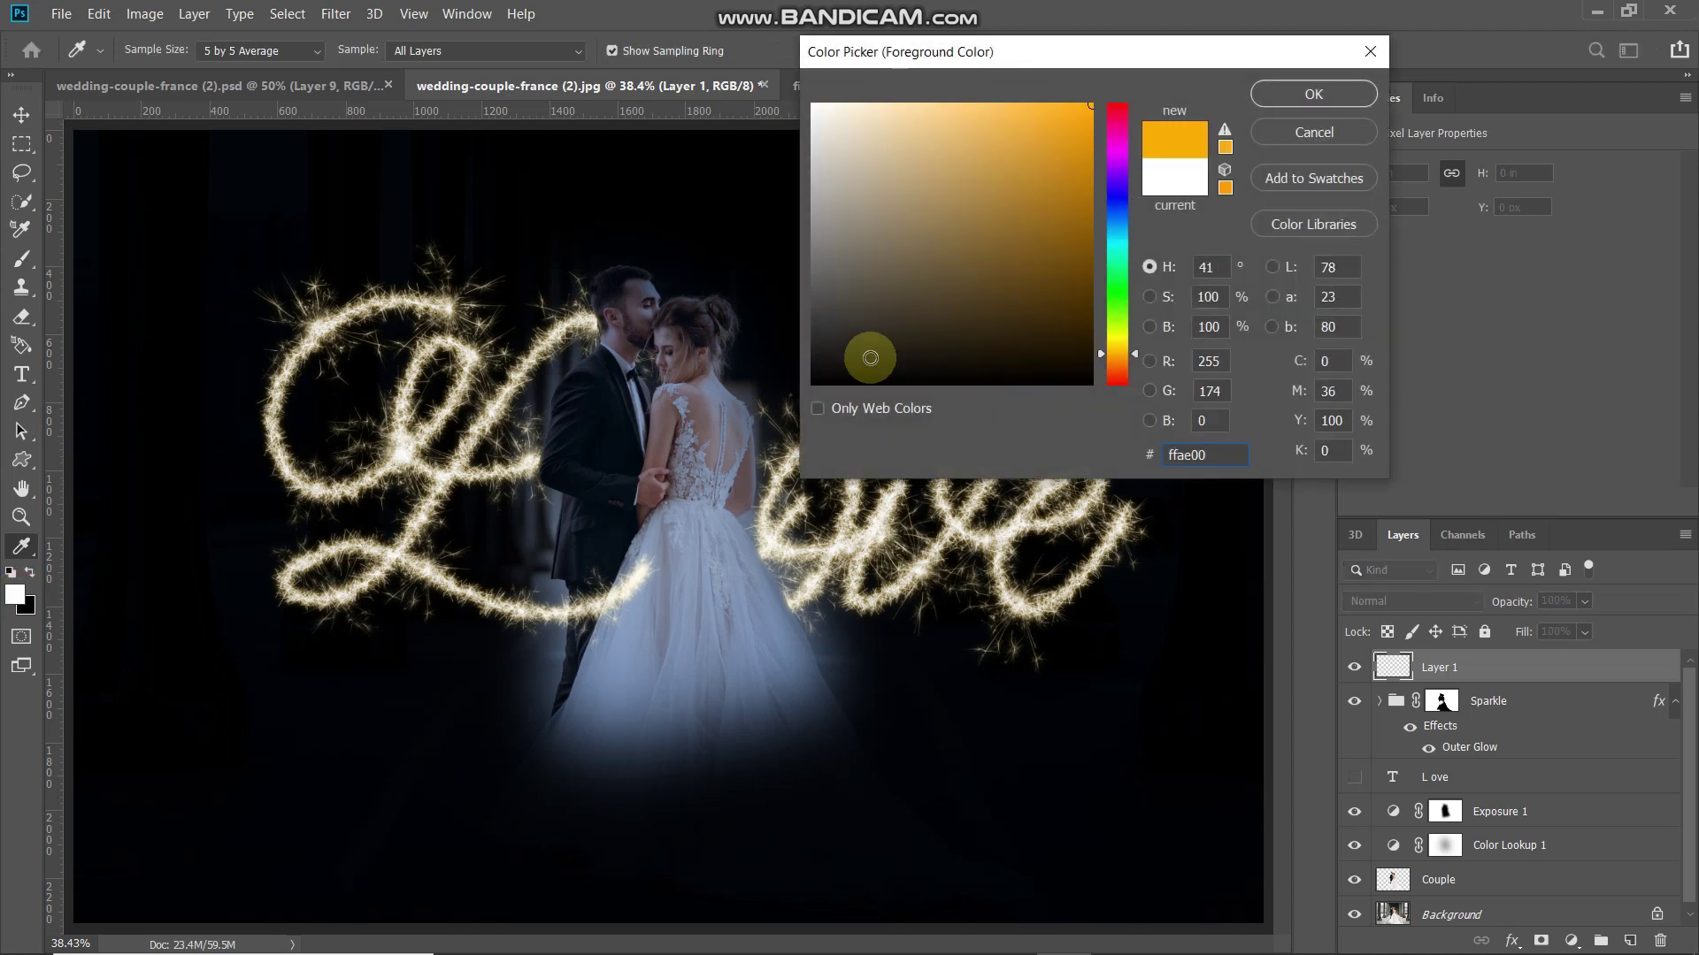
key("Return")
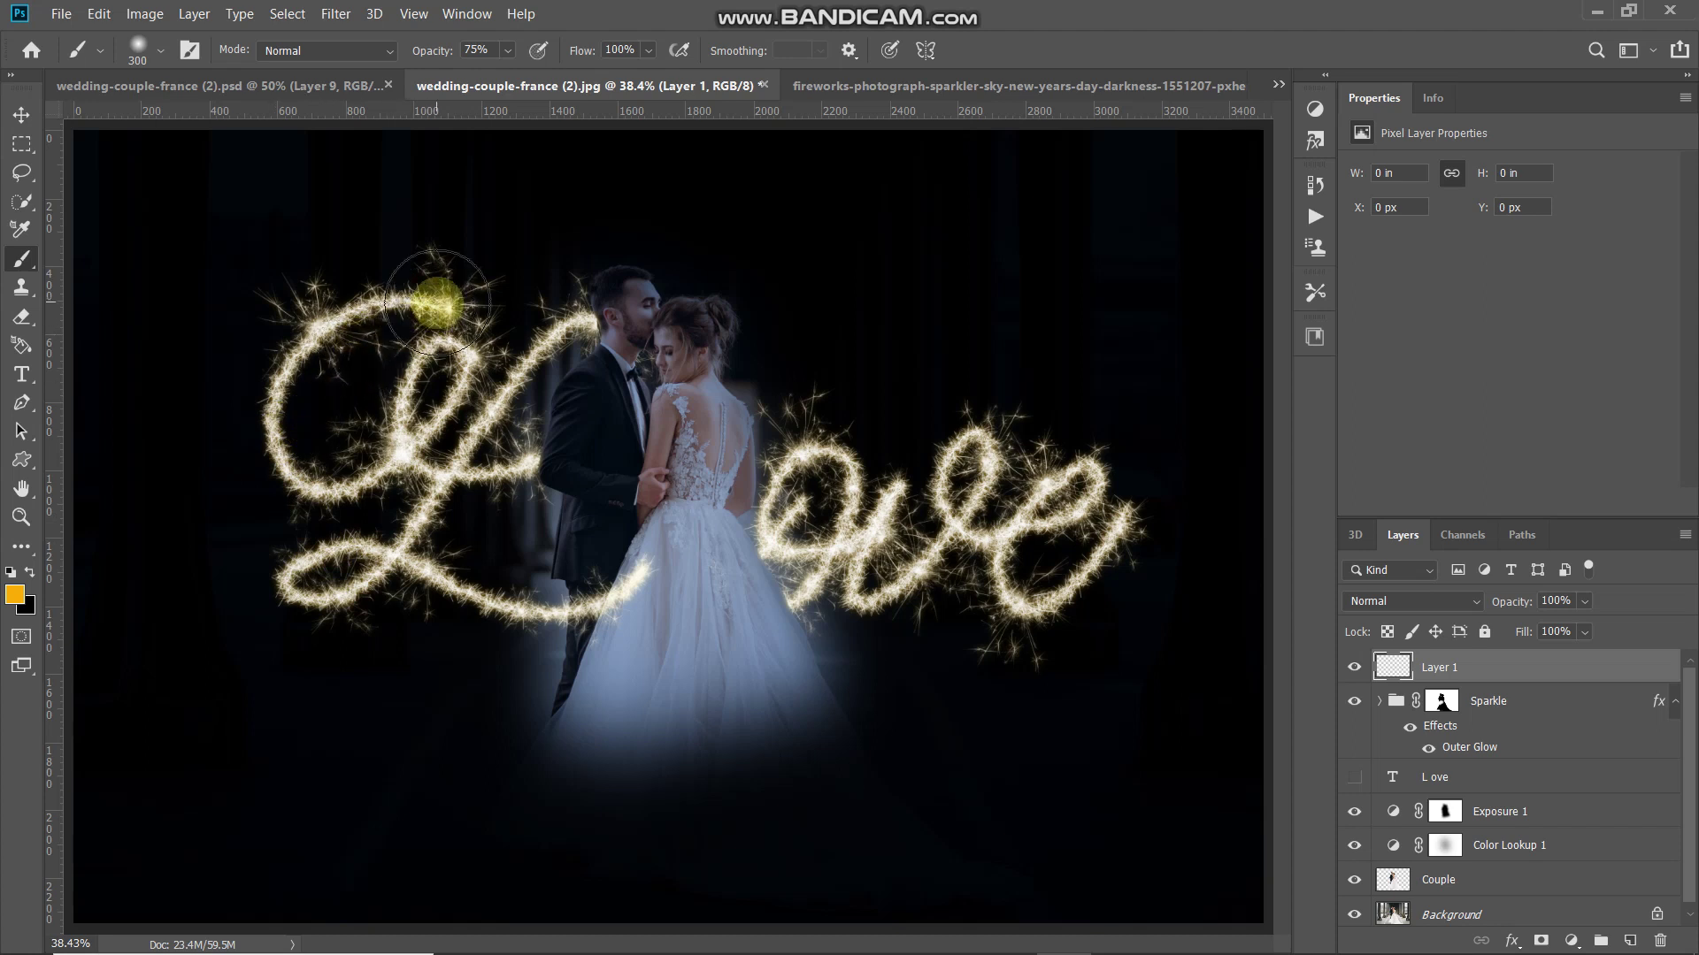
Paint over the whole word "Love" on the new layer with a soft 500 px brush at 100% opacity
key("bracketleft")
key("bracketright")
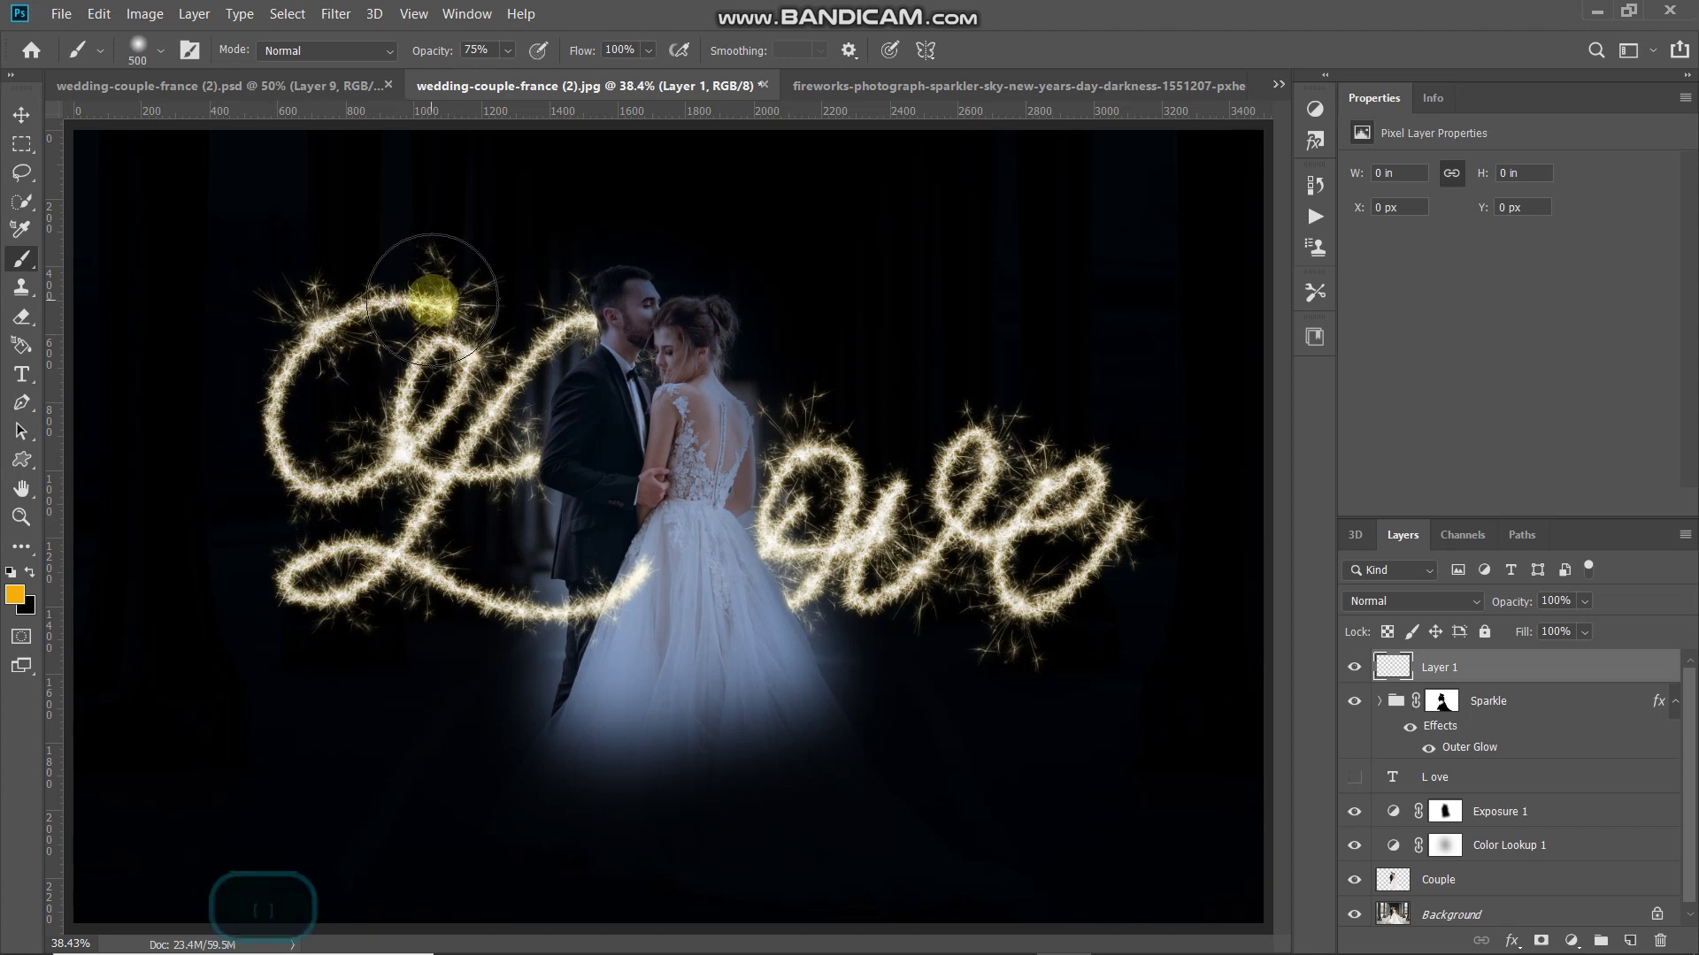
mouse_move(431, 301)
left_mouse_down()
mouse_move(416, 282)
mouse_move(292, 371)
mouse_move(270, 416)
left_mouse_up()
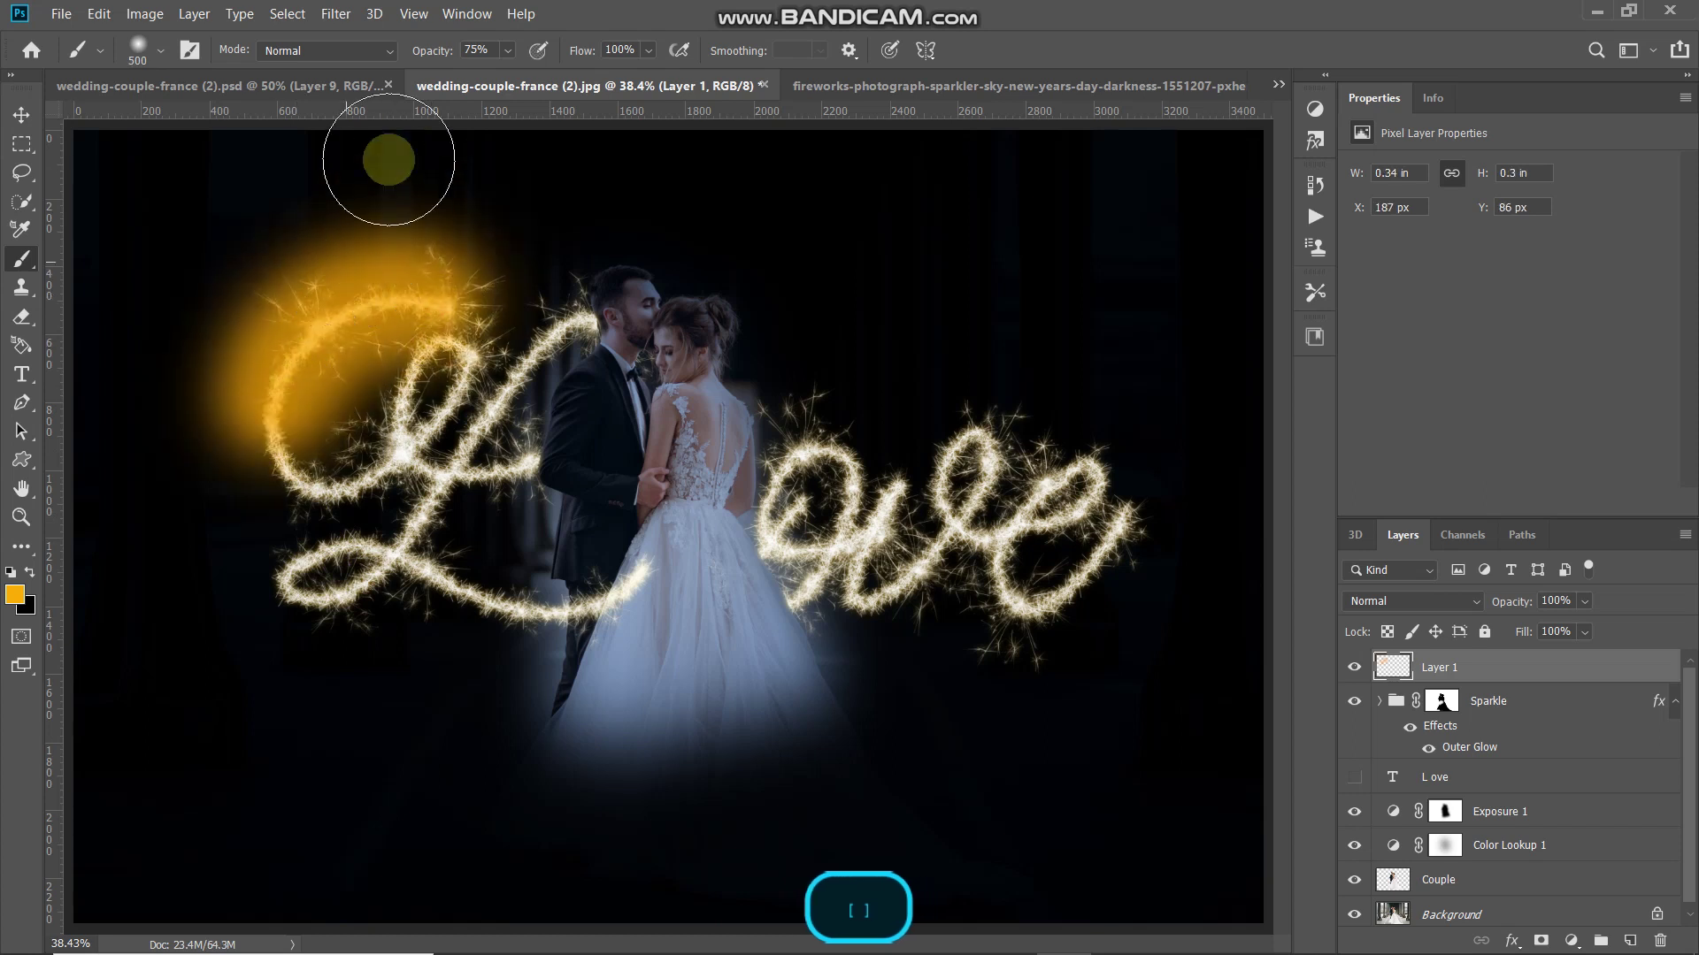
left_click(429, 55)
left_click_drag(429, 55, 645, 62)
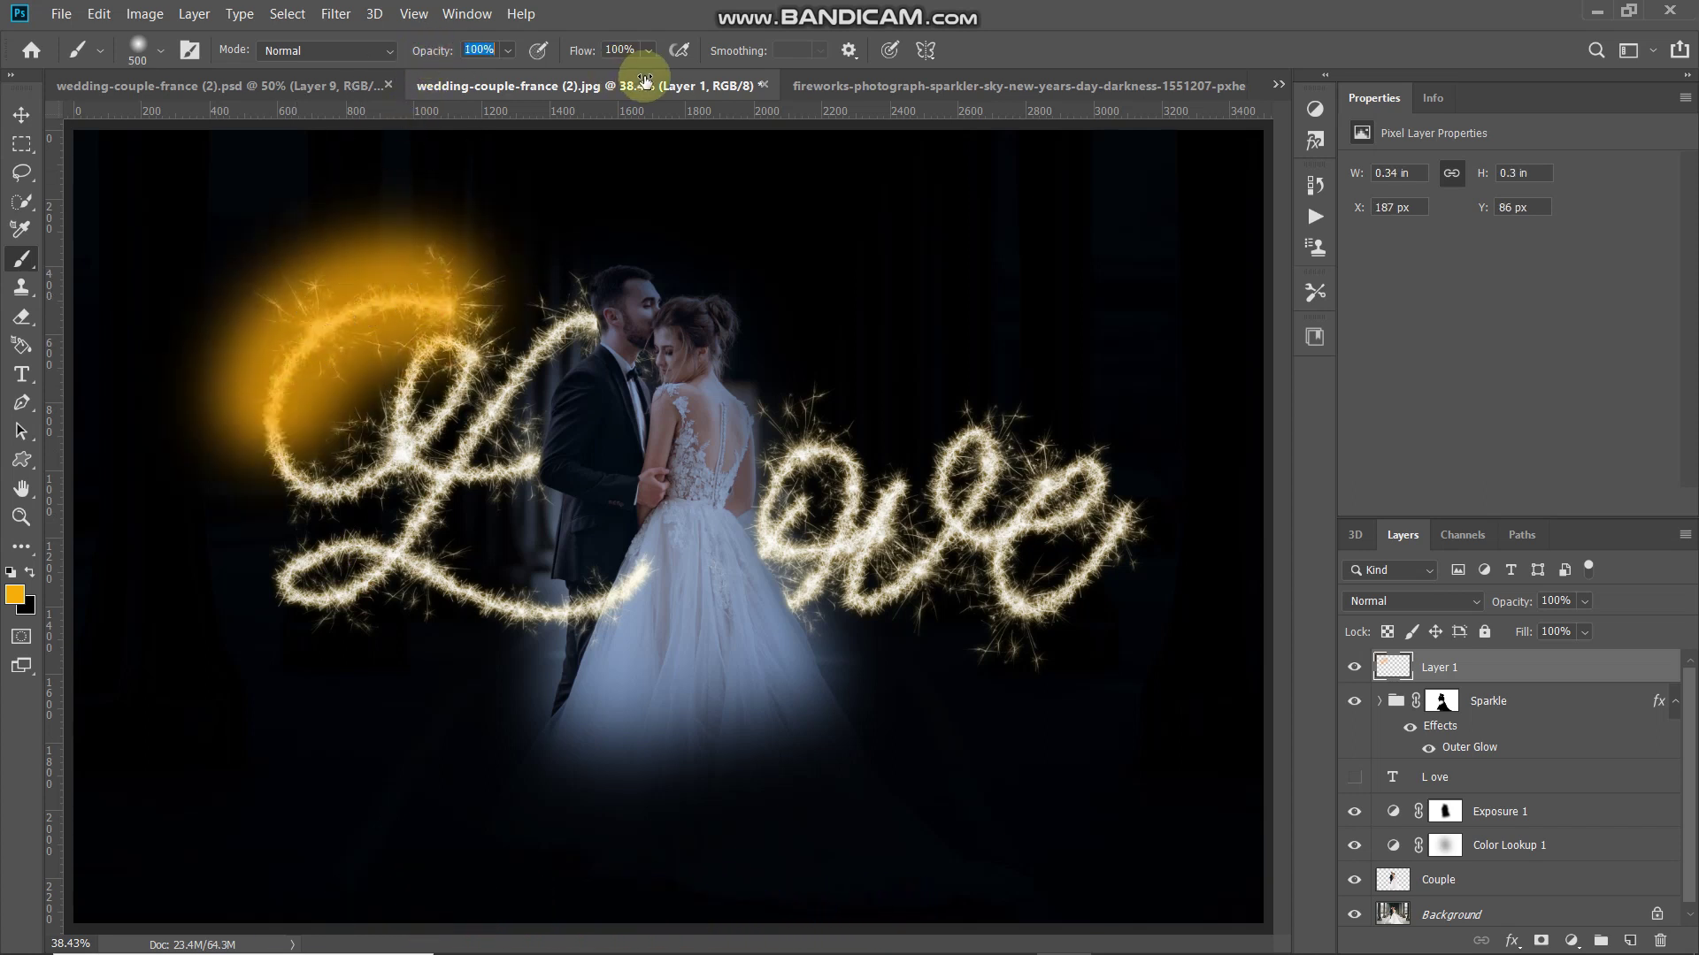
left_click(234, 347)
key("ctrl+z")
mouse_move(236, 342)
left_mouse_down()
mouse_move(396, 293)
mouse_move(304, 468)
mouse_move(551, 409)
mouse_move(280, 578)
mouse_move(616, 561)
mouse_move(814, 492)
mouse_move(1160, 541)
mouse_move(1114, 593)
mouse_move(1238, 625)
left_mouse_up()
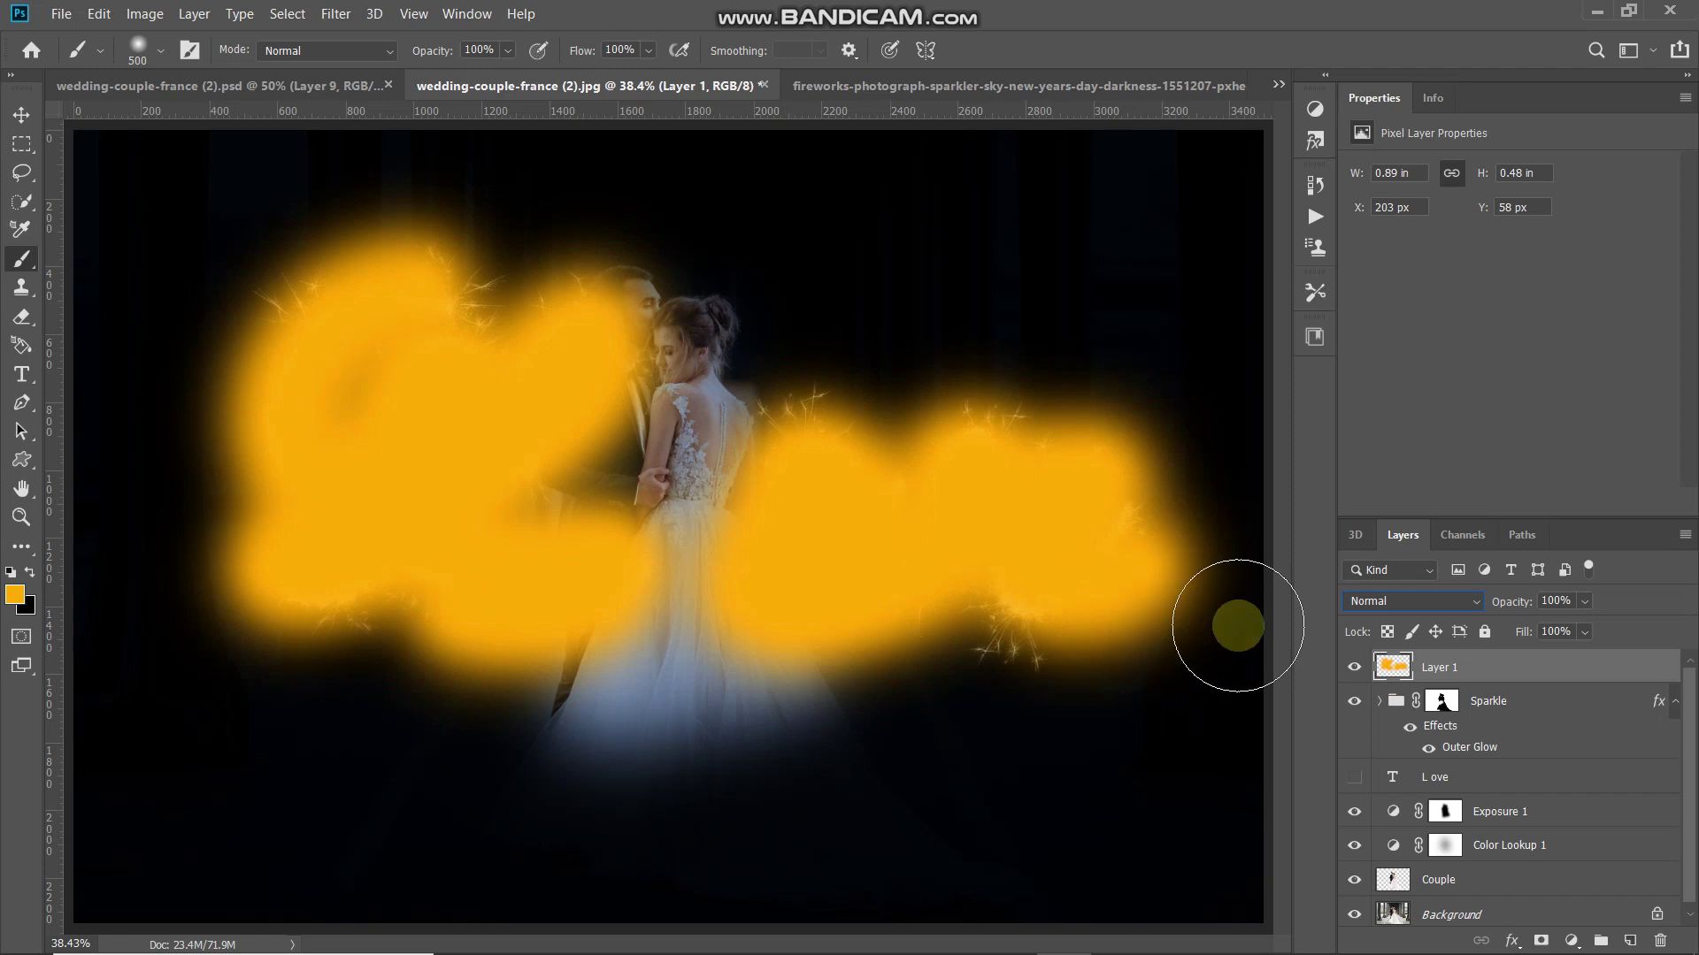
Set the painted layer's blend mode to Linear Dodge (Add) and its opacity to 5%
left_click(1363, 607)
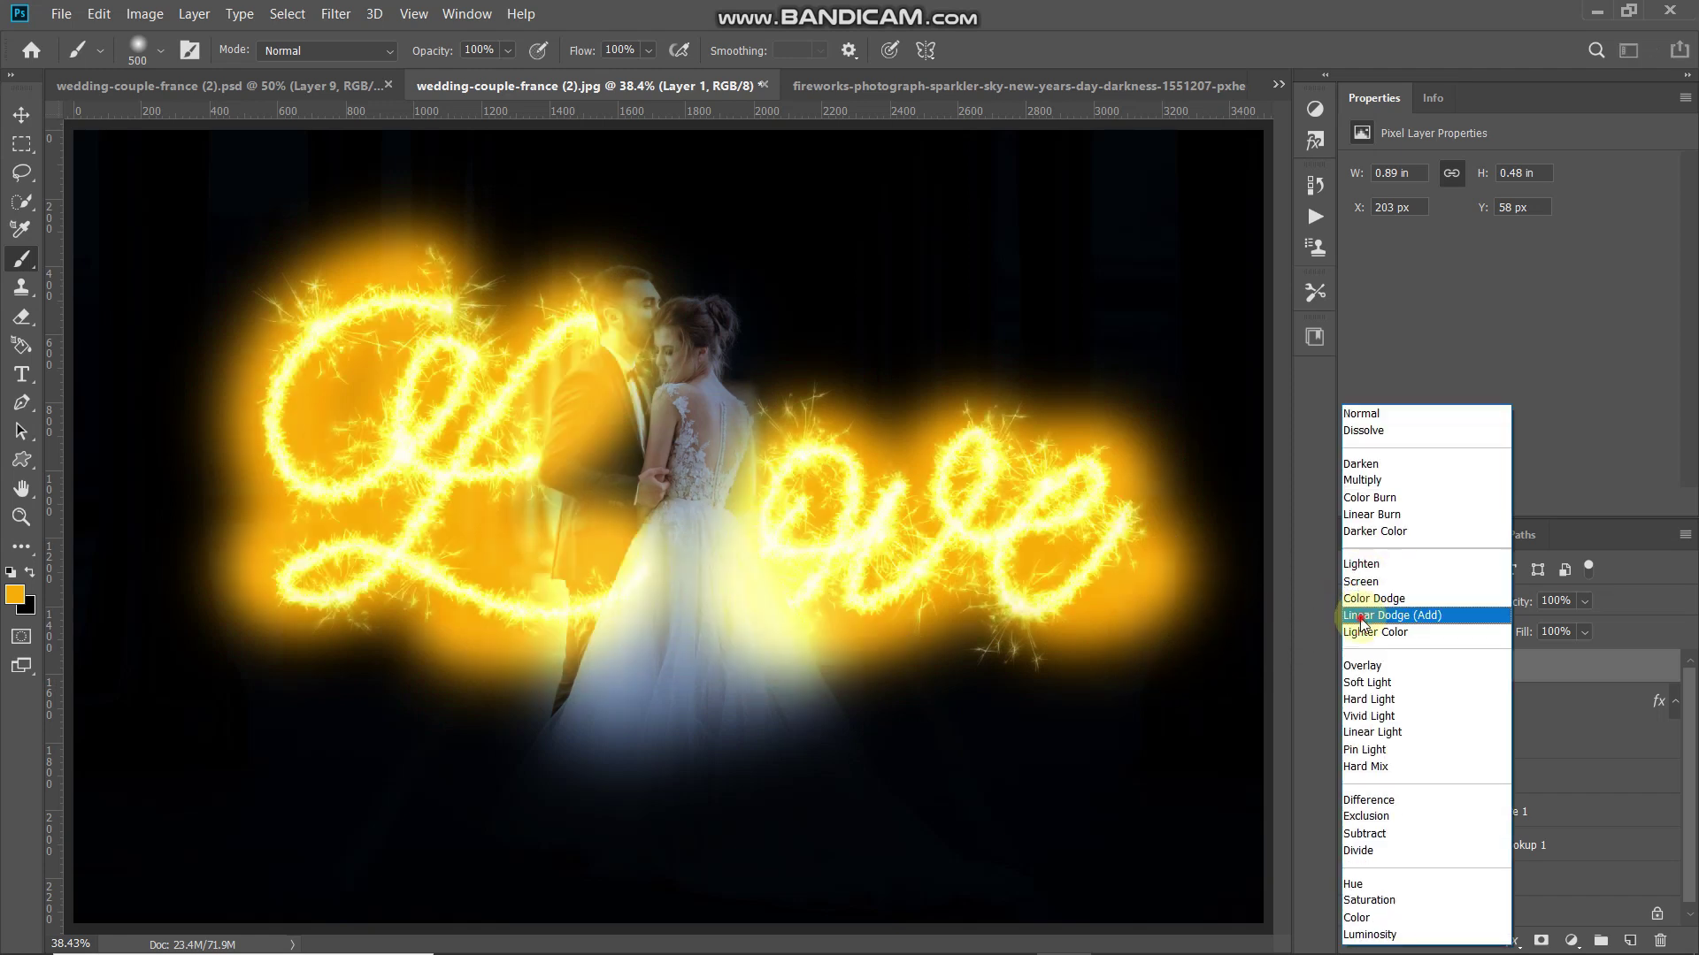
left_click(1361, 618)
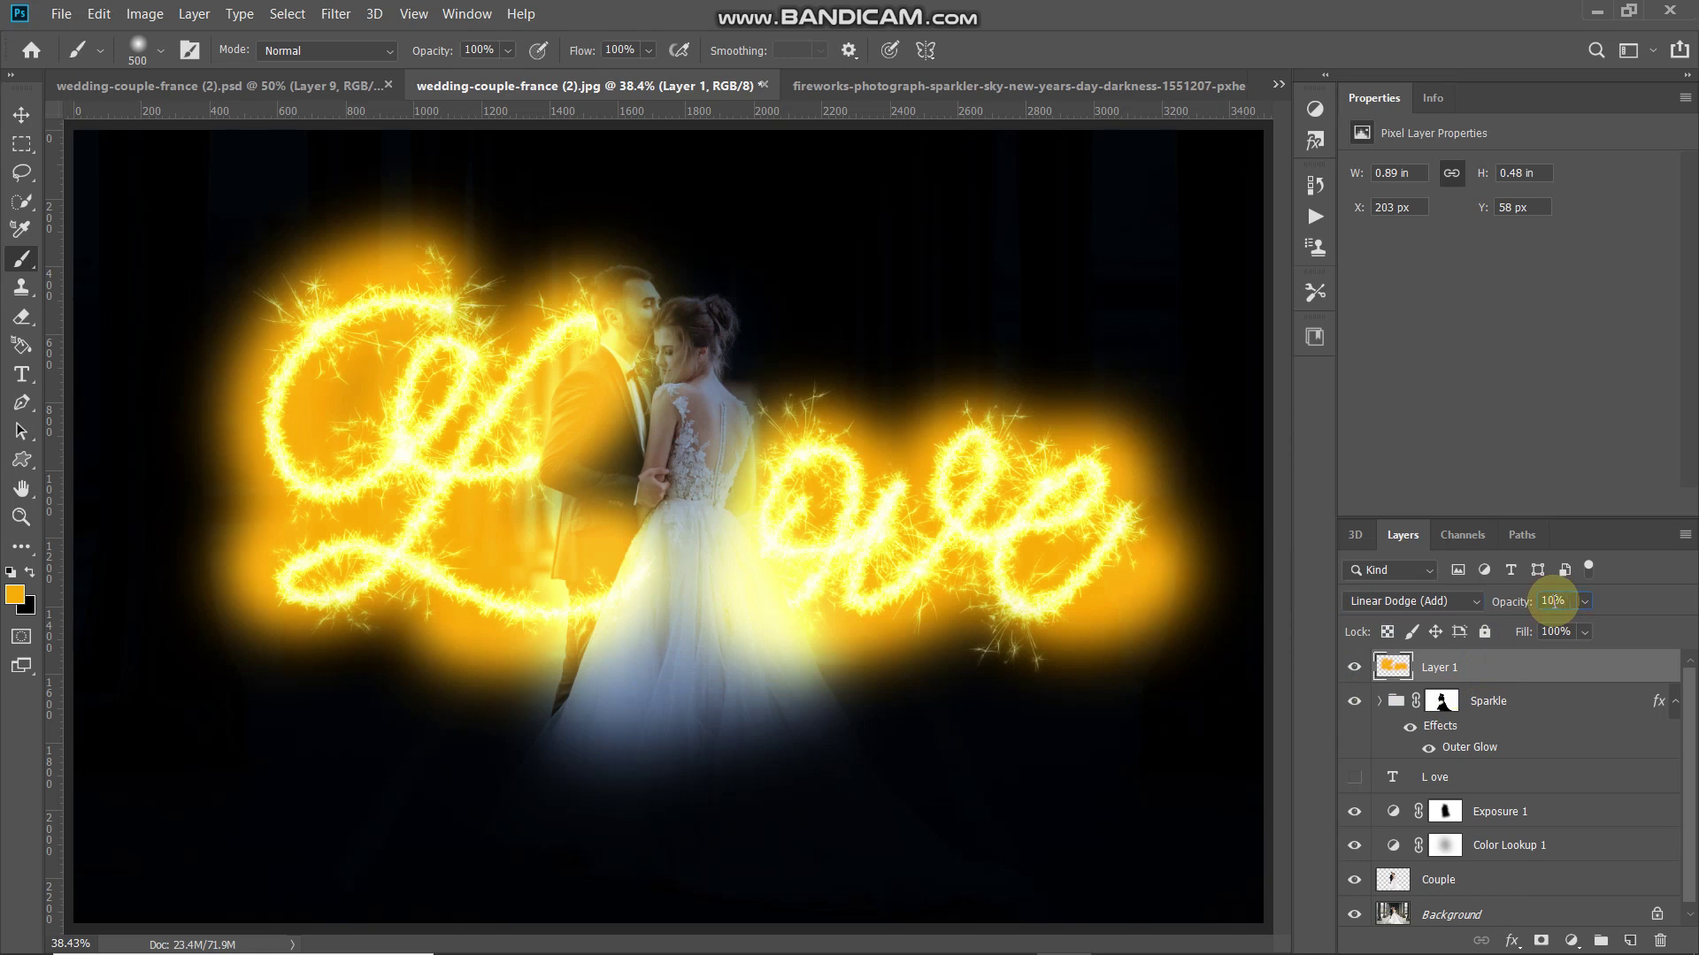
type("5")
key("Return")
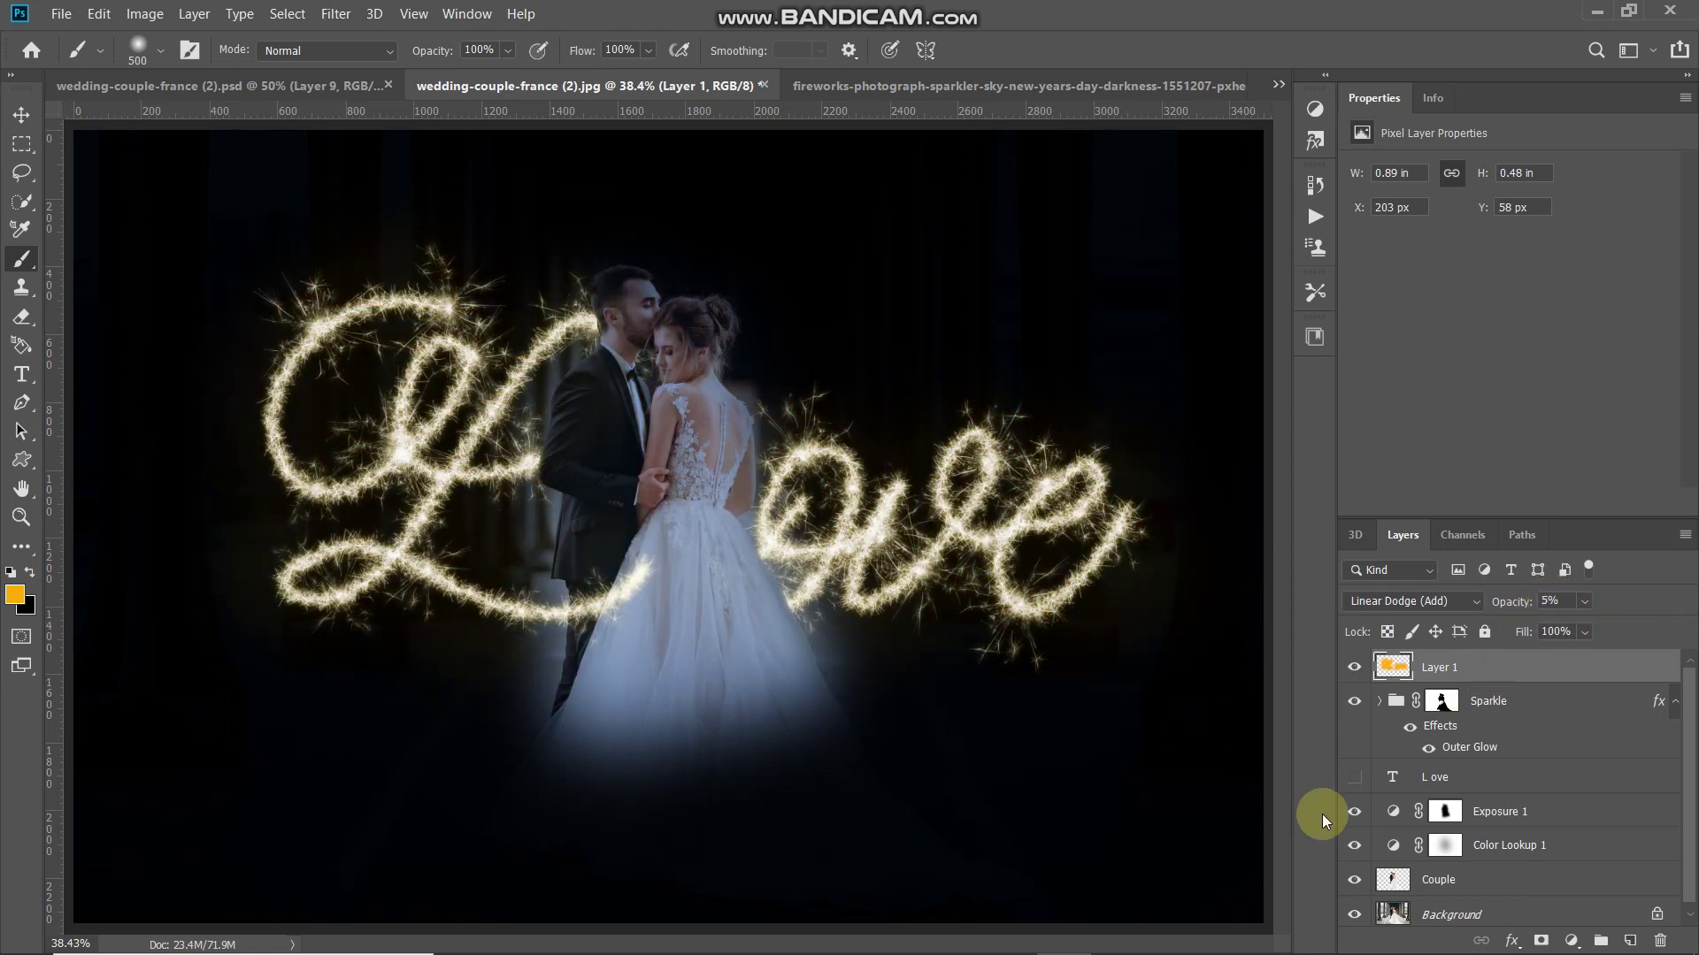
Mask the painted glow layer to the area outside the Couple layer's outline and compare the image with the layer hidden and shown
left_click(1396, 888, "ctrl")
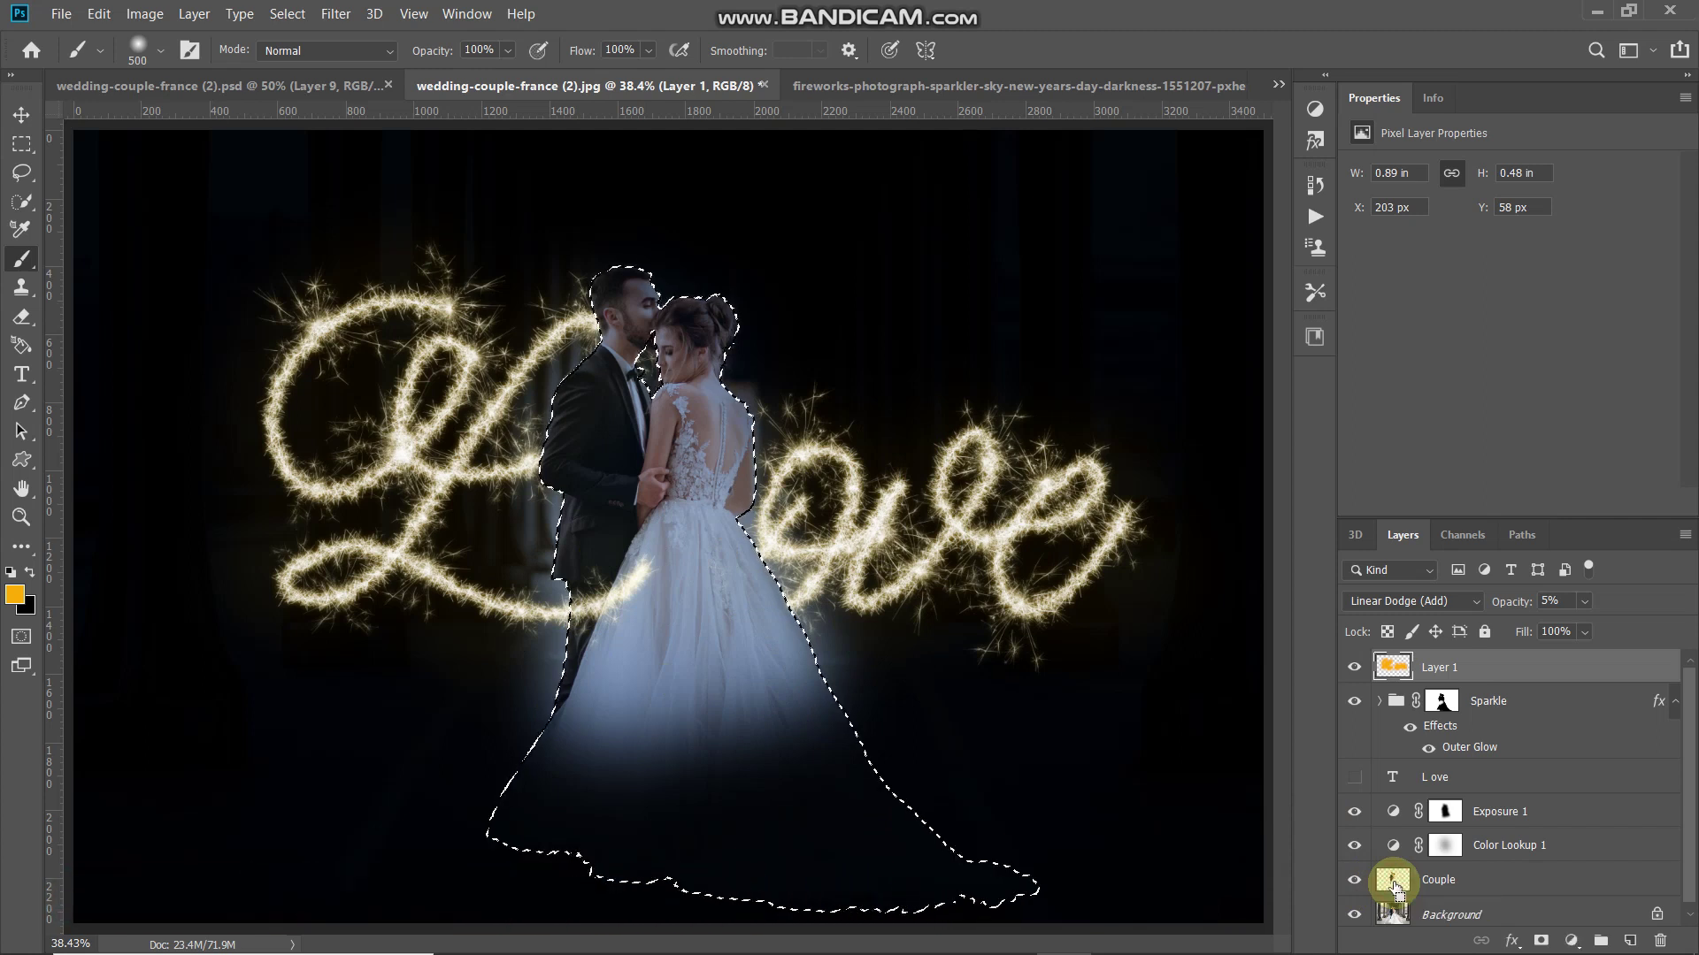
key("ctrl+shift+i")
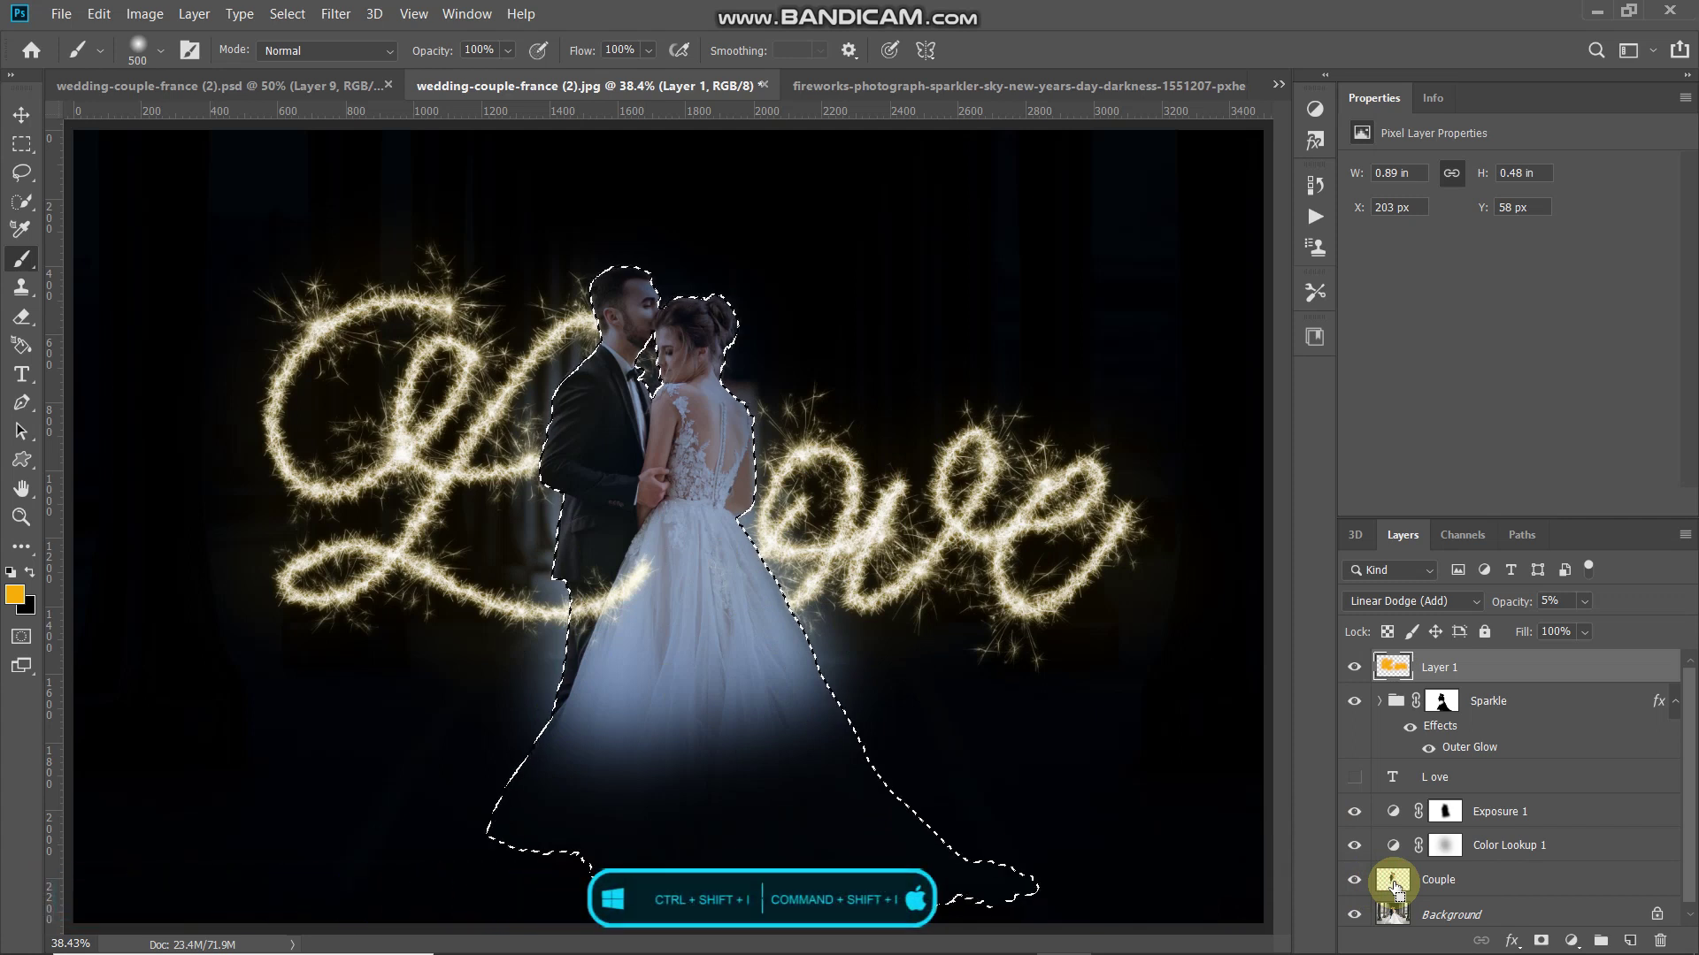
key("ctrl+shift+i")
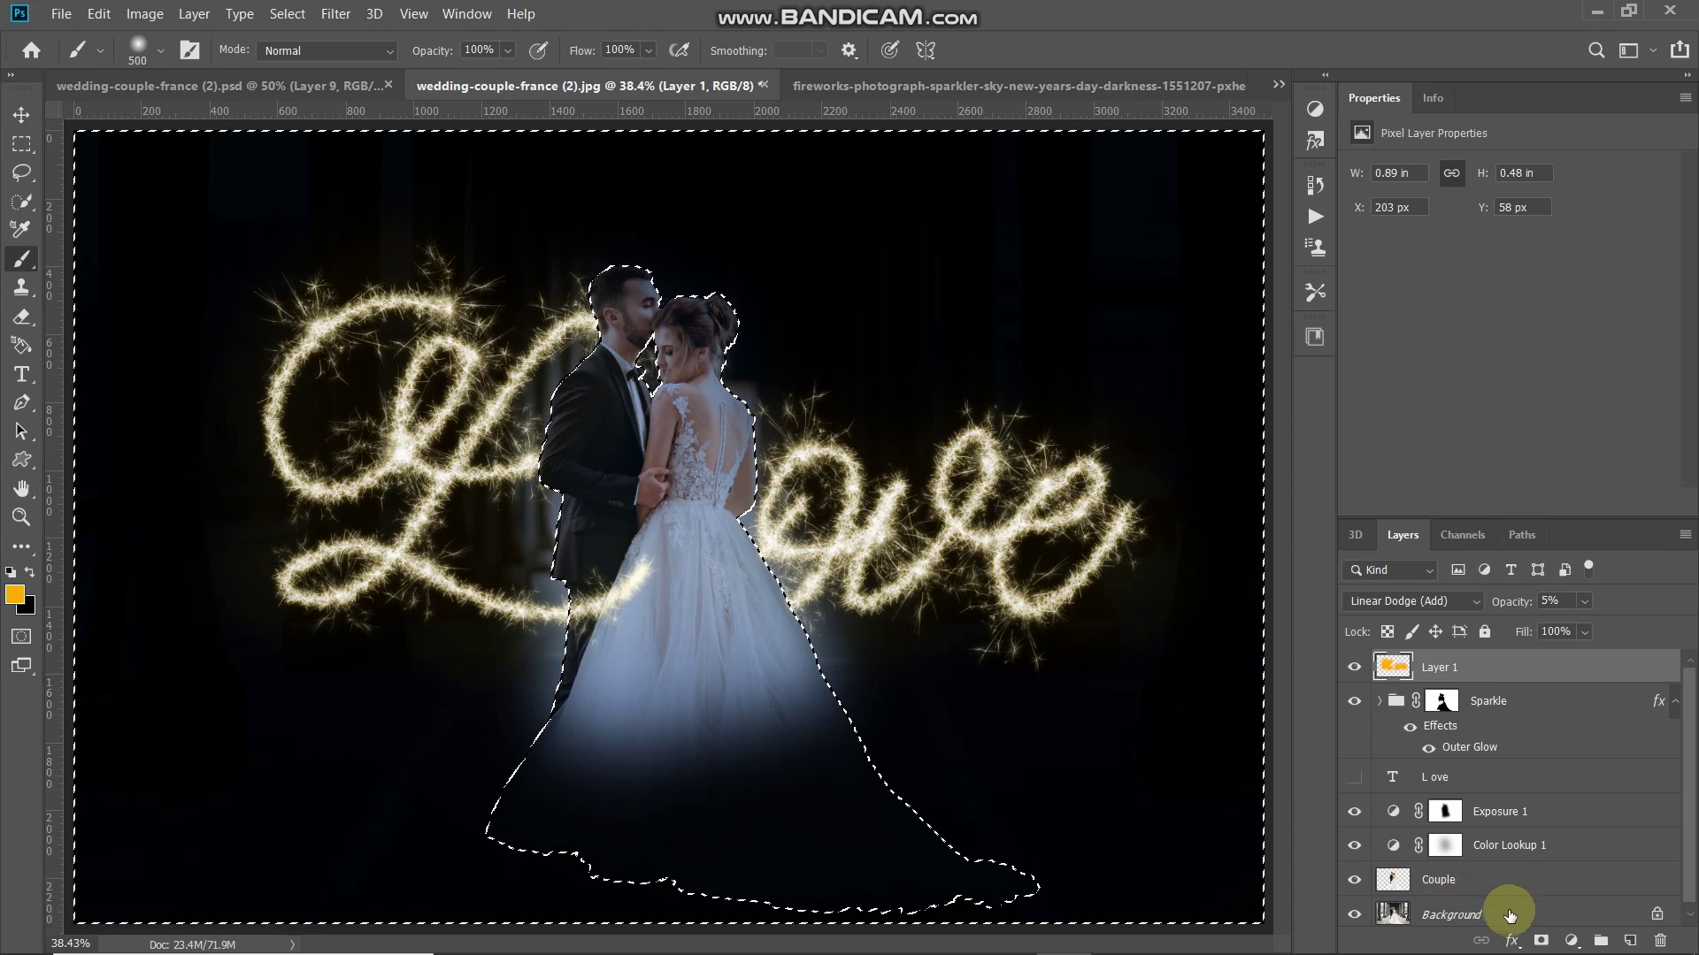
left_click(1541, 941)
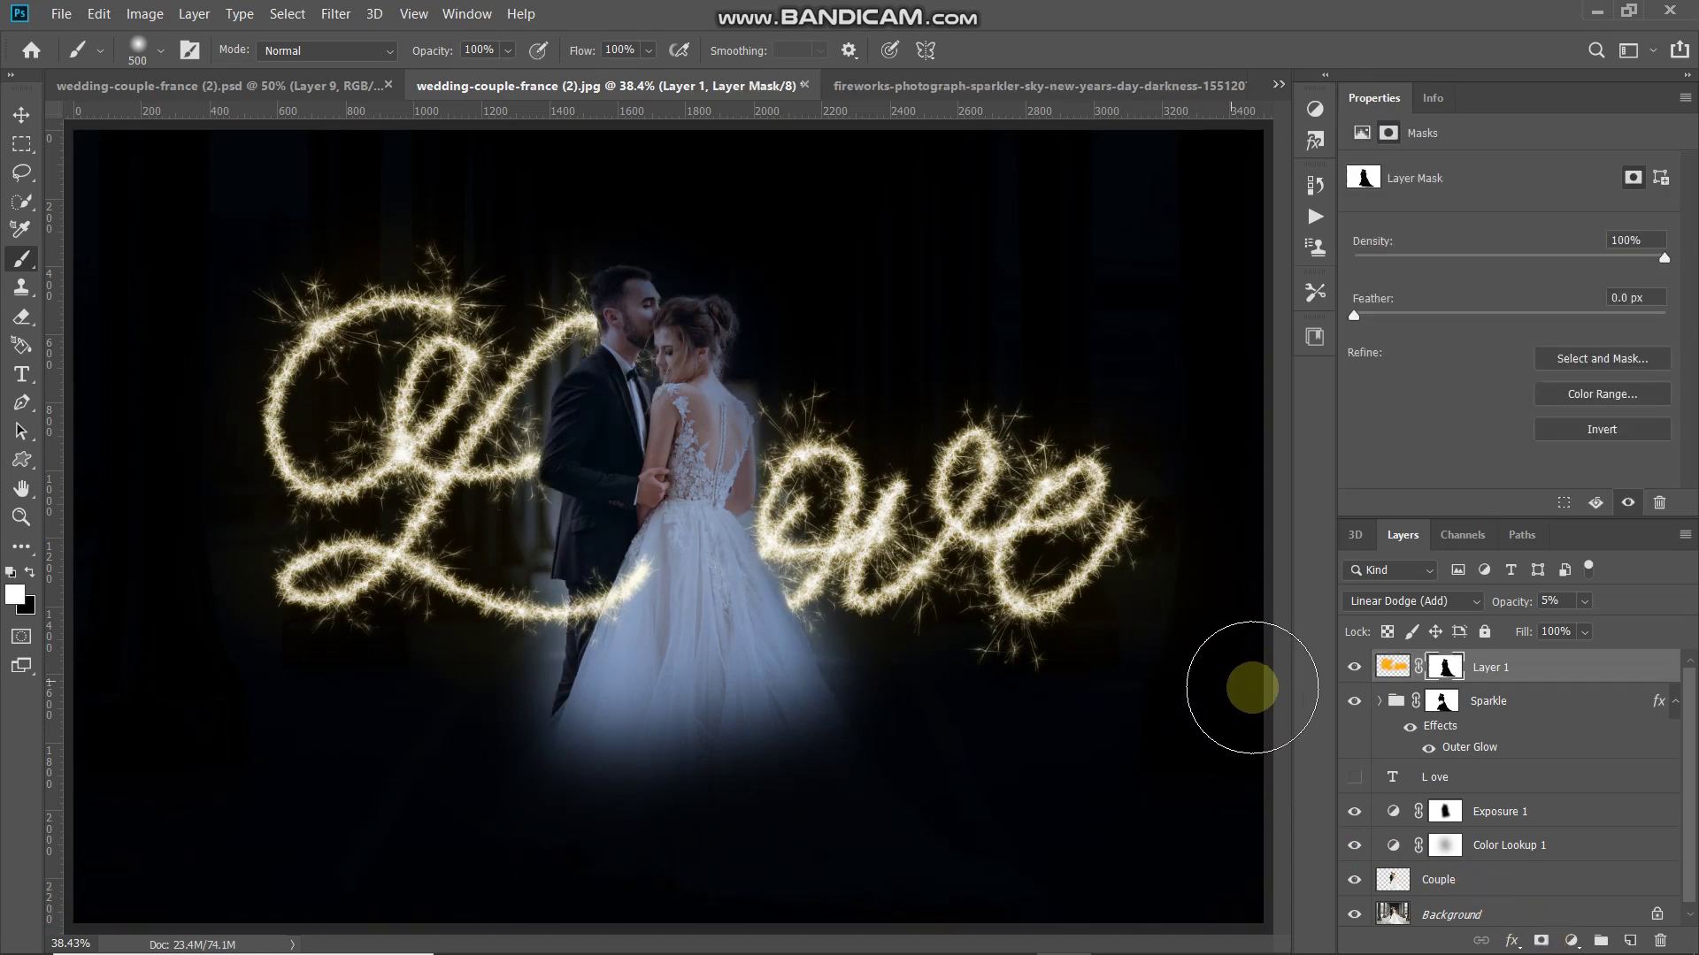
left_click(1358, 671)
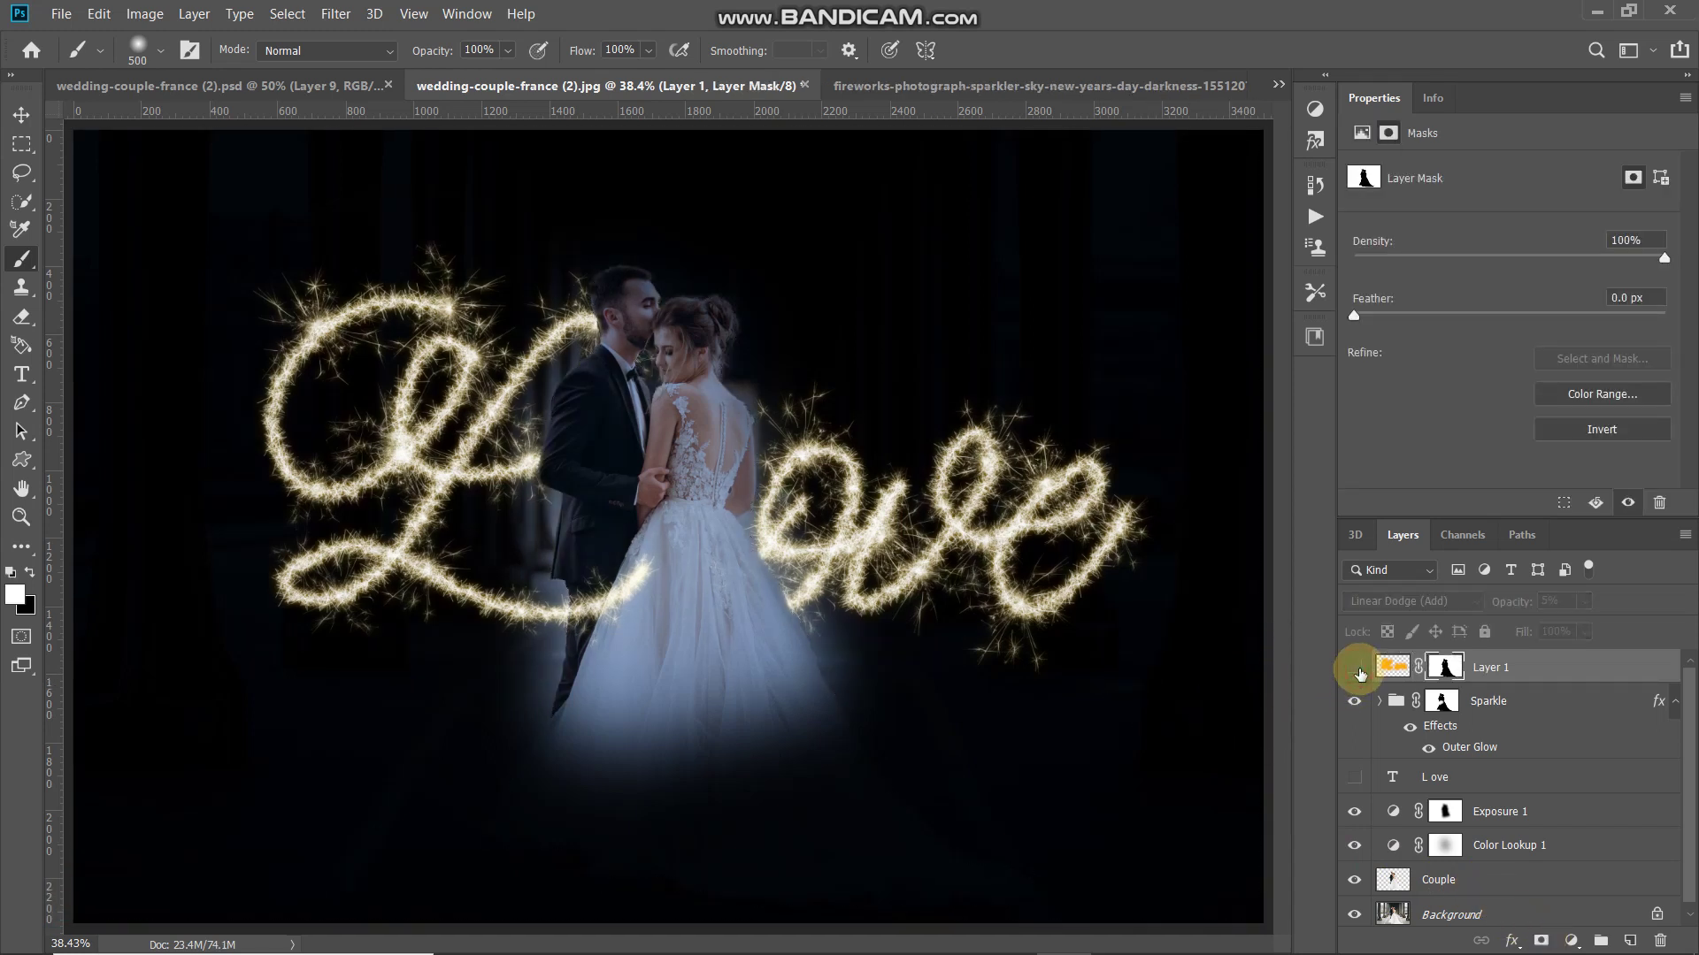
left_click(1358, 670)
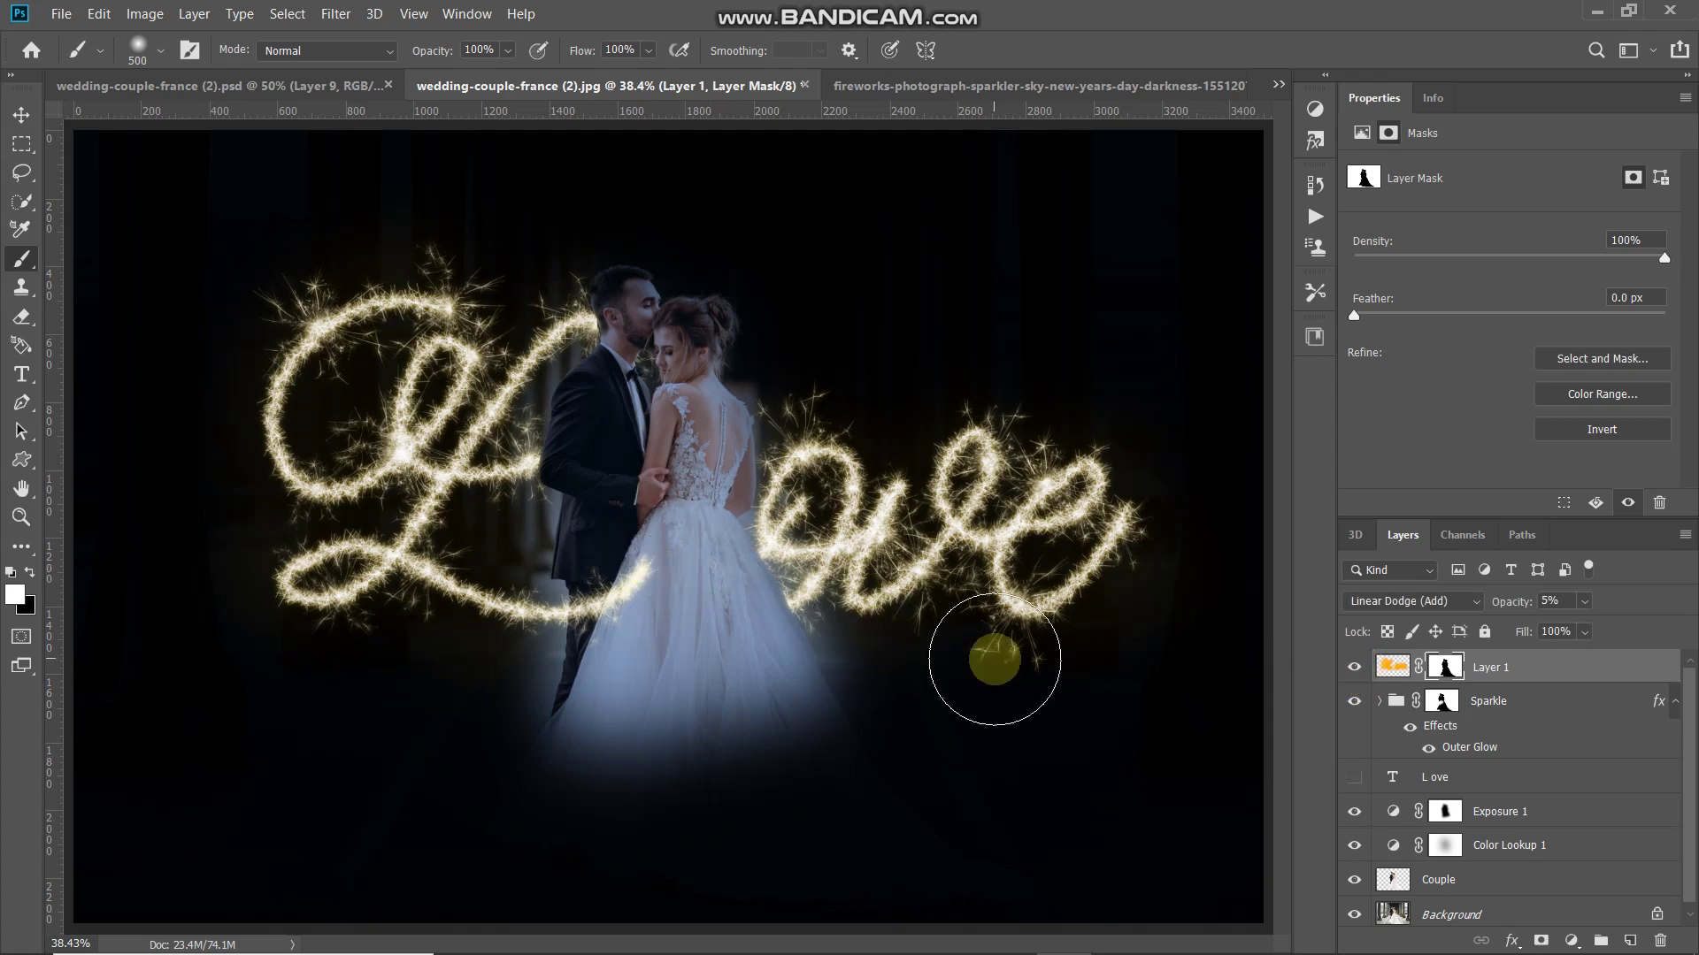
Add an Exposure adjustment layer above Exposure 1 and set its exposure to +2.09
left_click(1539, 814)
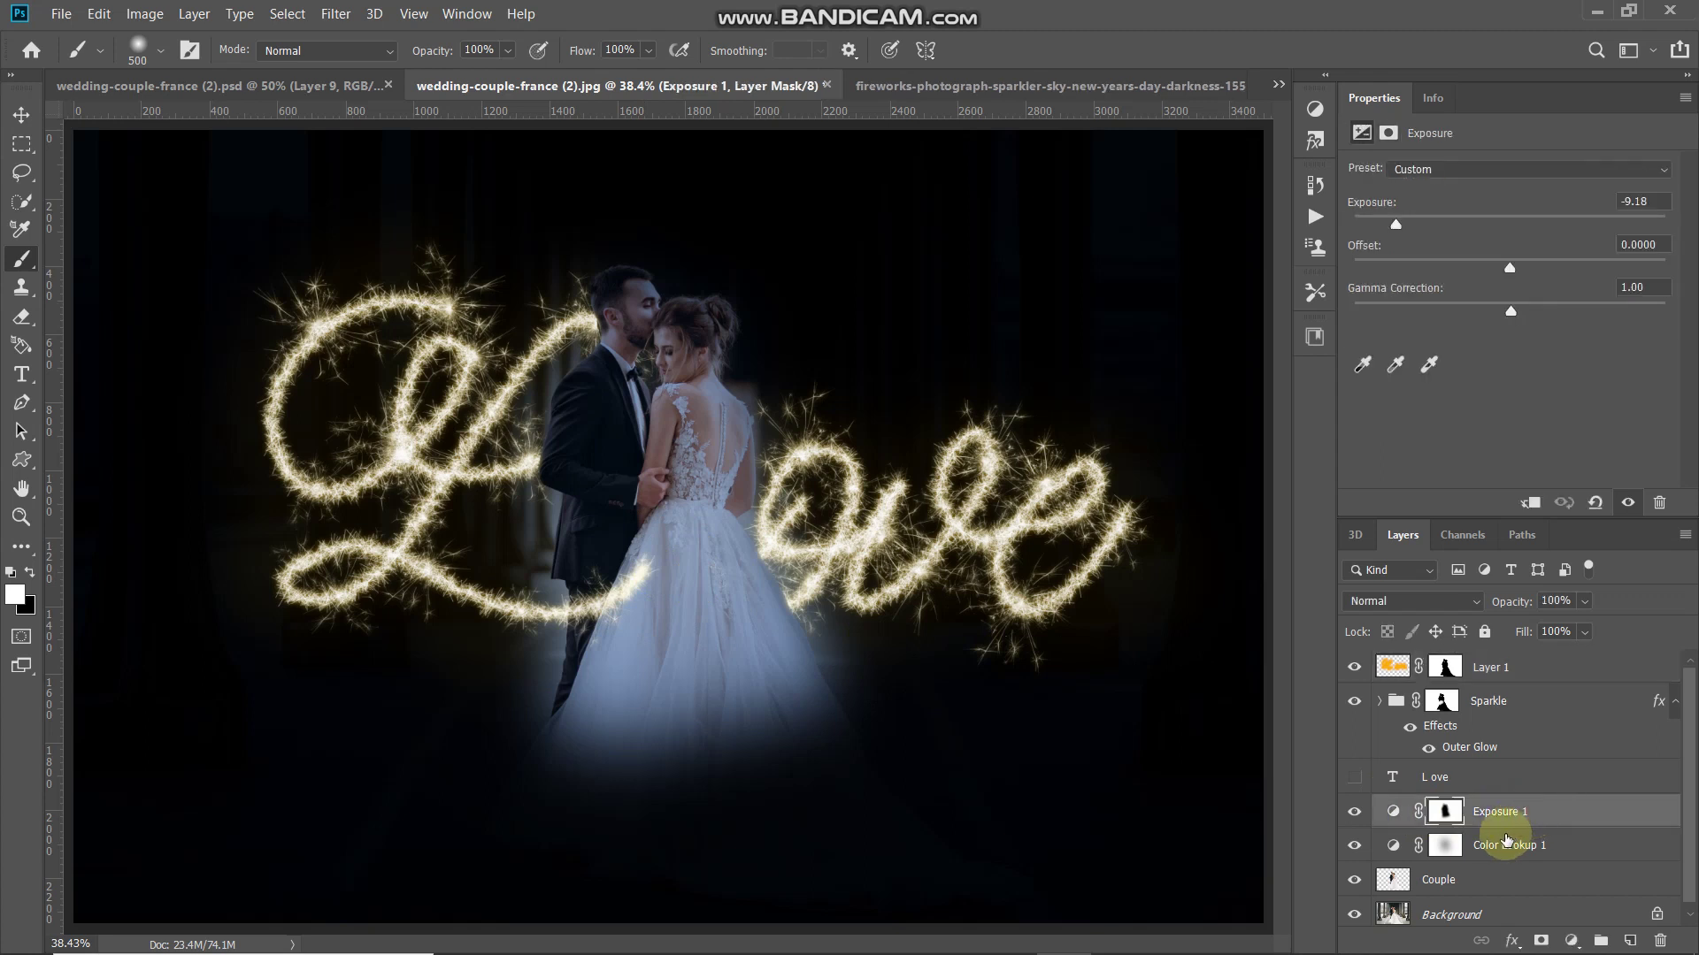
left_click(1568, 942)
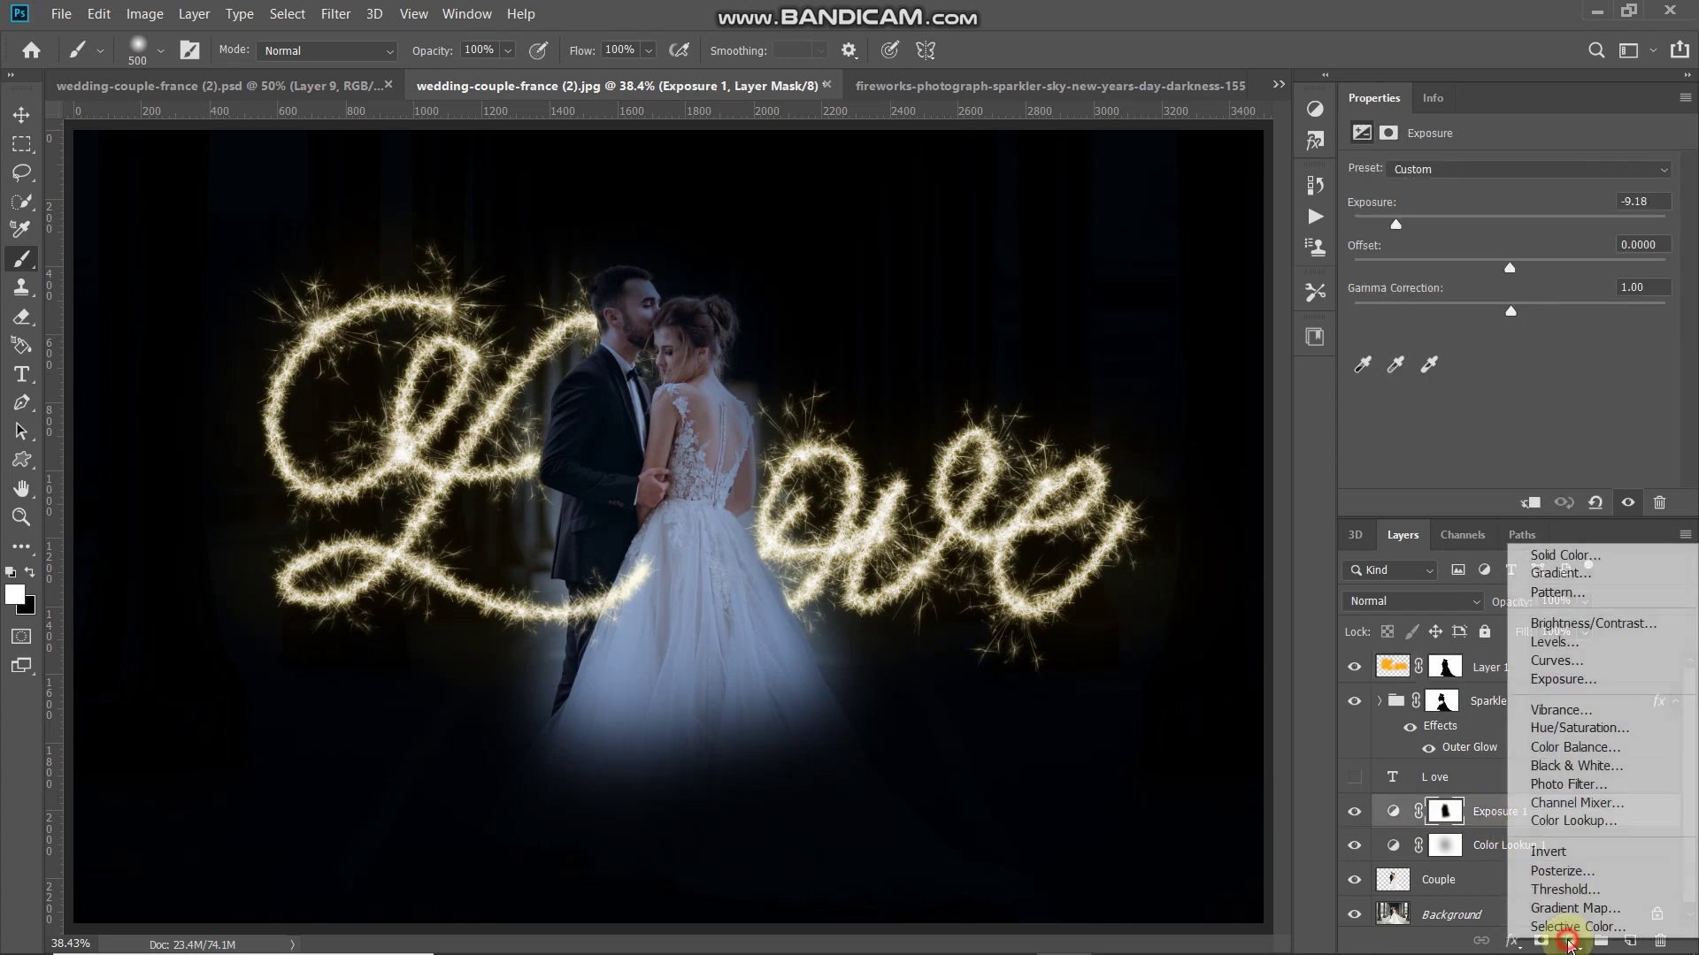
left_click(1540, 683)
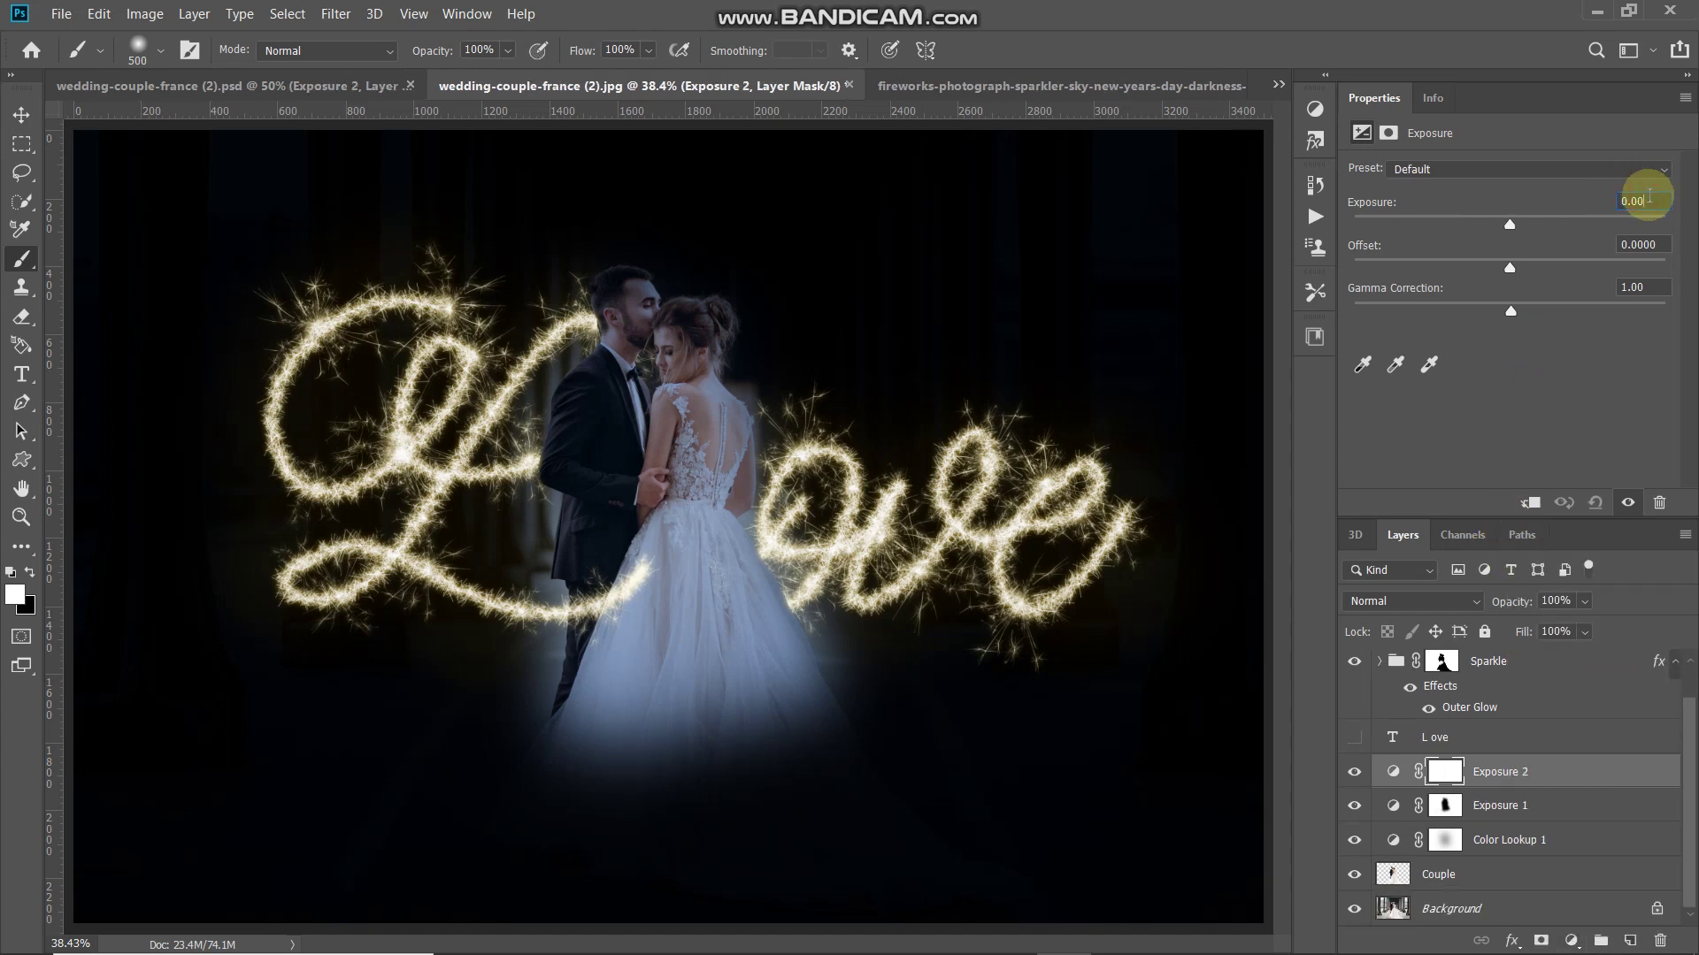
type("2.")
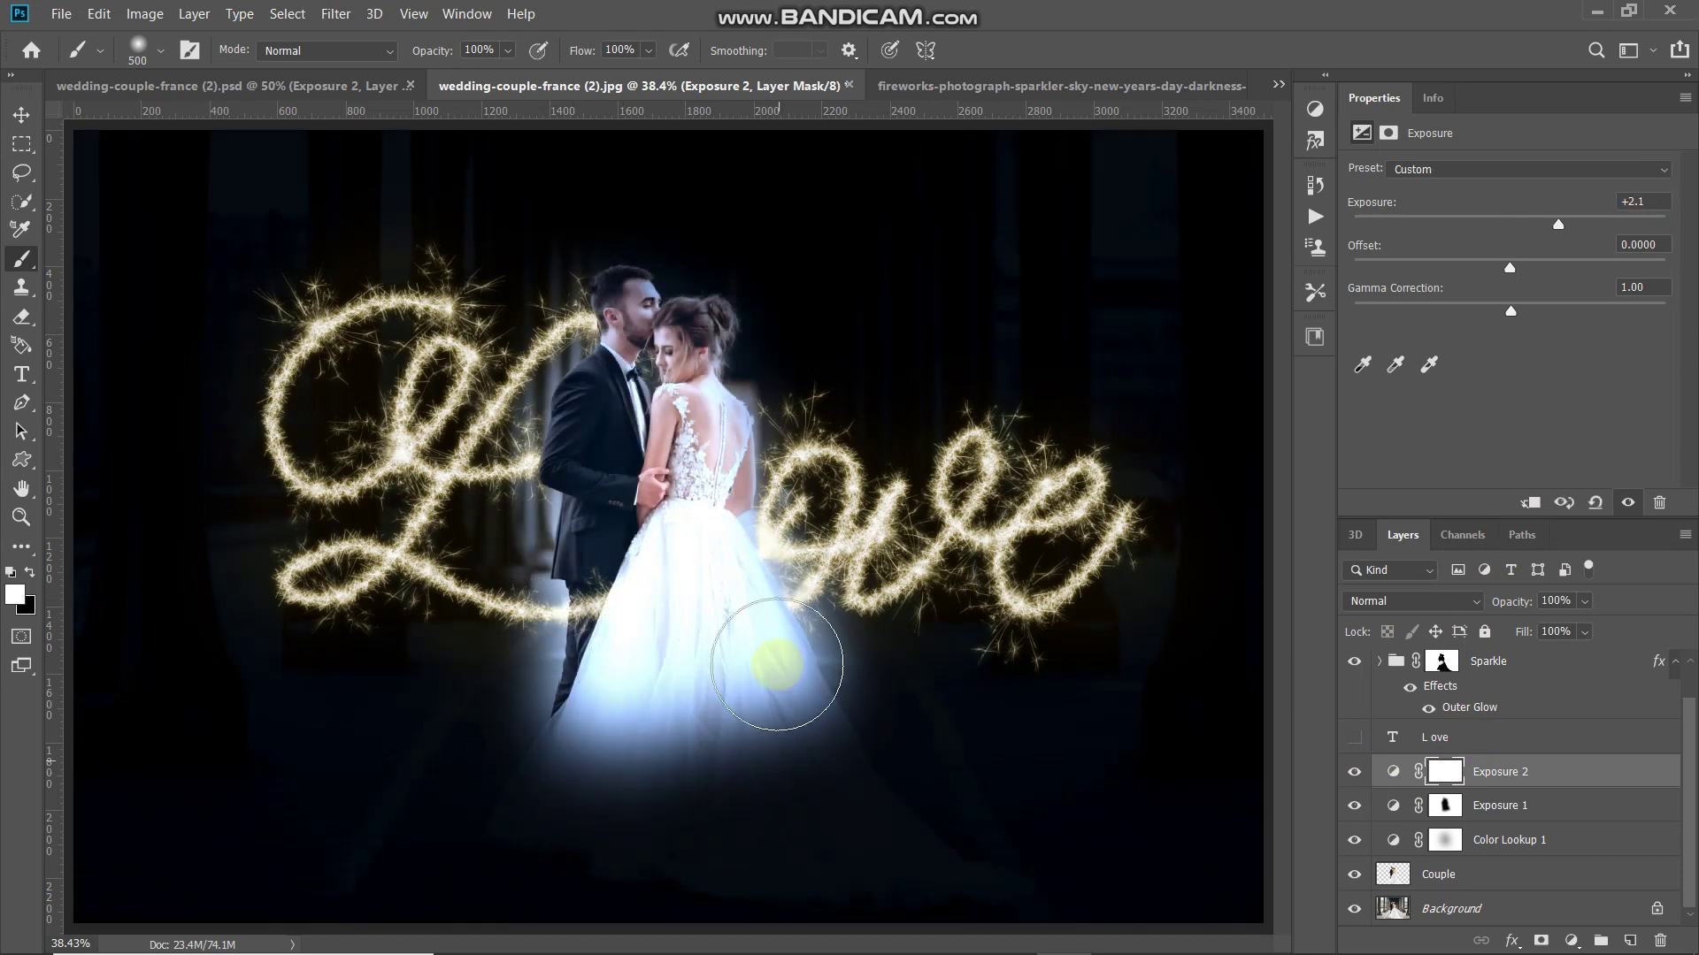
Limit the new exposure layer with Blend If on the underlying layer, splitting the blacks to 0/151 and the whites to 206/255
double_click(1605, 779)
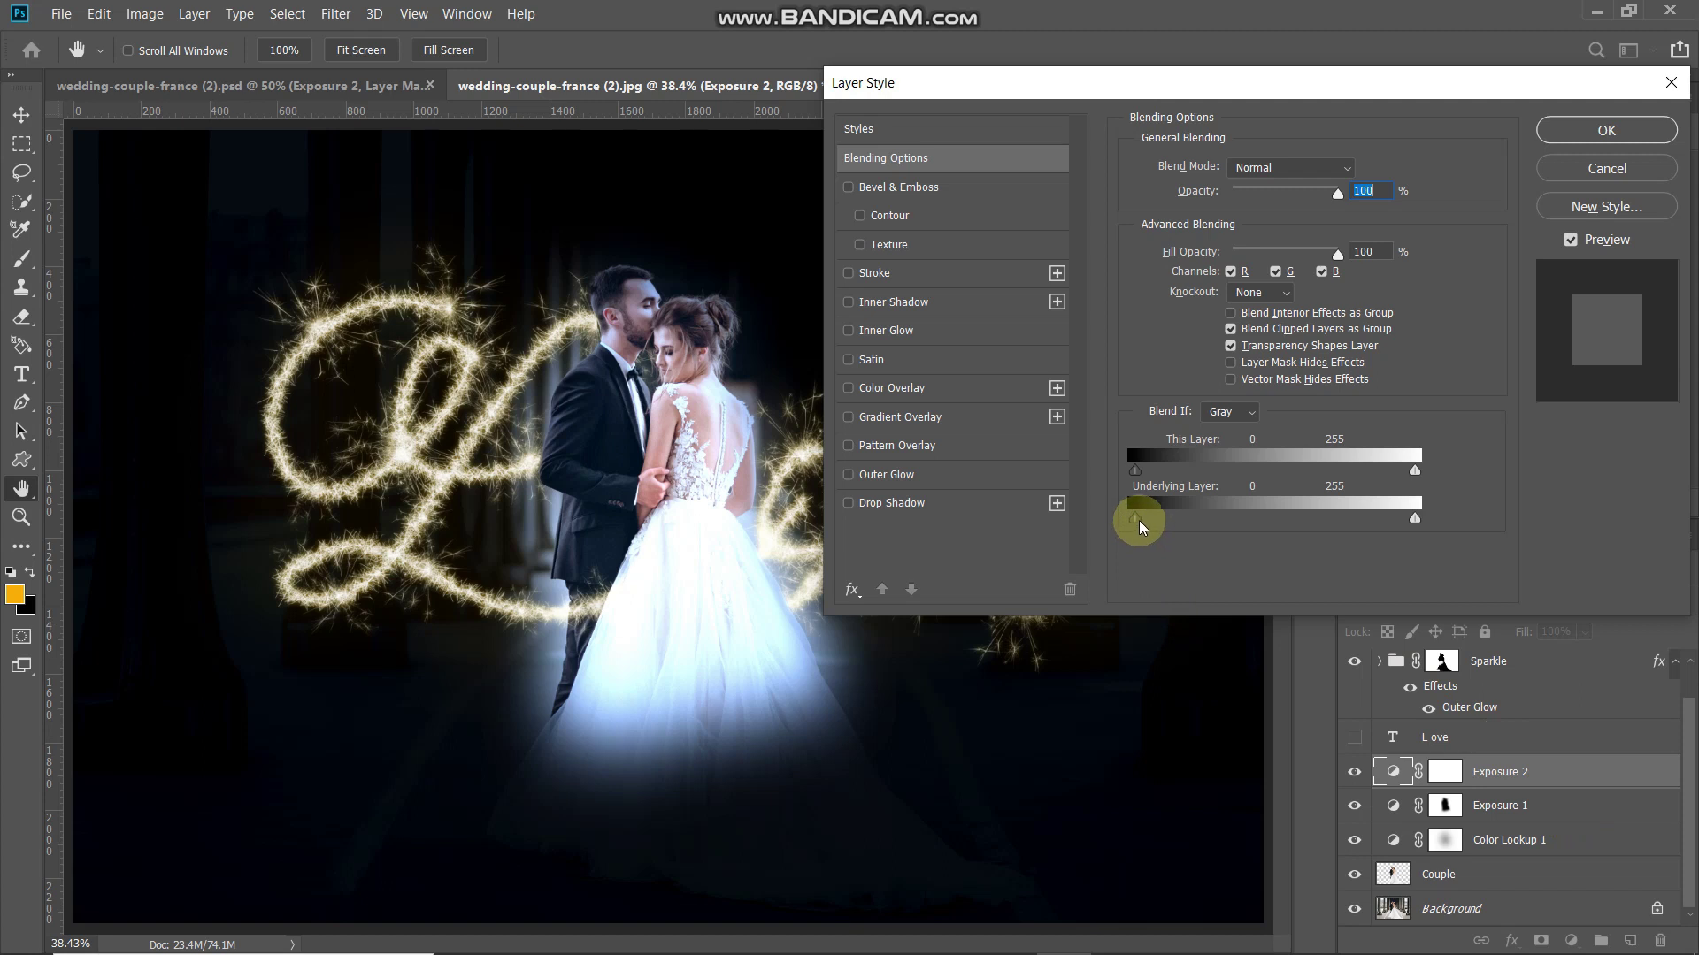
left_click_drag(1136, 520, 1303, 520)
left_click_drag(1414, 520, 1358, 520)
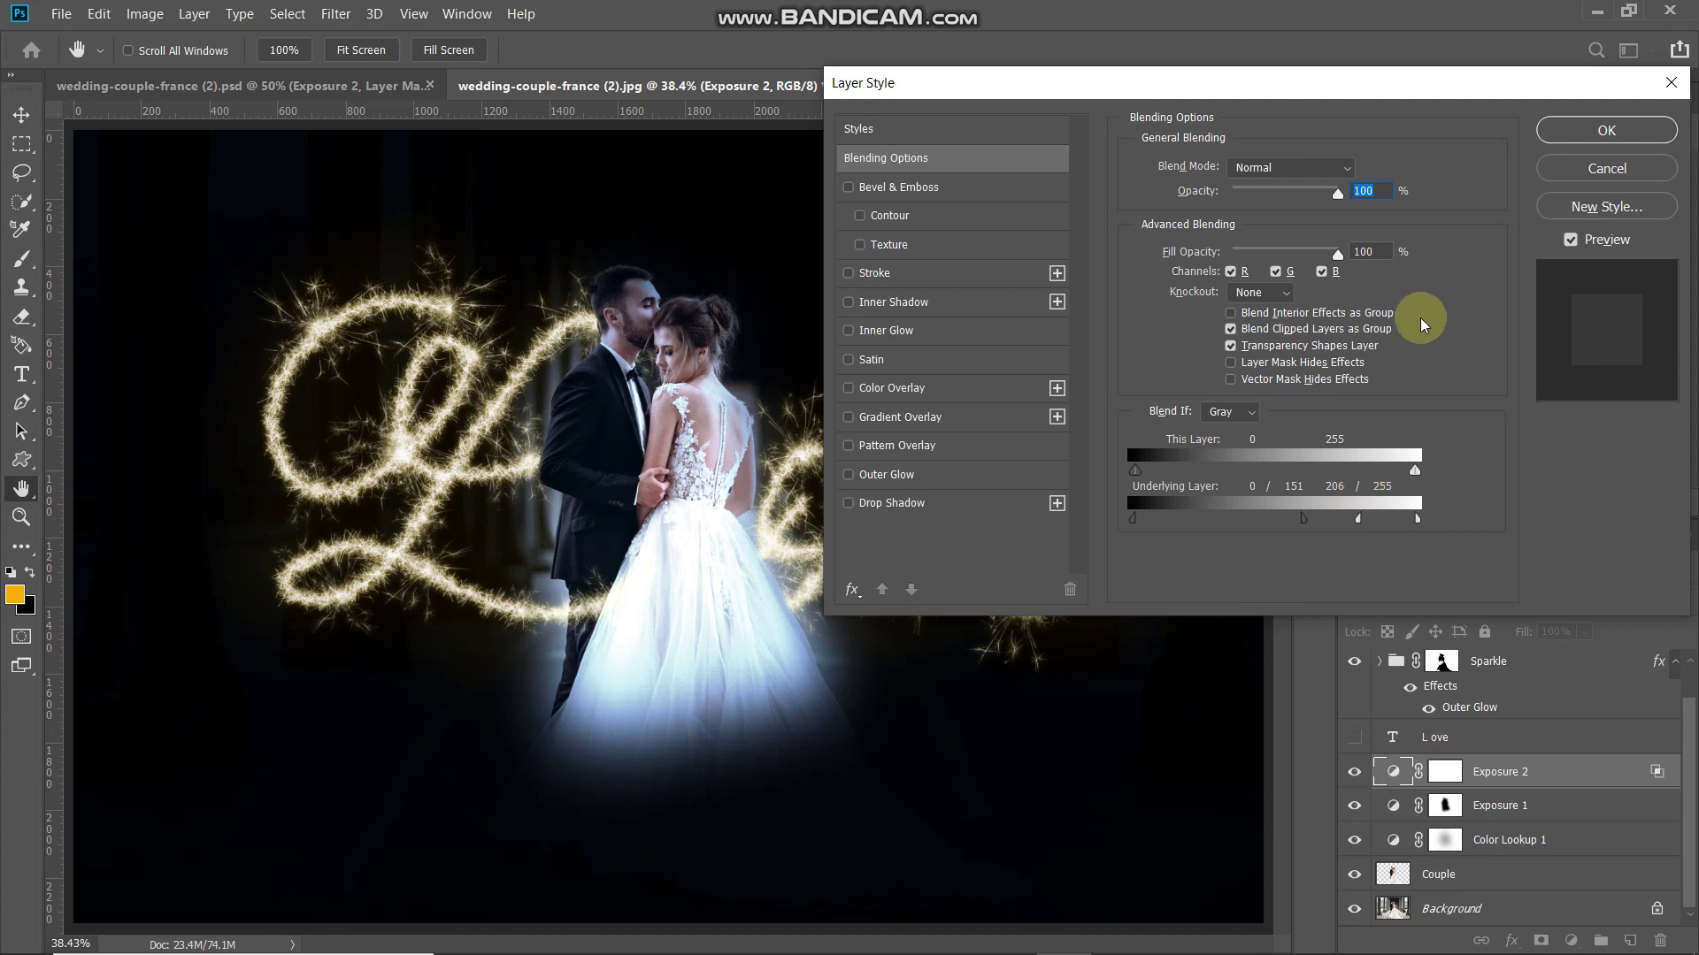
left_click(1554, 130)
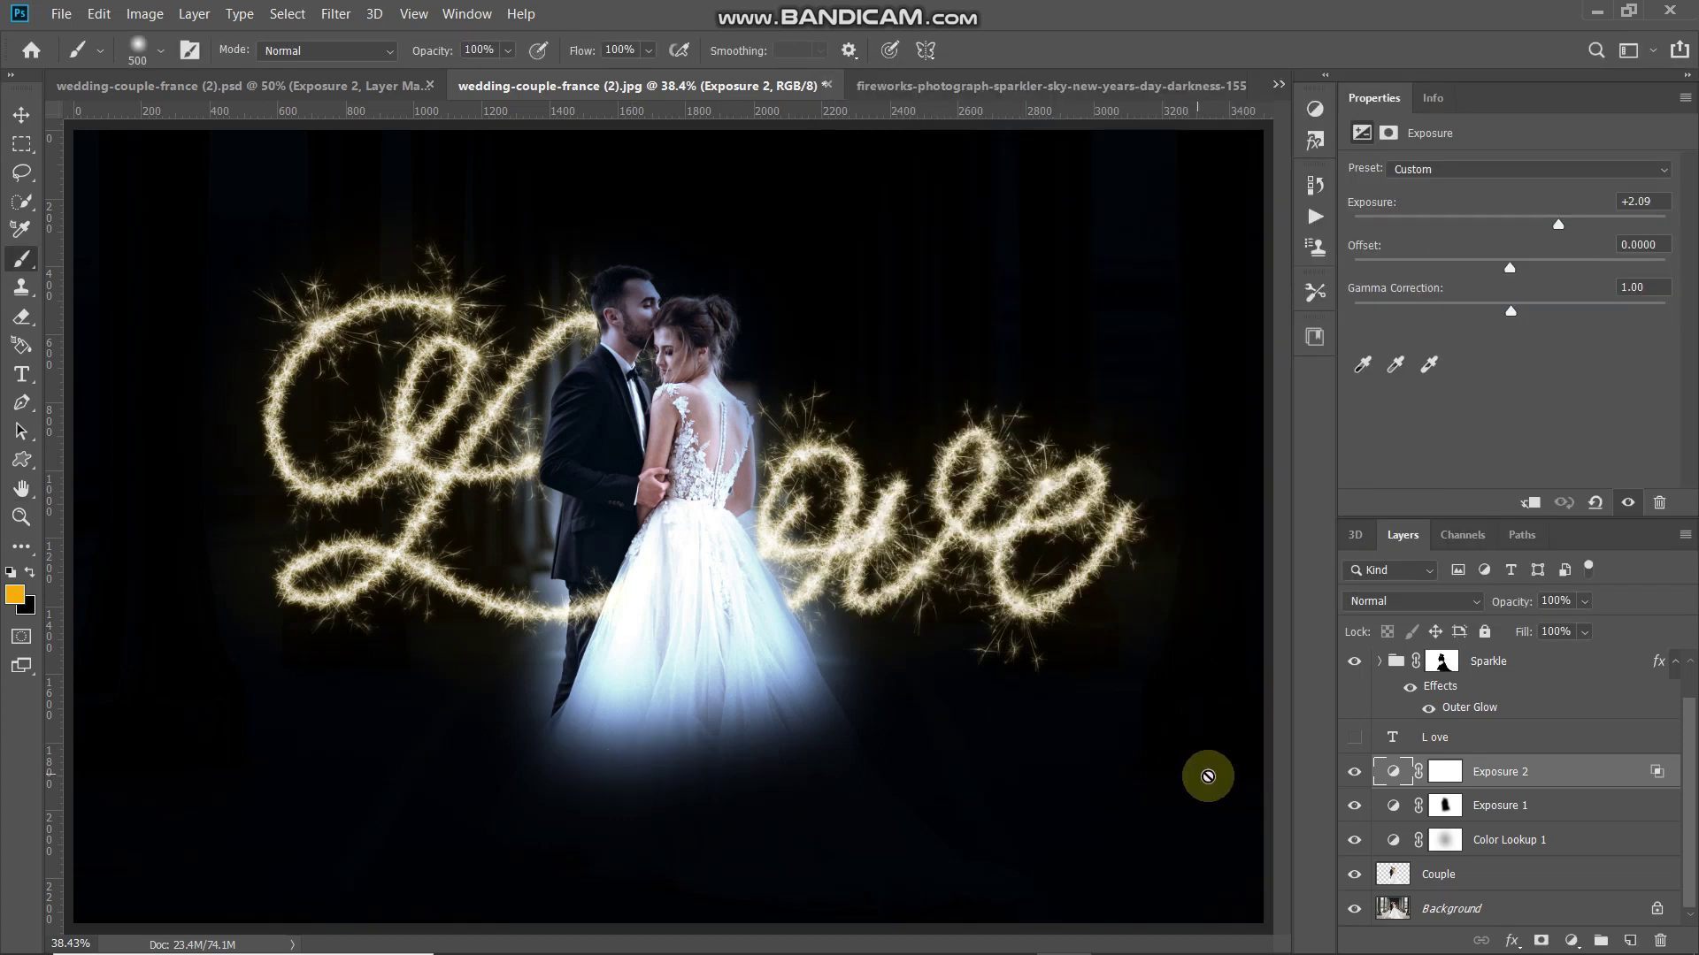
Invert the Exposure 2 layer's mask to black and ready the Brush with white ffffff as the foreground colour
left_click(1446, 771)
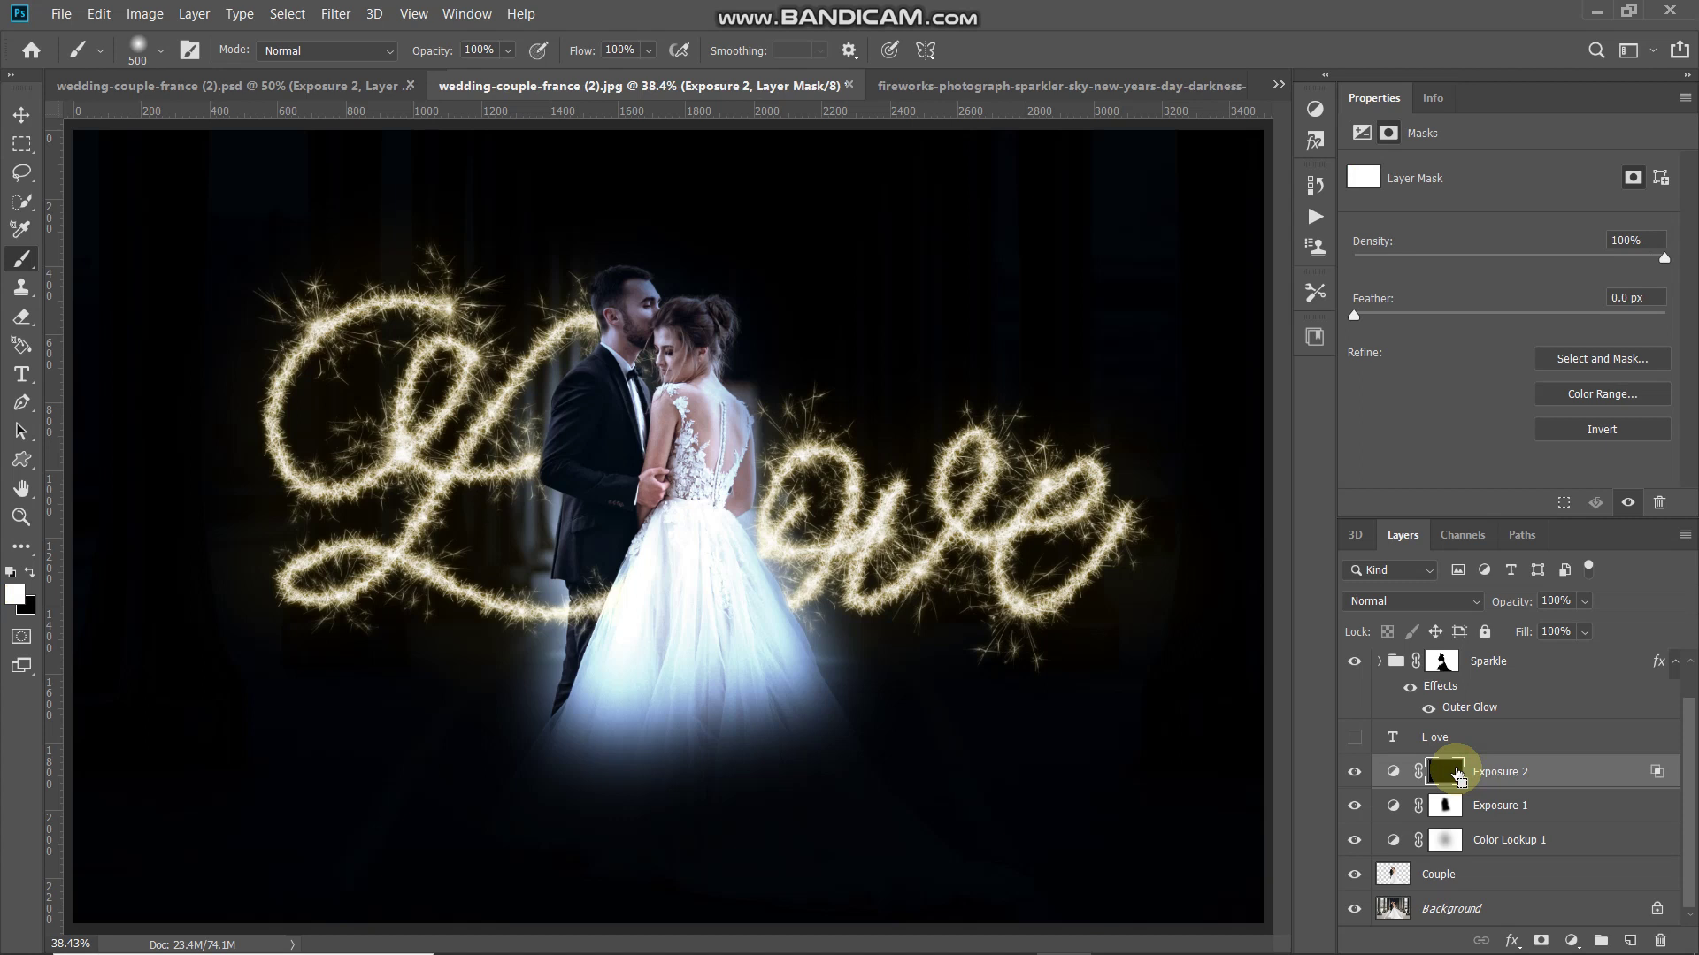
key("ctrl+i")
left_click(15, 596)
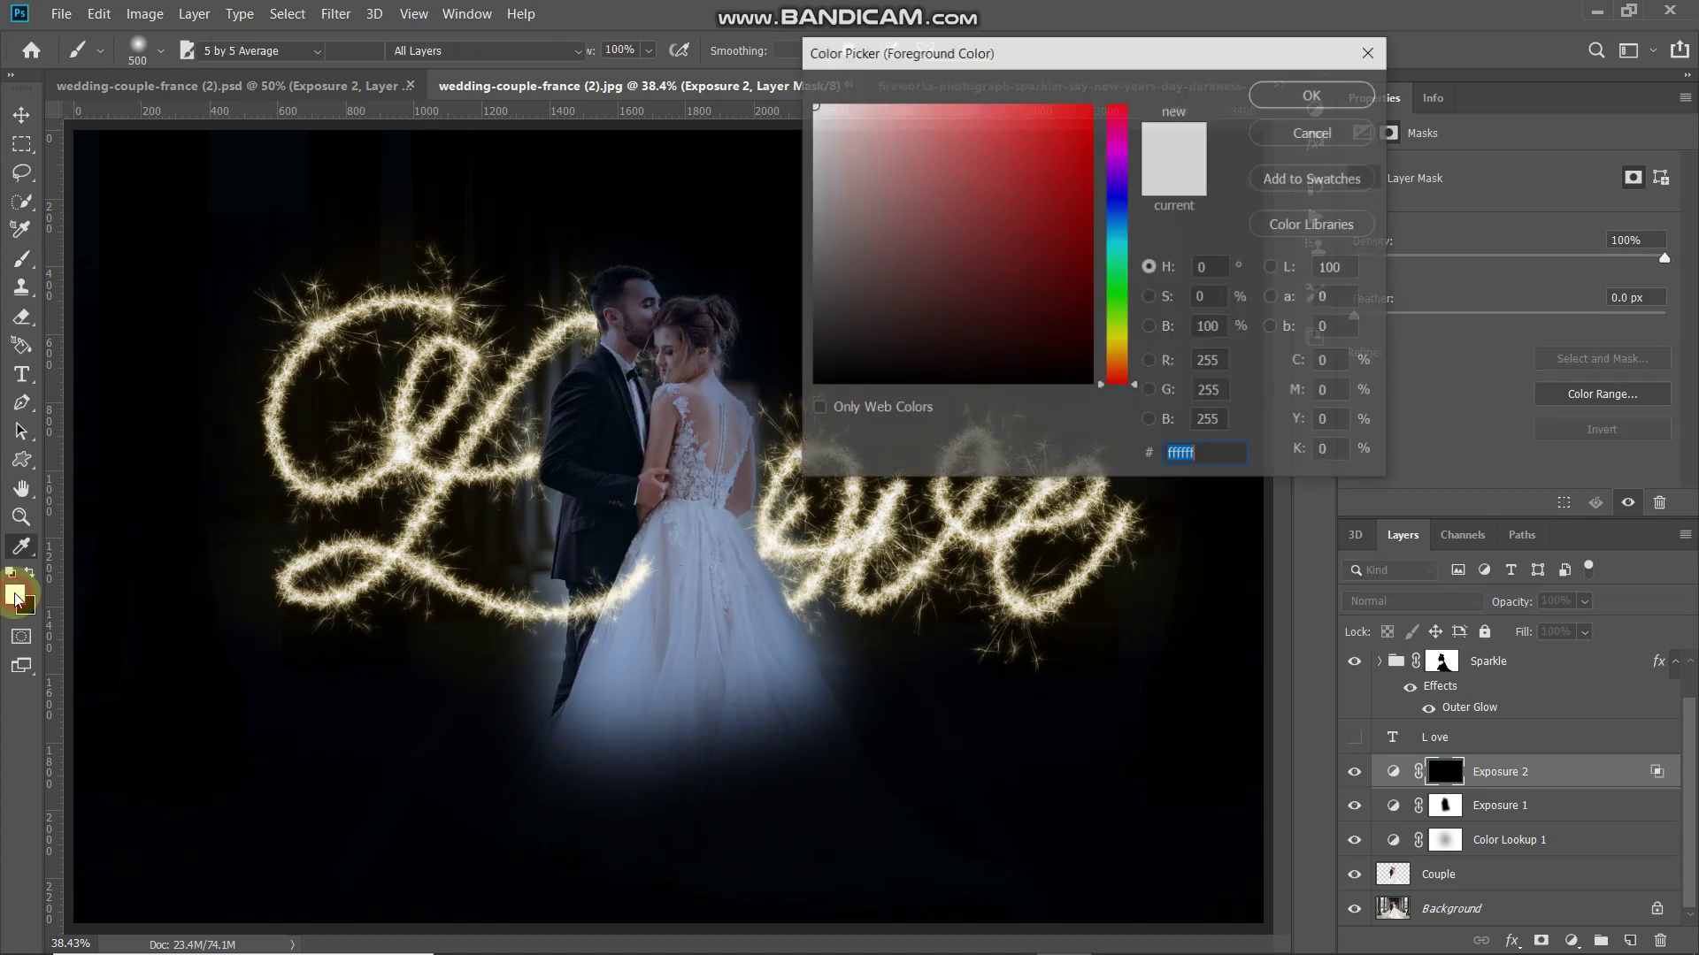
left_click(1299, 99)
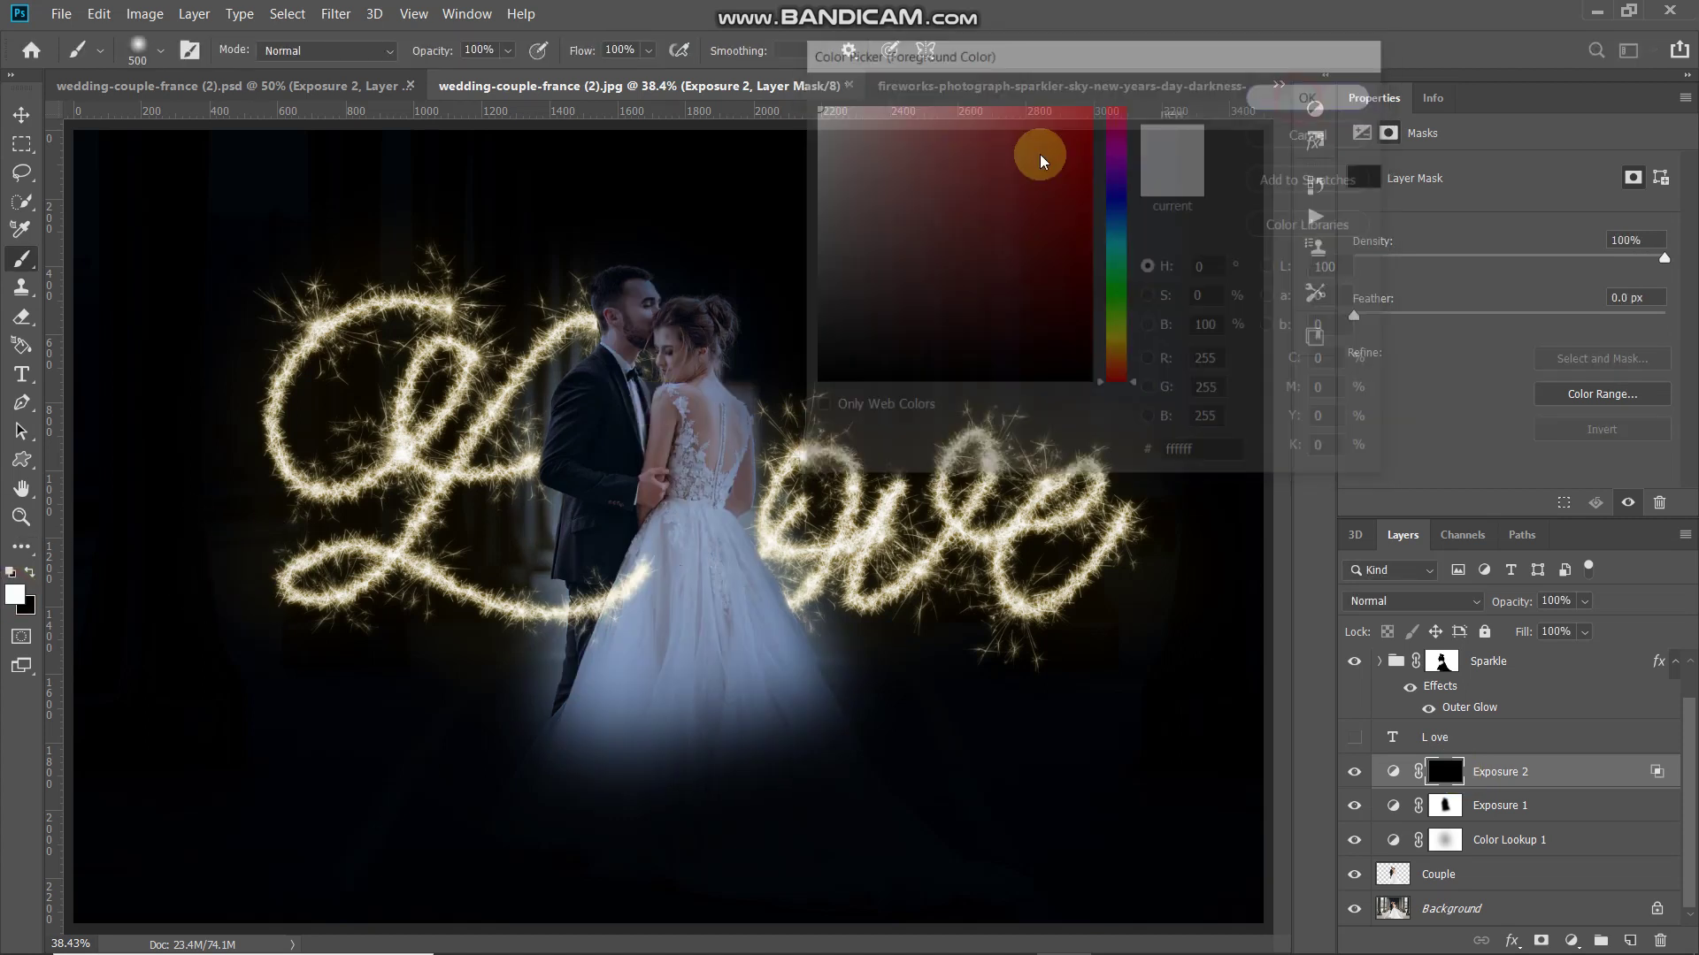
key("b")
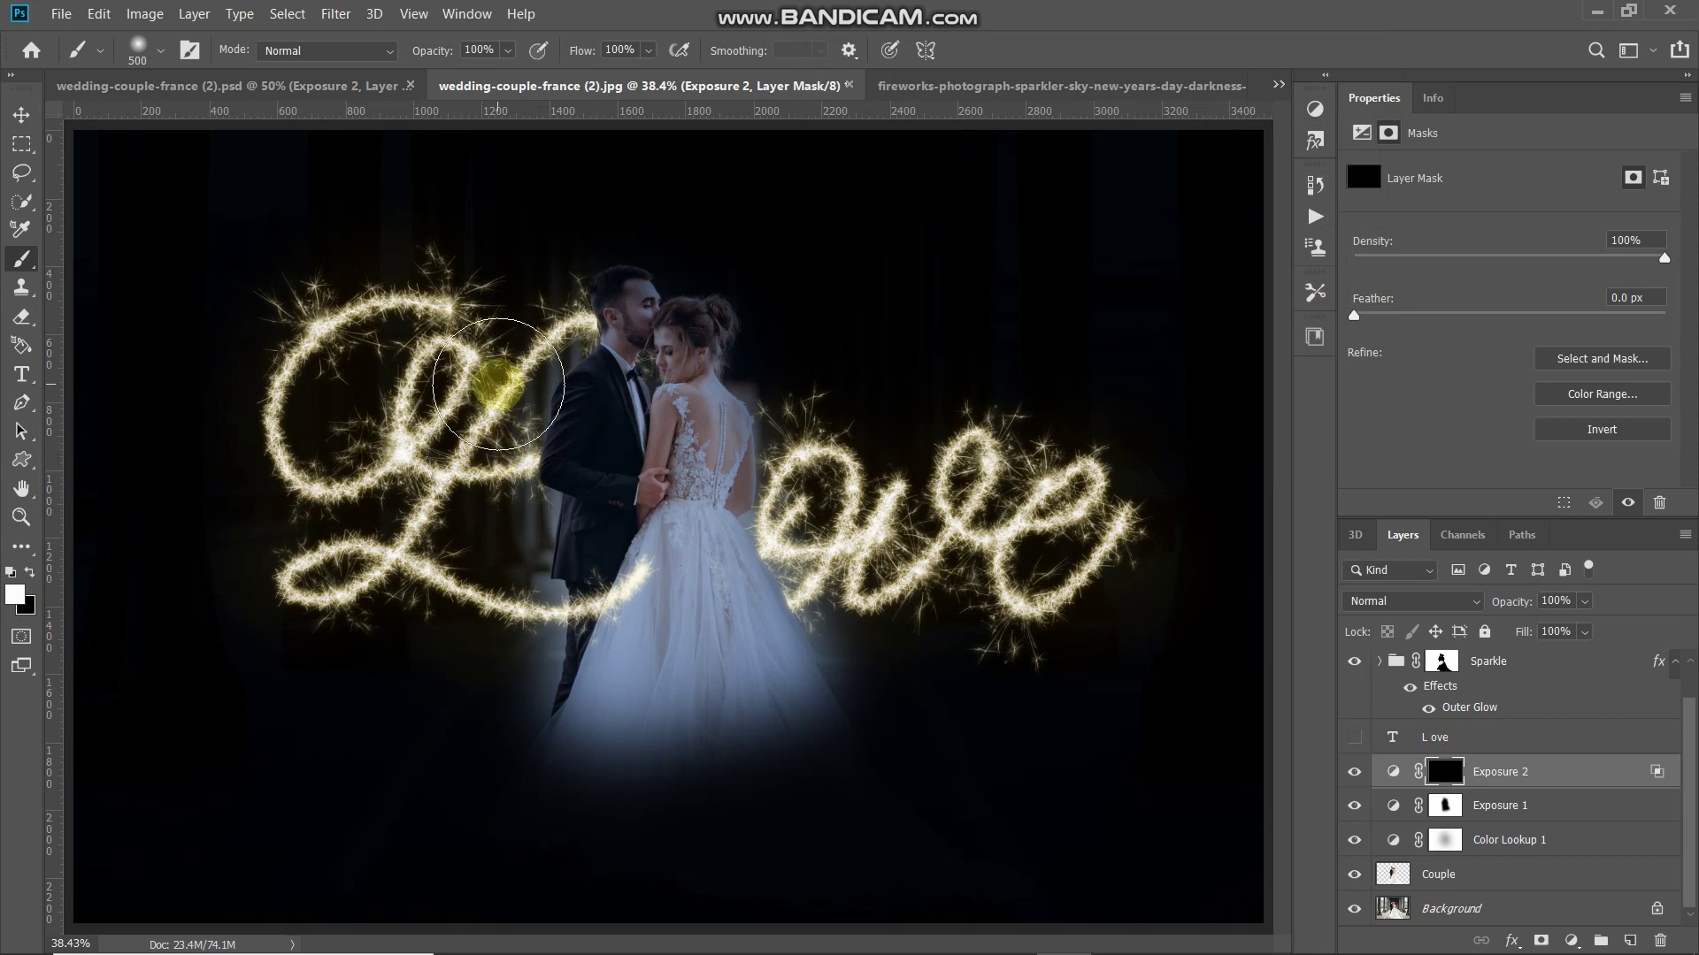
Paint white on the Exposure 2 mask along the couple's outer edges, reducing the brush to 200 px and 20% opacity
mouse_move(498, 383)
left_mouse_down()
mouse_move(561, 417)
mouse_move(605, 338)
mouse_move(675, 595)
left_mouse_up()
key("bracketleft")
key("bracketleft")
key("bracketleft")
key("5")
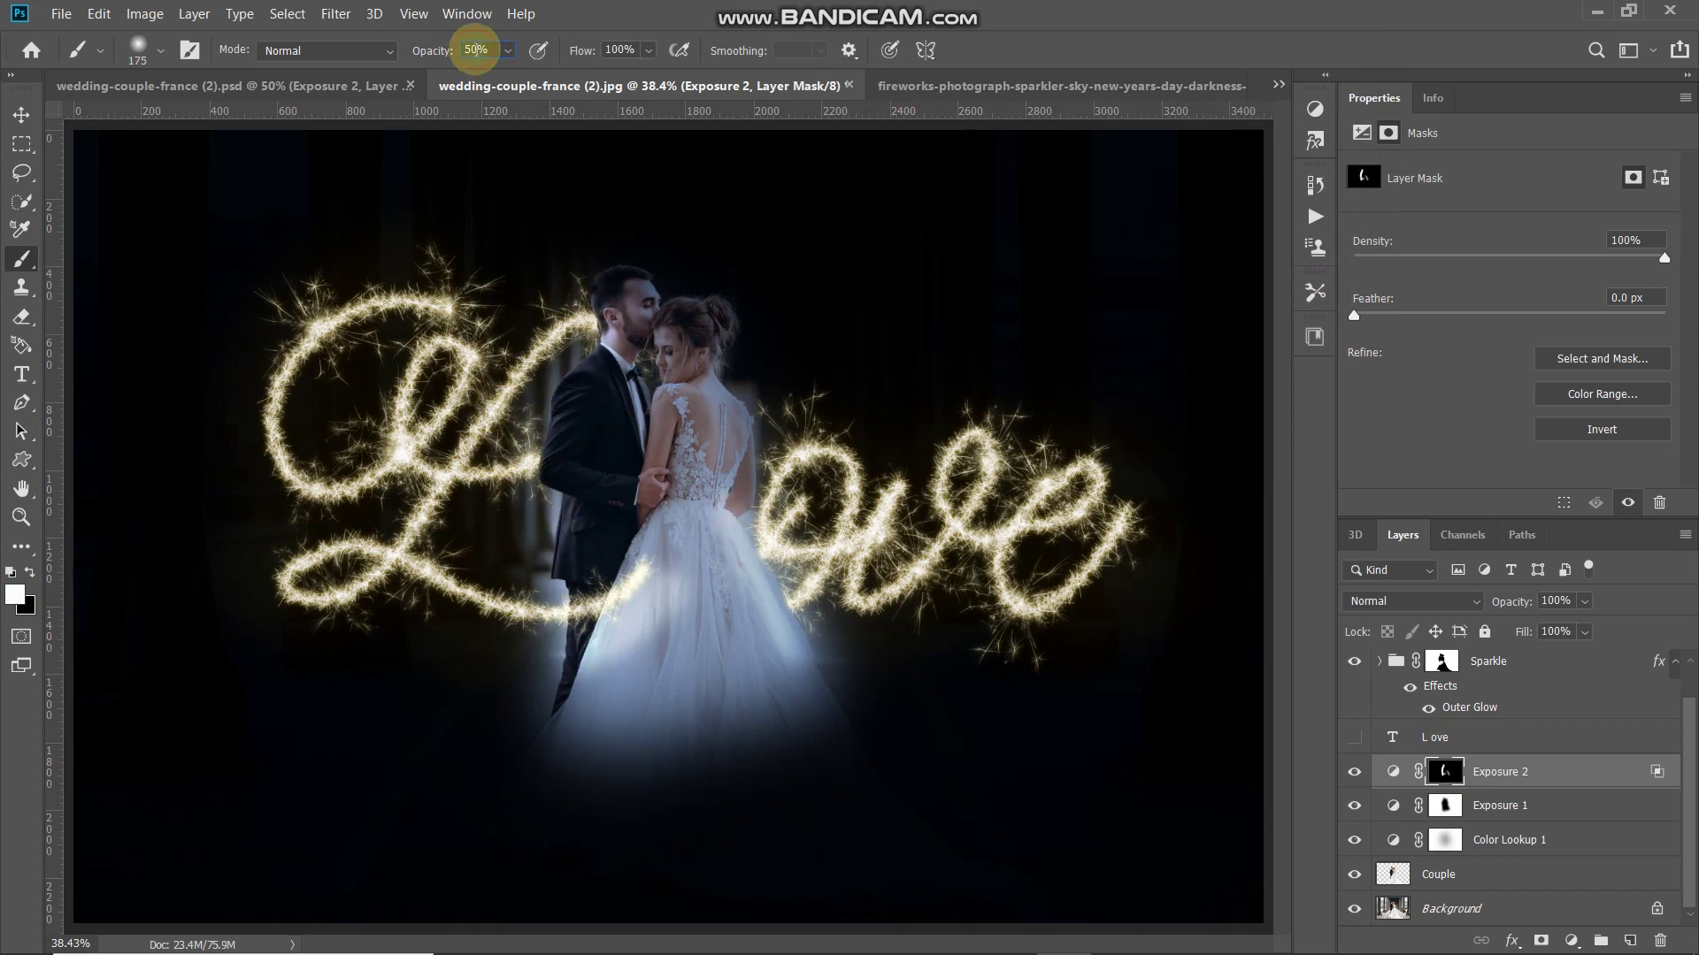
key("bracketright")
key("2")
mouse_move(644, 368)
left_mouse_down()
mouse_move(959, 644)
mouse_move(716, 698)
mouse_move(636, 660)
mouse_move(902, 690)
mouse_move(614, 710)
mouse_move(645, 663)
mouse_move(693, 674)
mouse_move(649, 696)
mouse_move(808, 684)
left_mouse_up()
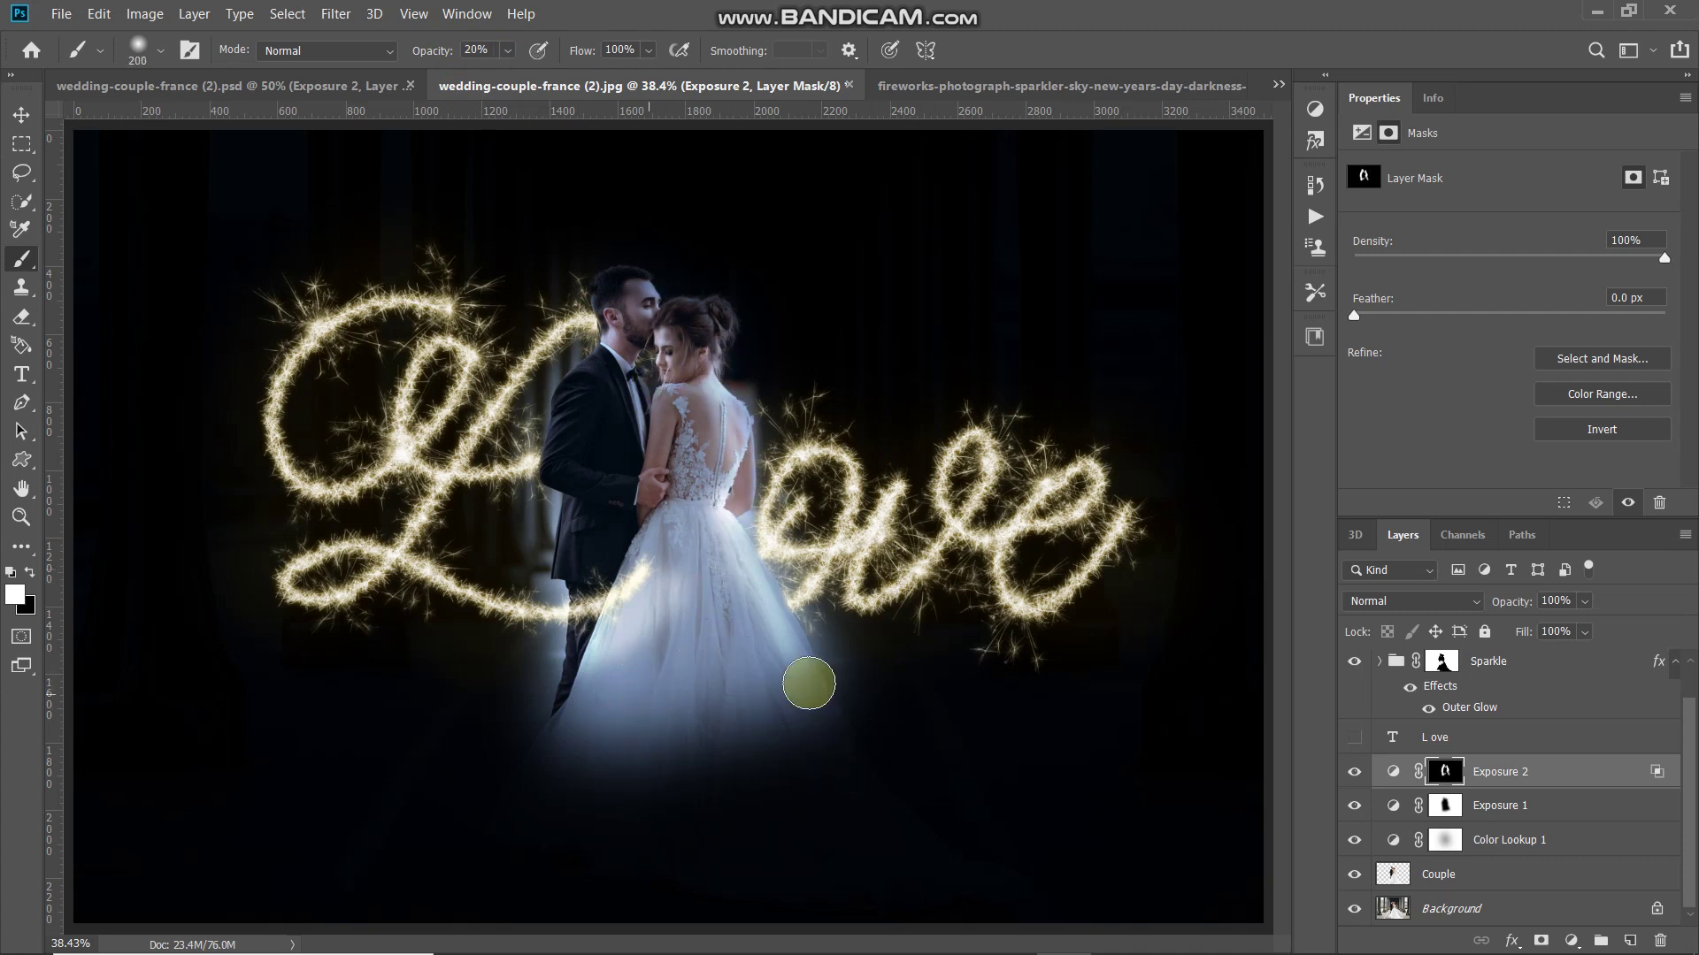
Add a Solid Color fill layer of ffae00 above Exposure 2 and clip it to that layer
left_click(1570, 941)
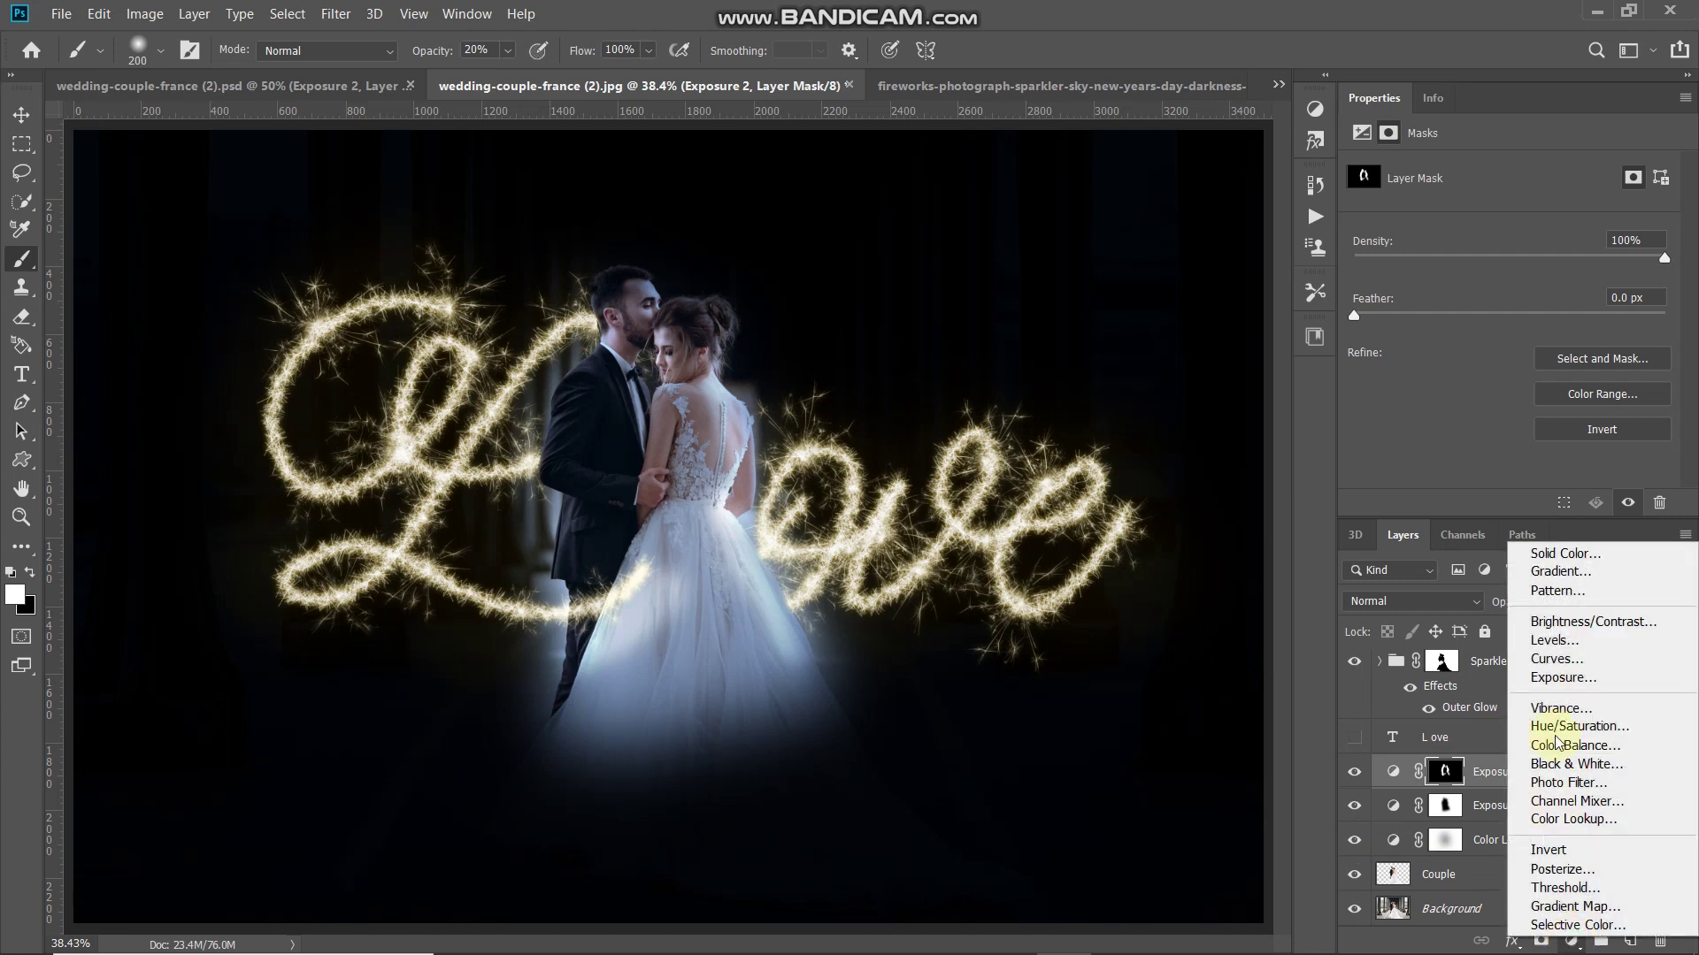
left_click(1562, 554)
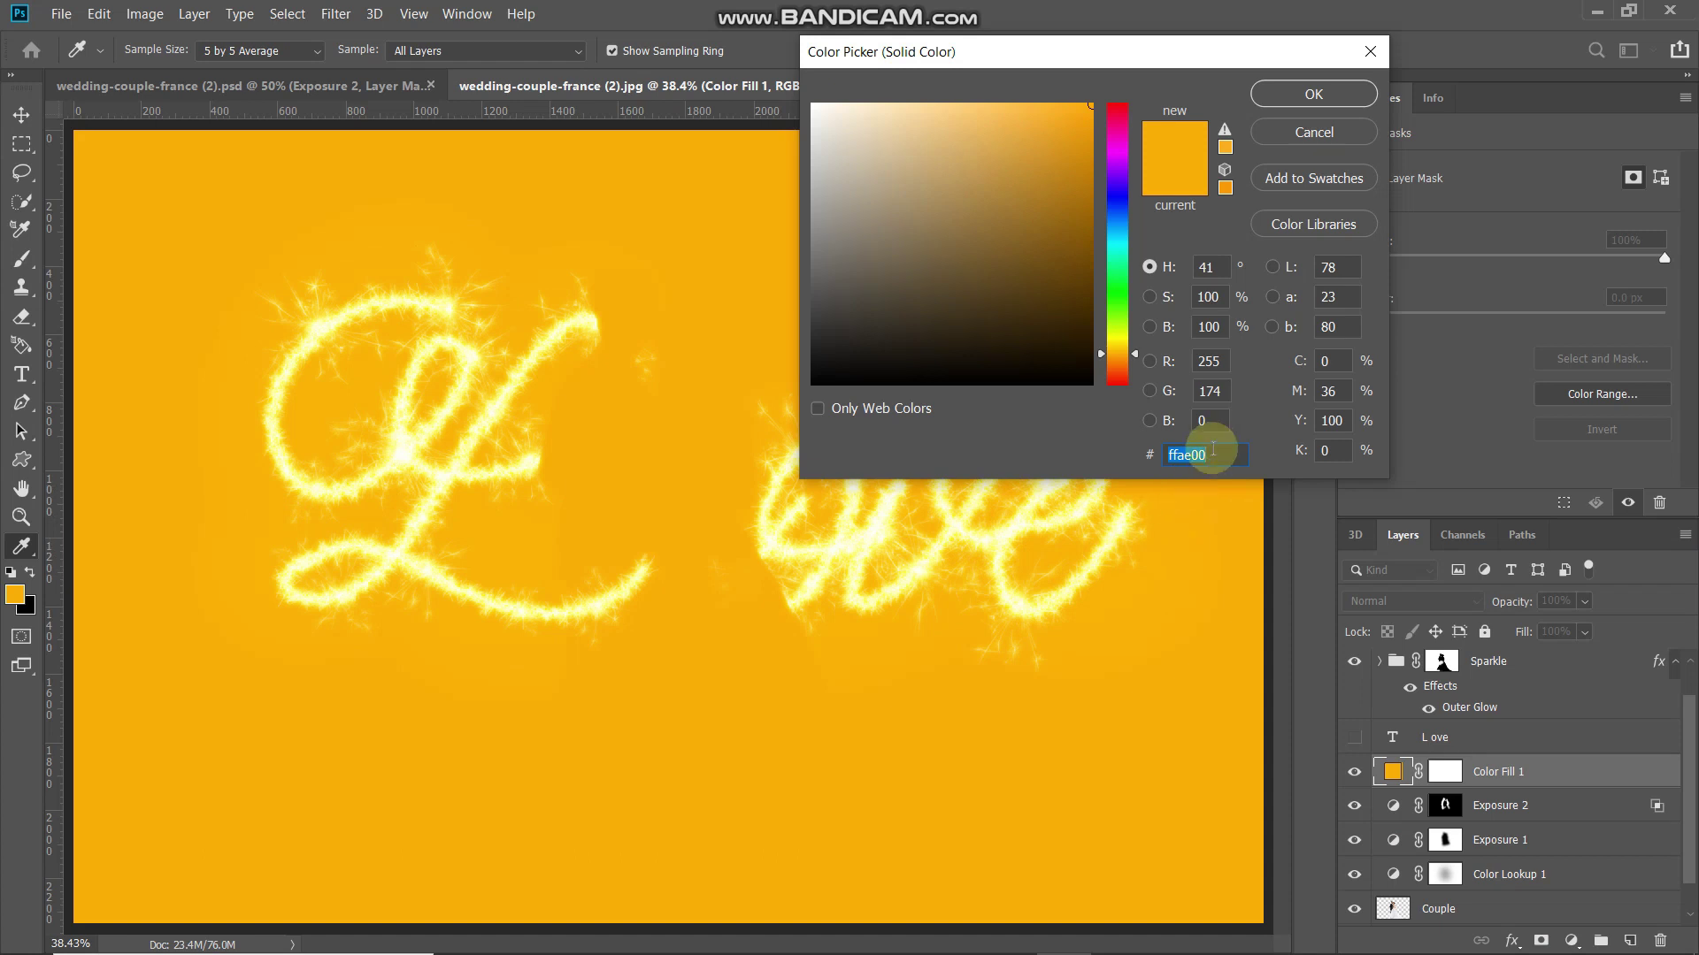
key("Return")
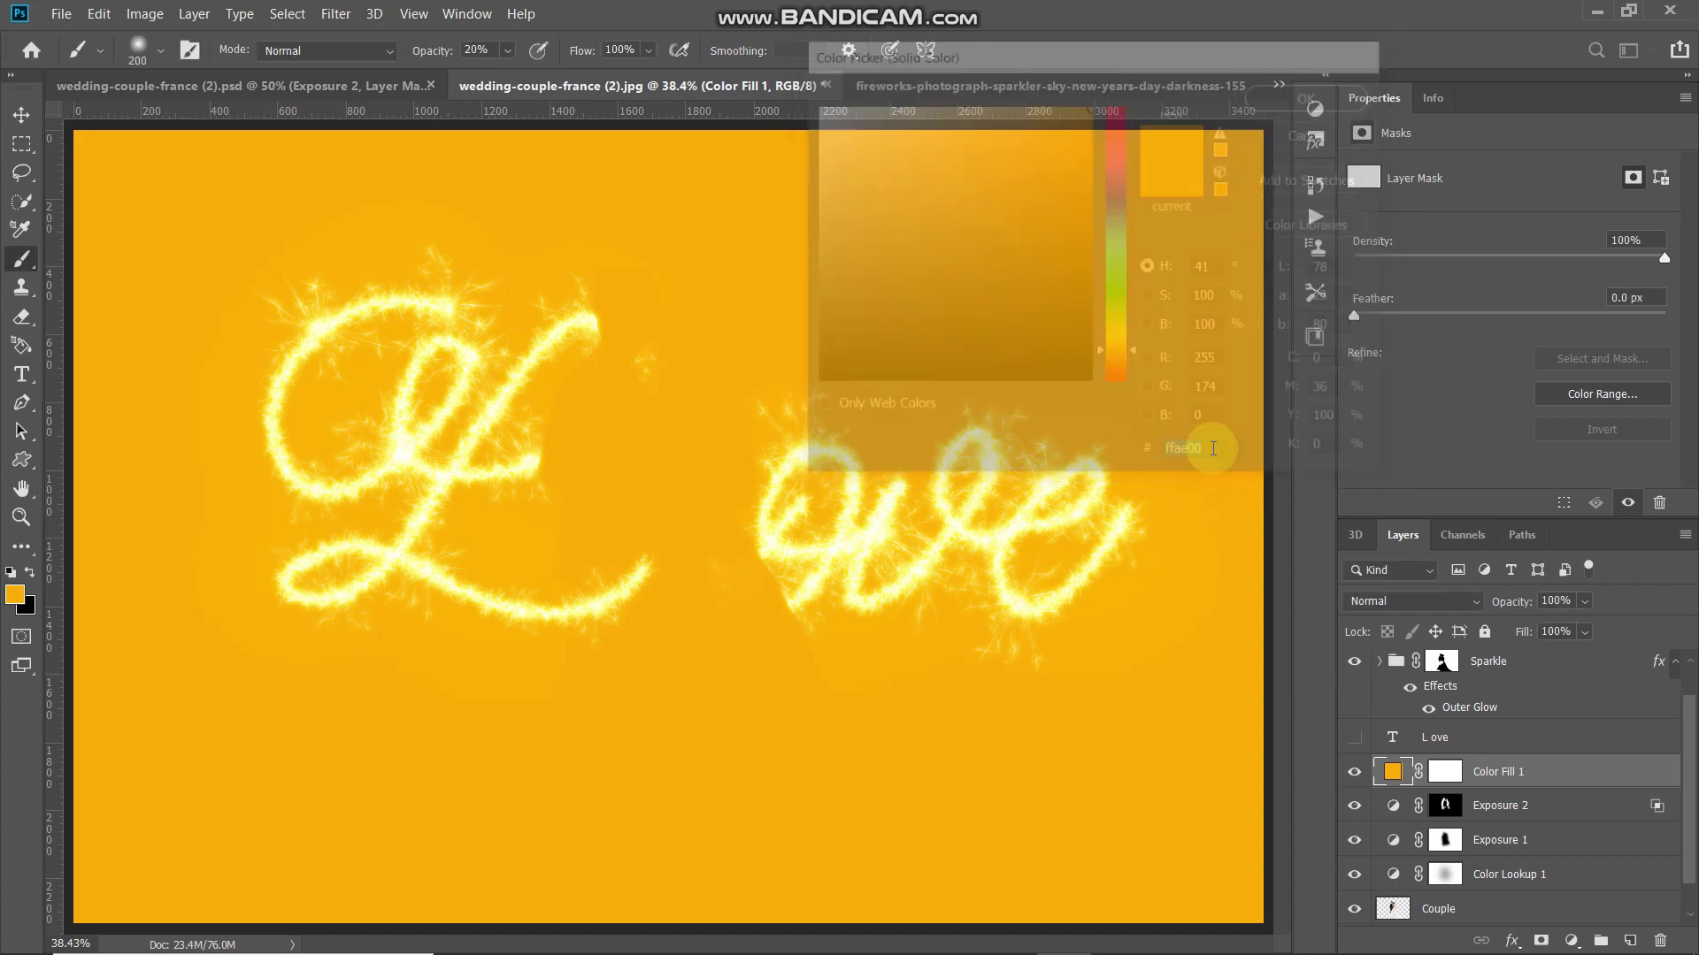
right_click(1626, 772)
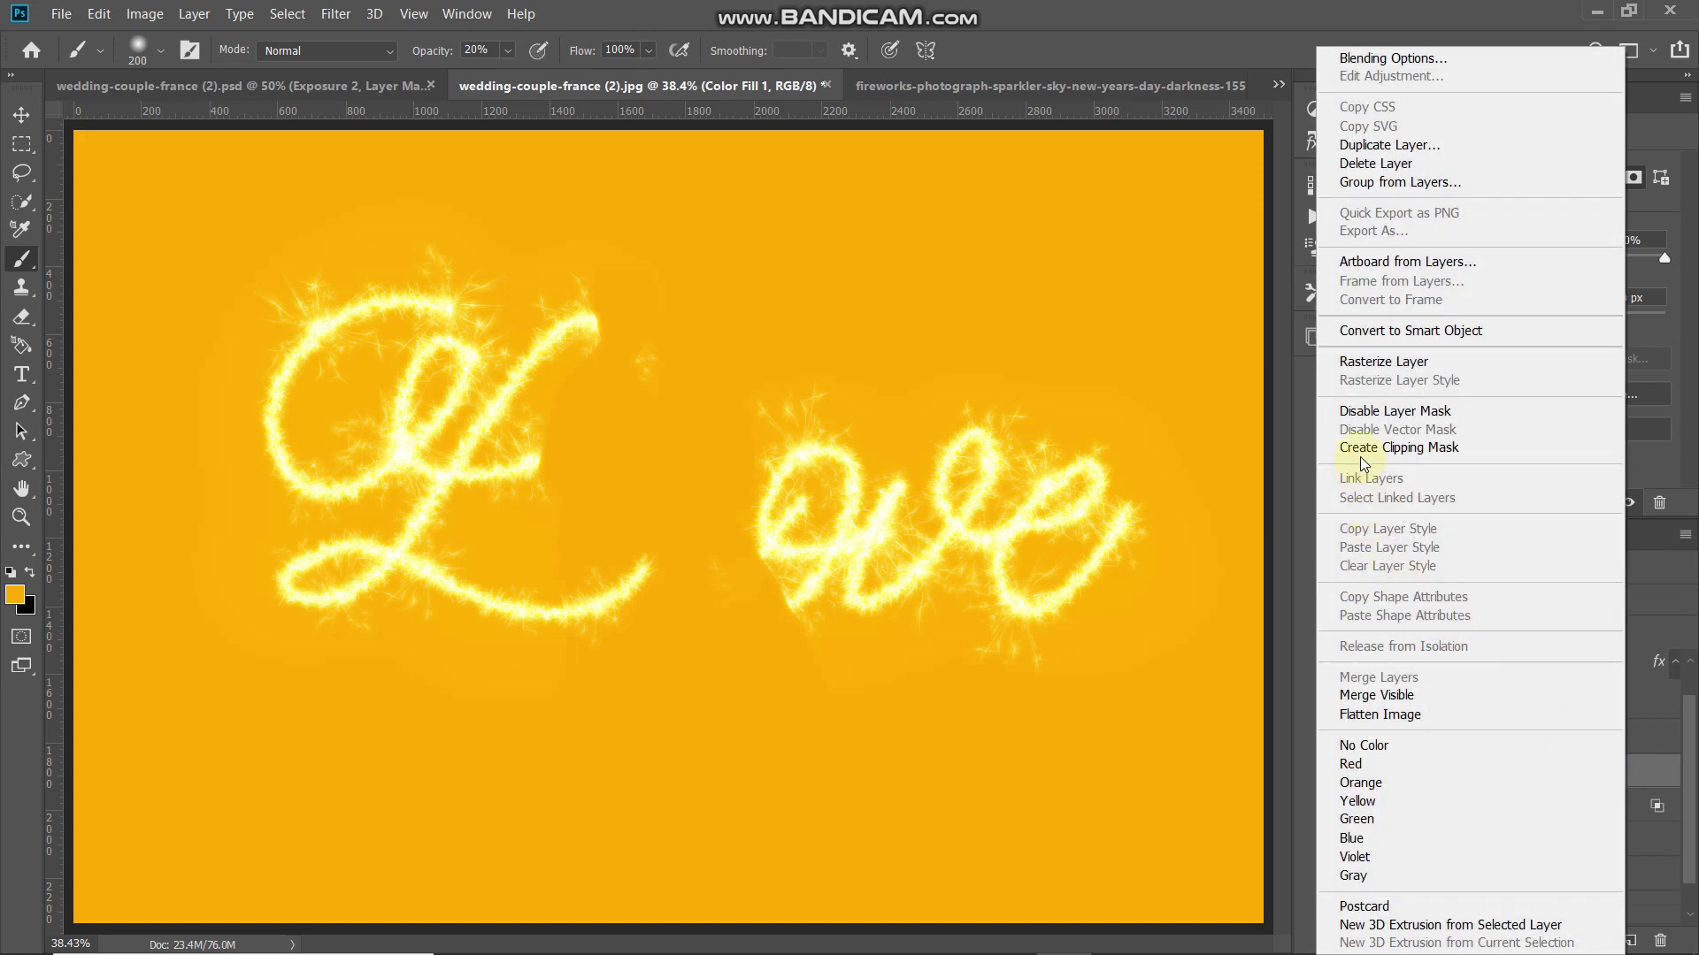
left_click(1359, 450)
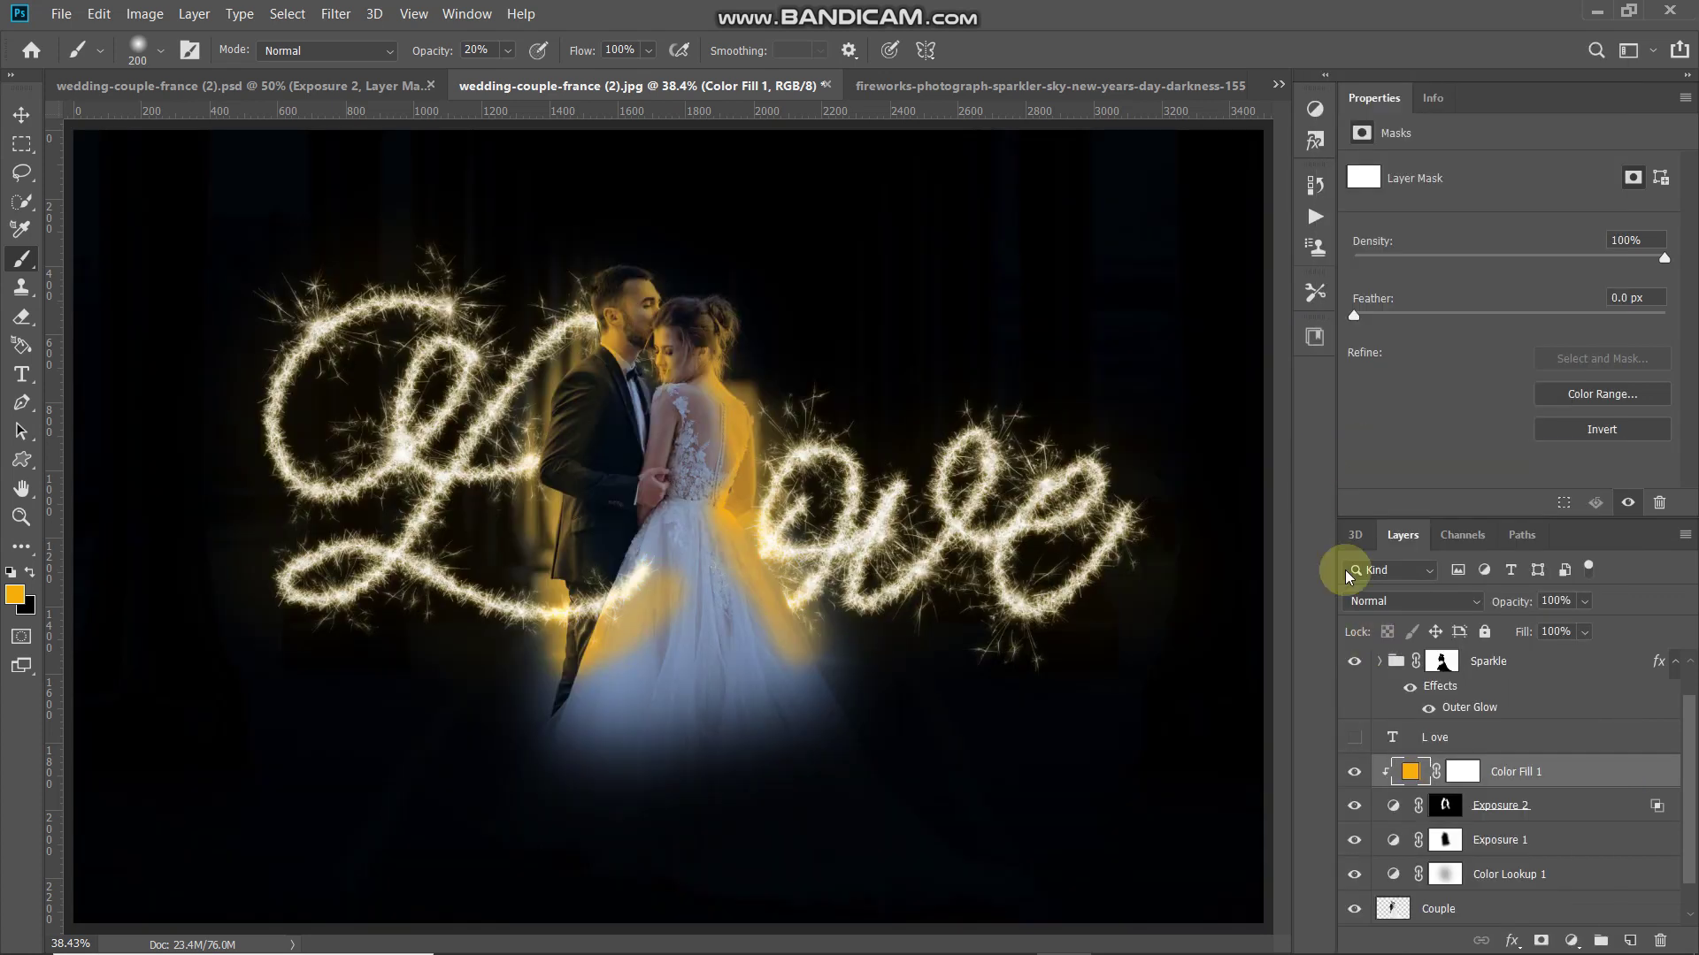
Set the clipped colour fill's blend mode to Linear Dodge (Add) and compare the image with it hidden and shown
left_click(1368, 604)
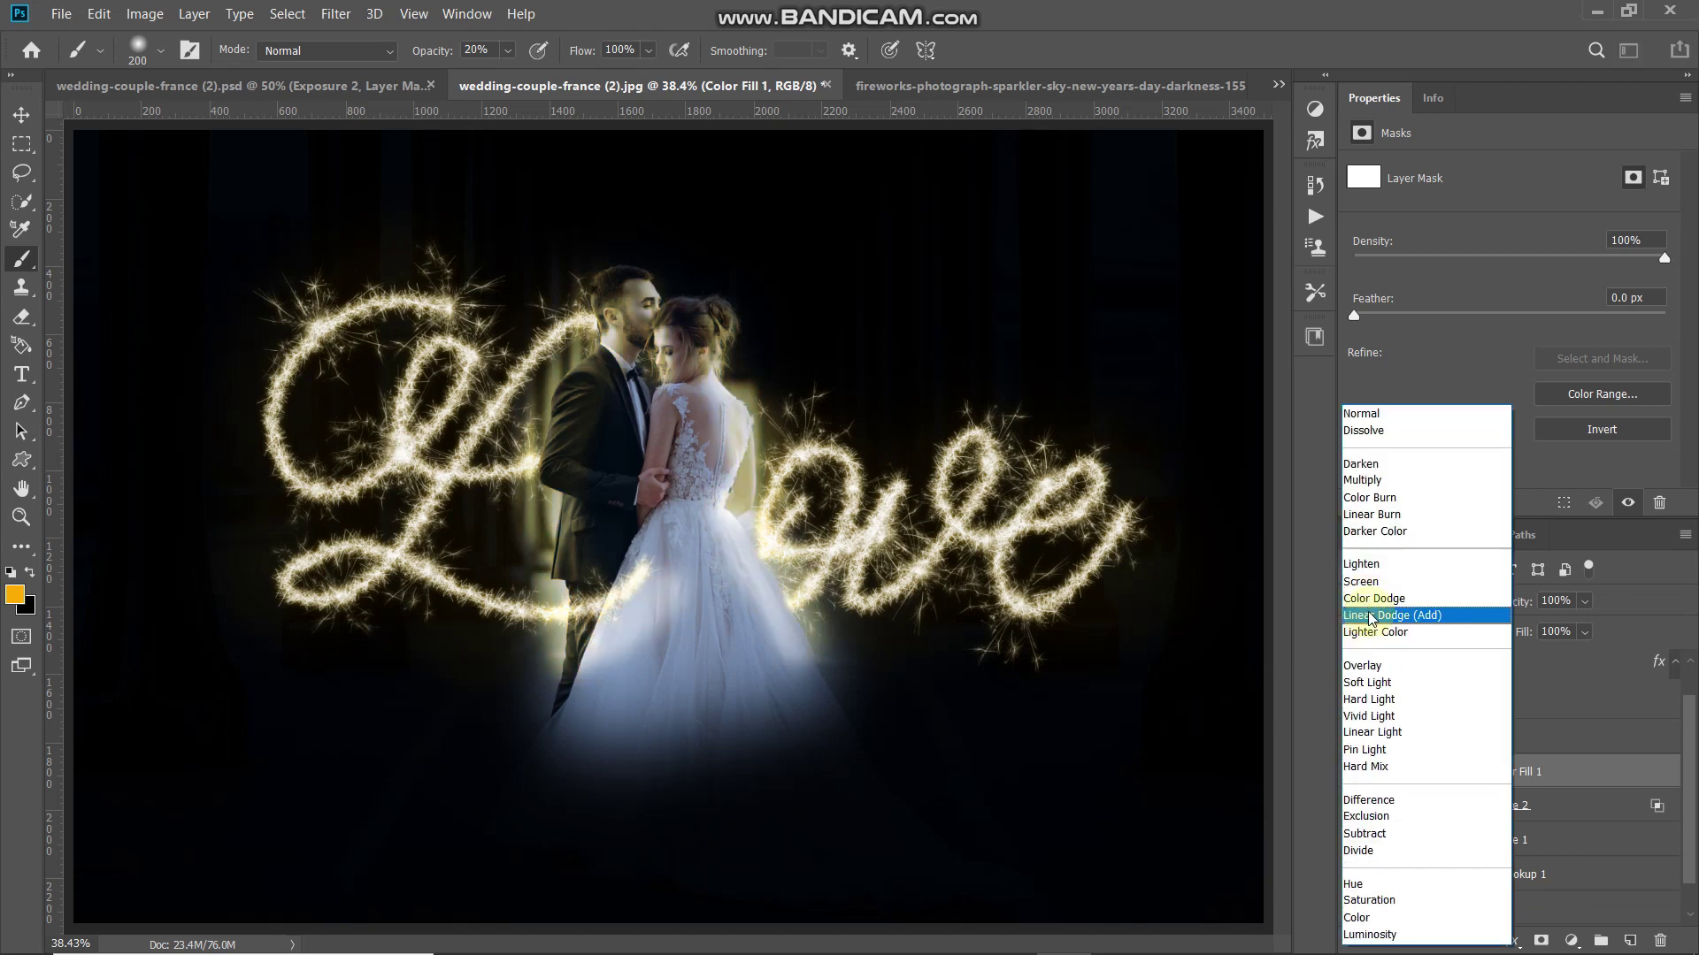
left_click(1370, 617)
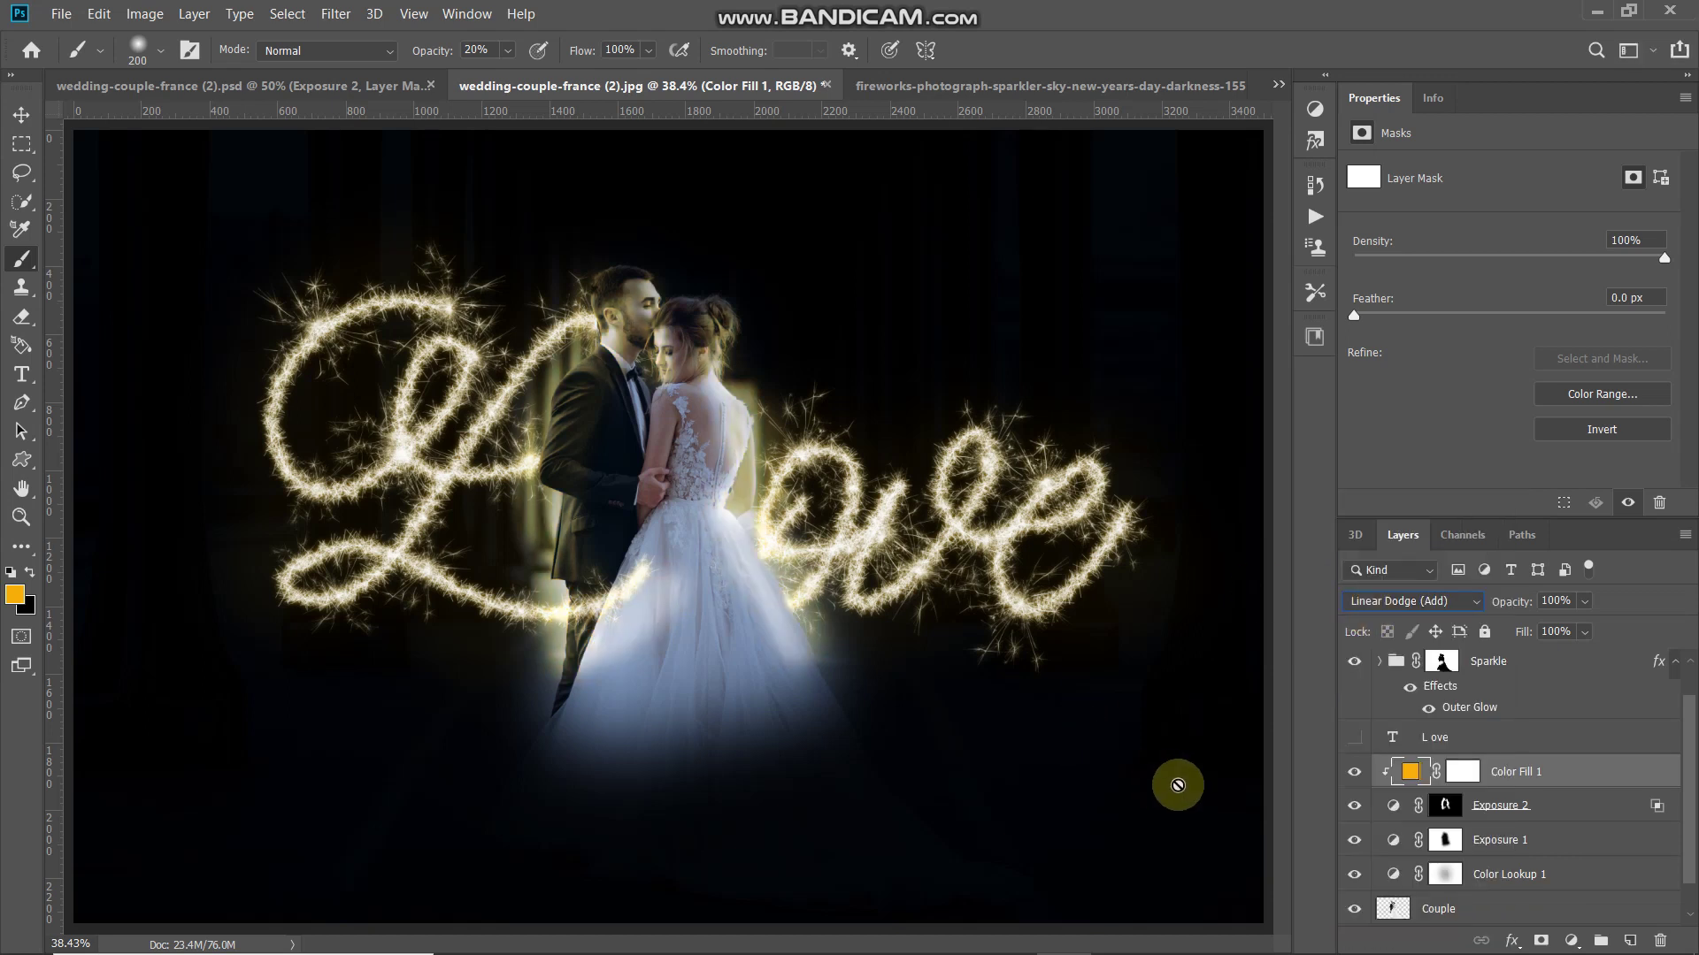
left_click(1353, 772)
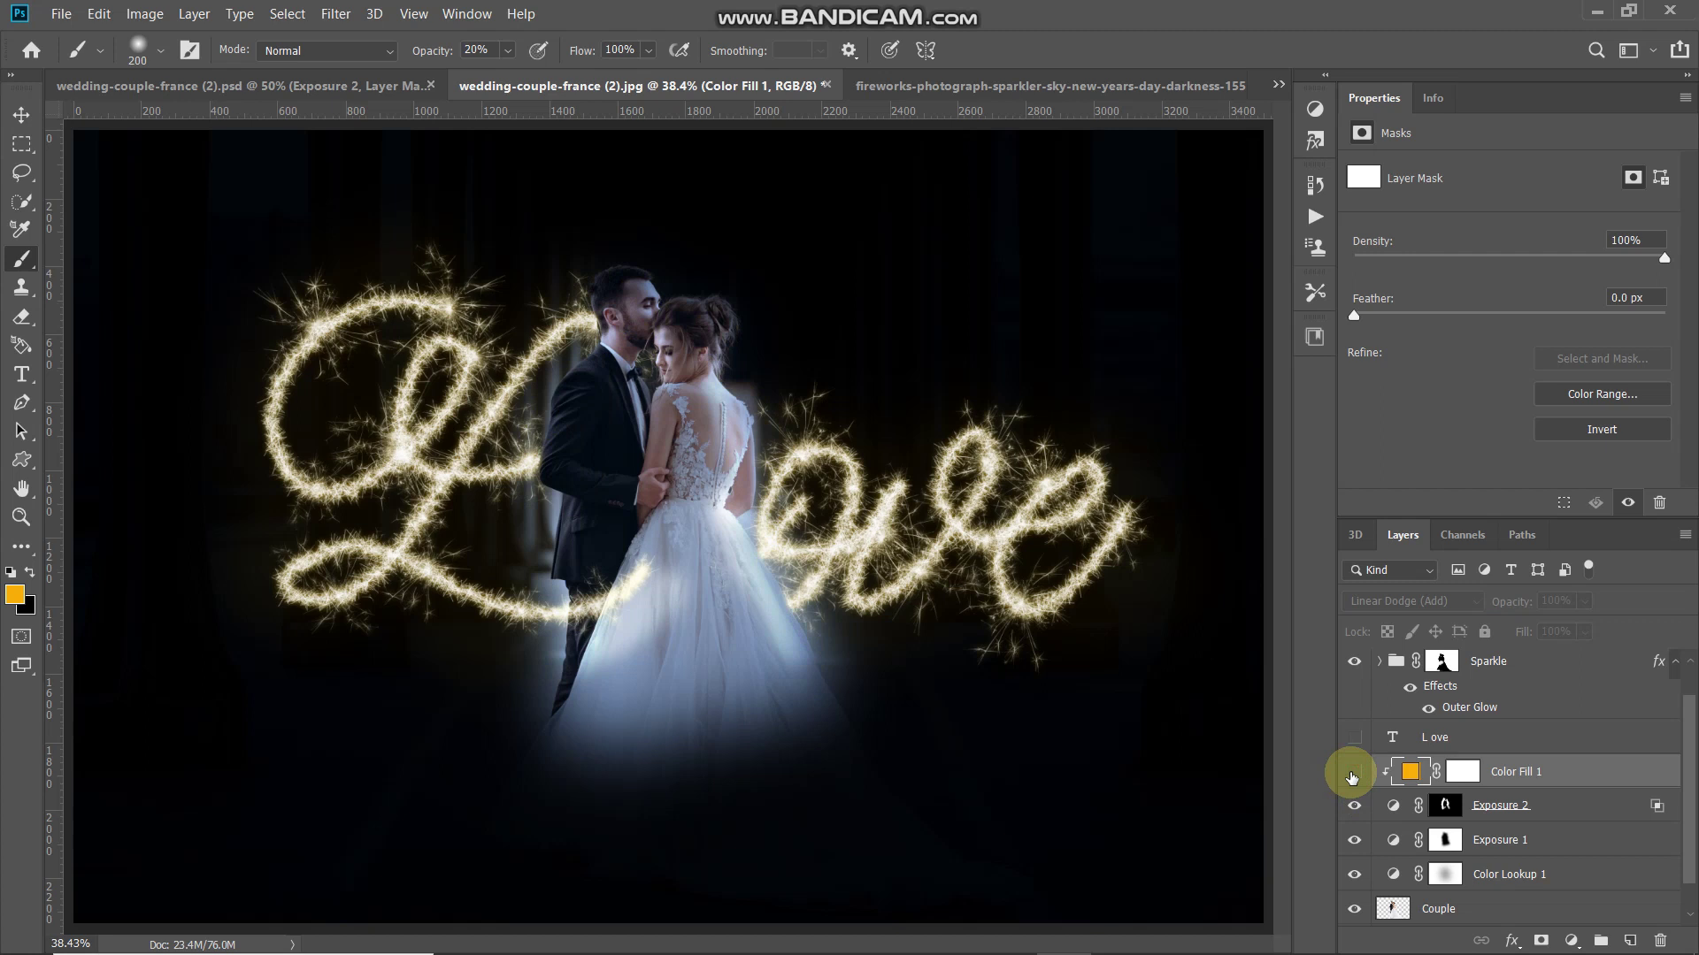
left_click(1352, 774)
Group the layers from Color Fill 1 down to Couple, hide the original group and convert a duplicate to a smart object
scroll(1352, 774, "down", 1)
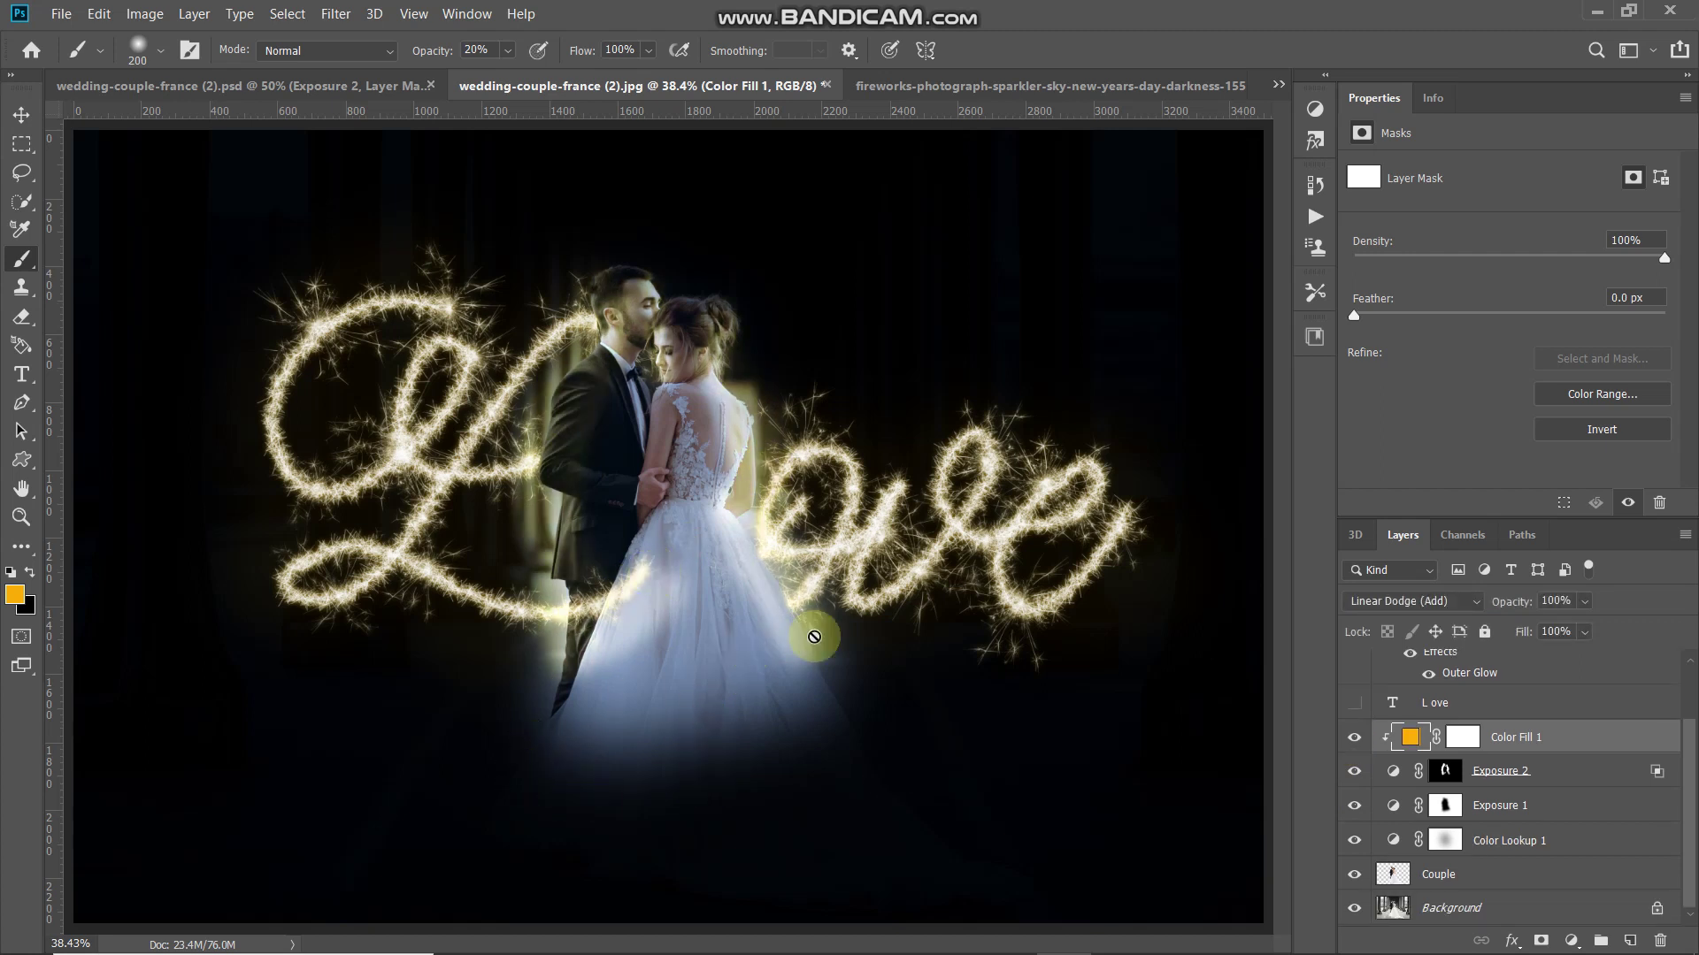
left_click(1471, 913)
key("ctrl+j")
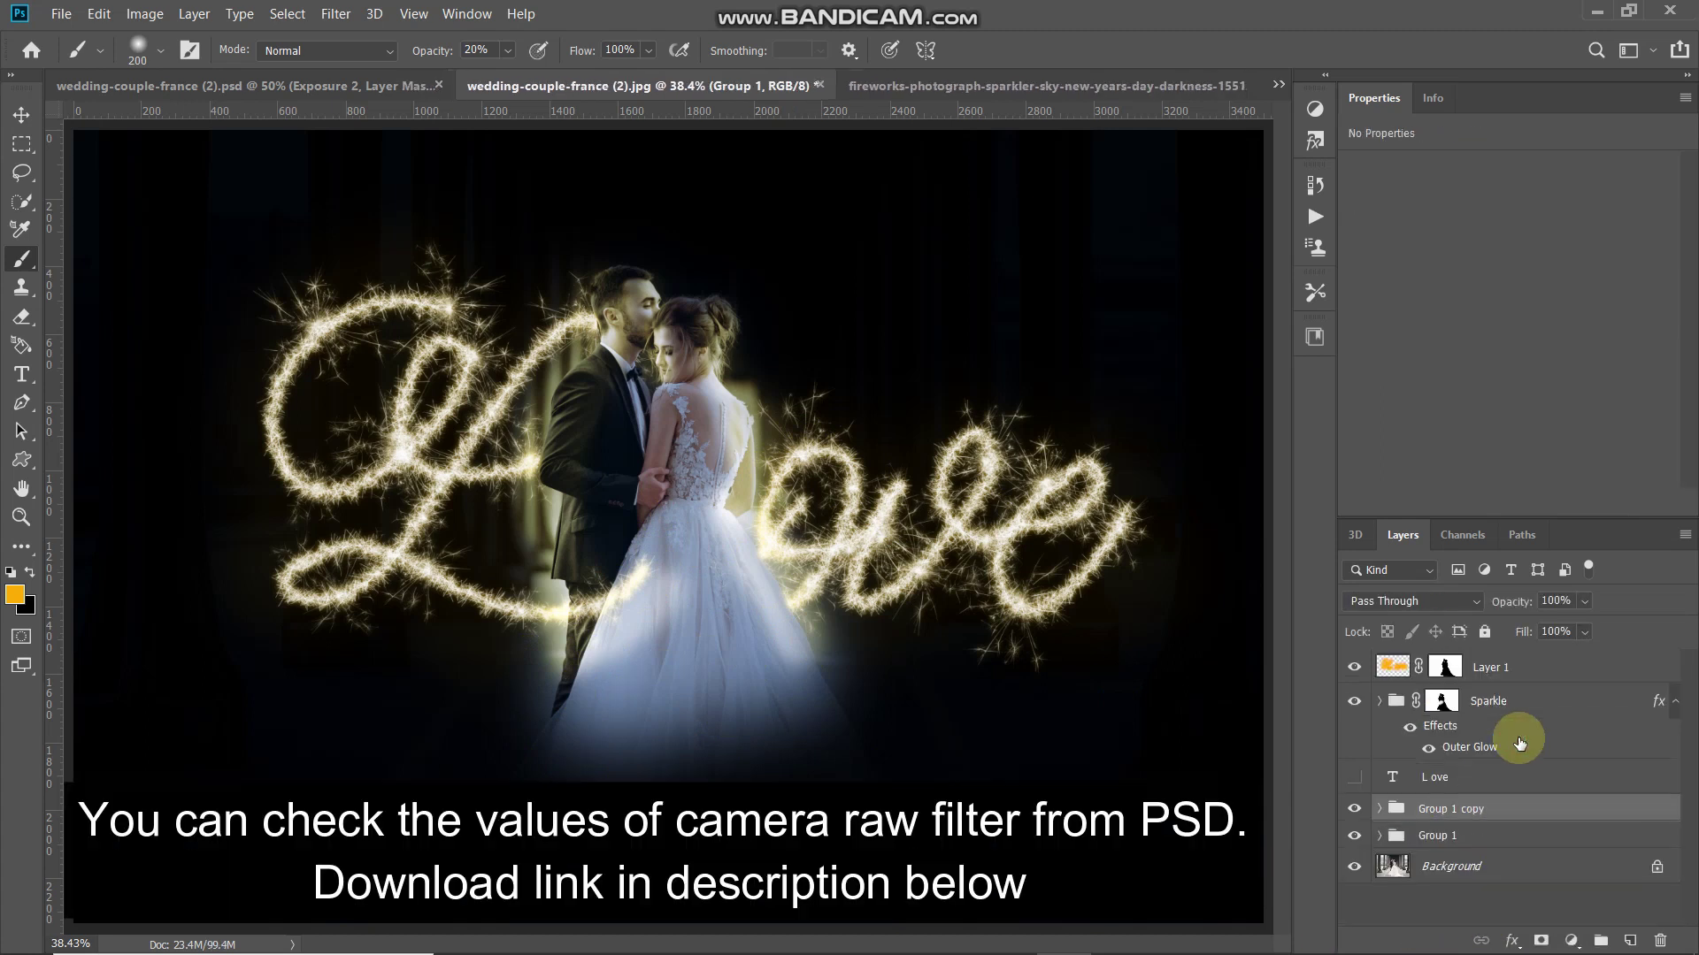
left_click(1354, 836)
right_click(1562, 805)
left_click(1416, 367)
Apply the Camera Raw Filter to the duplicated group's smart object and rename it Couple
left_click(337, 14)
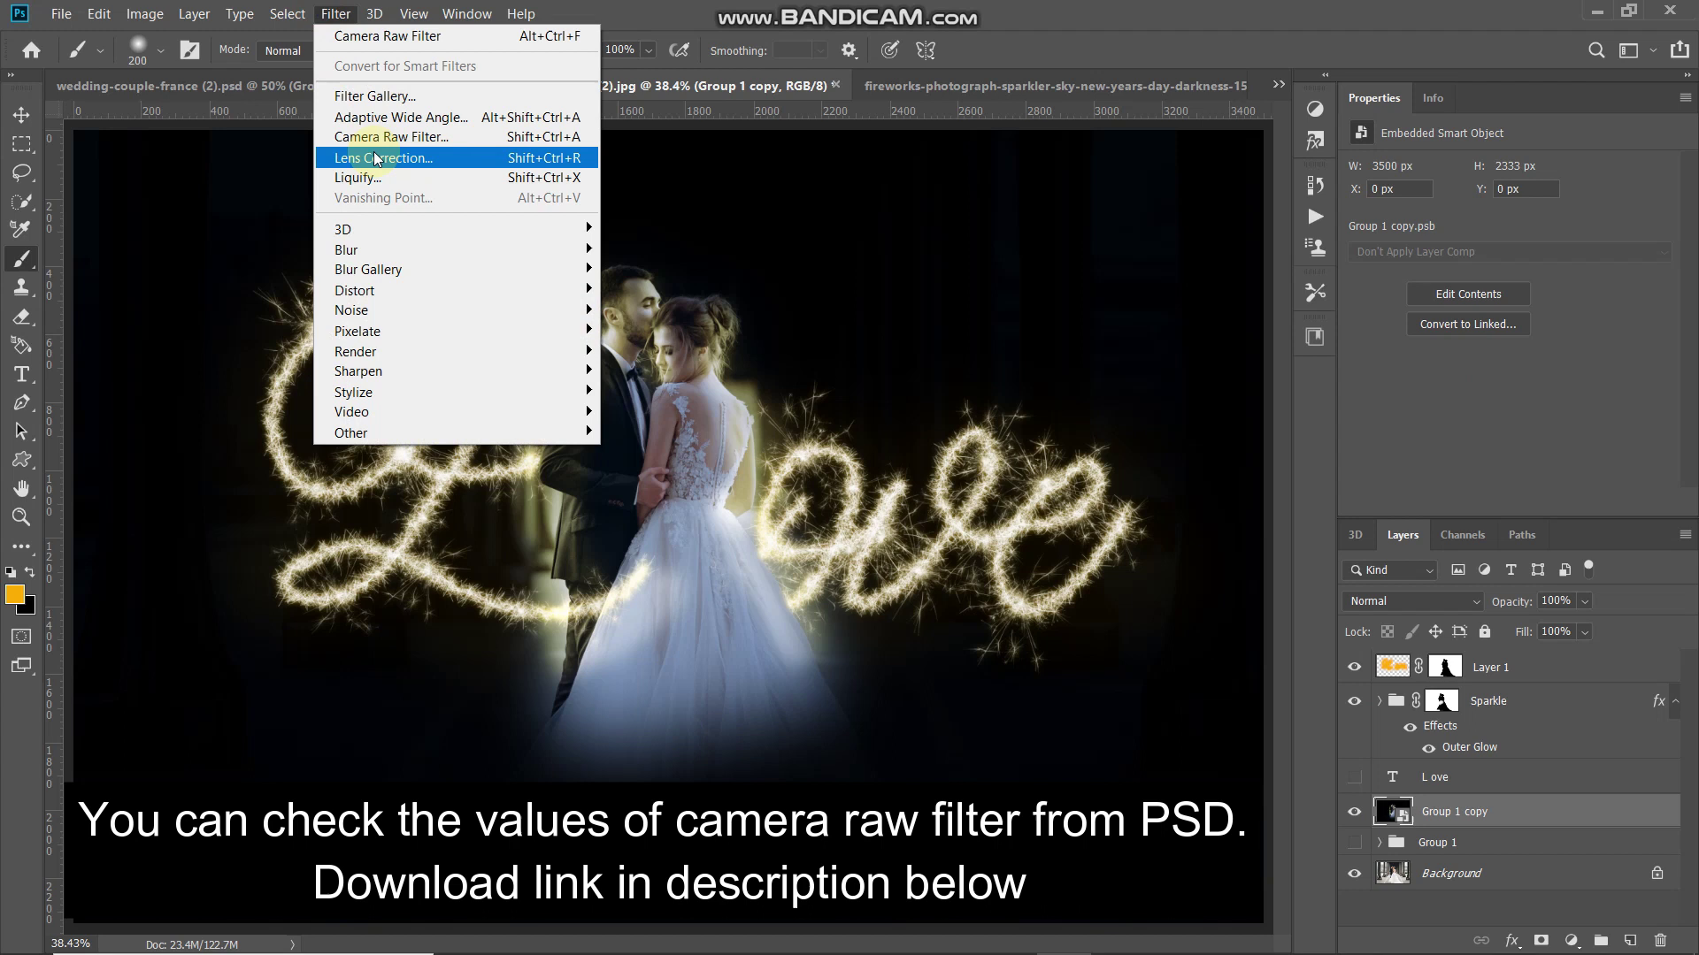
left_click(391, 136)
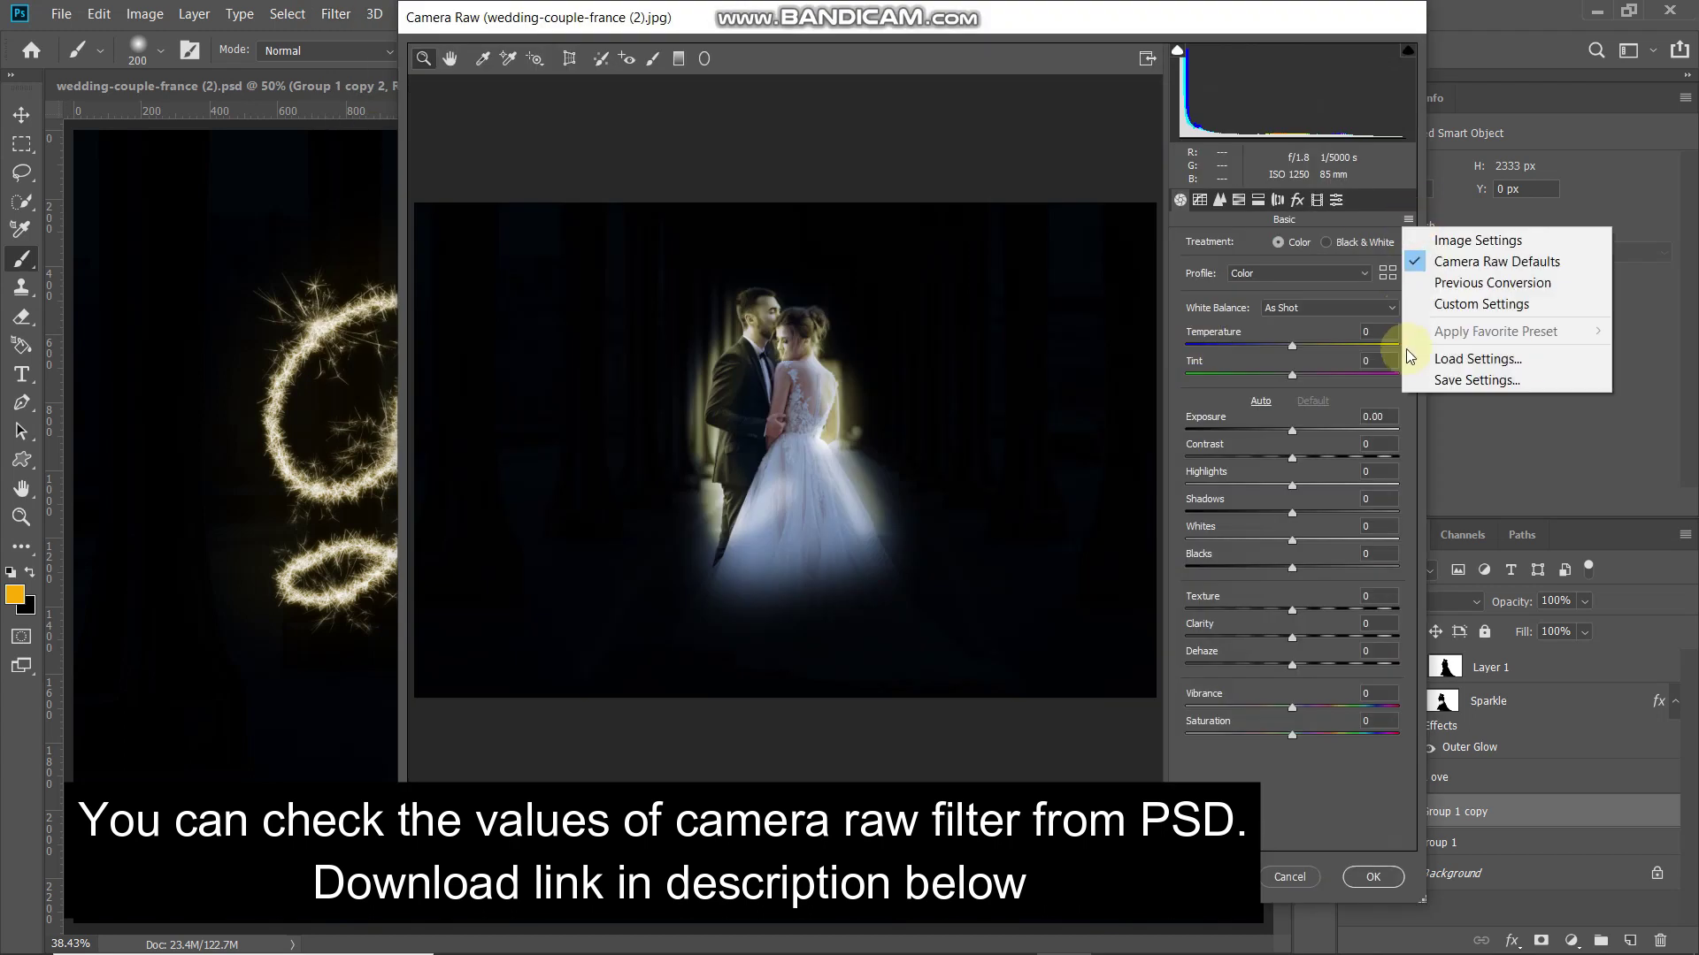
left_click(1395, 880)
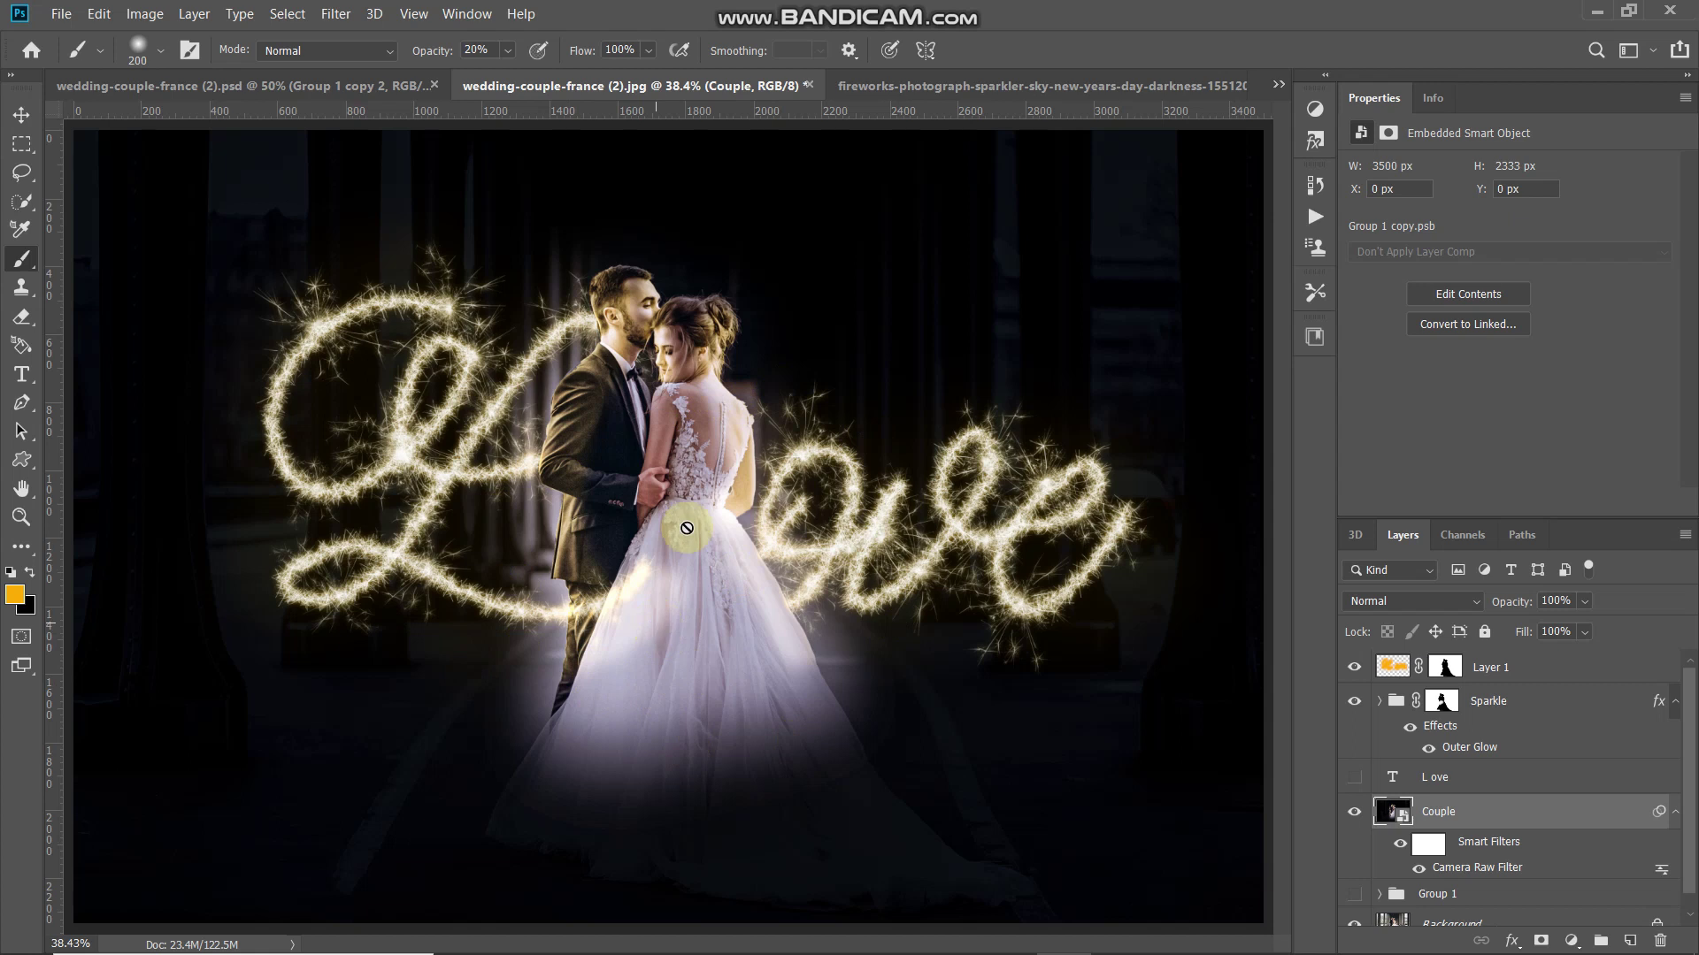
Apply the Camera Raw Filter to a merged smart object copy of the visible image above Layer 1
left_click(1566, 672)
right_click(1566, 671)
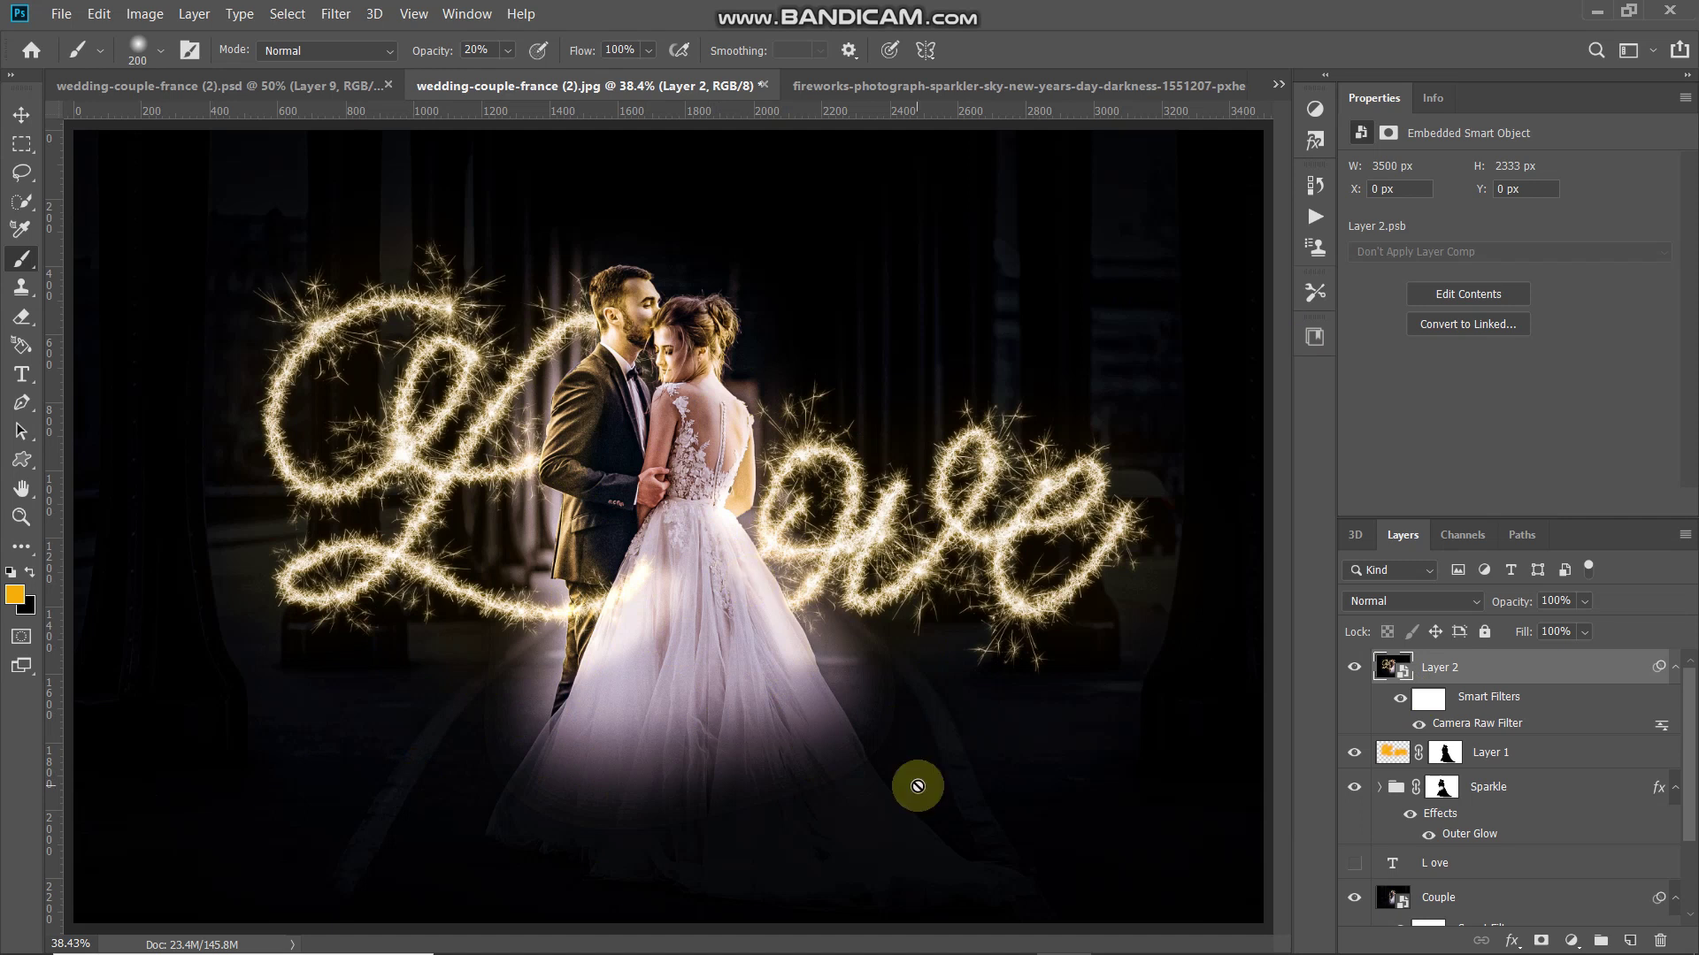
key("ctrl+plus")
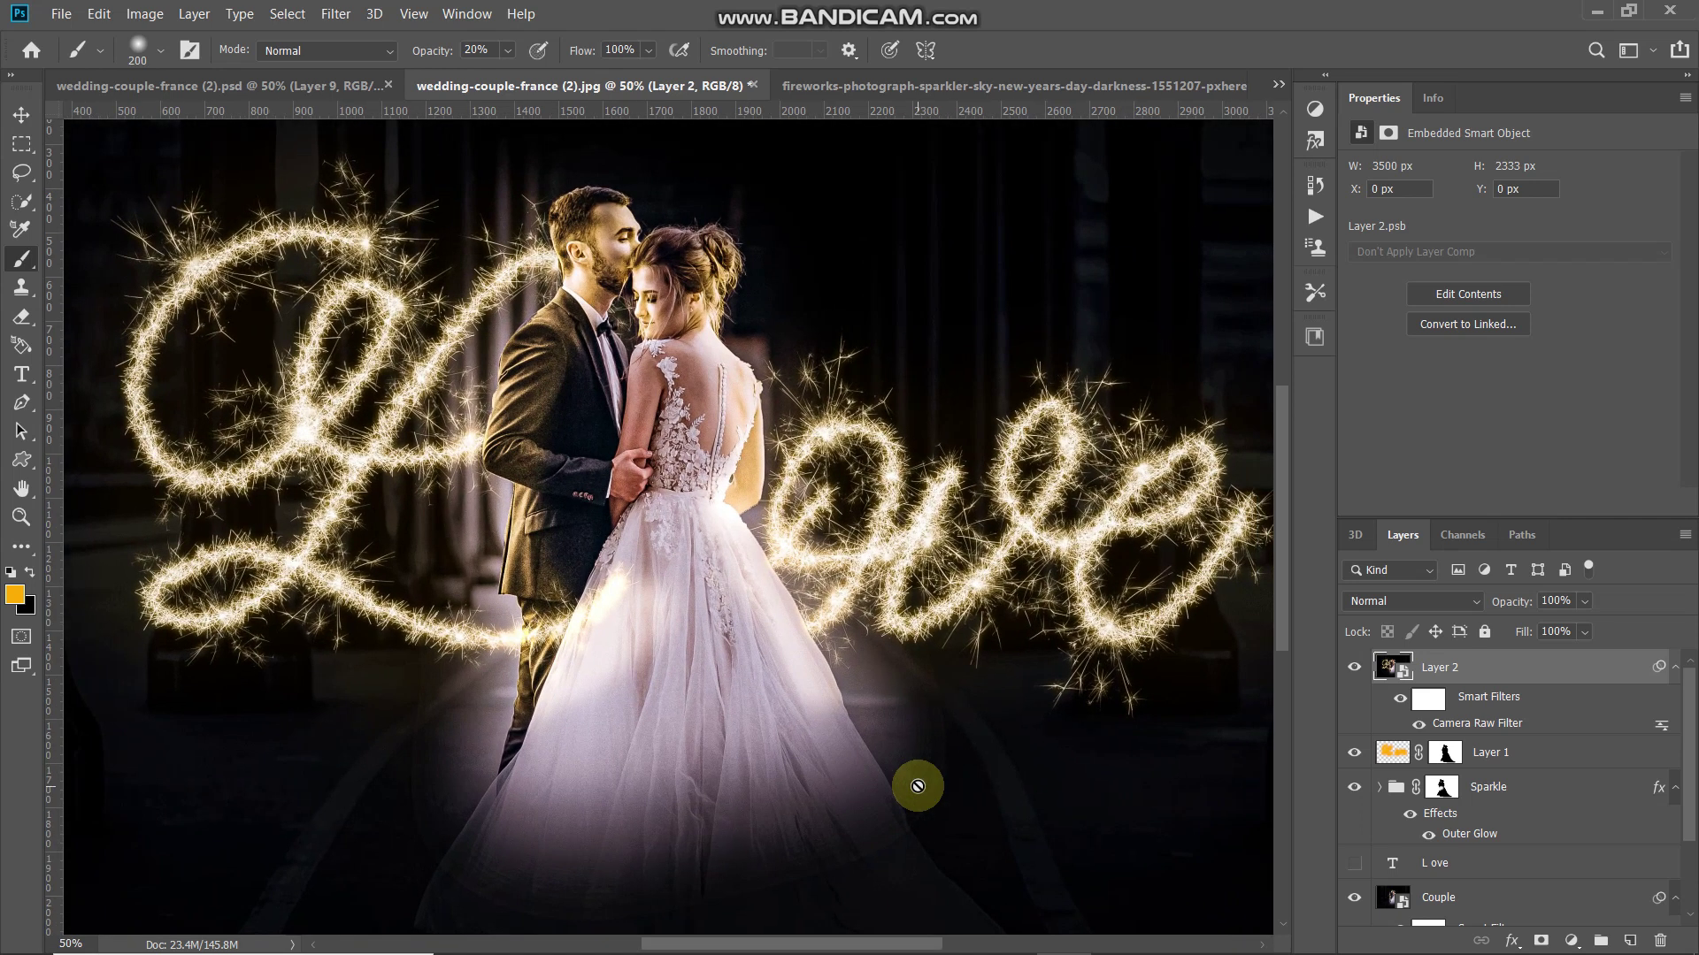